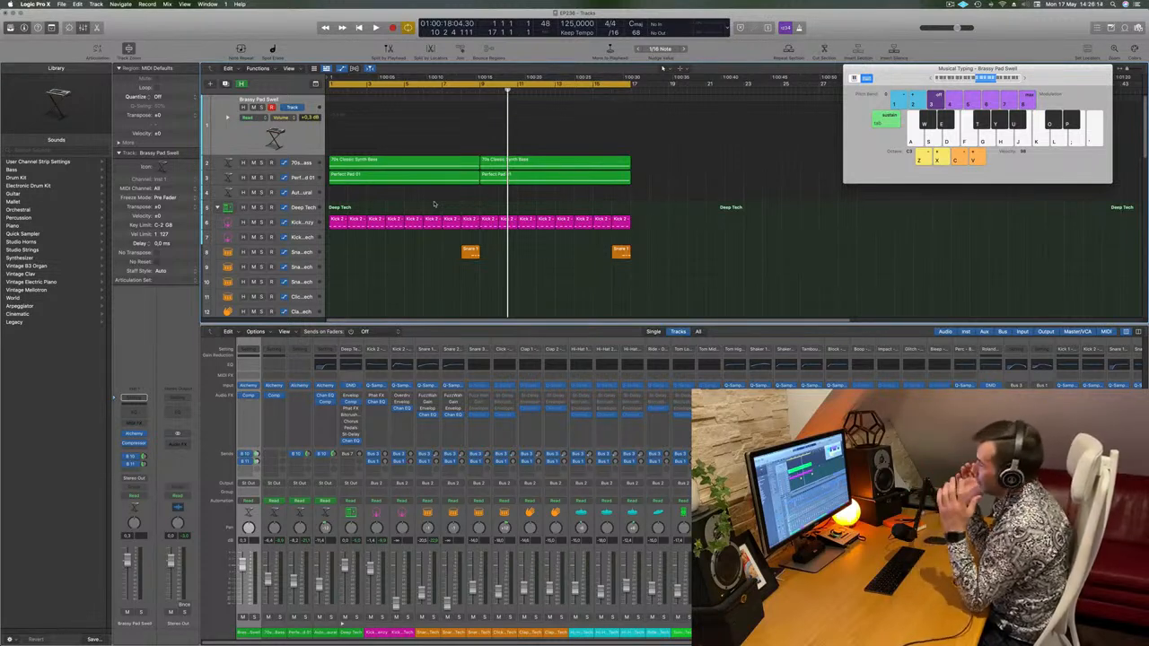
- Play a few notes on the Brassy Pad Swell track to audition its sound
key(a)
key(f)
key(g)
key(j)
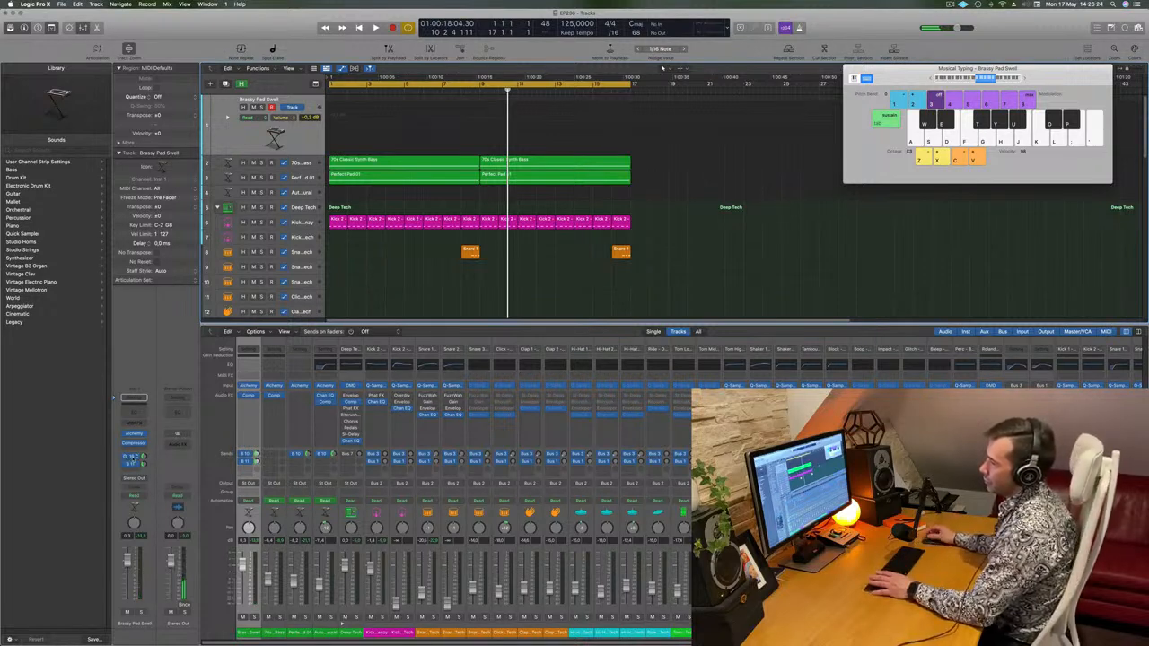
- Show the aux channels behind the Brassy Pad Swell track's Bus 10 and Bus 11 sends to examine their effects
click(133, 457)
click(121, 476)
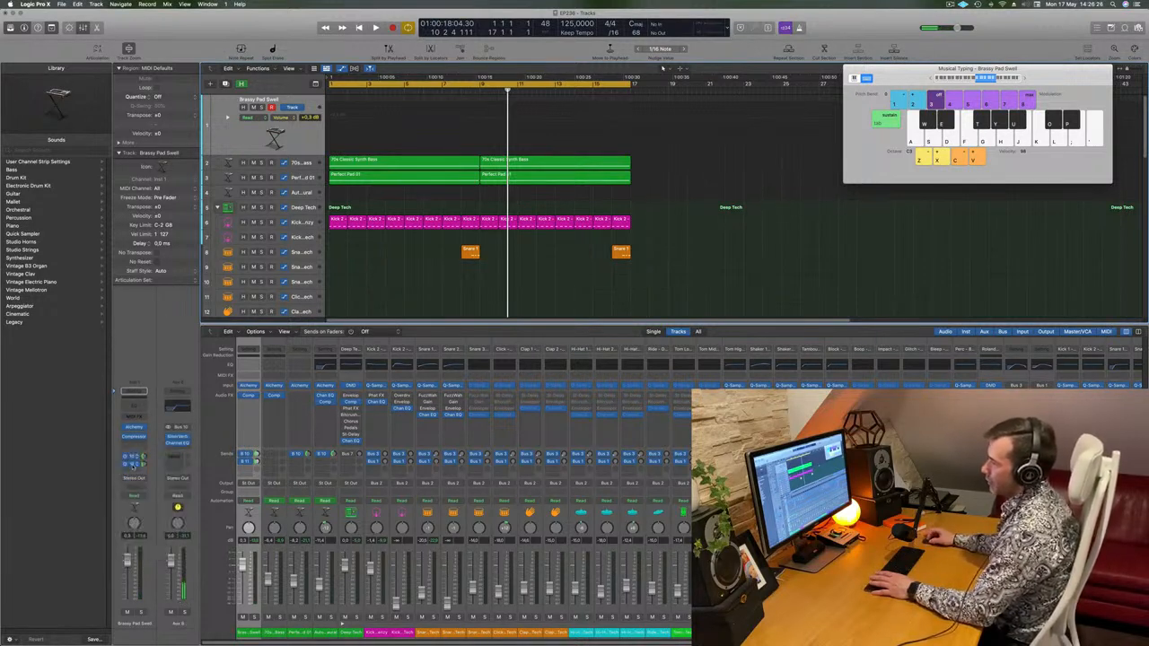
click(133, 460)
click(159, 356)
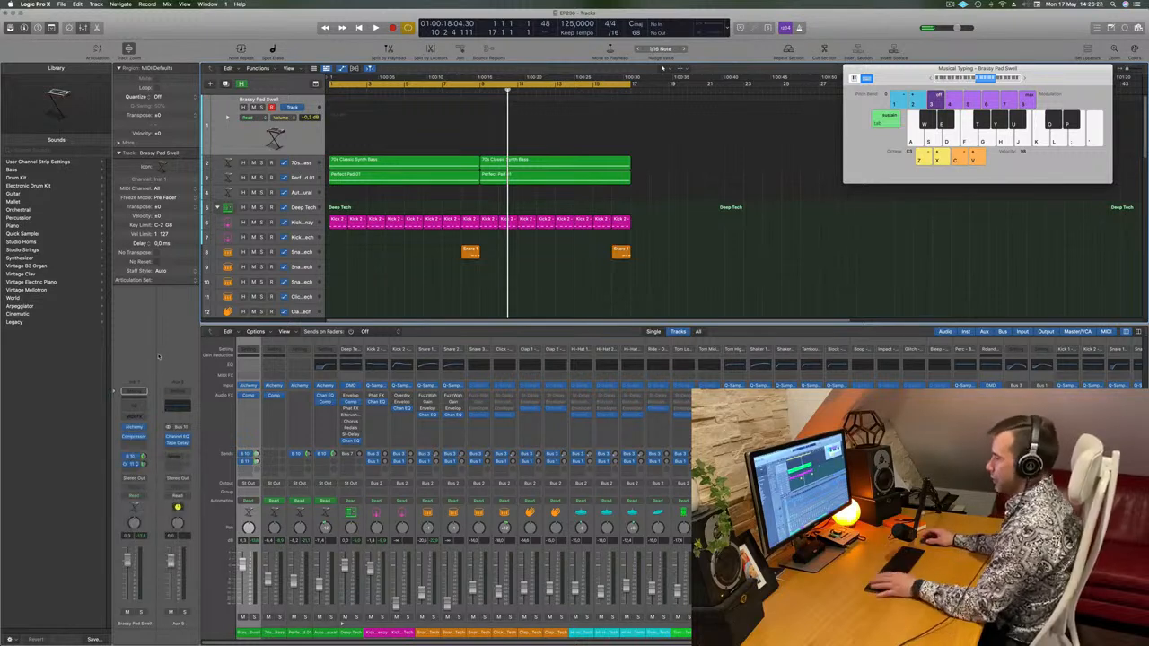
- Try out melody ideas on the Brassy Pad Swell track while playback is stopped, listening to the sound with its effects
key(l)
key(k)
key(g)
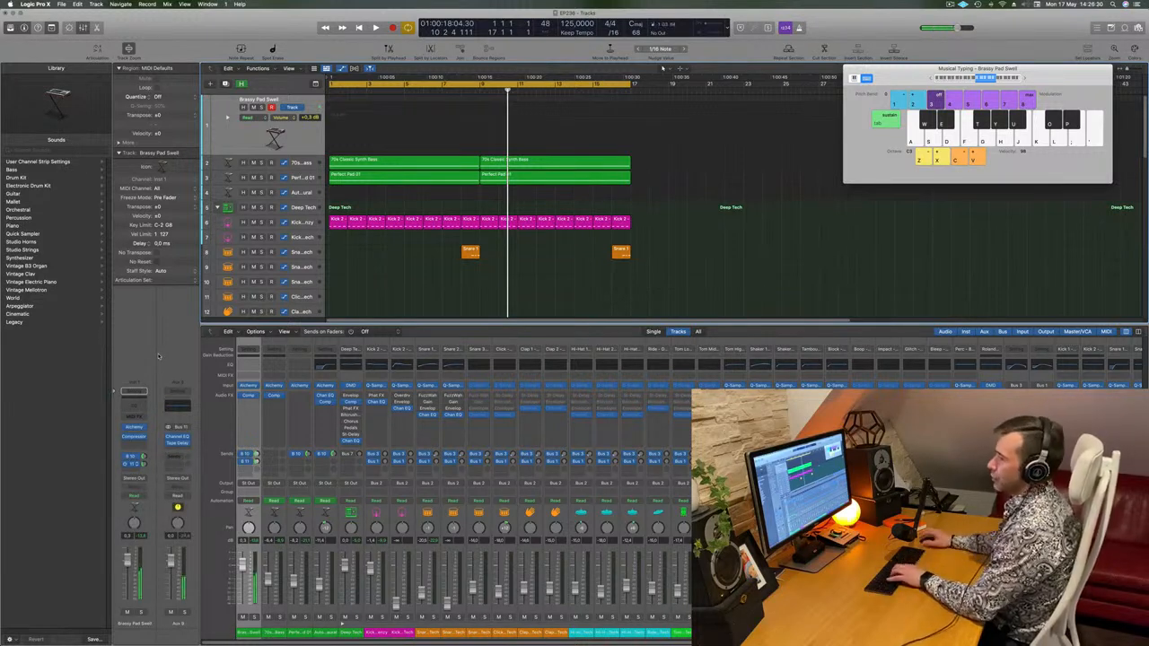
key(g)
key(h)
key(j)
key(g)
key(h)
key(j)
key(g)
key(g)
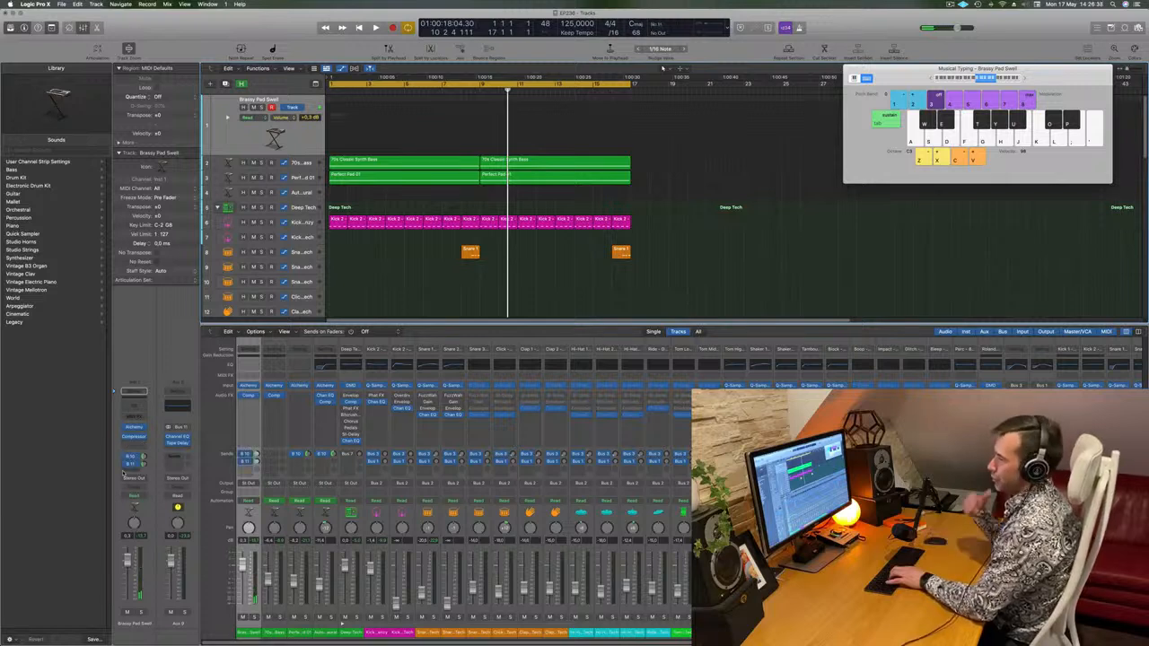
key(l)
key(k)
key(j)
key(s)
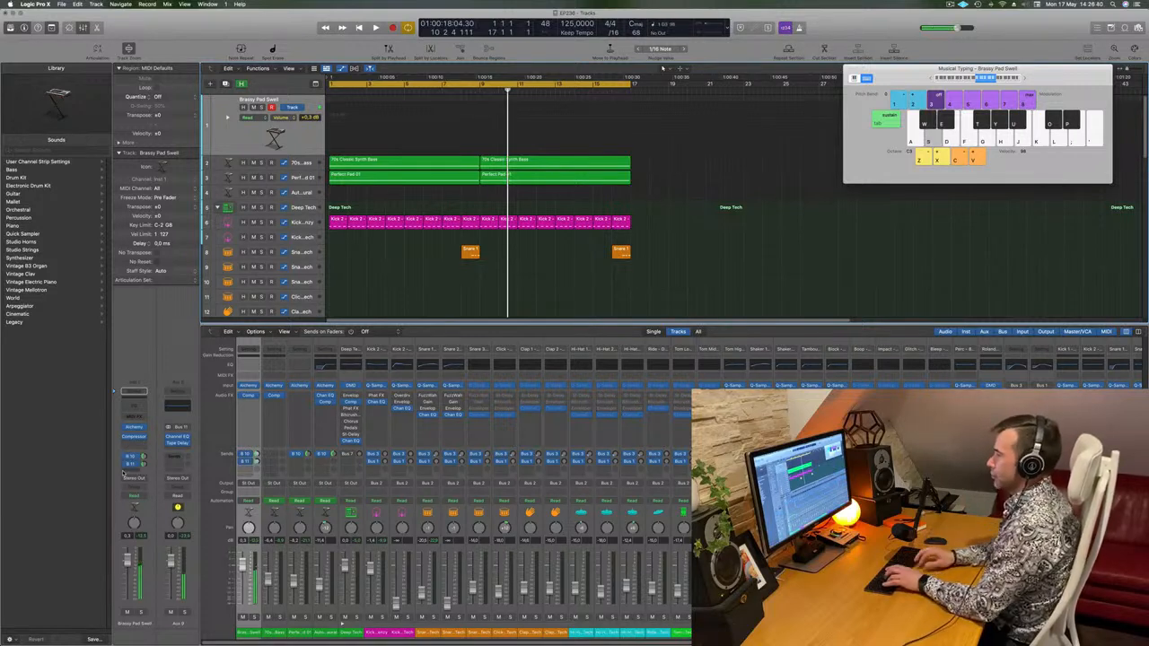
- Play the project from the beginning and rehearse a melody on Brassy Pad Swell over the bass, pad and drums
key(Return)
key(space)
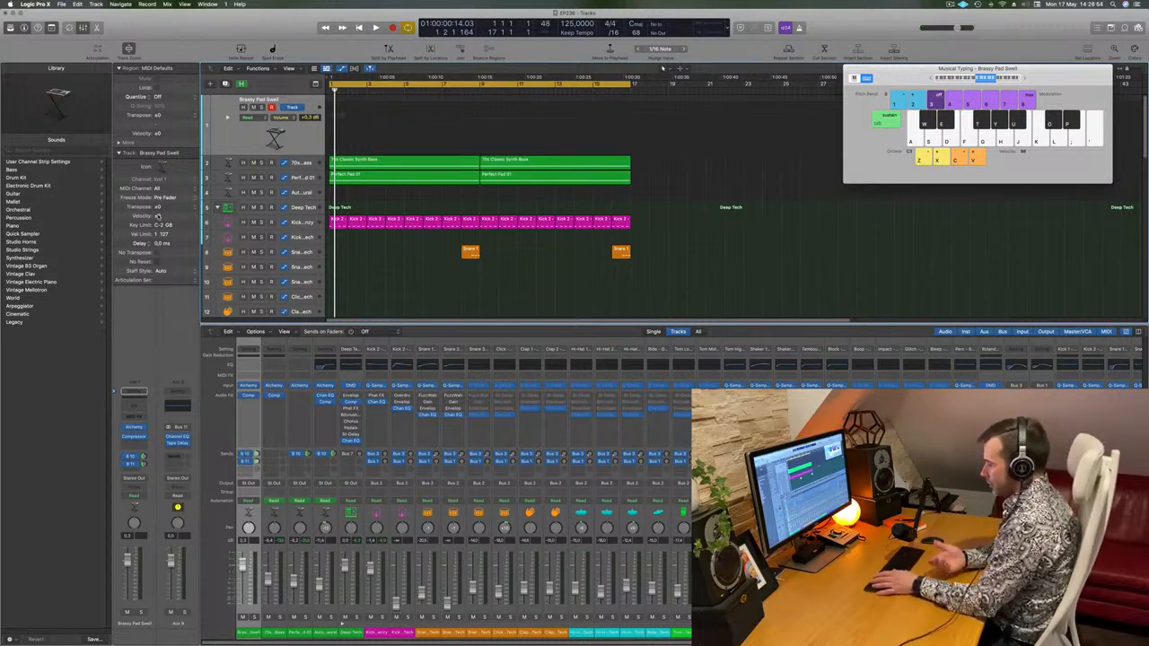
key(space)
key(f)
key(f)
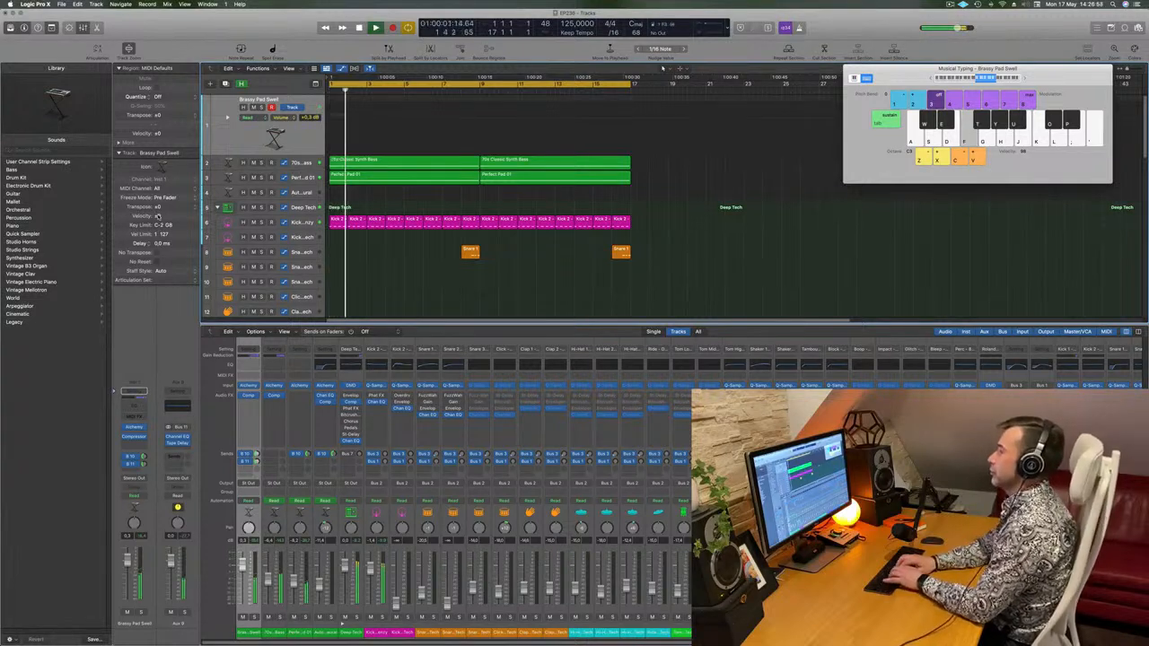
key(g)
key(h)
key(h)
key(h)
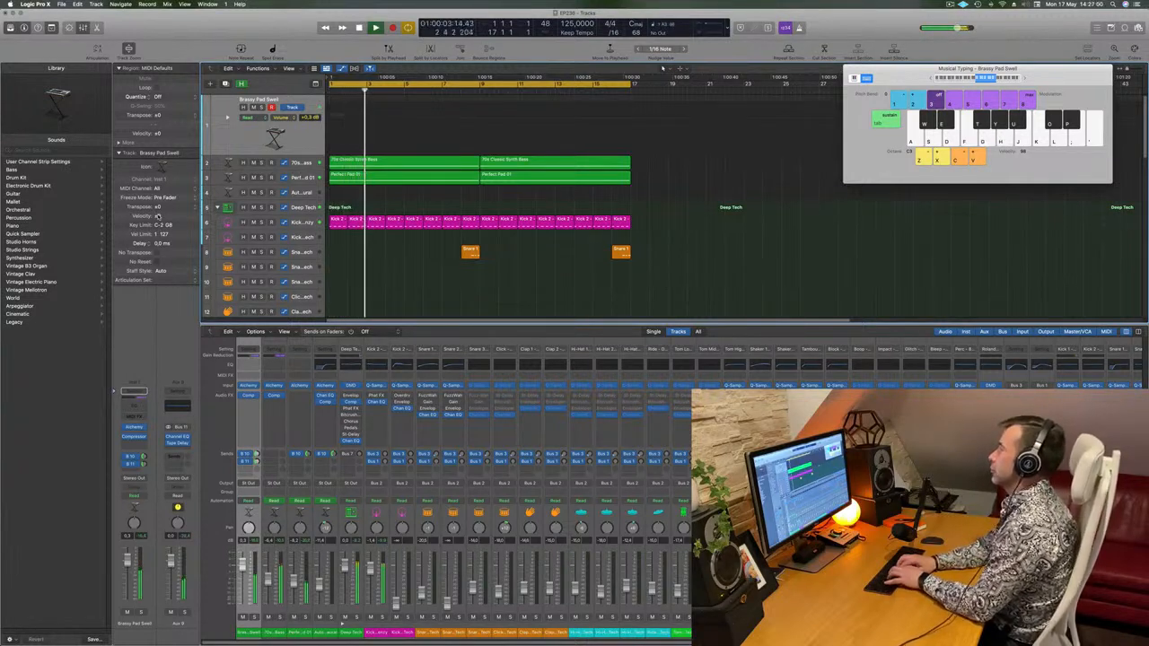
key(k)
key(k)
key(l)
key(semicolon)
key(semicolon)
key(semicolon)
key(k)
key(k)
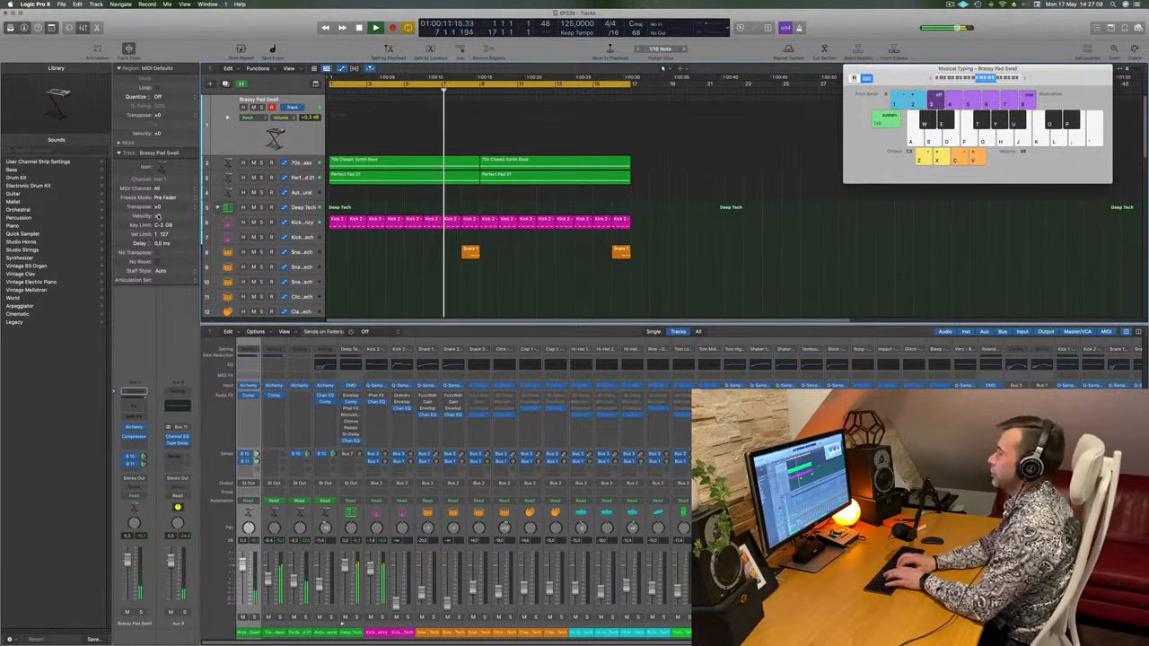
key(h)
key(semicolon)
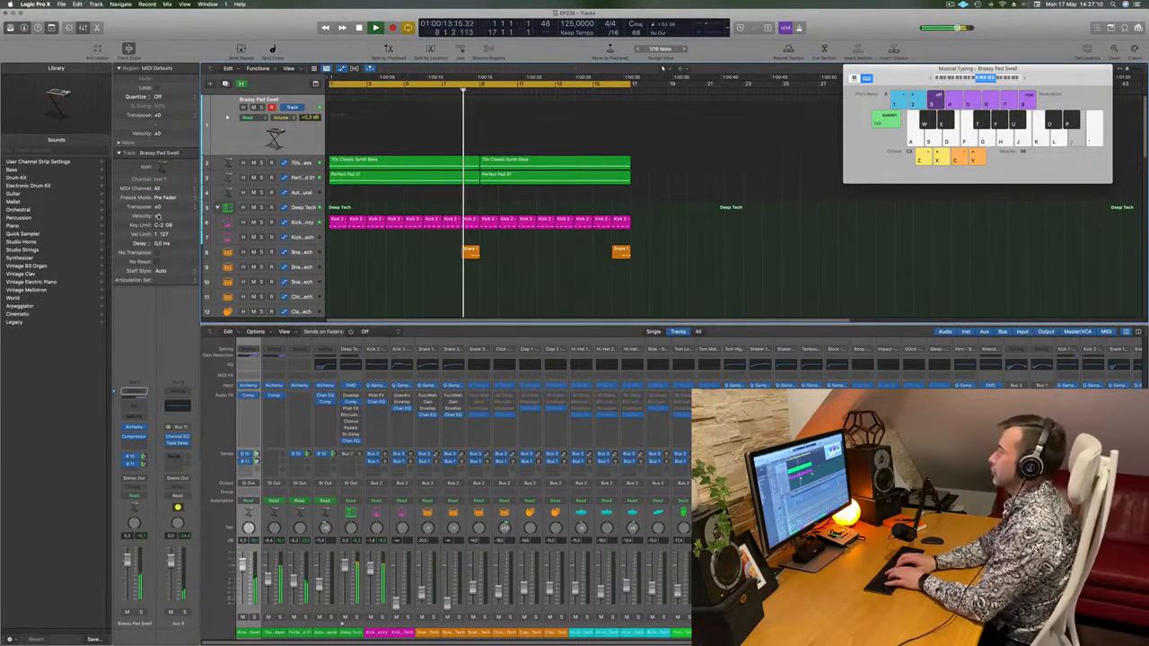
key(h)
key(f)
key(h)
key(h)
key(l)
key(semicolon)
- Record the melody on the Brassy Pad Swell track from about bar 11 through the cycle's restart, and stop around bar 5
key(r)
key(k)
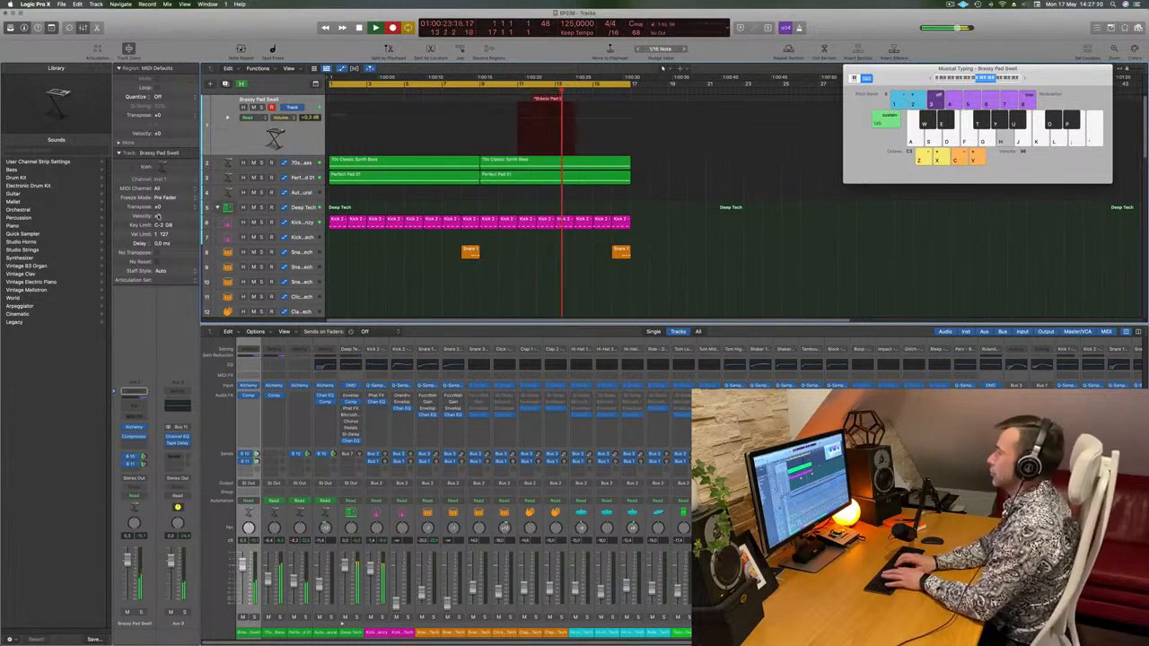
key(k)
key(semicolon)
key(l)
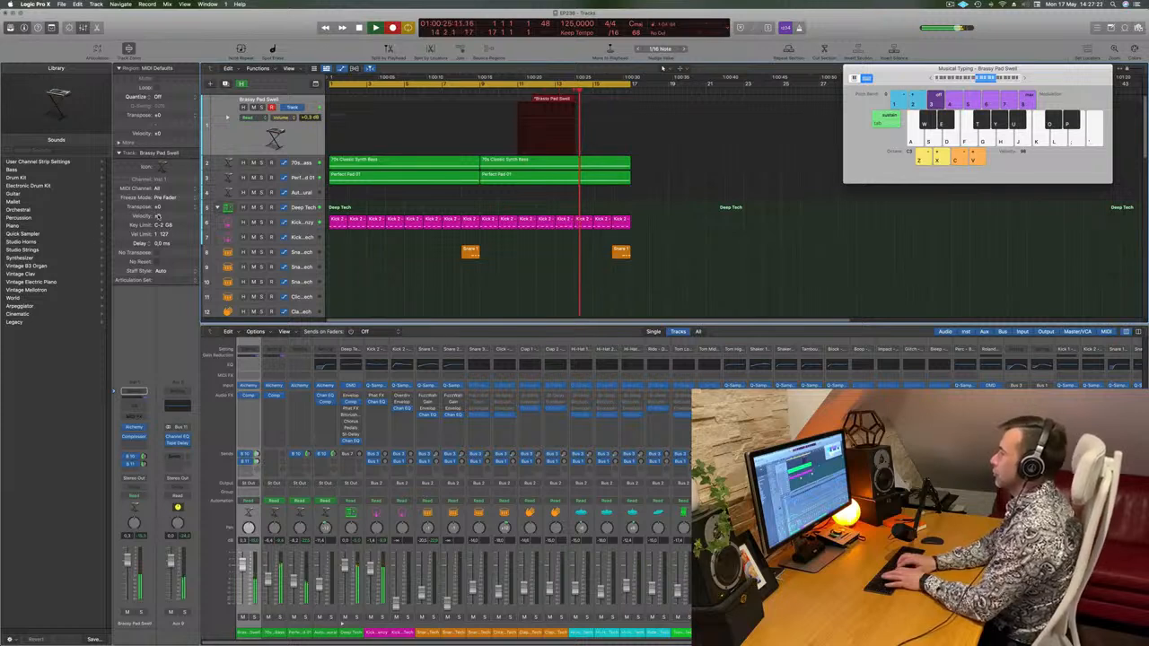
key(h)
key(h)
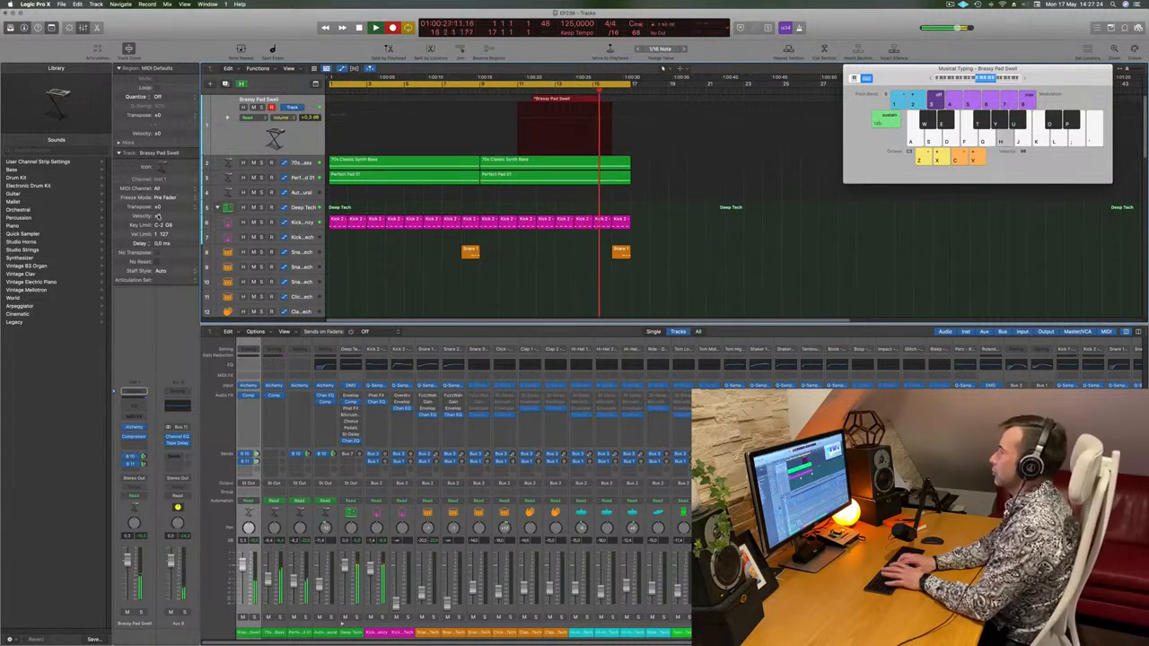
key(k)
key(l)
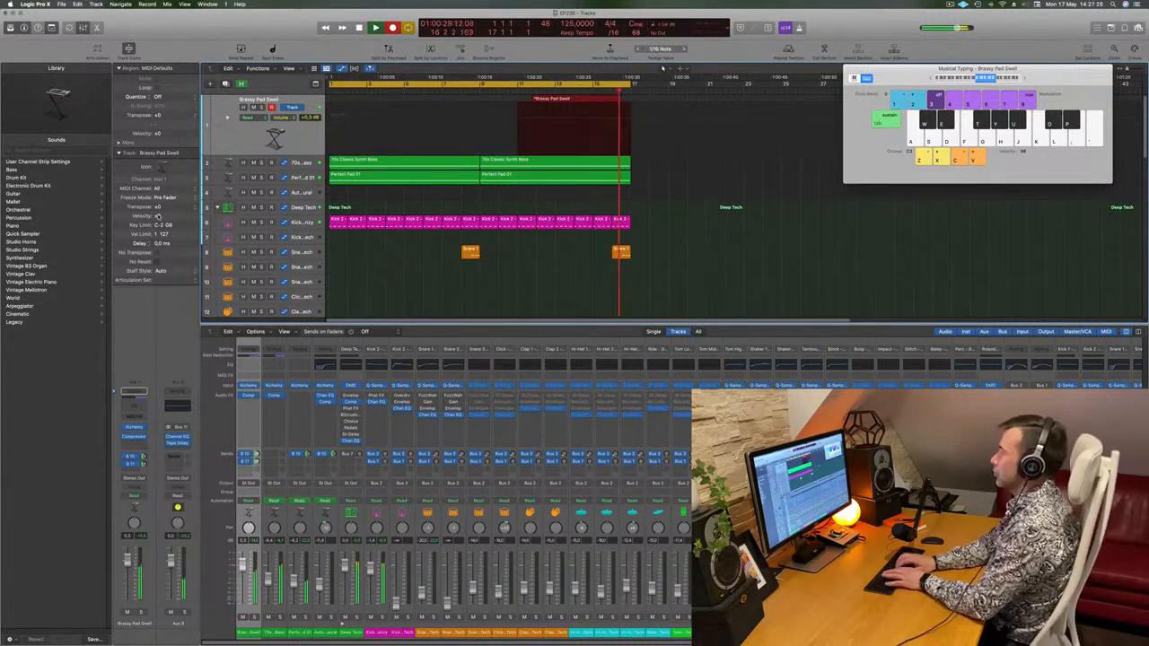
key(semicolon)
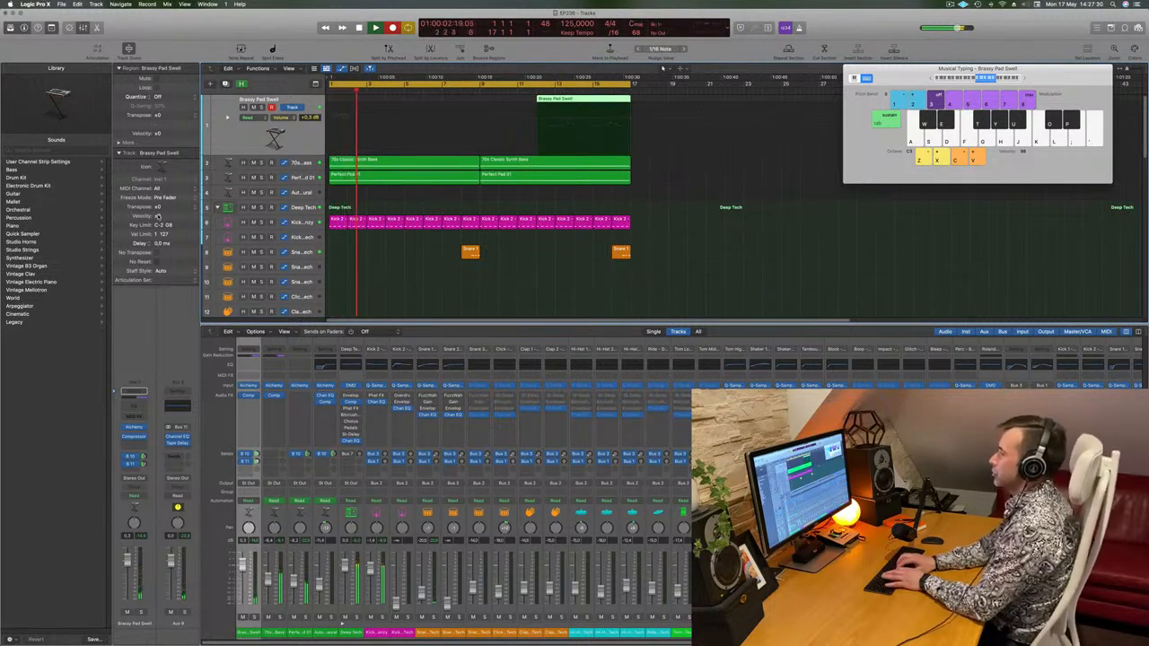
key(h)
key(h)
key(k)
key(l)
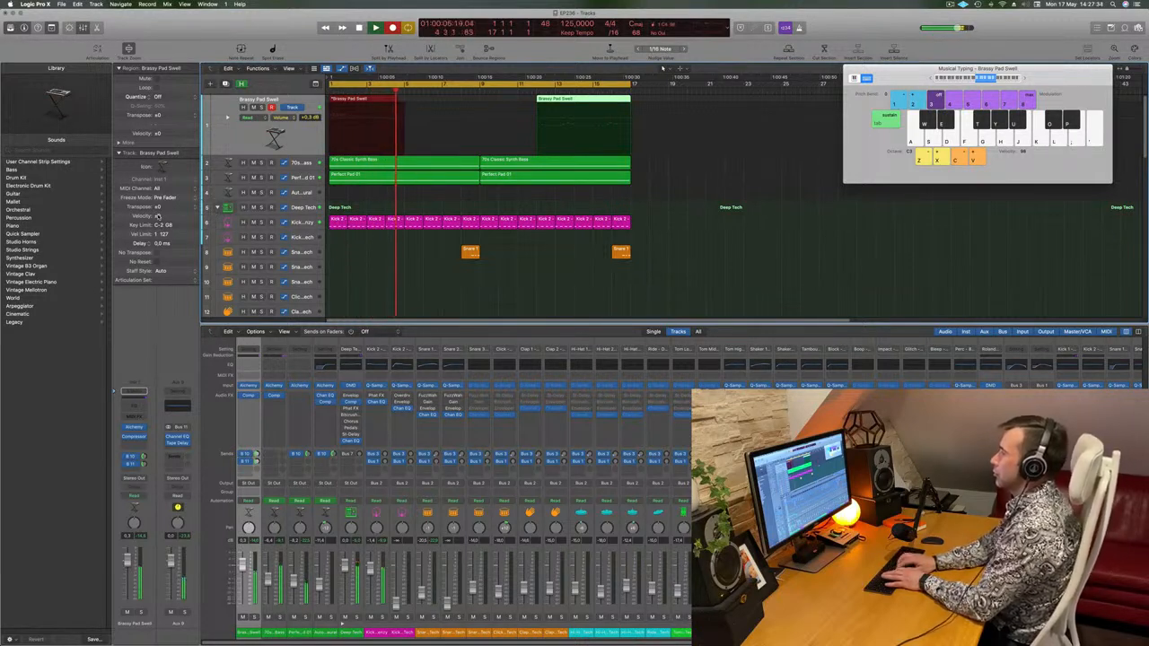
key(space)
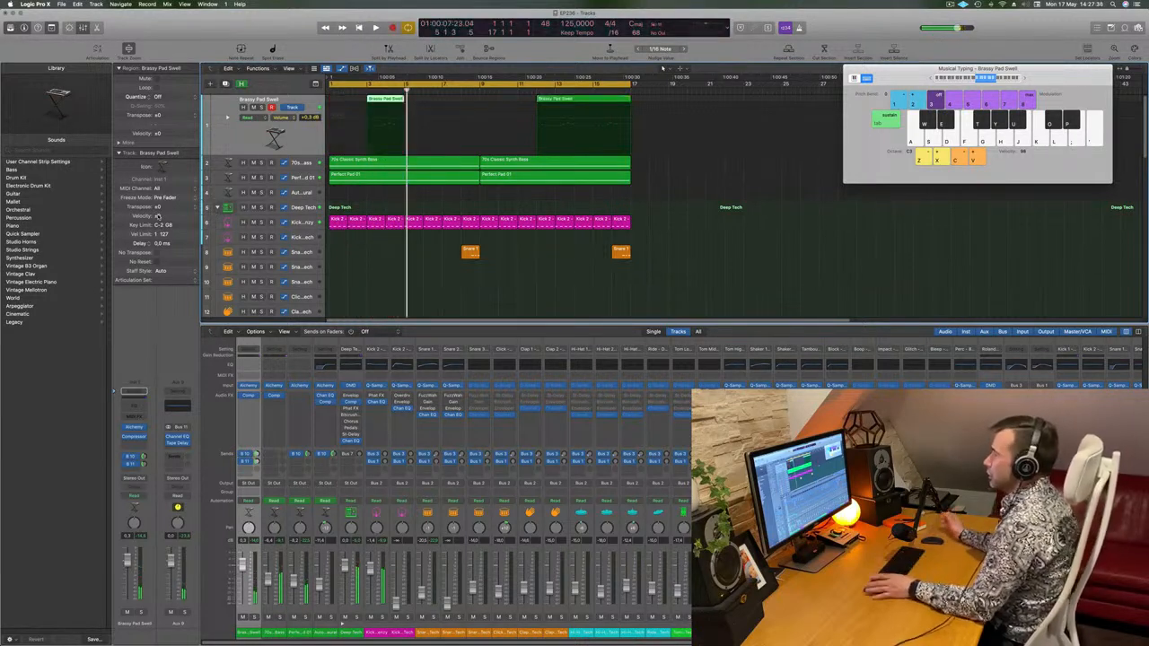
- Play back the project from the beginning and audition the longer Brassy Pad Swell region from about bar 15
key(Return)
key(space)
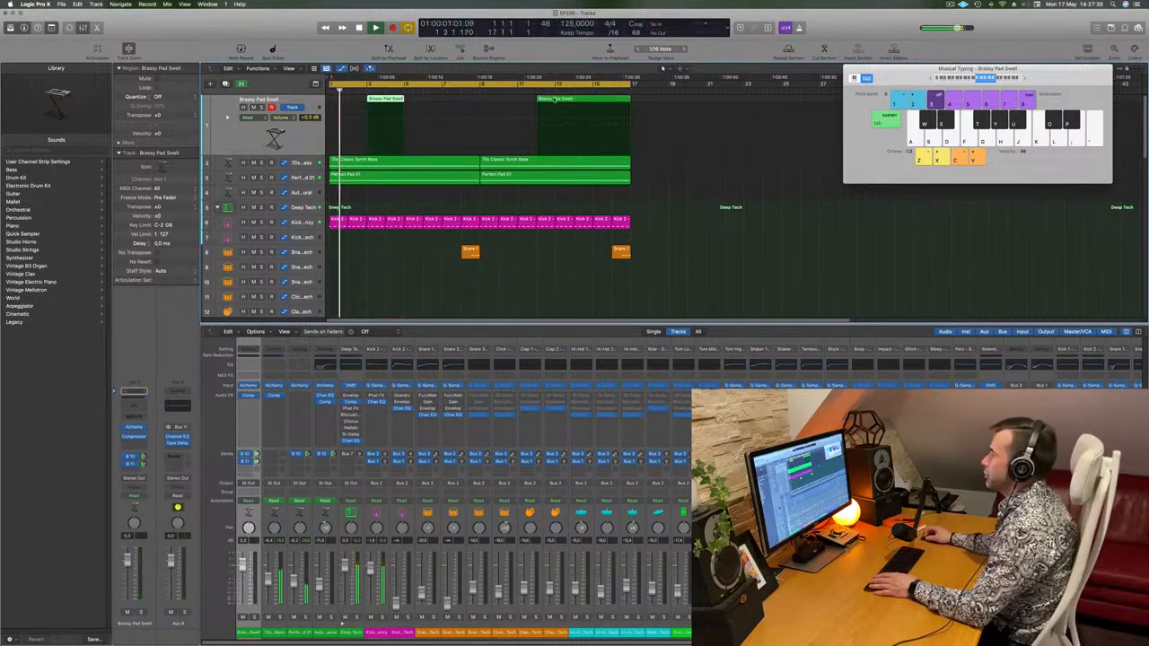
click(592, 93)
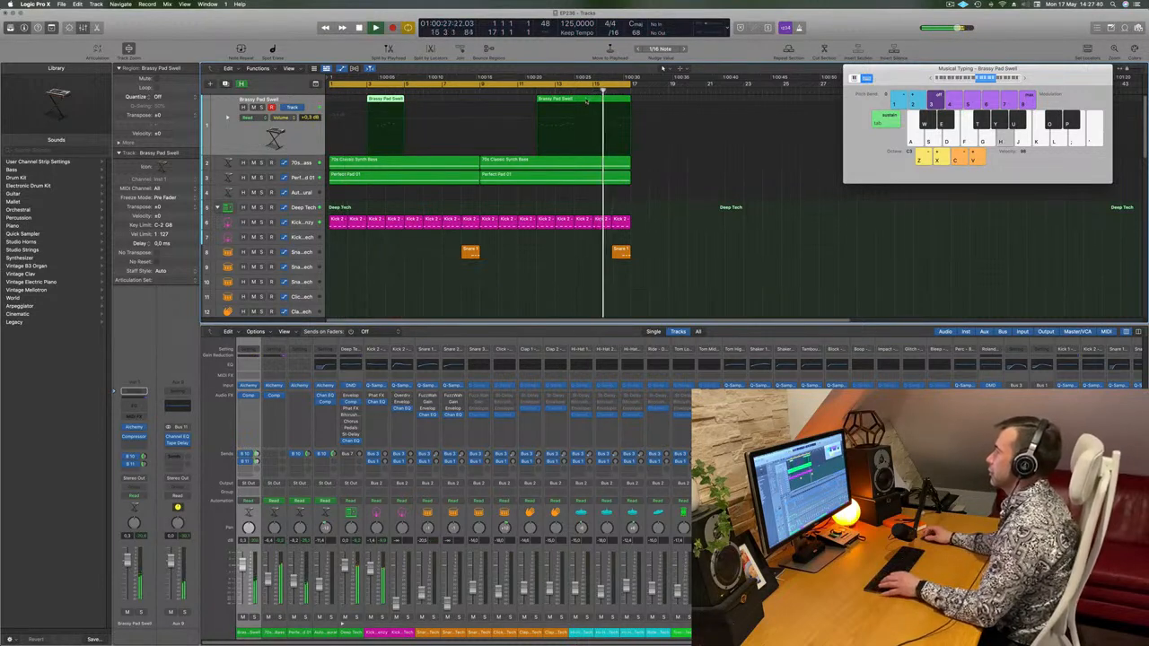
click(586, 100)
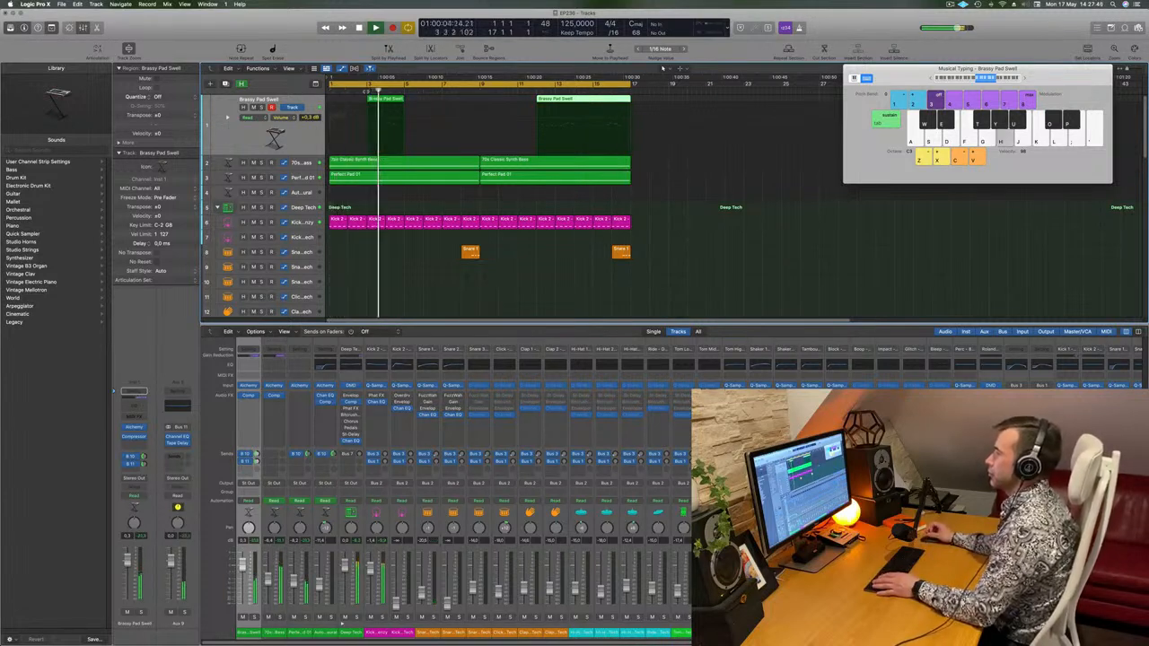
- Open the Brassy Pad Swell region at bar 3 in the Piano Roll, move it to bar 1 and play it
key(space)
double_click(392, 99)
drag(392, 100, 353, 99)
scroll(416, 550, left, 10)
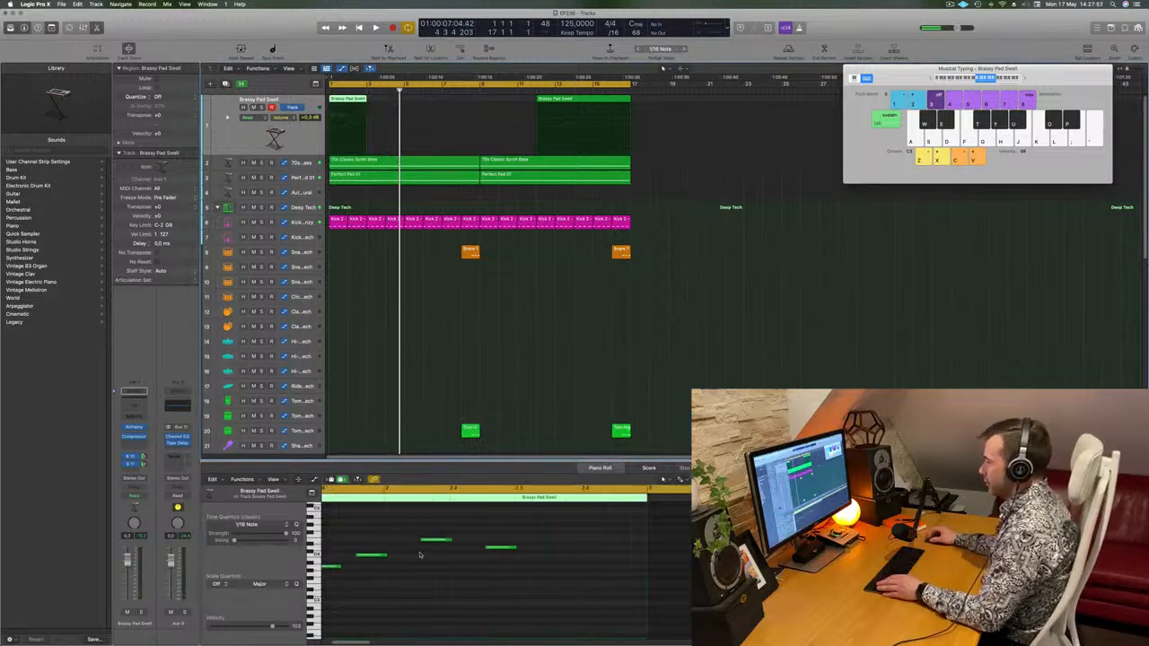
key(space)
drag(677, 530, 700, 562)
key(Return)
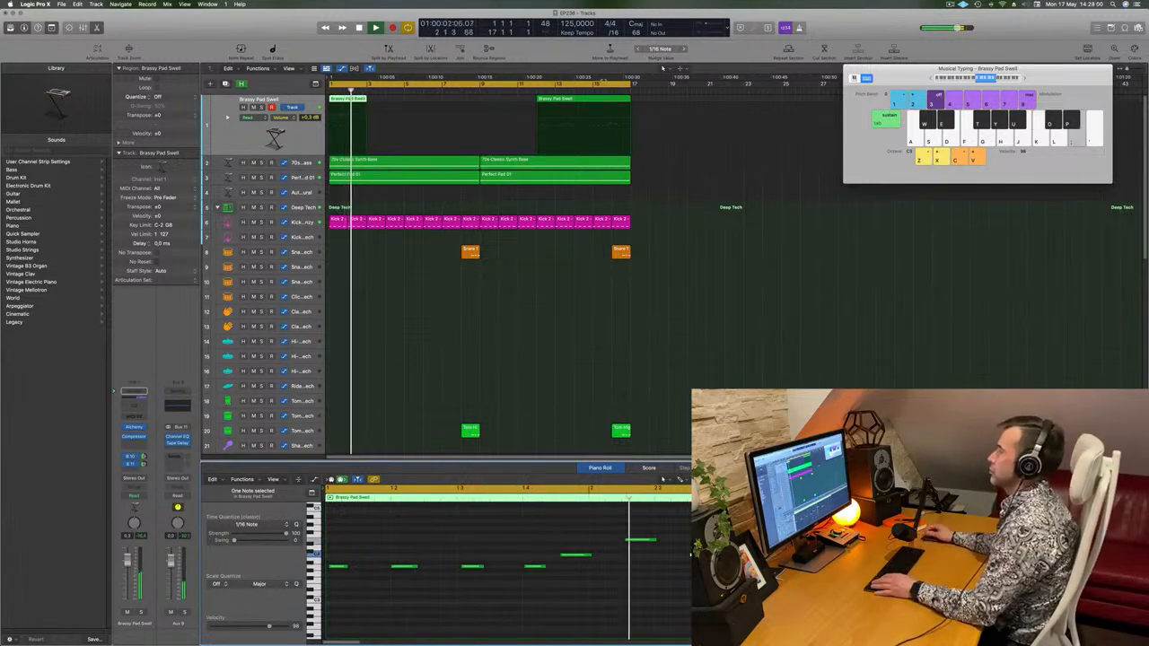
- Split the longer Brassy Pad Swell region at bar 15, splitting the crossing notes, and remove the part before bar 15
key(space)
click(592, 92)
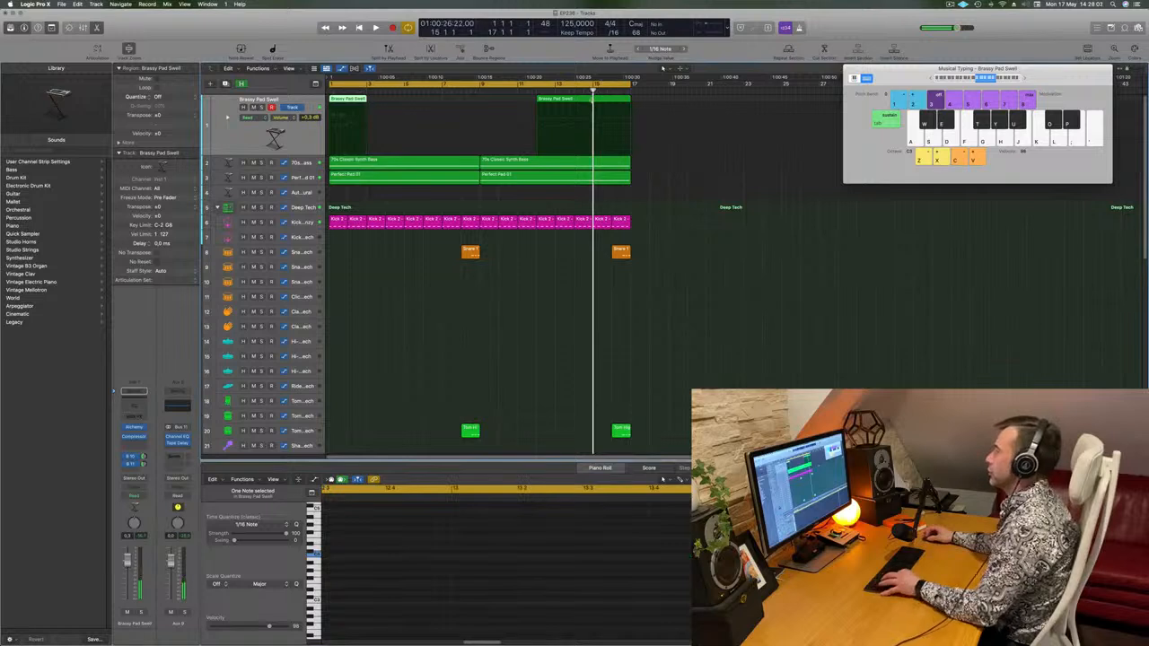
key(super+t)
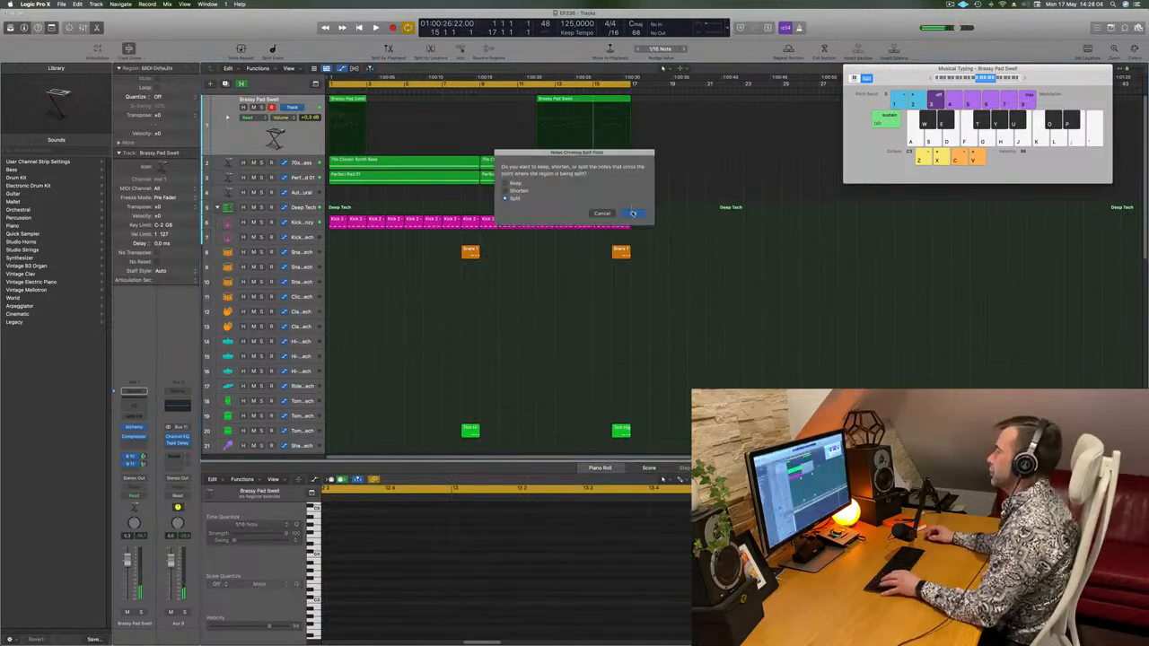
click(633, 213)
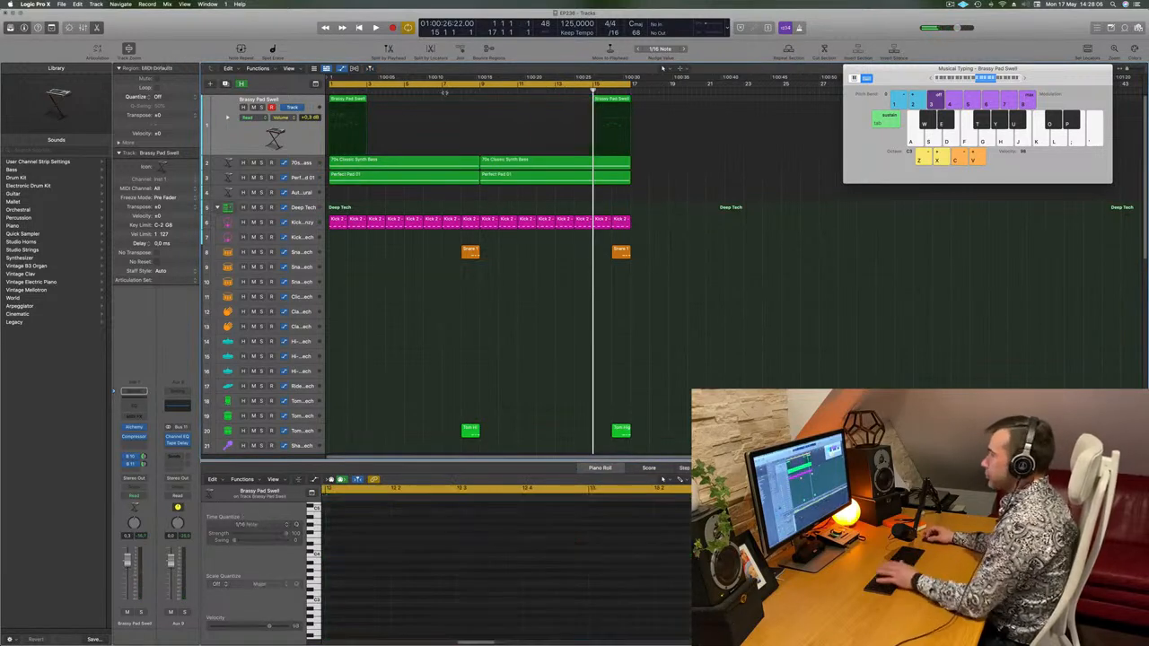
- Replace the Brassy Pad Swell region at bar 1 with the one from bar 15 and play it back
click(343, 102)
key(Delete)
drag(613, 100, 350, 100)
key(space)
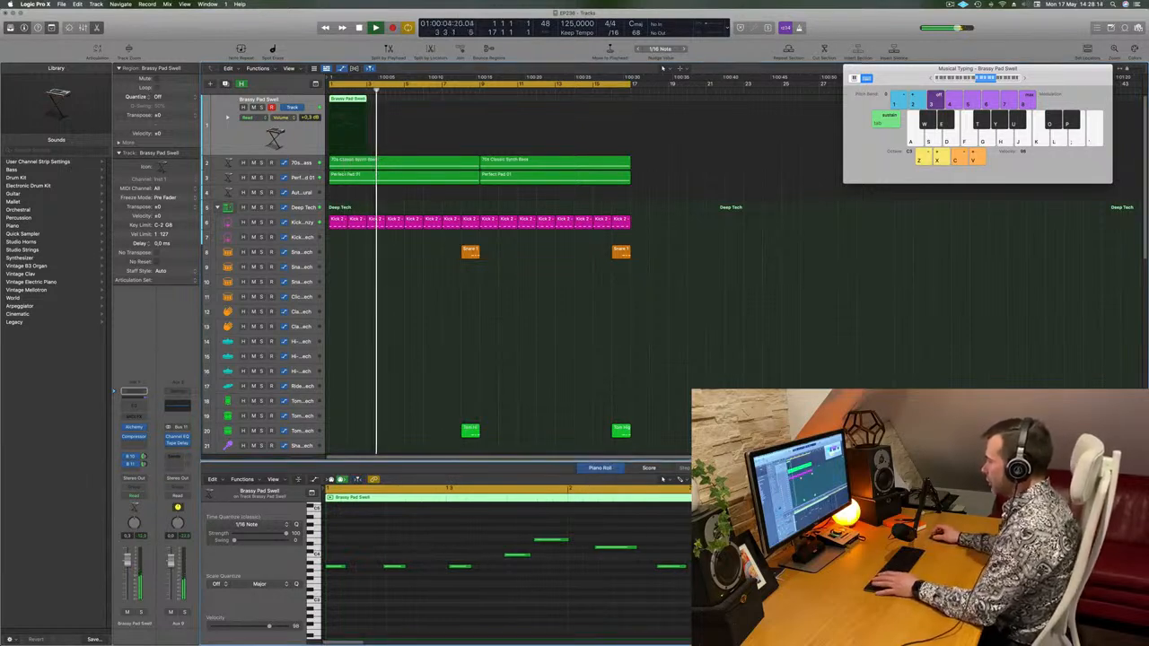
key(space)
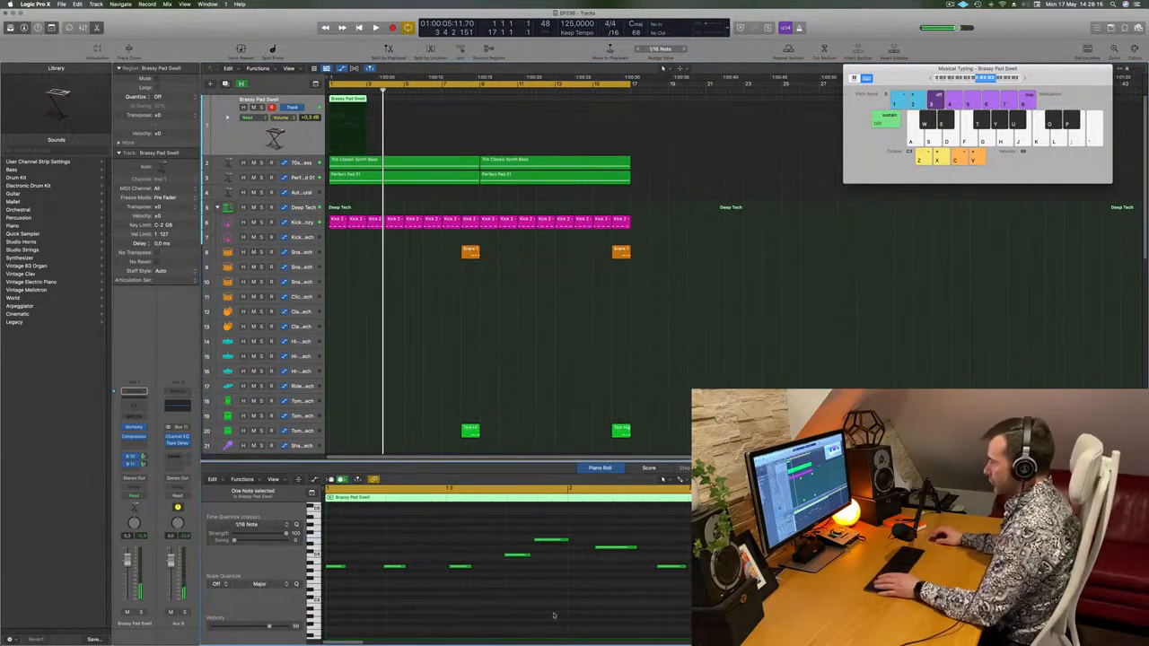
- Quantize all notes in the Brassy Pad Swell region to 1/16 Note and play the result
key(super+a)
key(q)
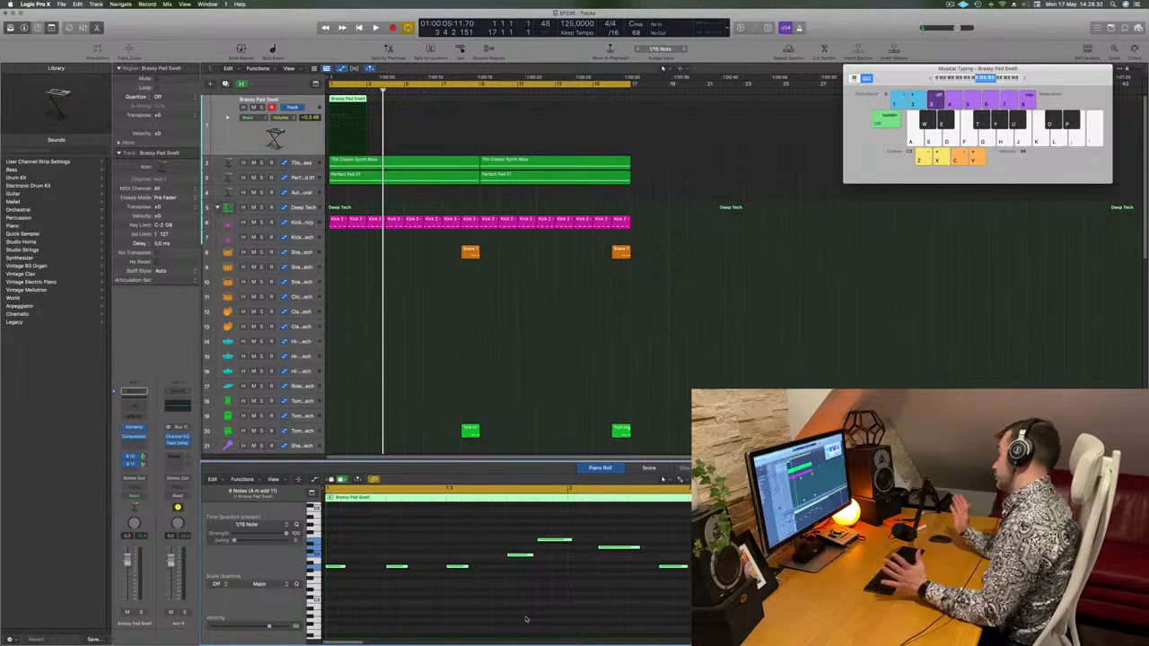
click(466, 304)
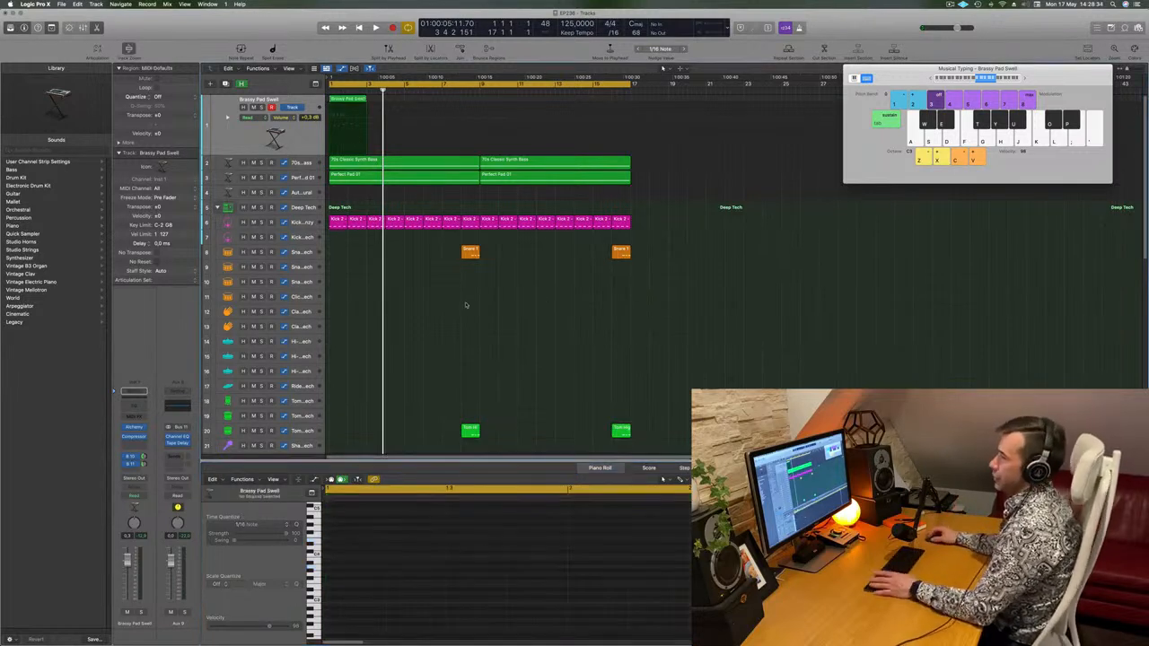
key(space)
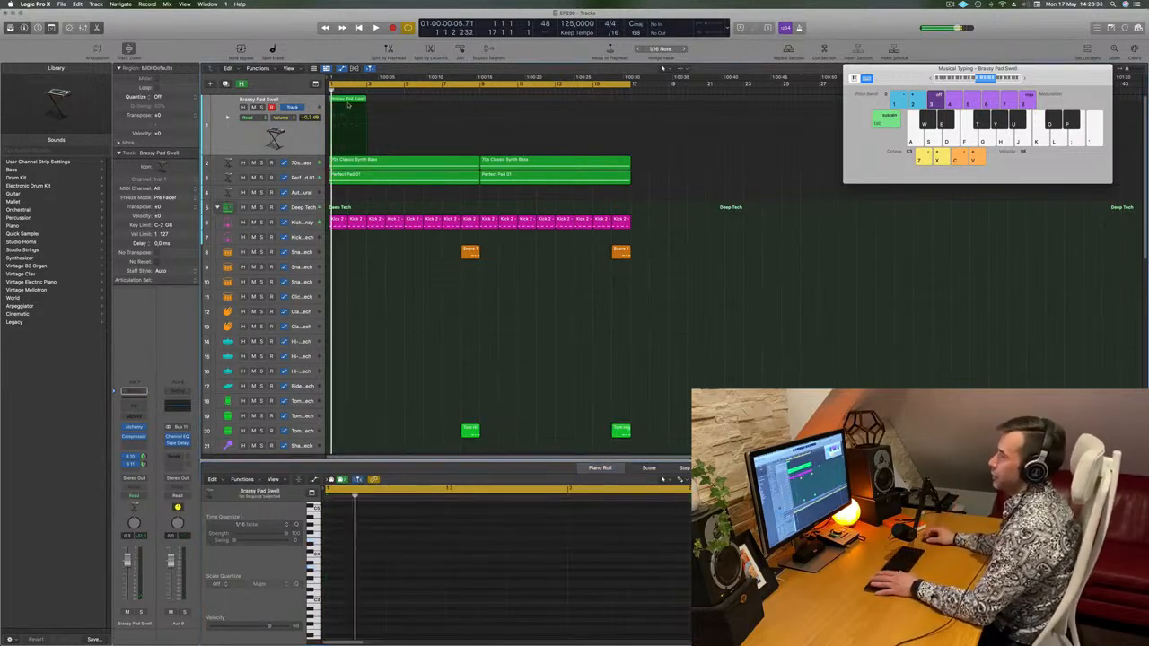
- Delete the stray short note at the region's start, place the first melody note exactly there and play the region
click(349, 100)
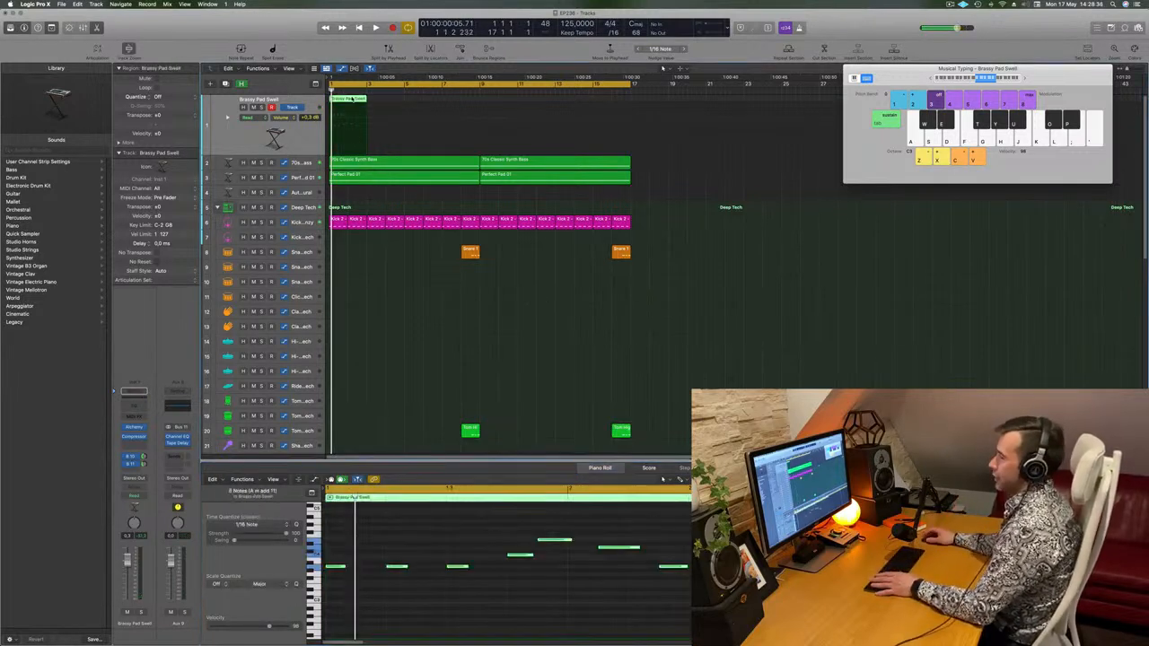
click(339, 568)
drag(339, 569, 350, 569)
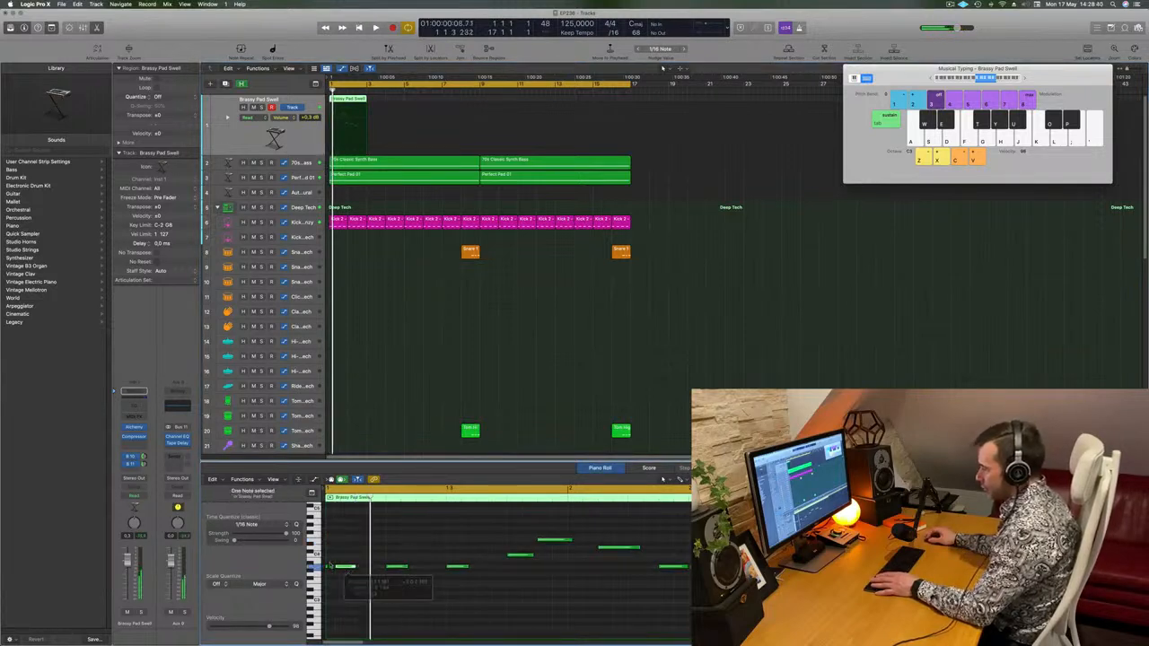
click(326, 570)
key(Delete)
click(345, 568)
key(space)
scroll(377, 553, down, 2)
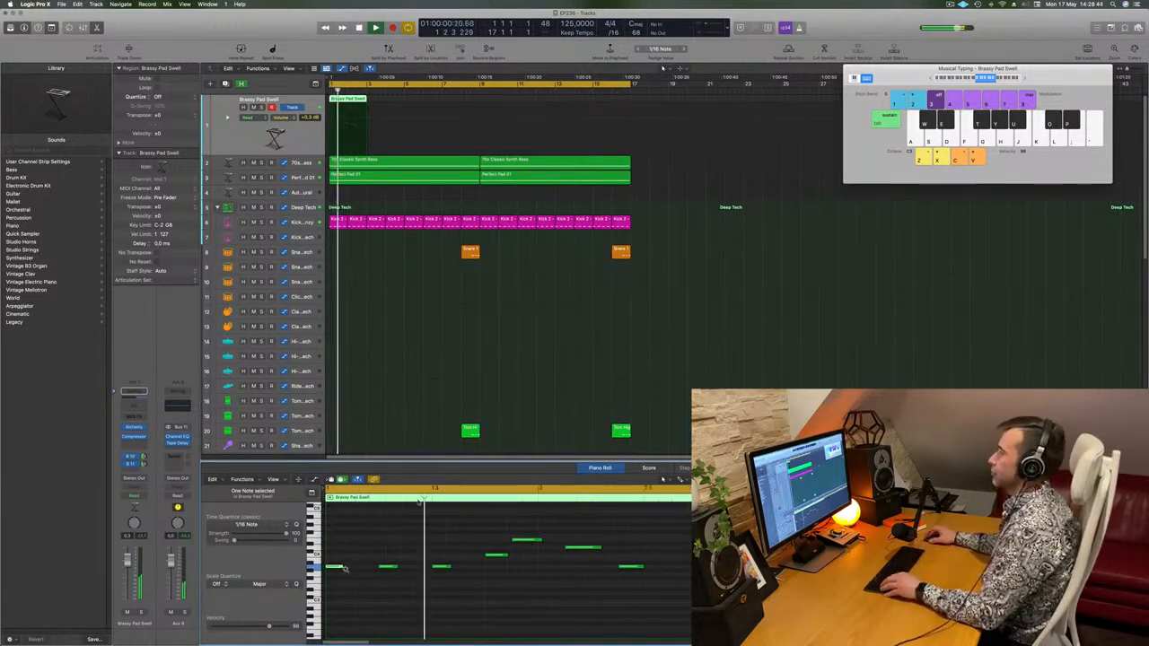
scroll(420, 293, down, 4)
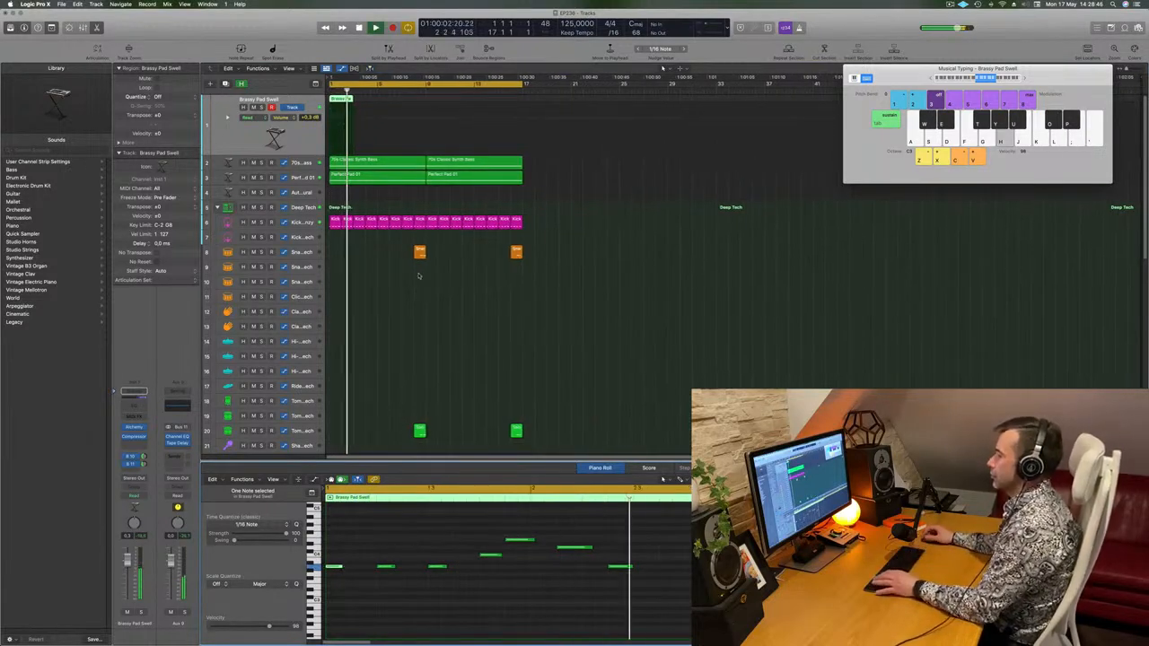
- Stop playback and copy the Brassy Pad Swell region to bar 3, directly after the original
key(space)
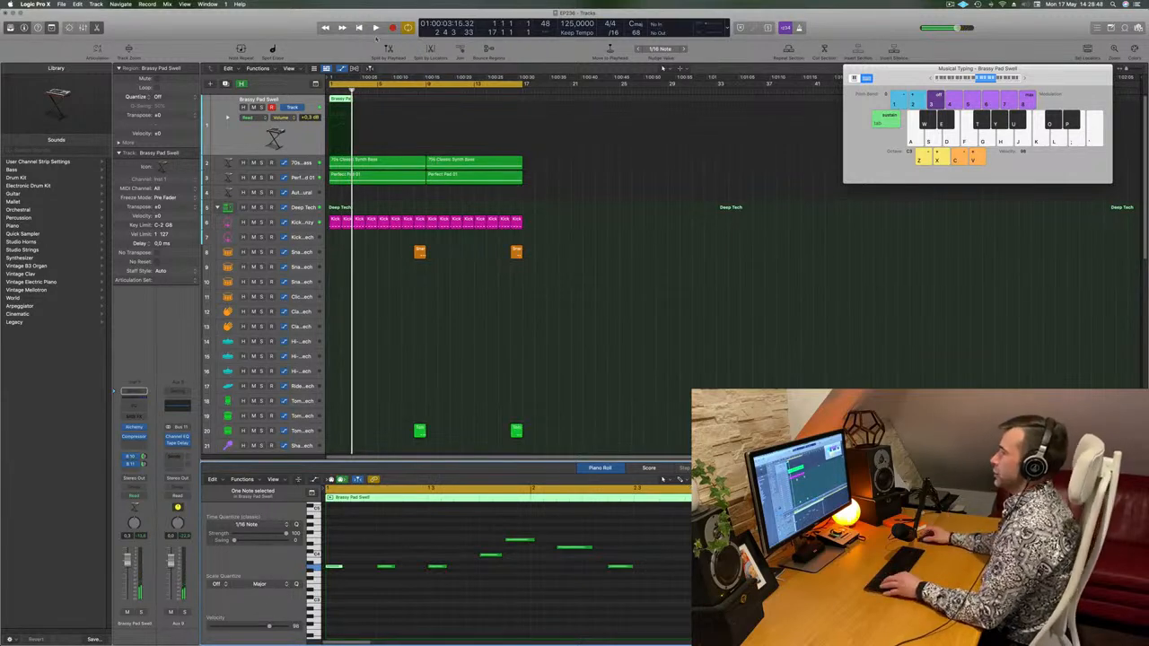
drag(344, 98, 368, 106)
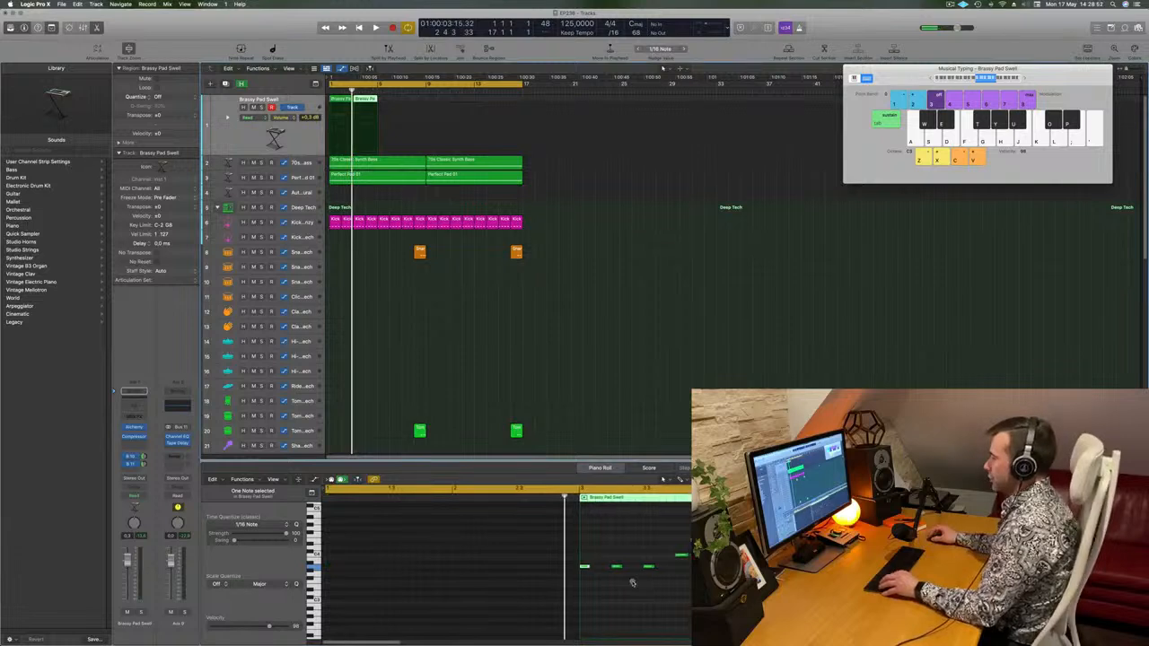
scroll(633, 584, down, 2)
- Raise the first three notes of the bar 3 region, lower its fifth note and play the result
key(space)
key(space)
drag(610, 549, 553, 581)
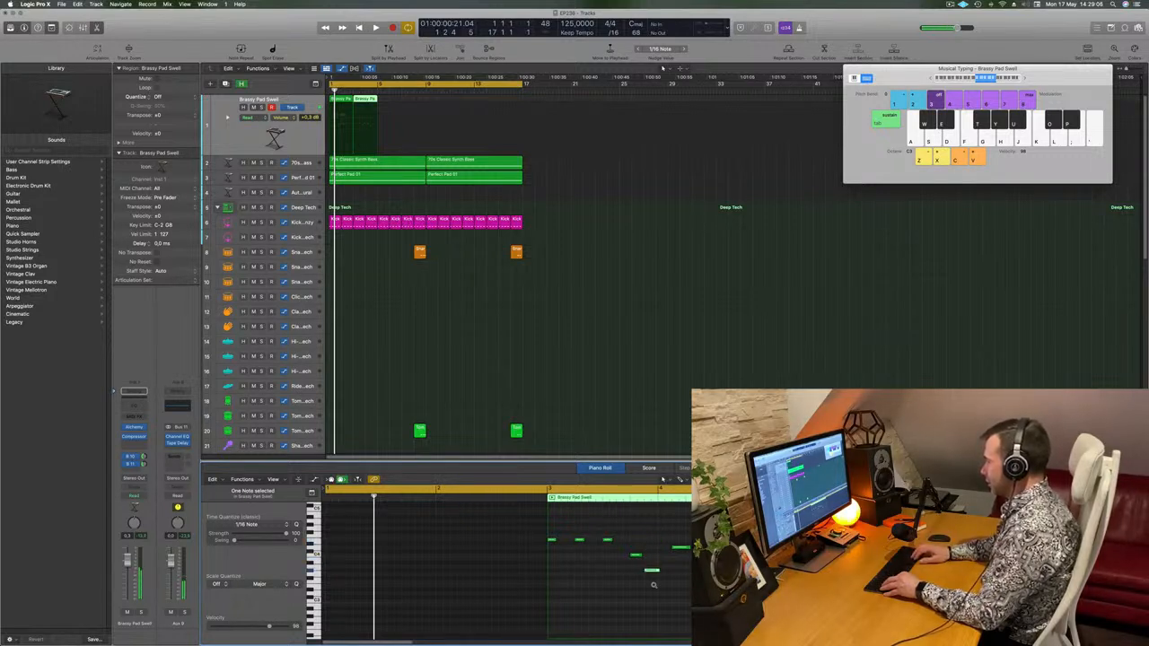
key(space)
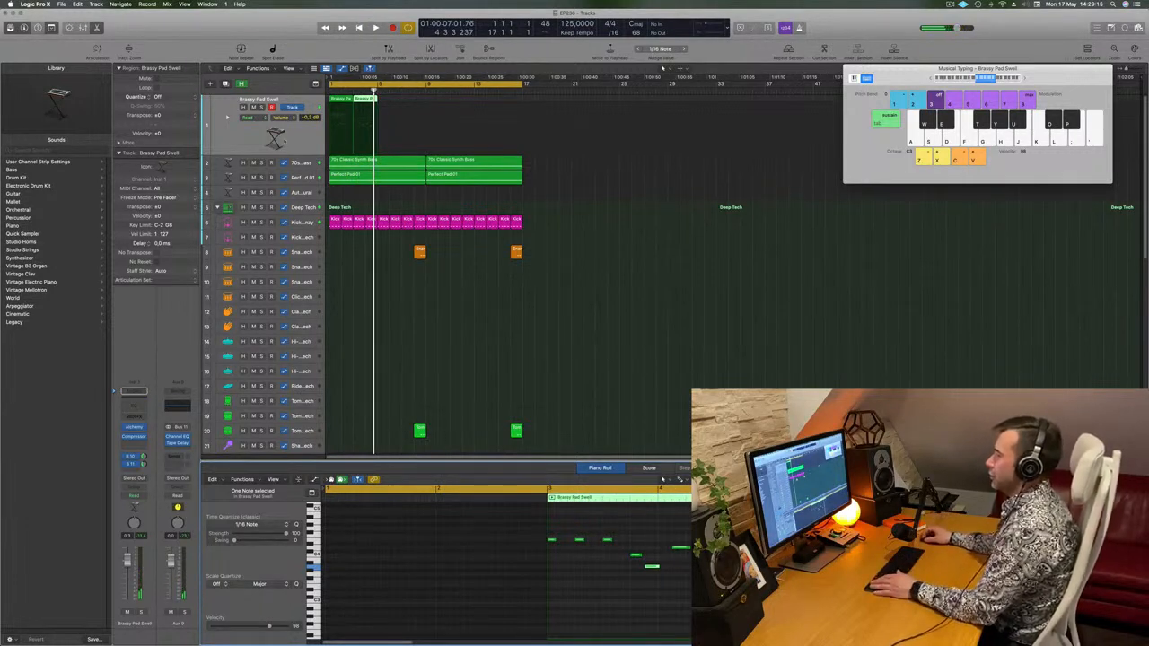
- Select both Brassy Pad Swell regions and play them back with the whole loop
click(285, 141)
key(space)
scroll(460, 310, right, 3)
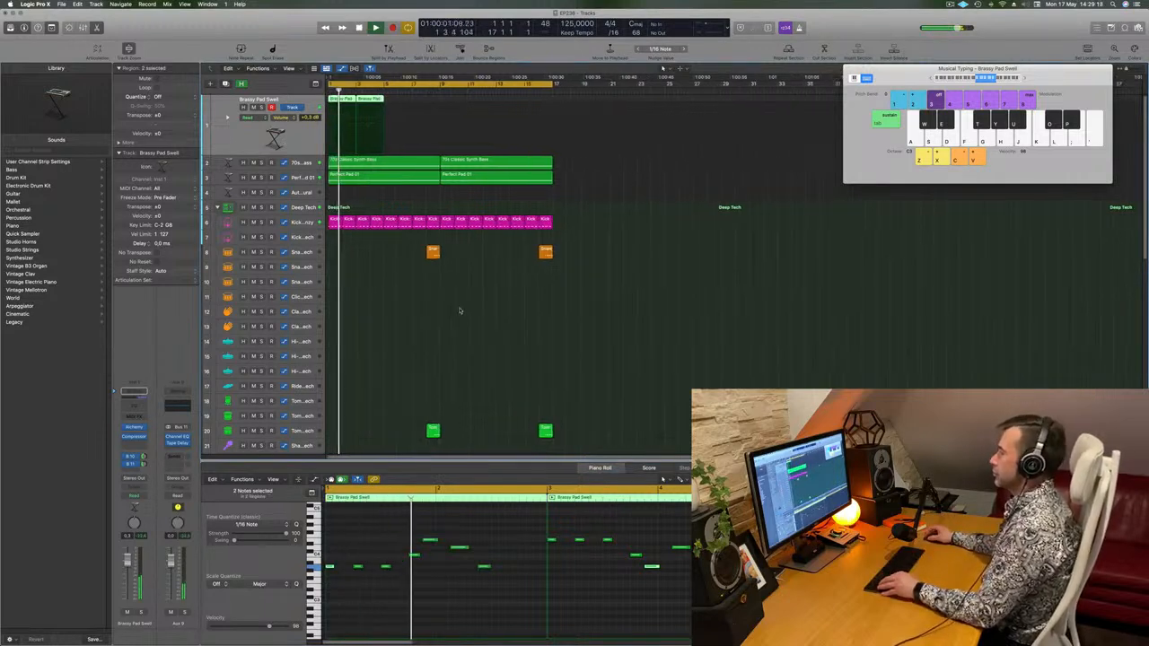
scroll(440, 315, left, 2)
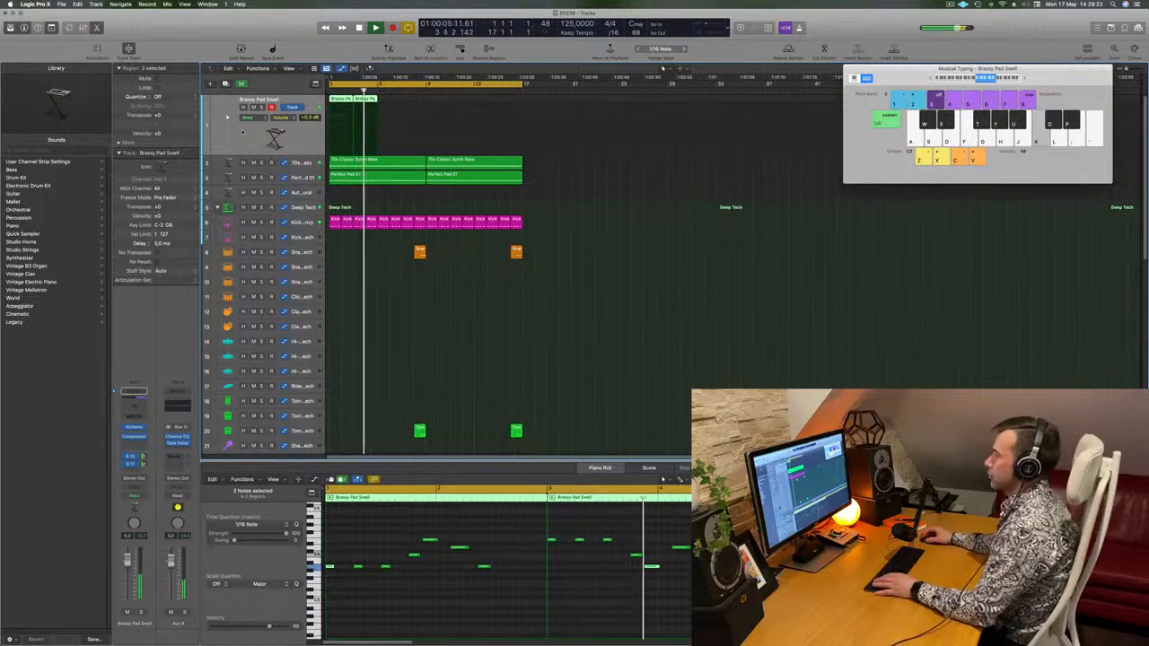
key(space)
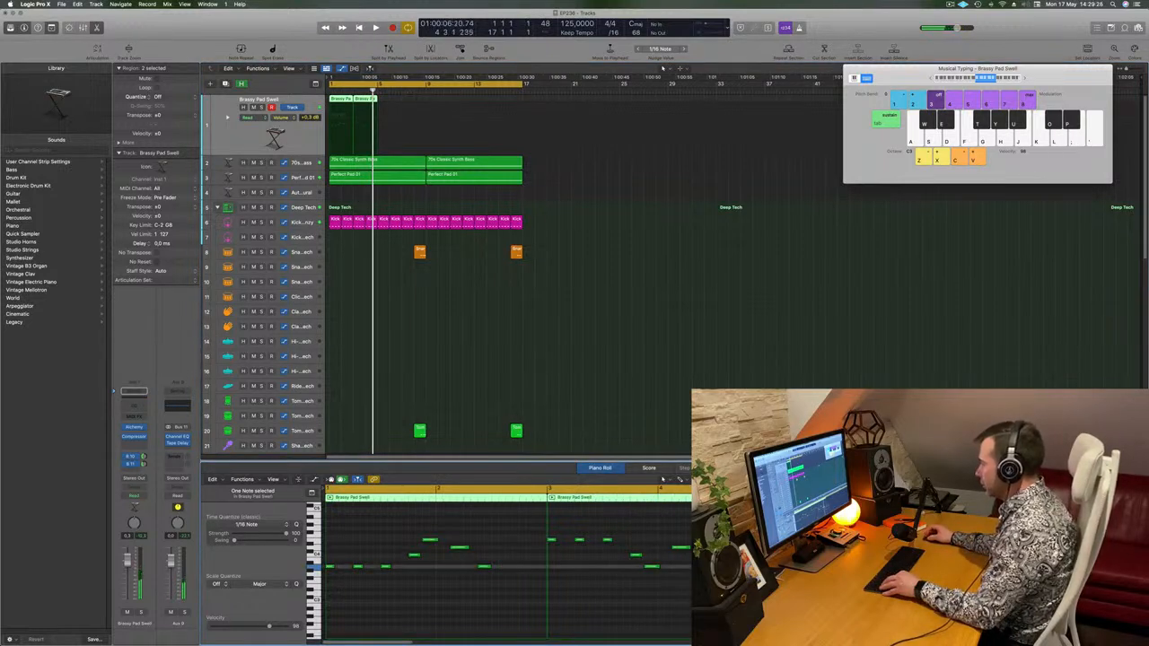
- Copy the last melody note to just after itself at the end of the Brassy Pad Swell regions and play the result
key(space)
drag(485, 568, 505, 575)
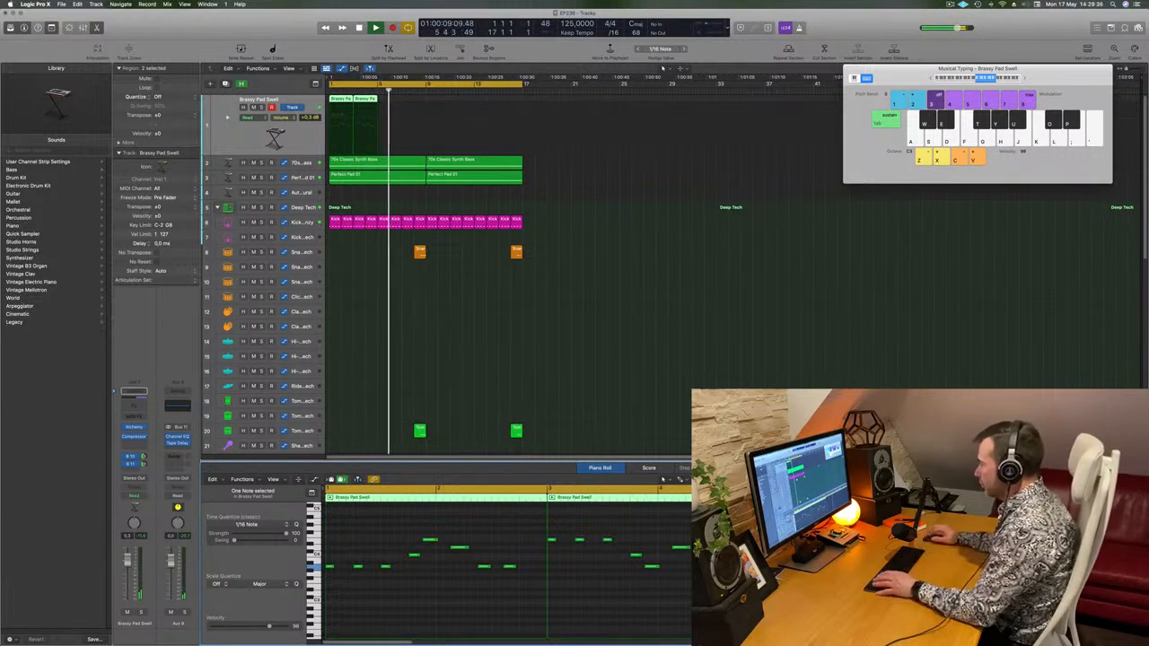
key(space)
key(space)
click(514, 567)
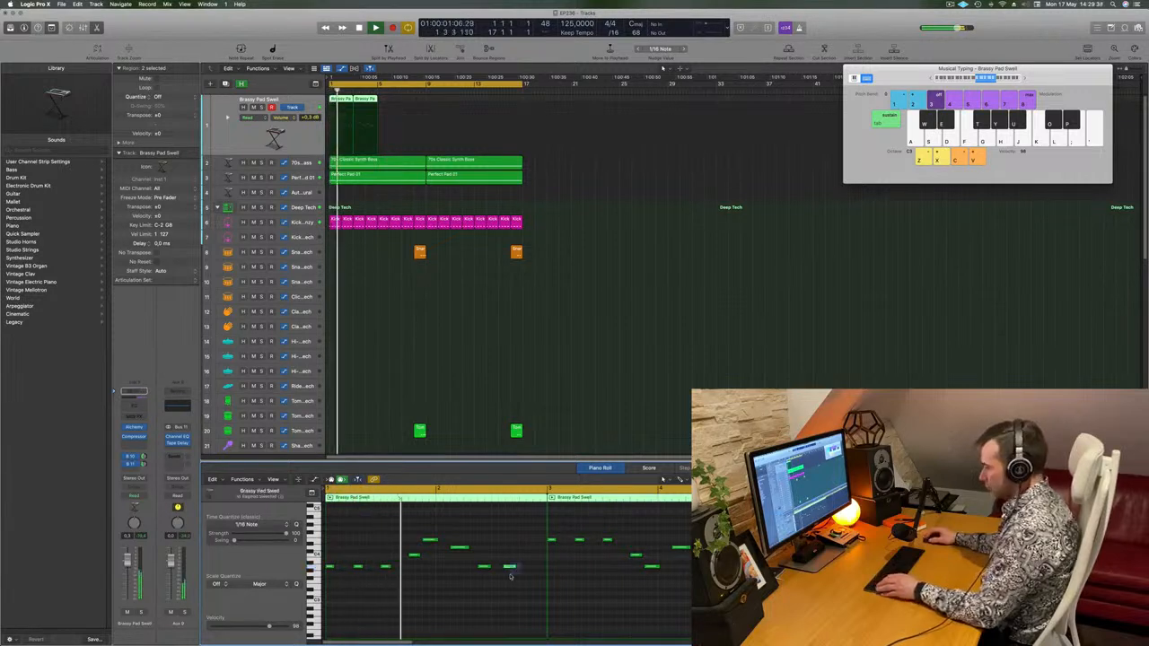
key(super+q)
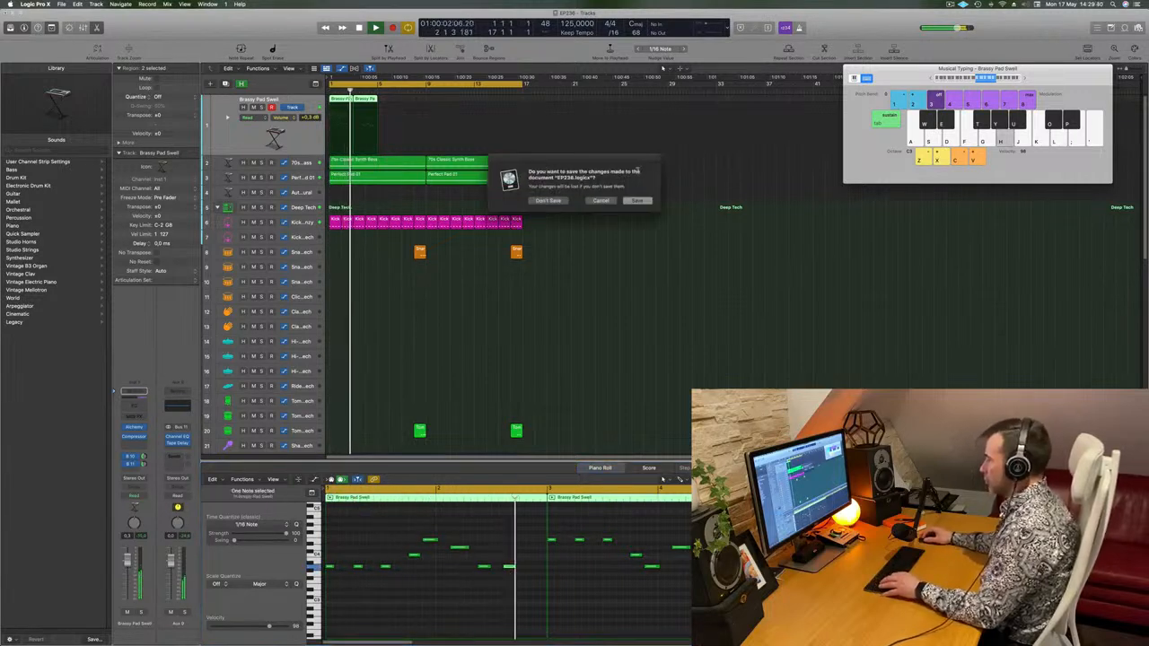
key(Escape)
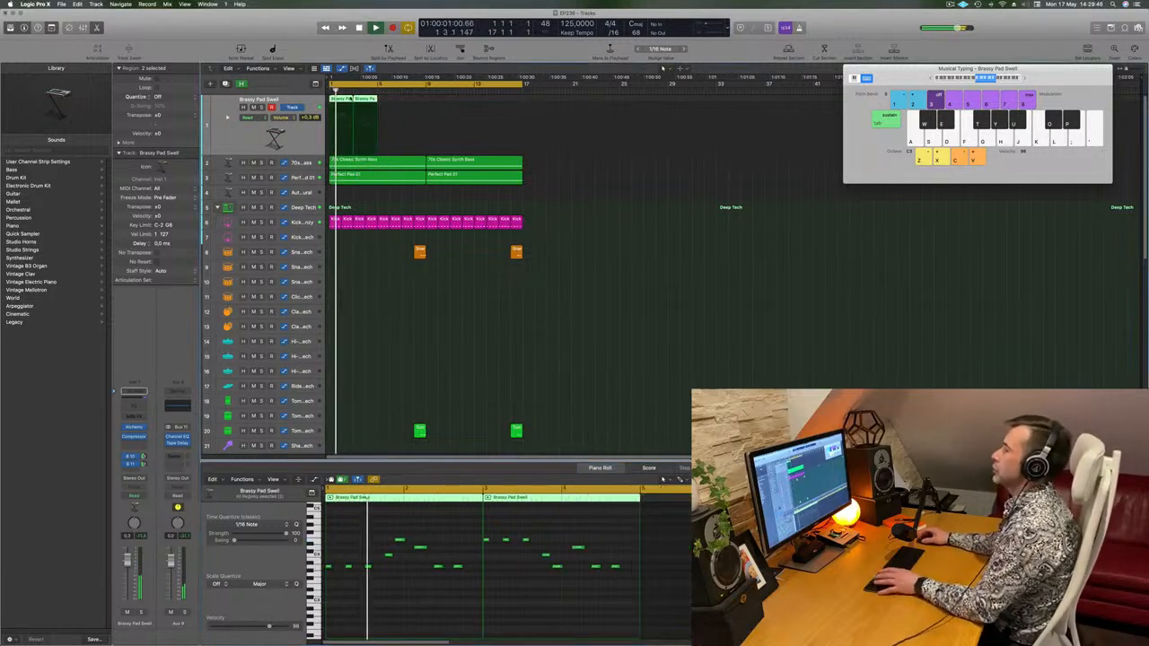
- Repeat the two Brassy Pad Swell regions up to bar 17 and play the filled track
drag(364, 104, 432, 101)
key(super+z)
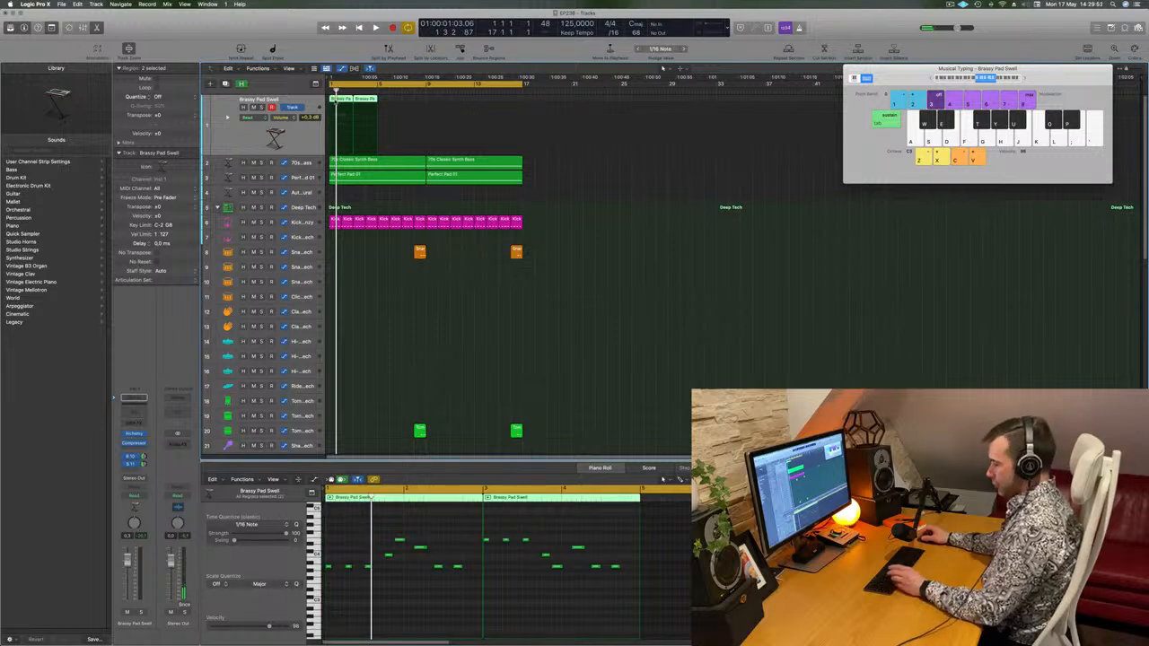
key(super+r)
key(super+r)
key(space)
click(300, 140)
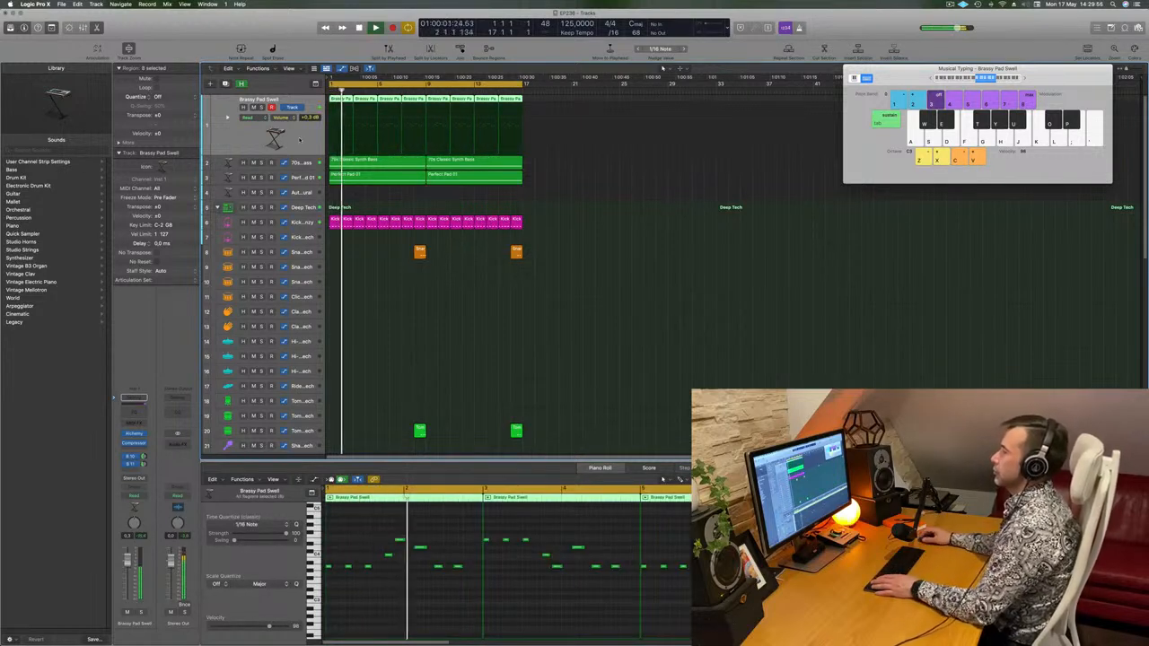
- Delete the last note of the first Brassy Pad Swell region and remove the repeated regions from bar 5 onward
key(space)
key(space)
click(458, 567)
key(BackSpace)
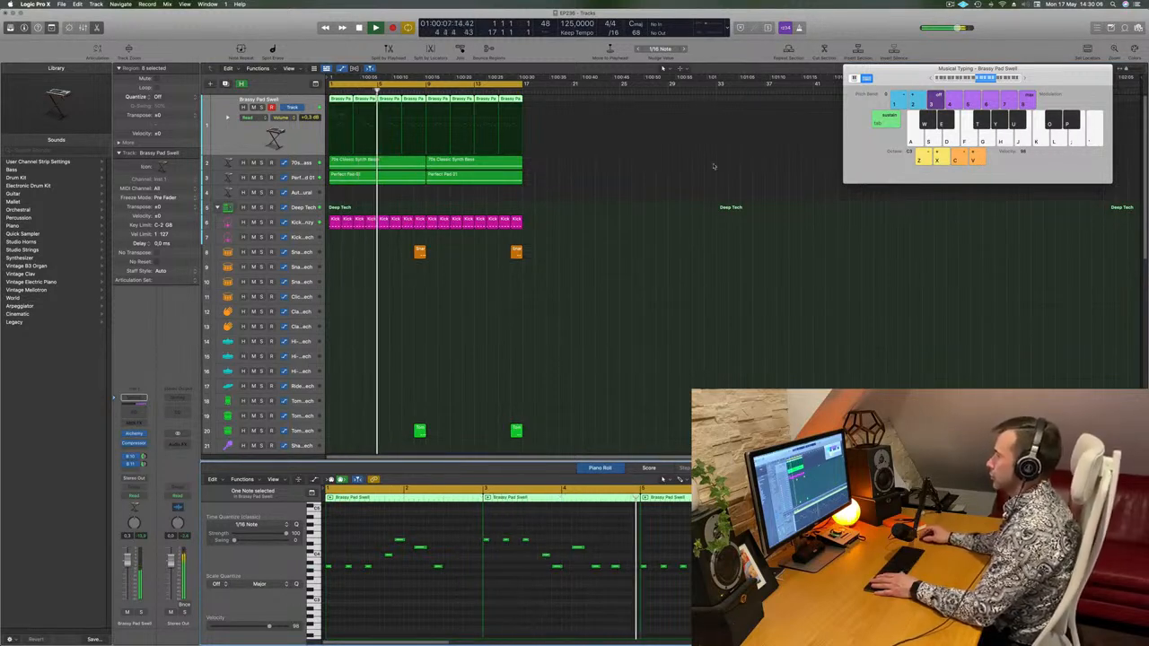
drag(551, 101, 342, 102)
key(BackSpace)
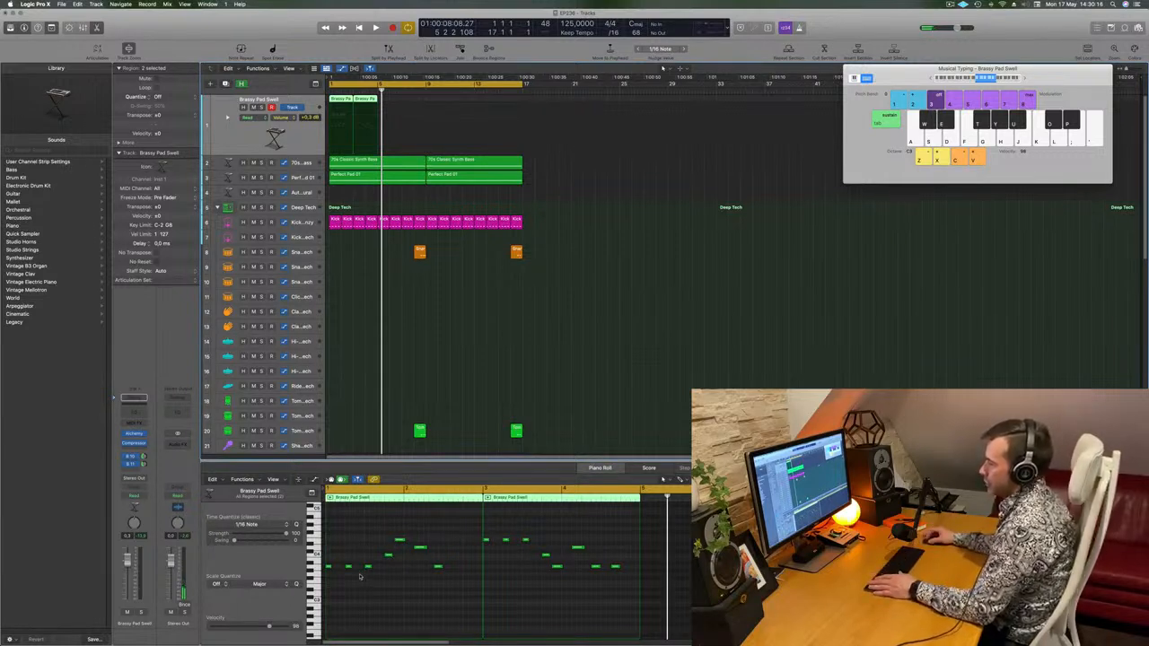
- Examine the melody's lowest-pitched notes and the 70s Classic Synth Bass notes during playback
click(316, 566)
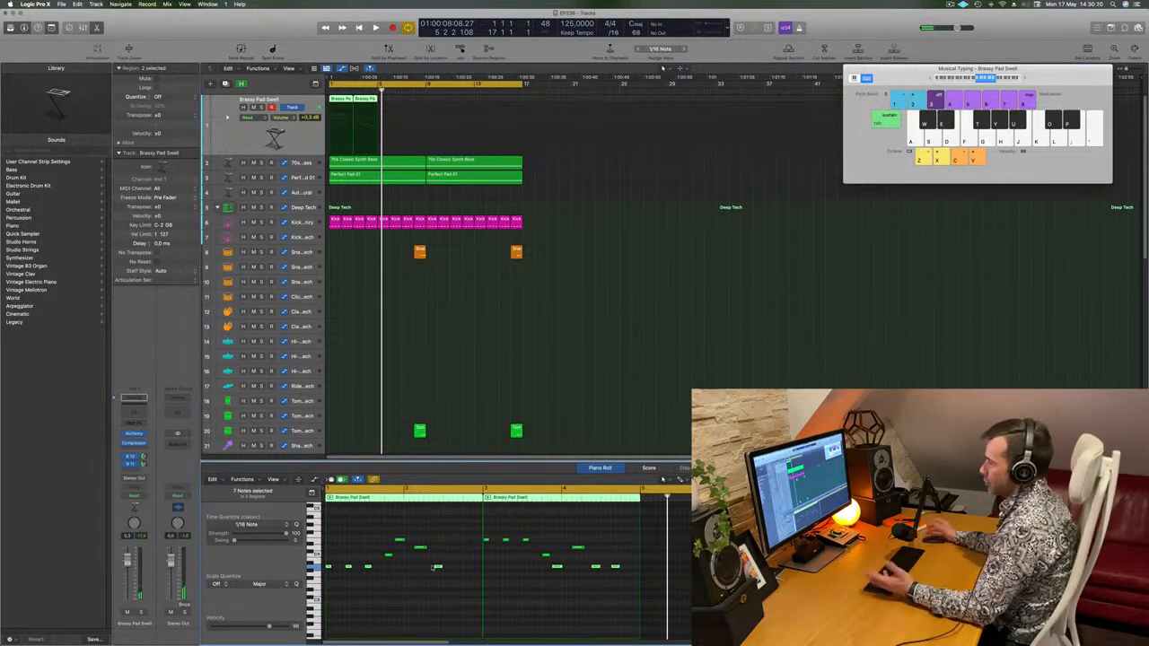
key(space)
click(562, 391)
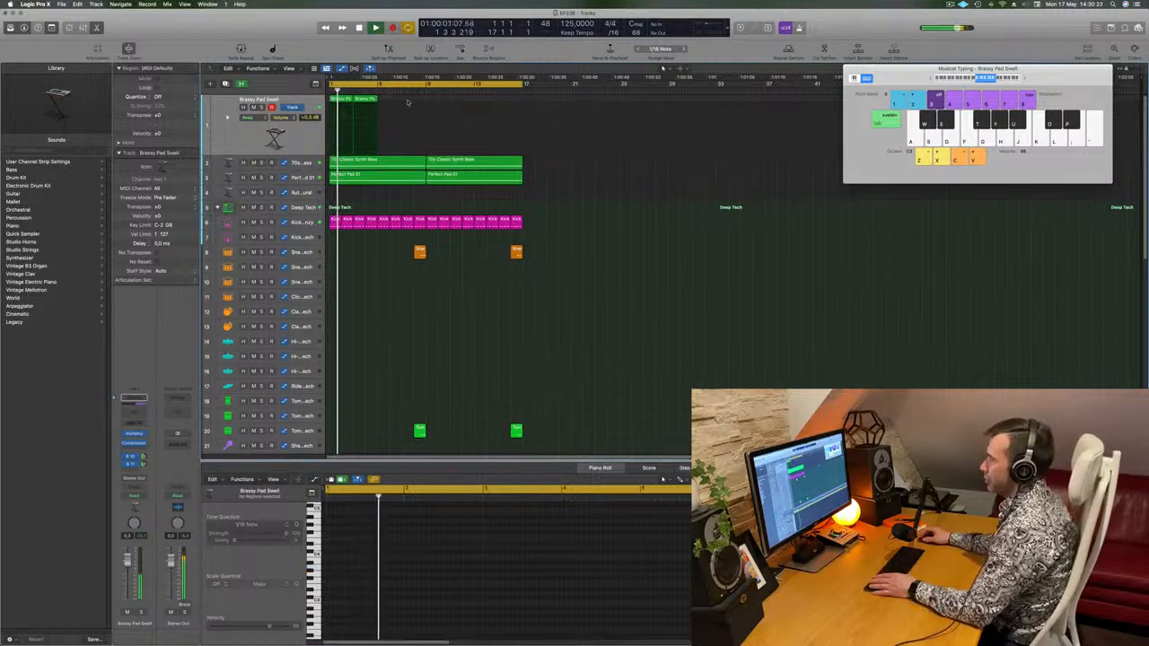
click(291, 161)
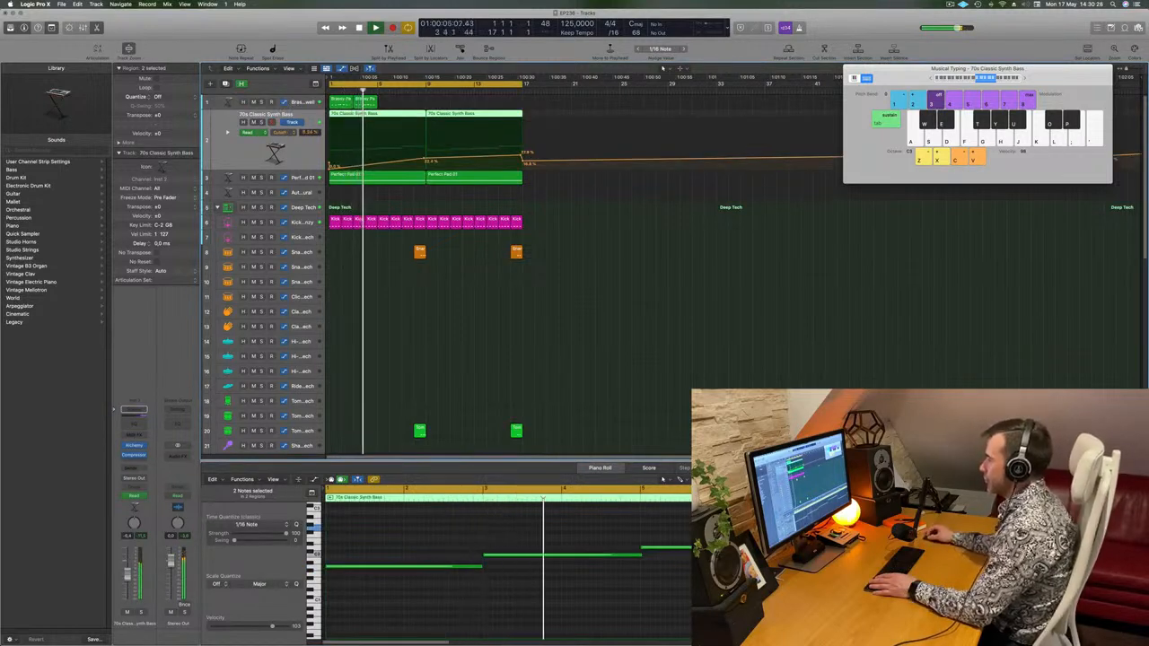
- Repeat the two edited Brassy Pad Swell regions until they fill the track up to bar 17, and return to the start
drag(401, 106, 347, 103)
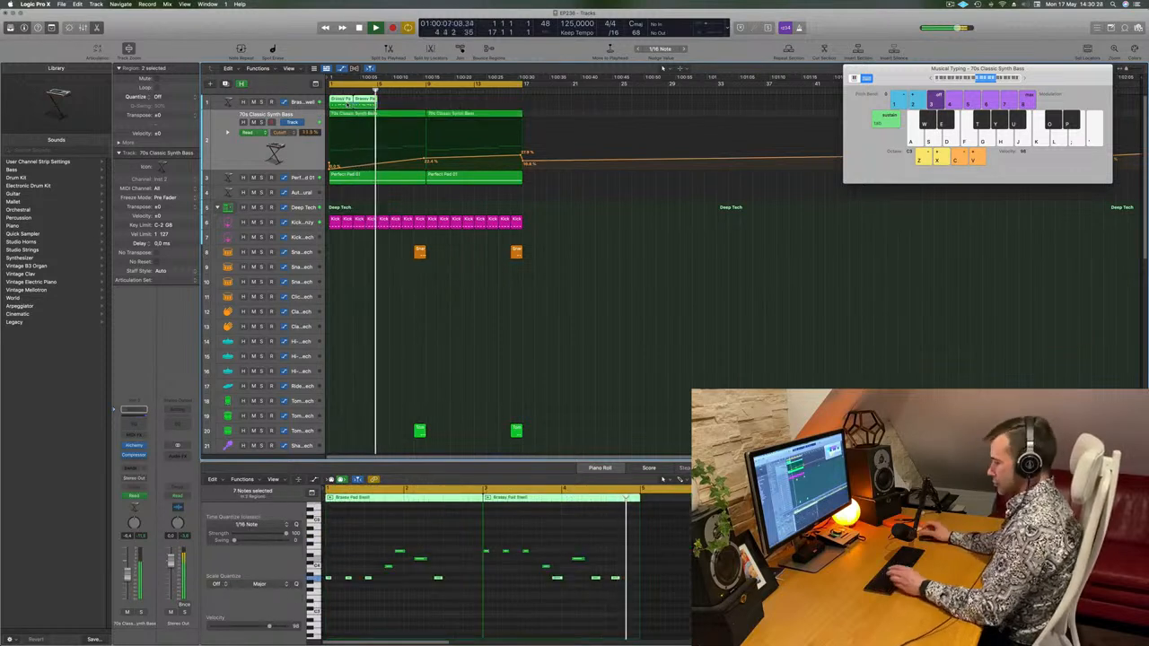
key(super+r)
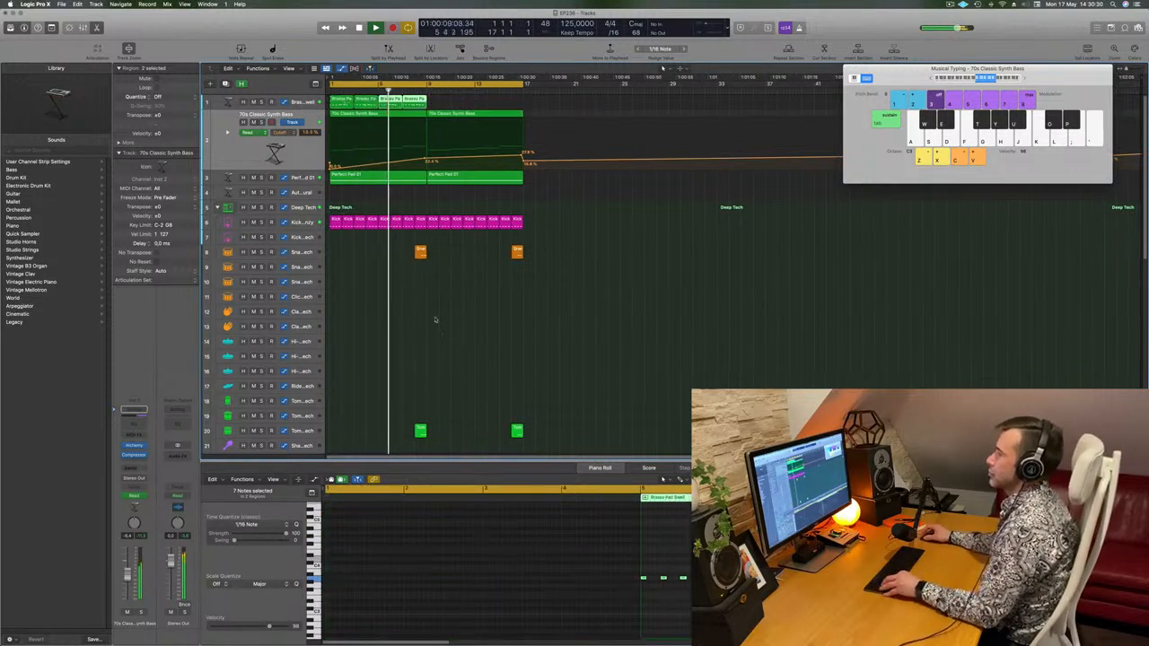
click(300, 105)
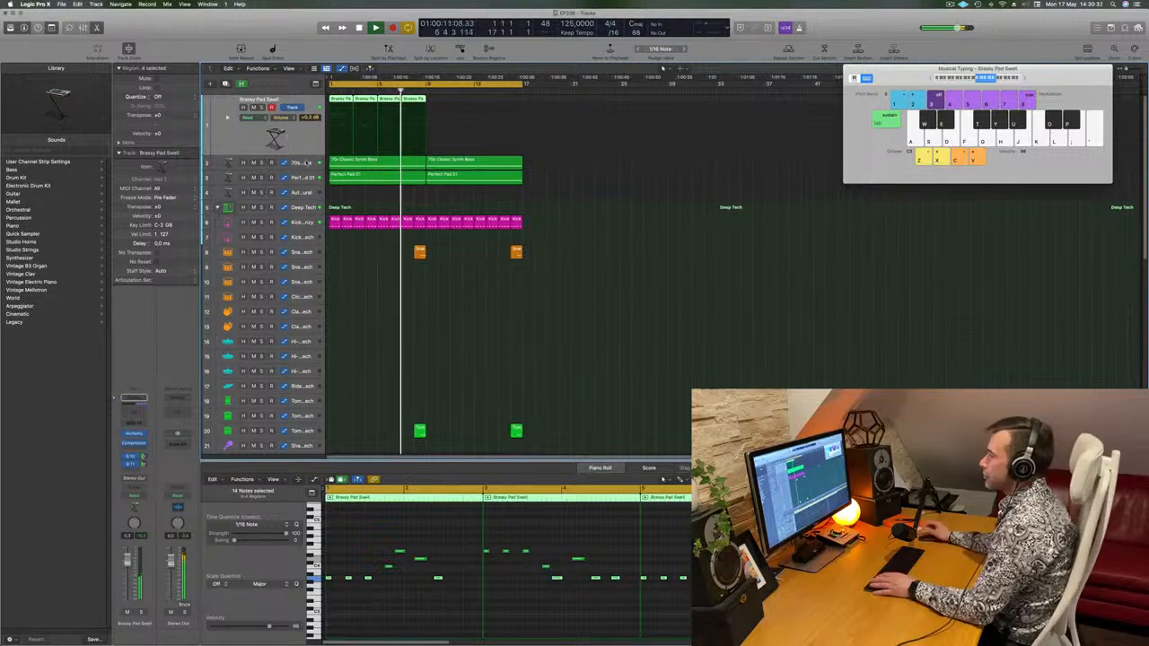
drag(339, 101, 437, 107)
key(Return)
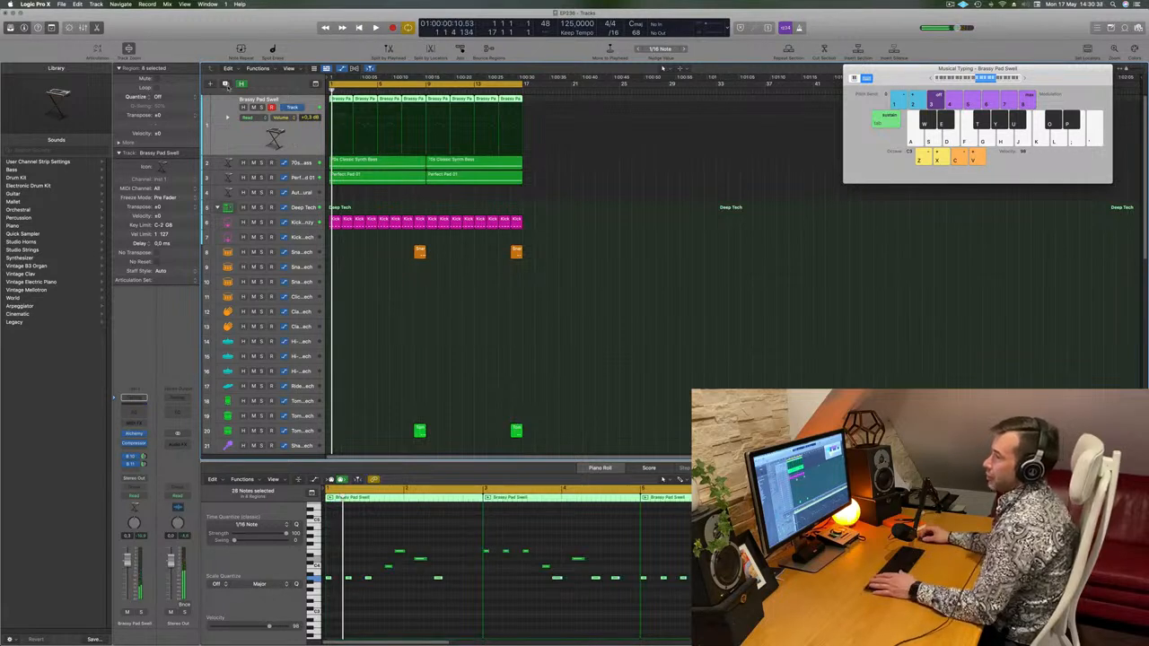
- Duplicate the Brassy Pad Swell track with its settings, copy all eight regions onto it, mute the original and play
key(super+d)
drag(554, 106, 349, 133)
key(space)
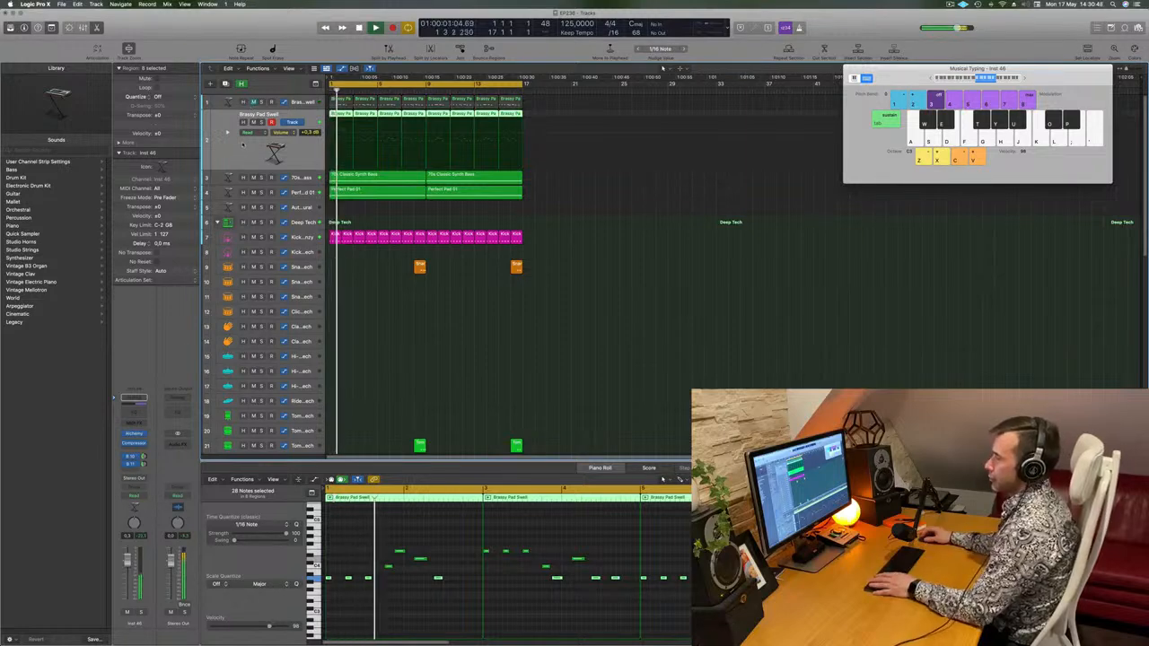
- Show the duplicated track's Alchemy instrument and list its Leads presets
click(135, 434)
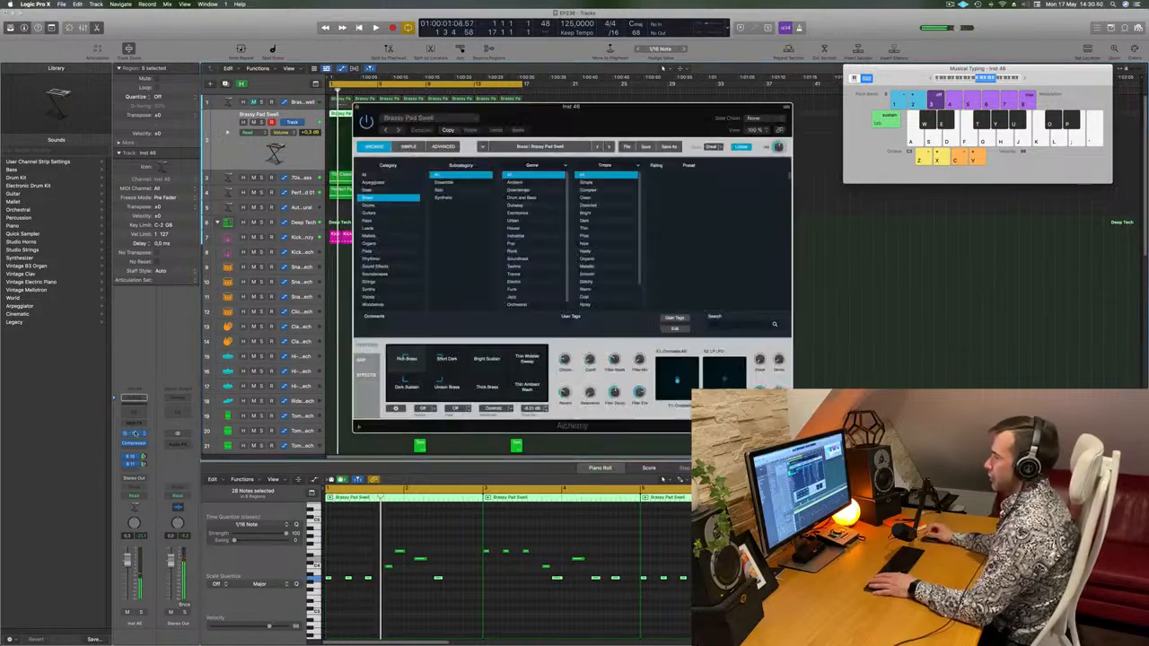
key(space)
drag(656, 126, 689, 115)
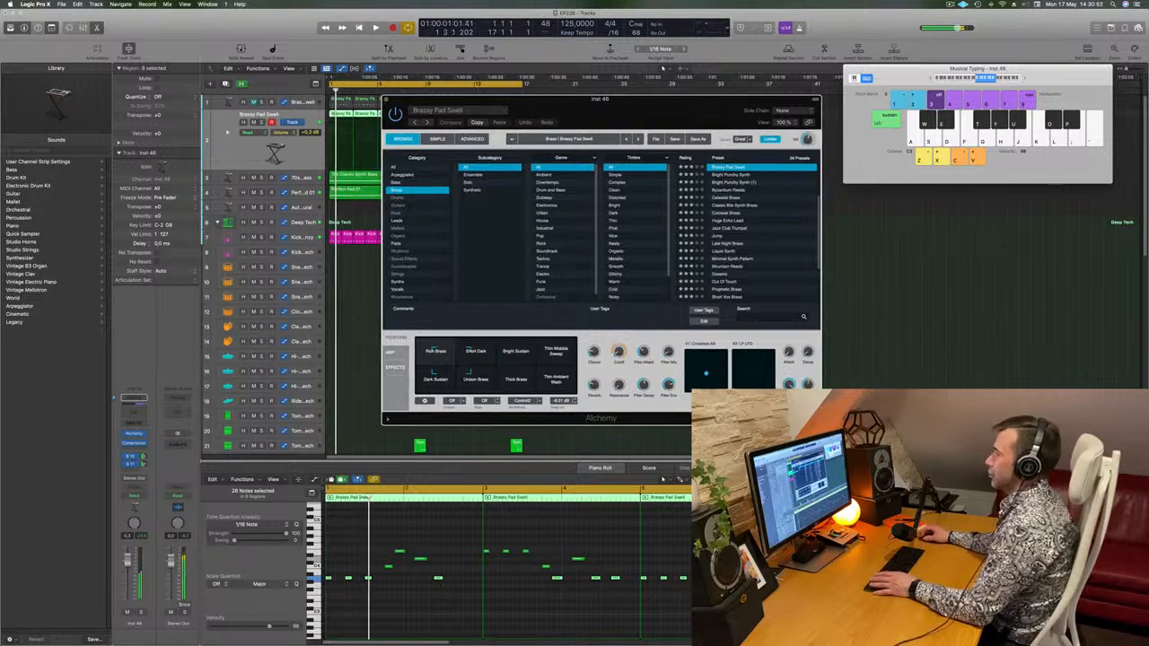
click(398, 221)
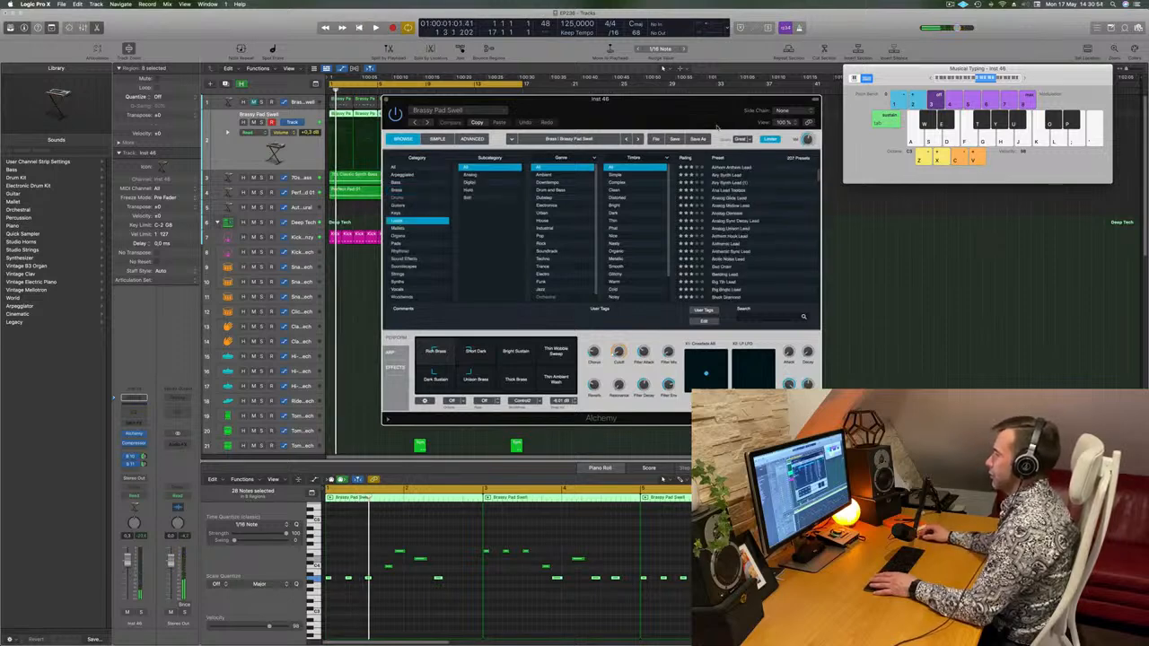
- Switch off the duplicated track's two bus sends, load the 70s Analog Synth Lead preset and play the melody
drag(717, 115, 755, 110)
scroll(768, 207, up, 3)
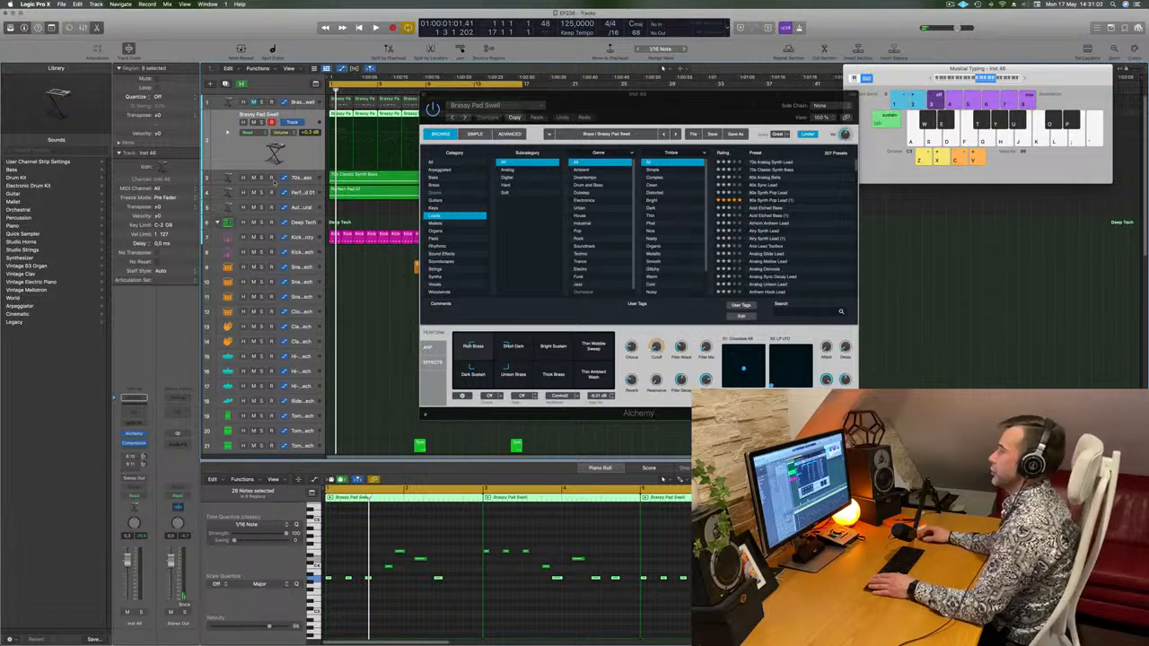
drag(660, 108, 690, 113)
key(space)
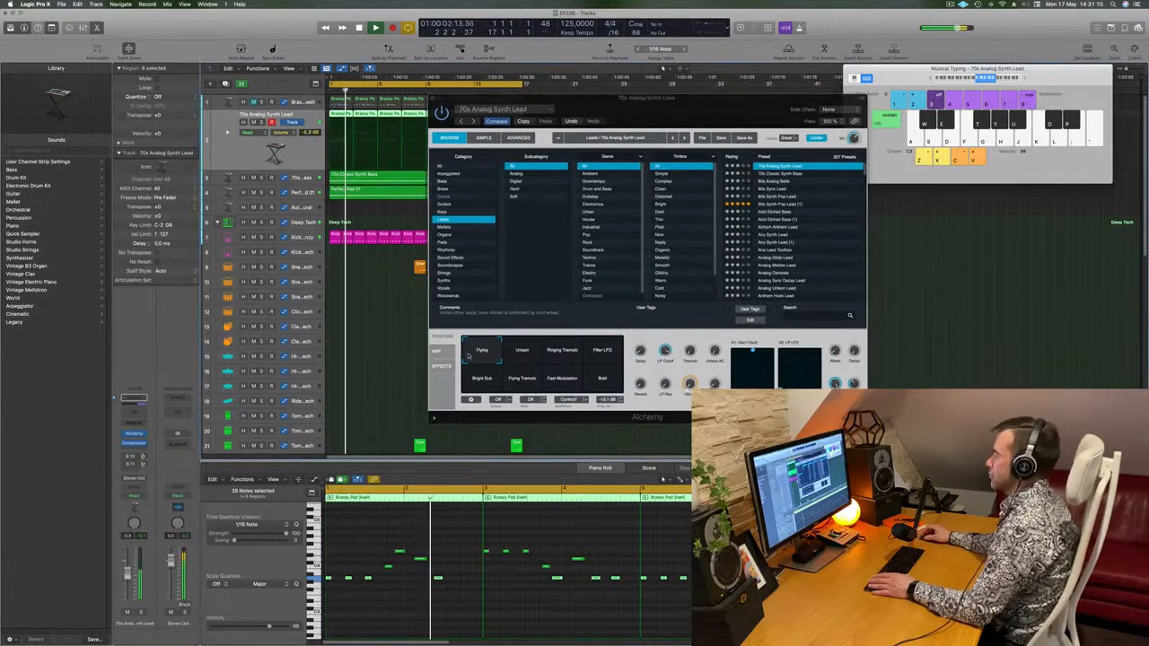
- Audition the 80s Sync Lead and 80s Synth Pop Lead presets while the loop plays
click(773, 181)
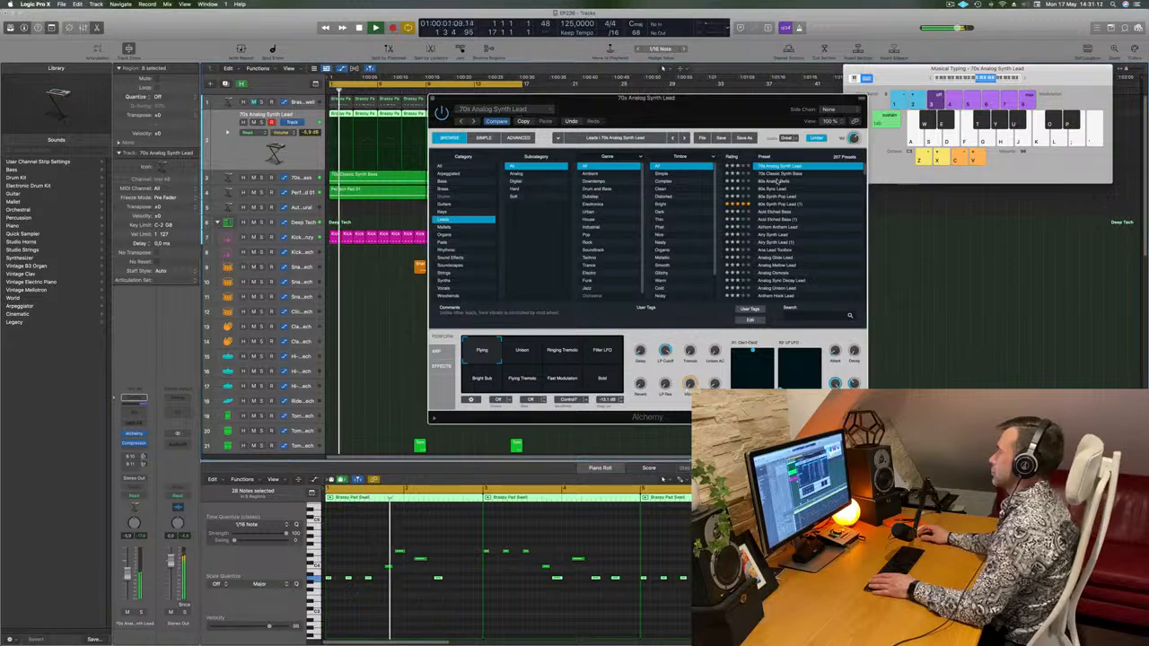
key(Down)
key(Down)
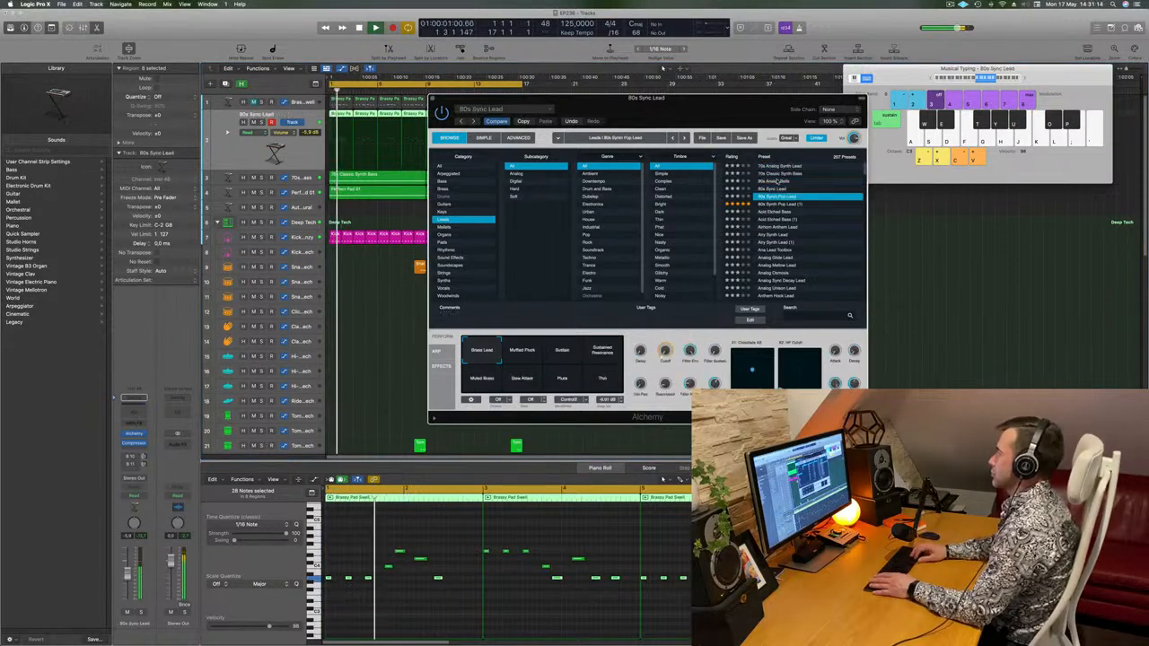
scroll(774, 181, down, 4)
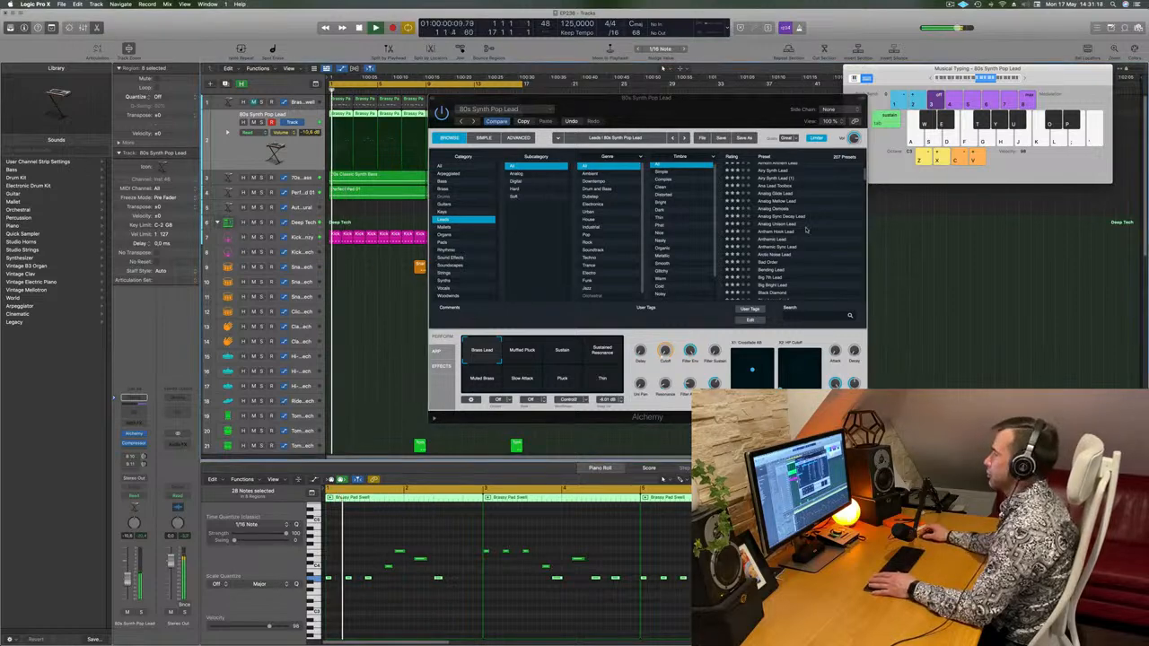
scroll(783, 216, up, 2)
- Audition the Ana Lead Toolbox and Analog Glide Lead presets, and load Analog Mellow Lead on the duplicated track
click(780, 206)
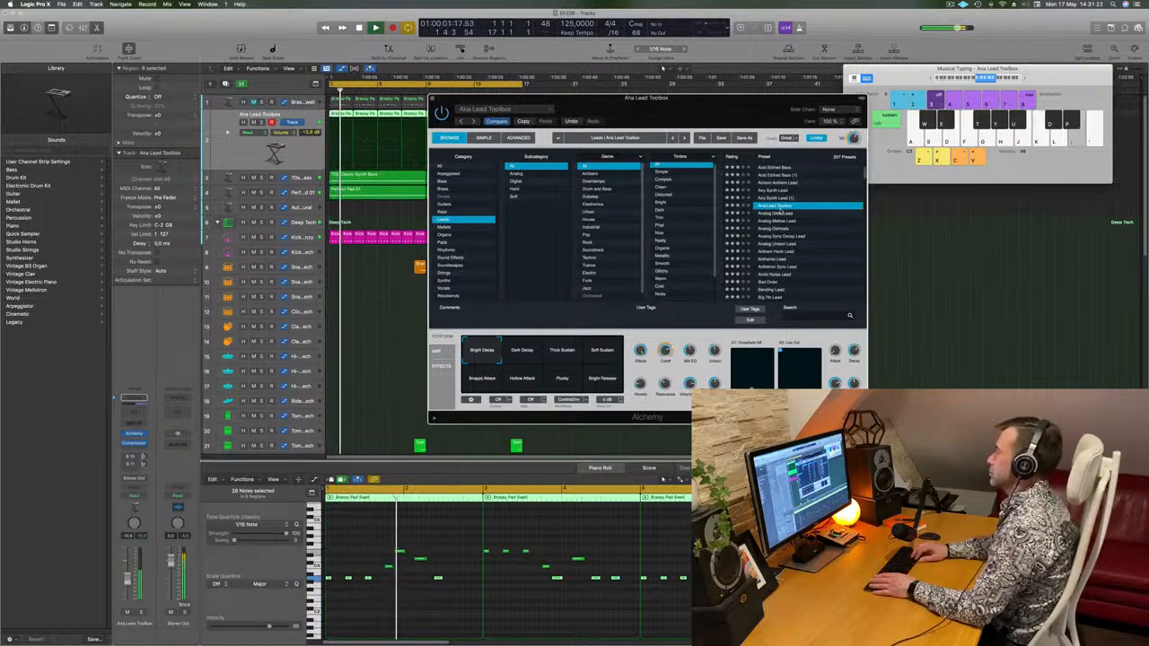
click(779, 213)
scroll(779, 211, up, 1)
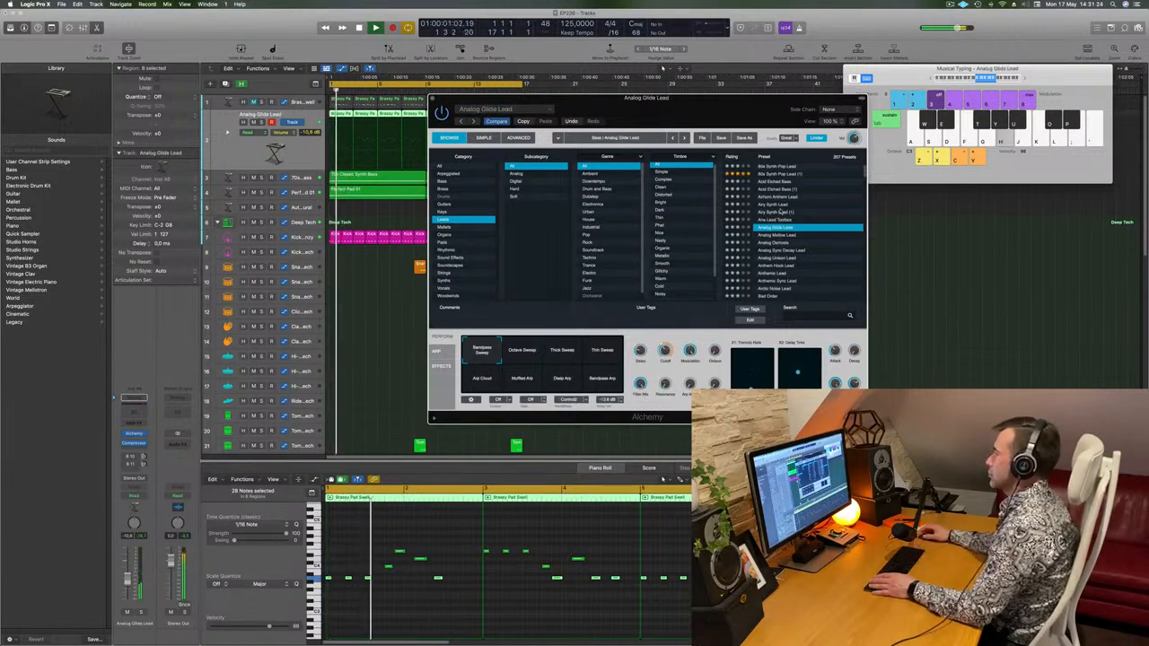
scroll(784, 210, down, 2)
click(788, 209)
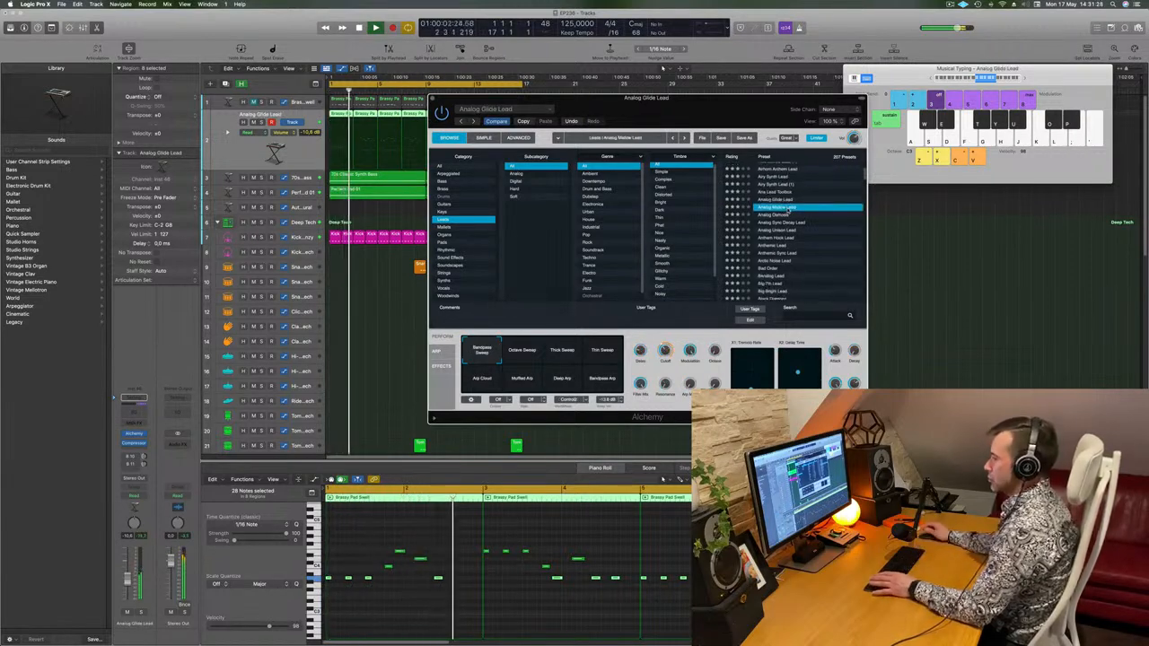
scroll(792, 213, down, 1)
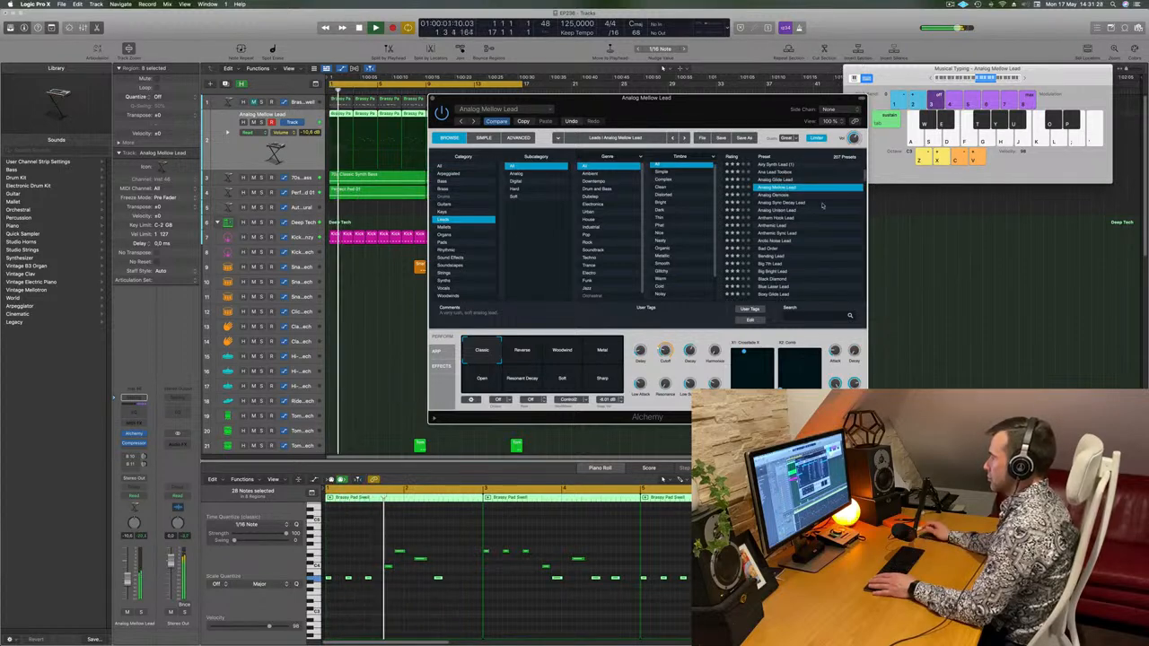
- Move the Alchemy window clear of the regions and raise the Analog Mellow Lead track's volume while playing the melody
drag(745, 107, 822, 99)
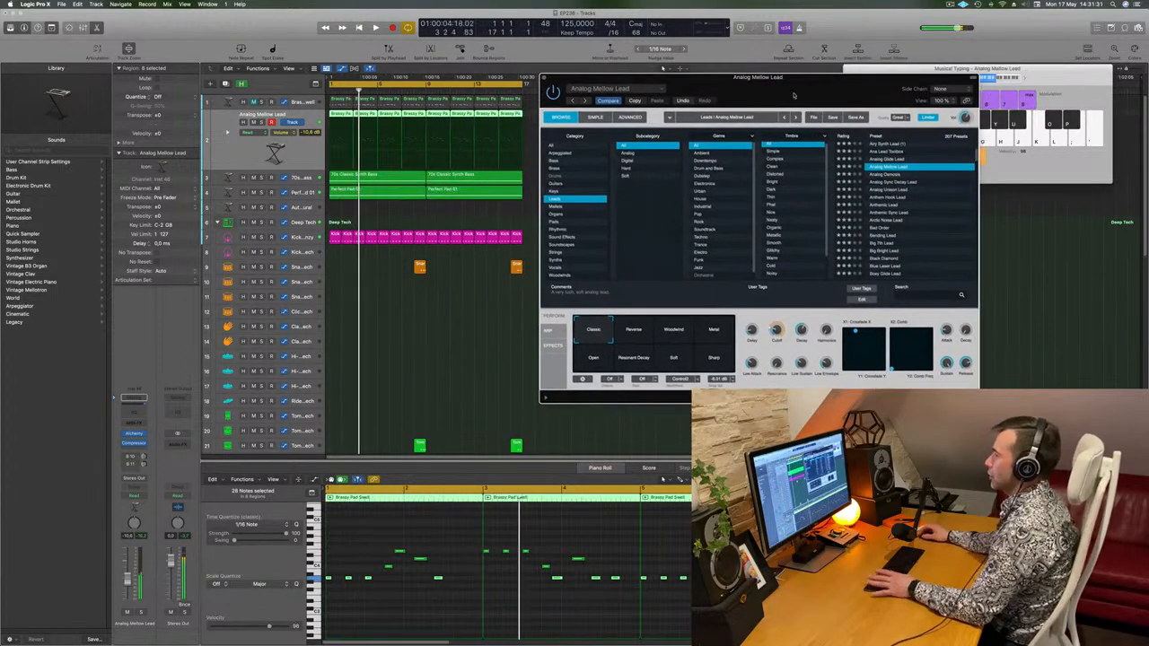
click(665, 69)
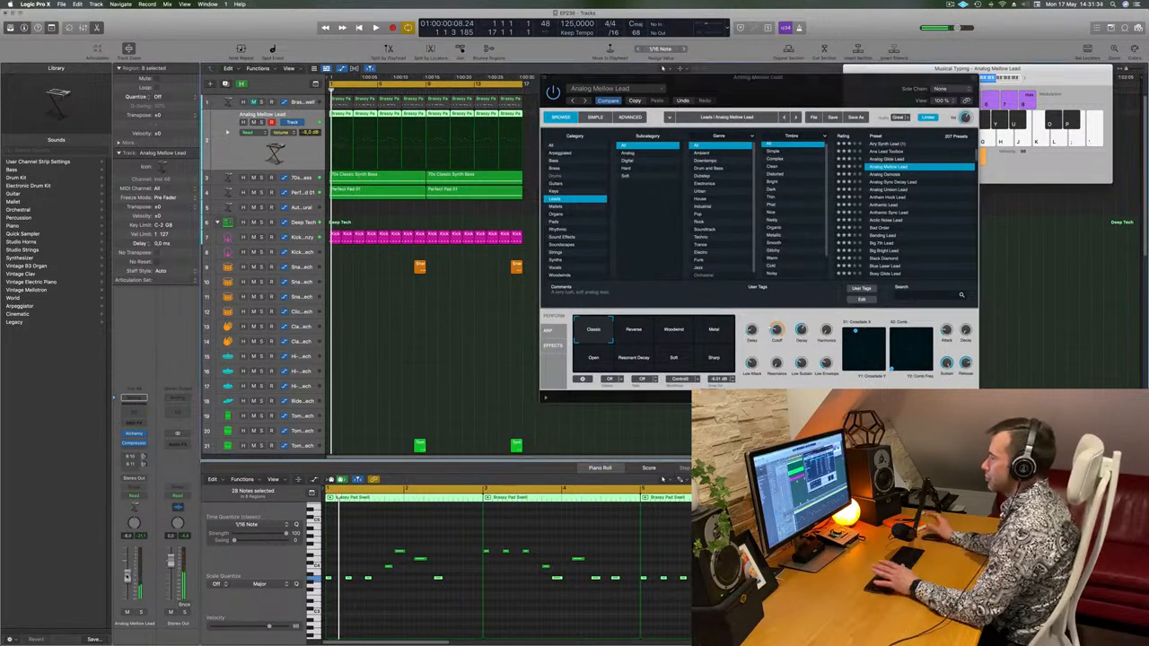
key(space)
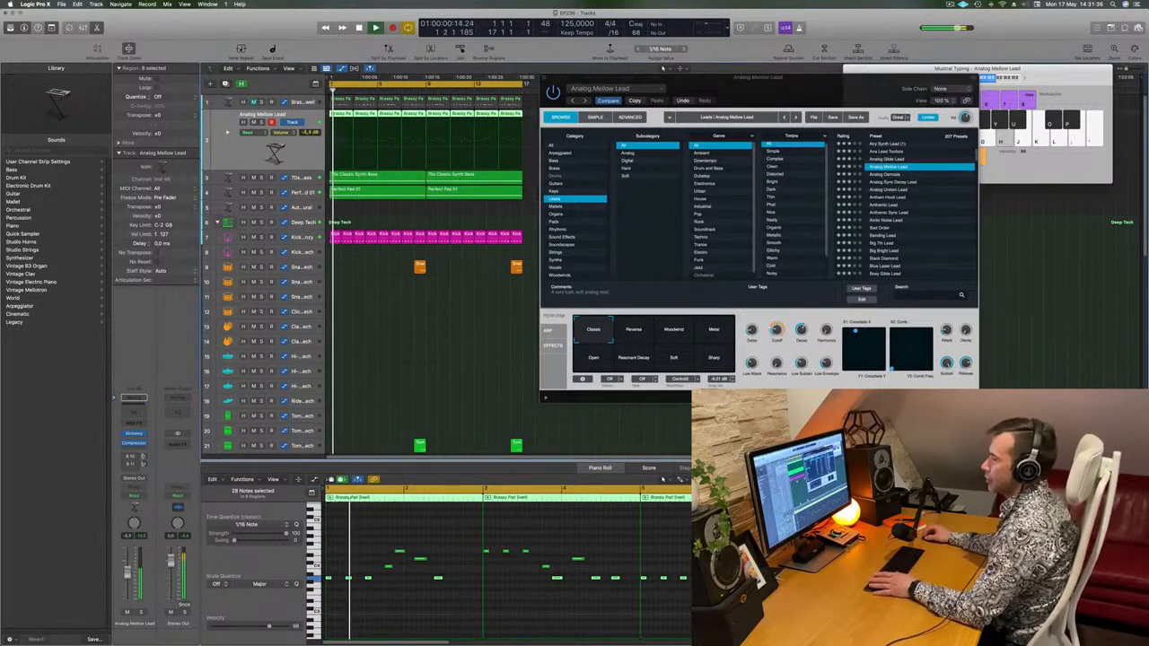
key(space)
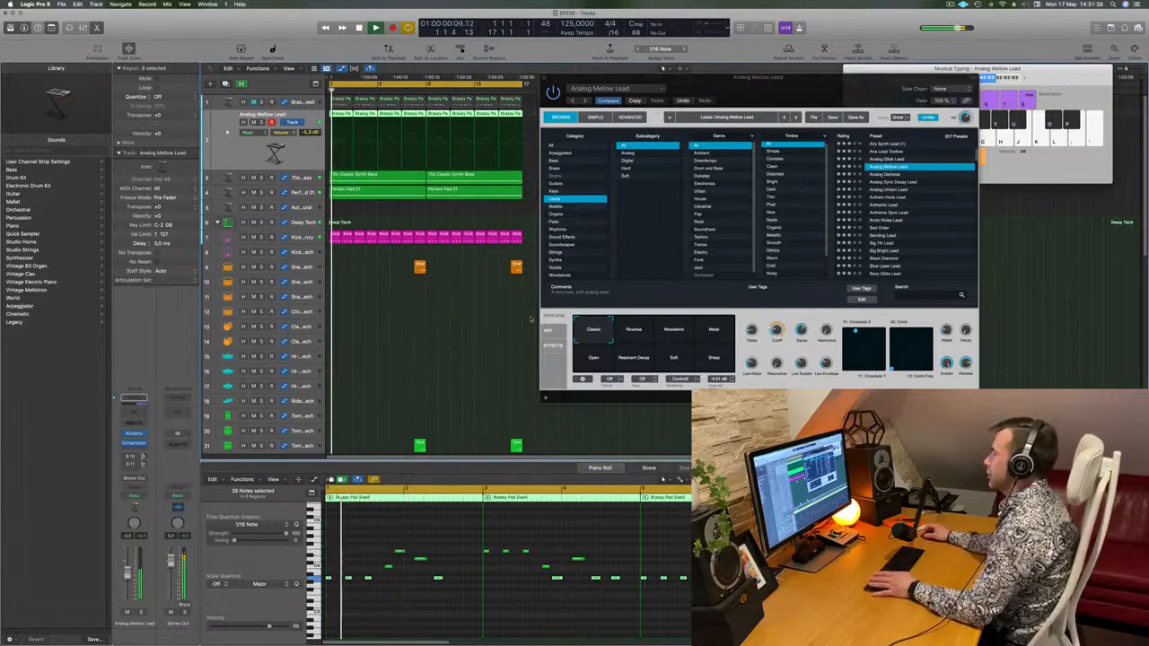
key(space)
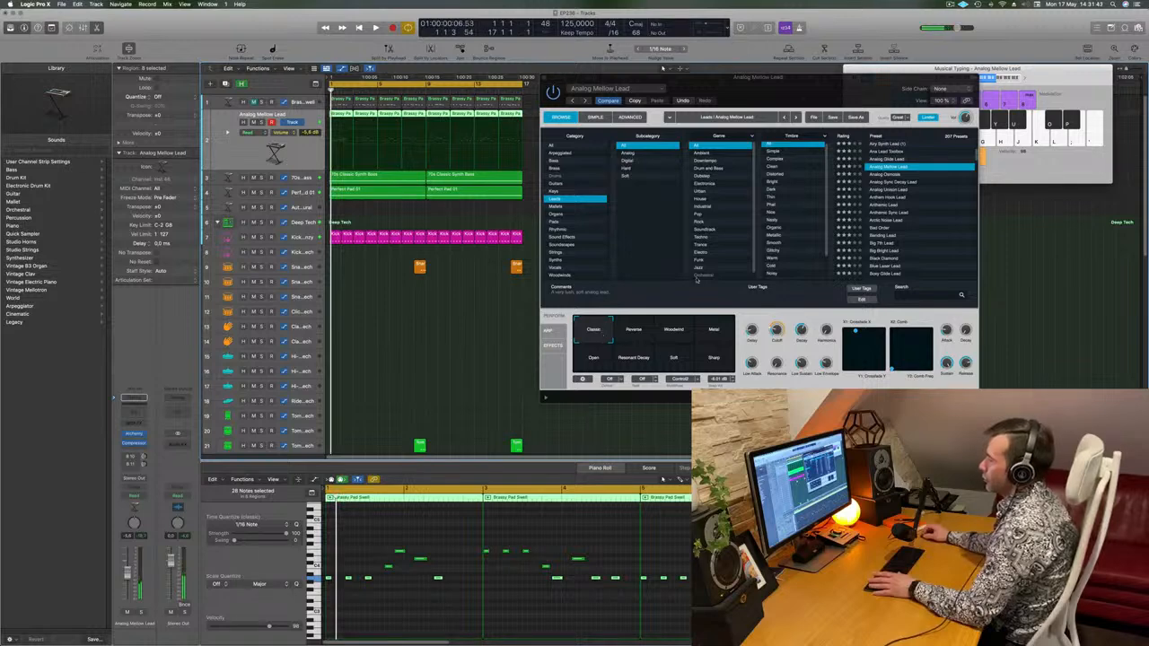
- Blend the Classic, Reverse, Open and Resonant Decay snapshots in Alchemy's transform pad while playing the melody
mouse_move(594, 340)
mouse_down()
mouse_move(619, 356)
mouse_move(602, 342)
mouse_up()
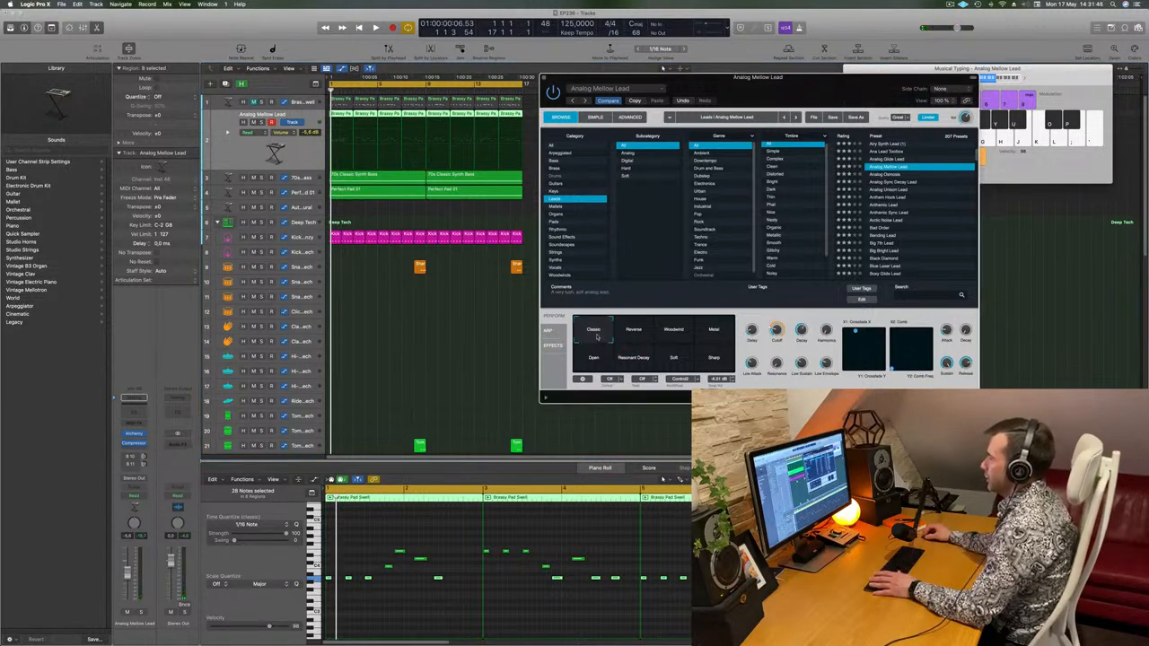
key(space)
mouse_move(598, 337)
mouse_down()
mouse_move(641, 336)
mouse_move(622, 336)
mouse_move(620, 353)
mouse_move(602, 345)
mouse_move(617, 349)
mouse_up()
key(space)
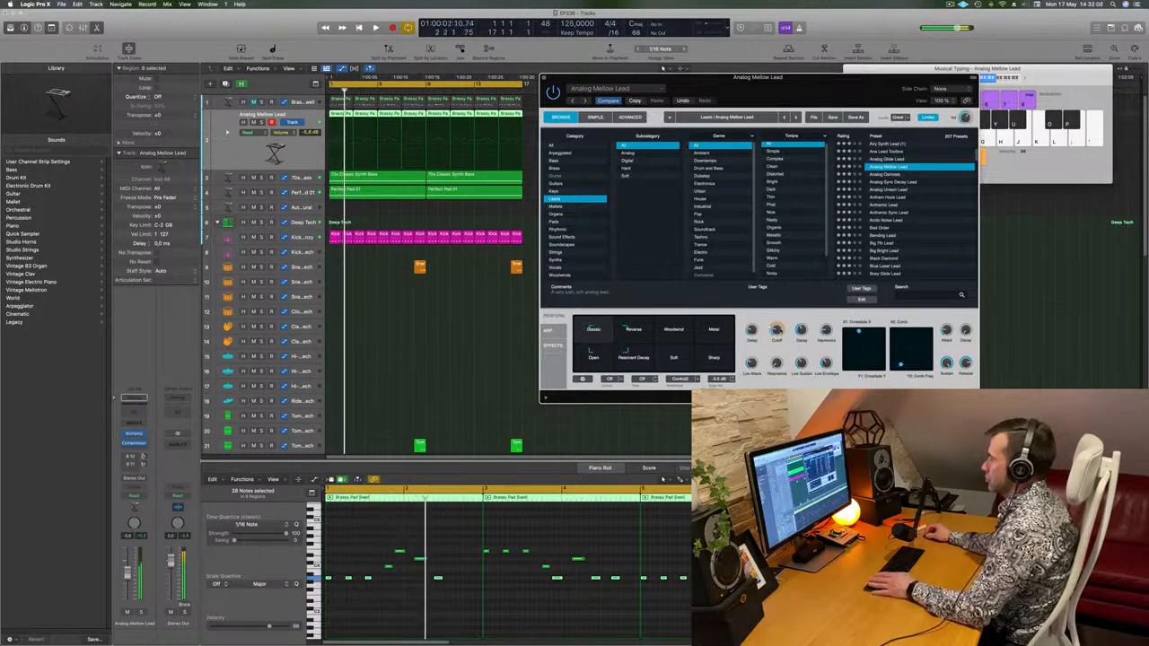
- Adjust Alchemy's Cutoff control while playing and set the Analog Mellow Lead track's volume to -4.7 dB
drag(776, 339, 777, 344)
key(space)
key(space)
drag(127, 572, 128, 570)
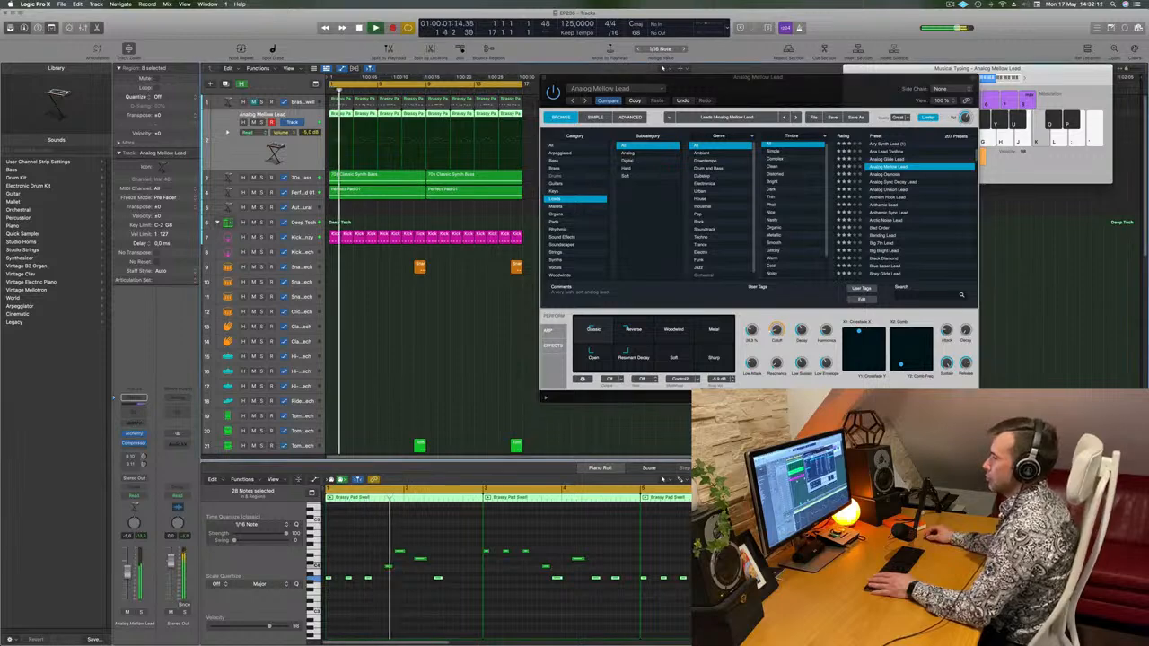
- Close the Alchemy window and switch the Analog Mellow Lead track's two bus sends back on
drag(765, 86, 670, 177)
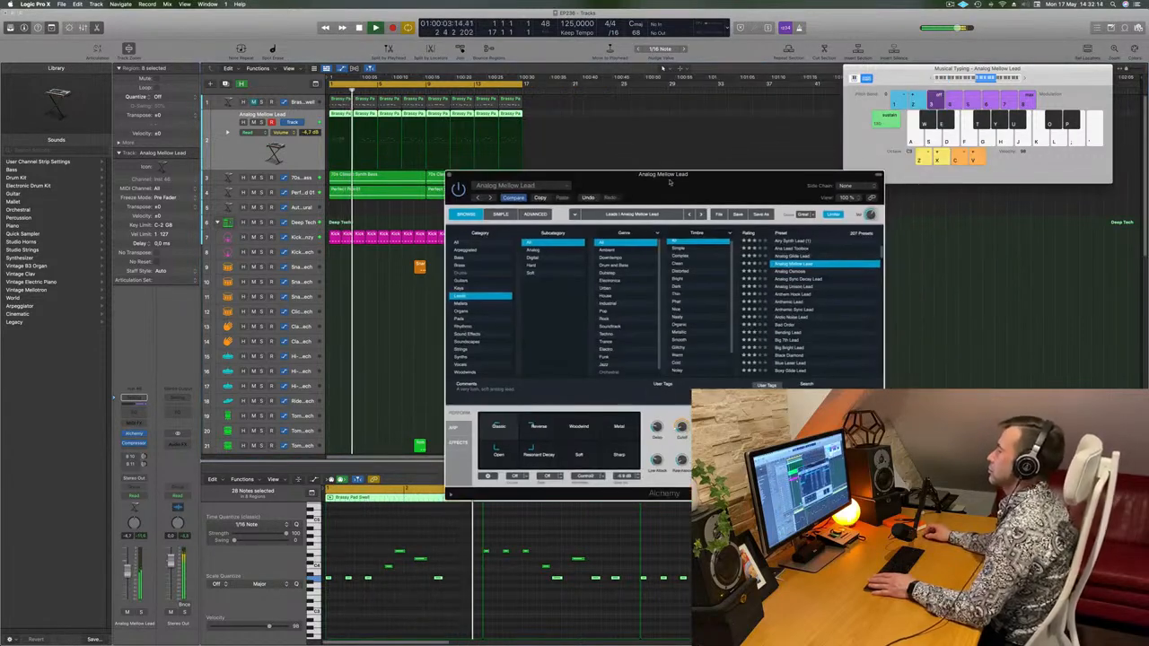
click(449, 169)
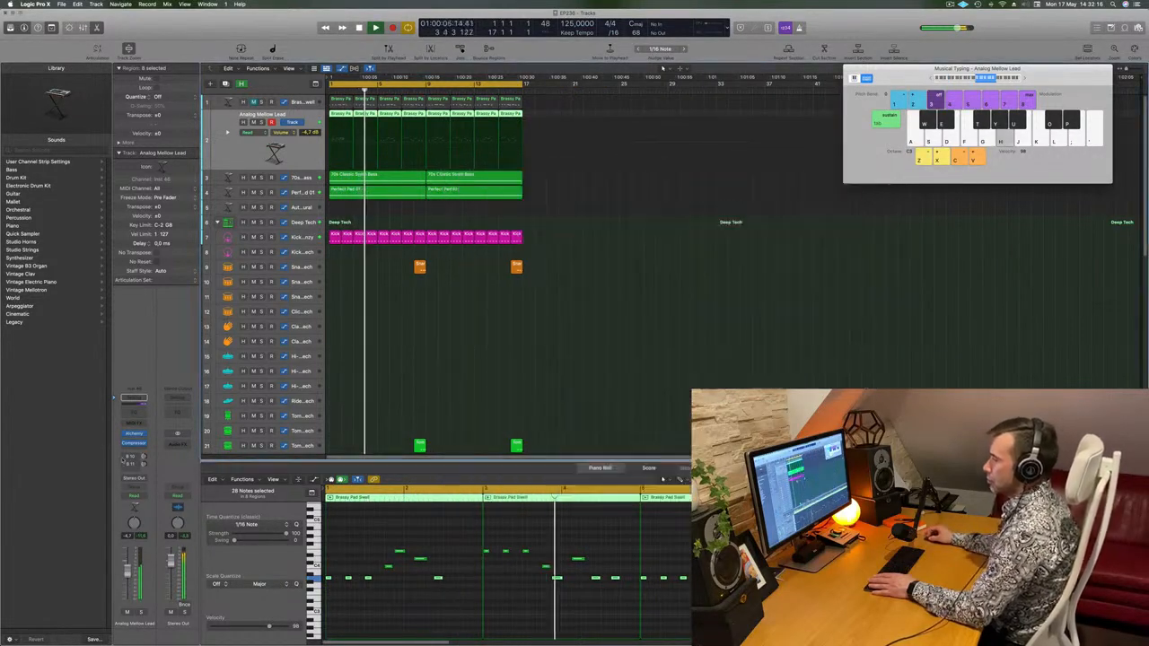
drag(144, 457, 143, 456)
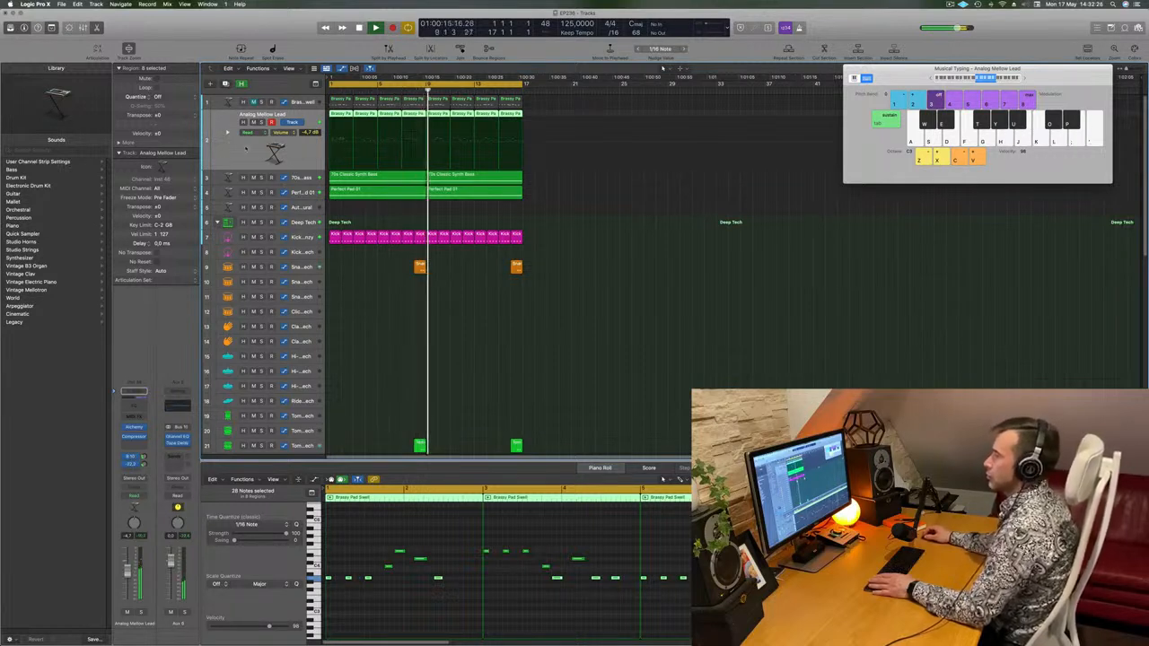
- Replay the loop and check the Compressor settings on the Analog Mellow Lead track
key(space)
key(space)
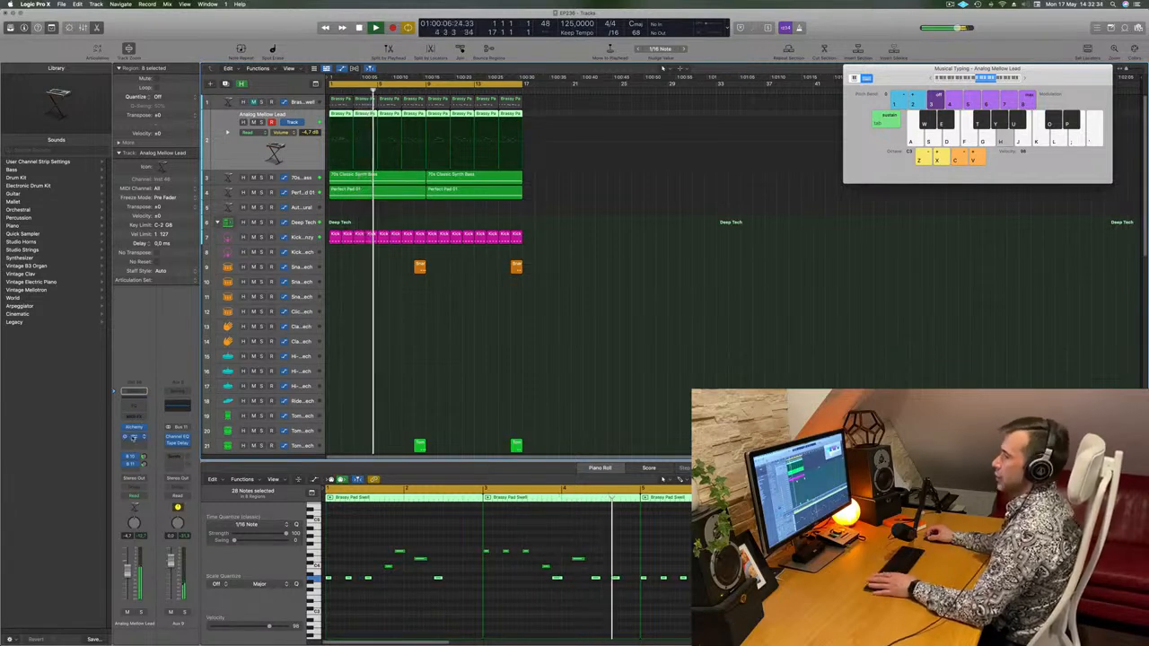
click(134, 437)
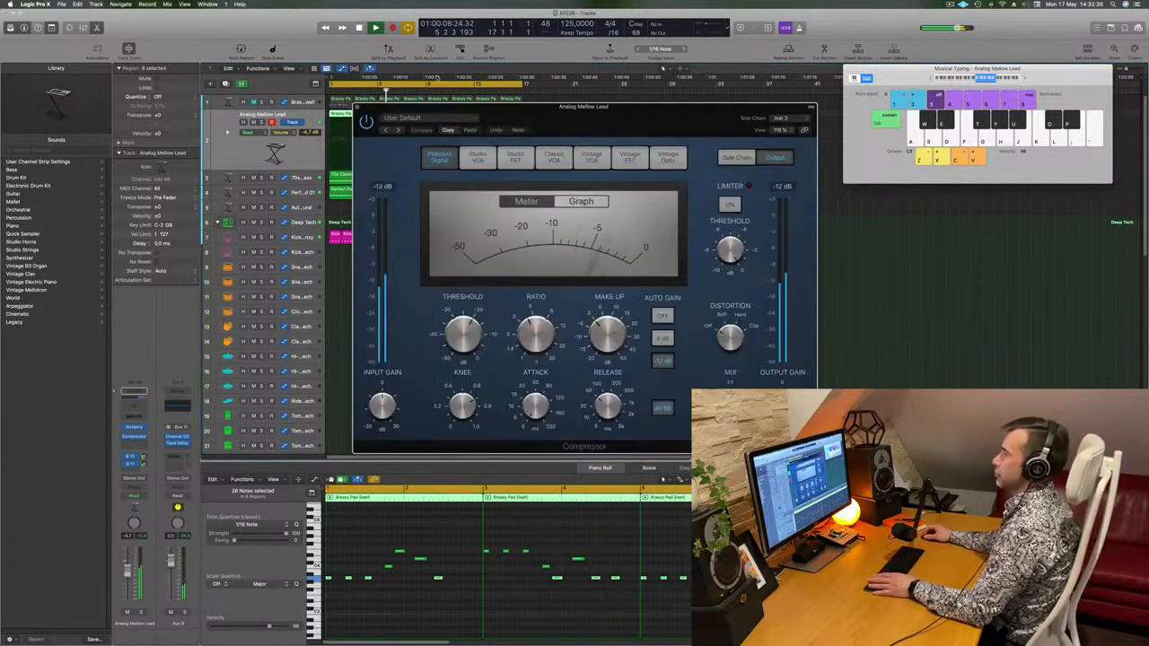
click(356, 109)
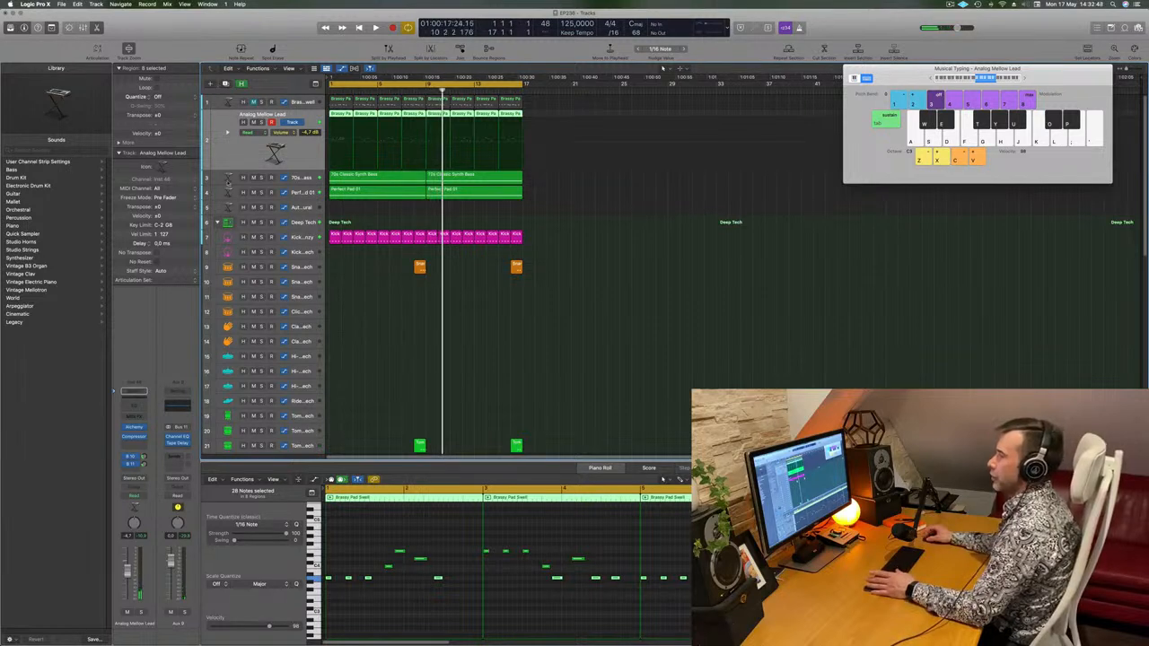
- Duplicate the Analog Mellow Lead track, copy all eight regions onto it, mute the original and play the loop
key(super+d)
drag(546, 110, 336, 132)
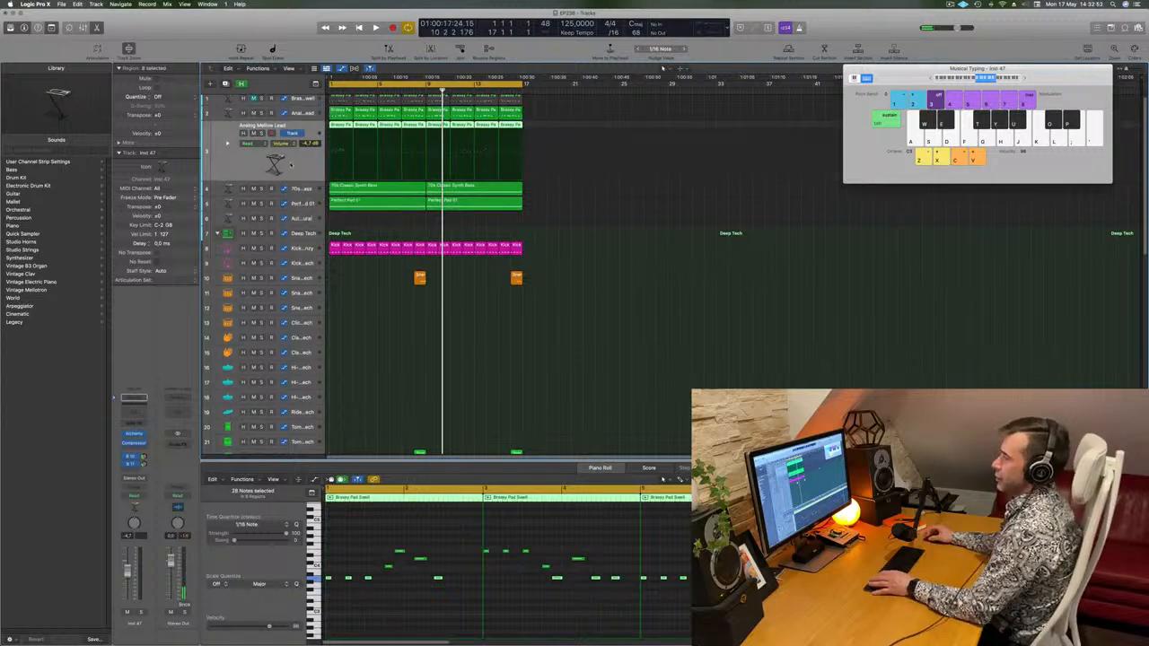
key(s)
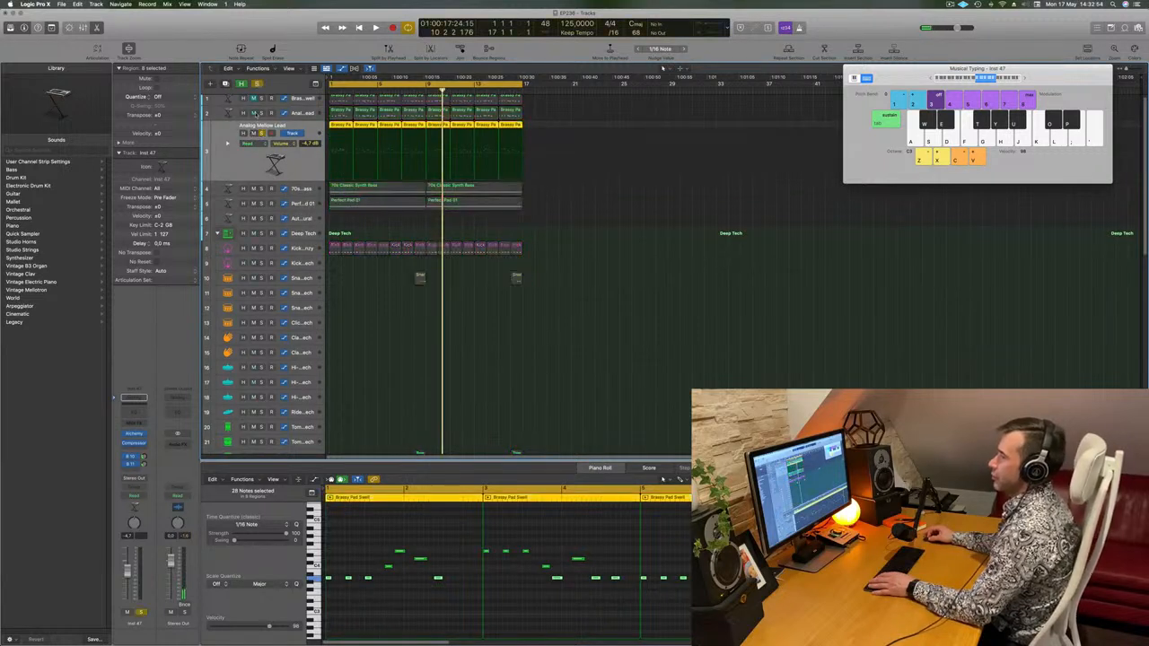
key(Return)
key(space)
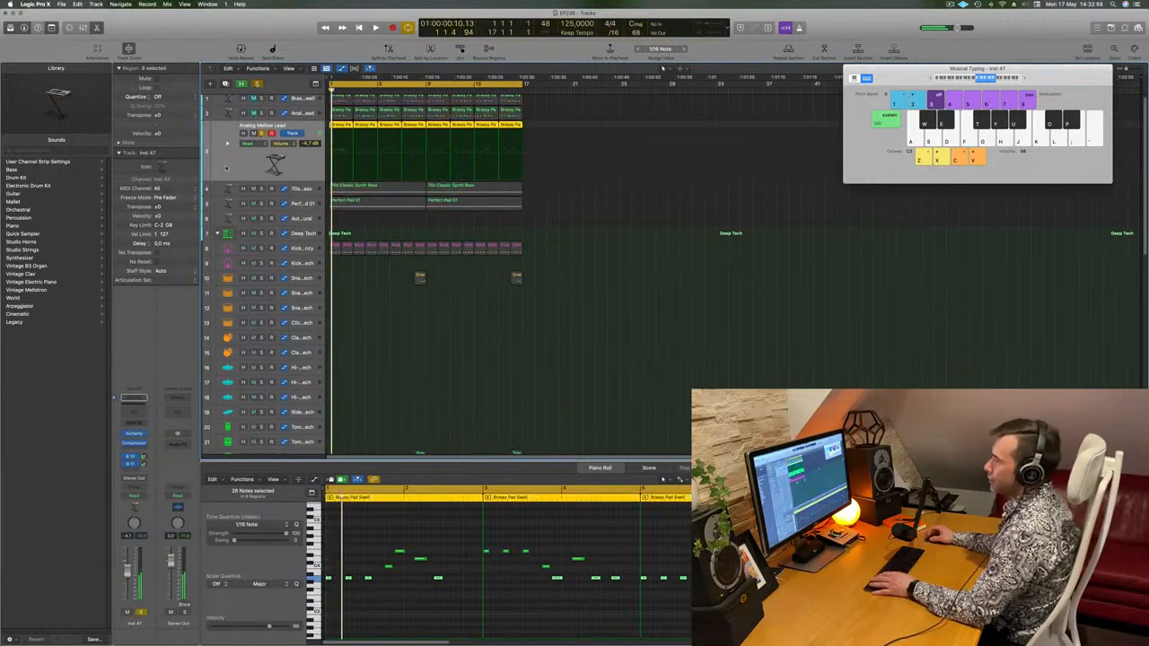
key(s)
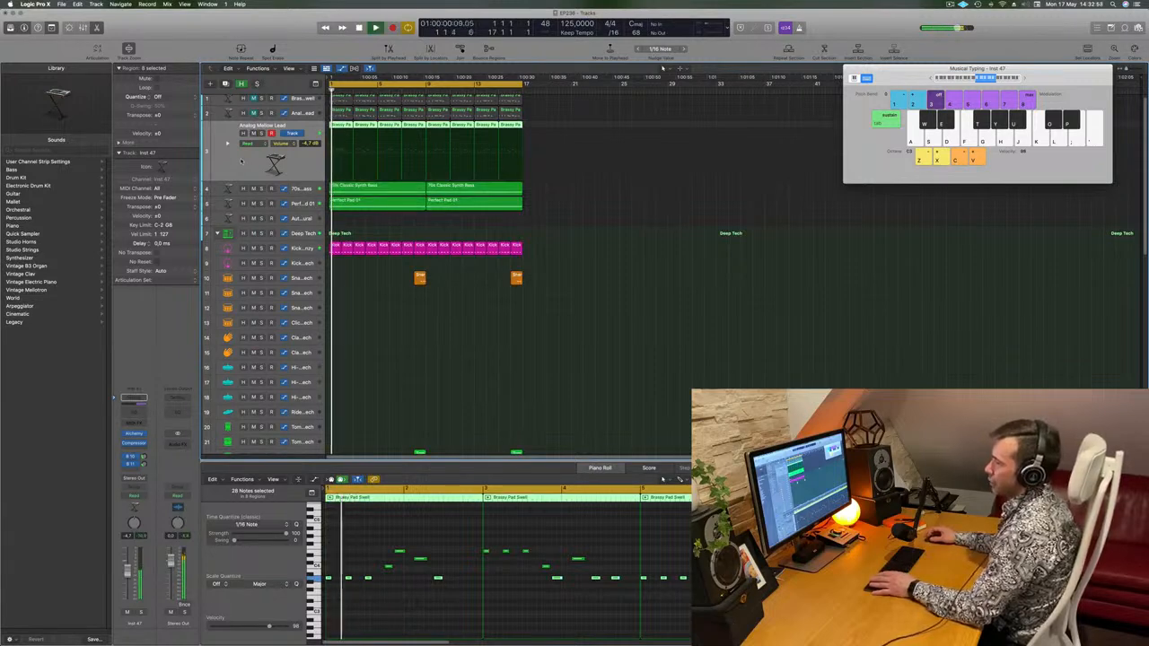
- Switch off the new track's two bus sends and show its Compressor and Alchemy instrument side by side
click(133, 444)
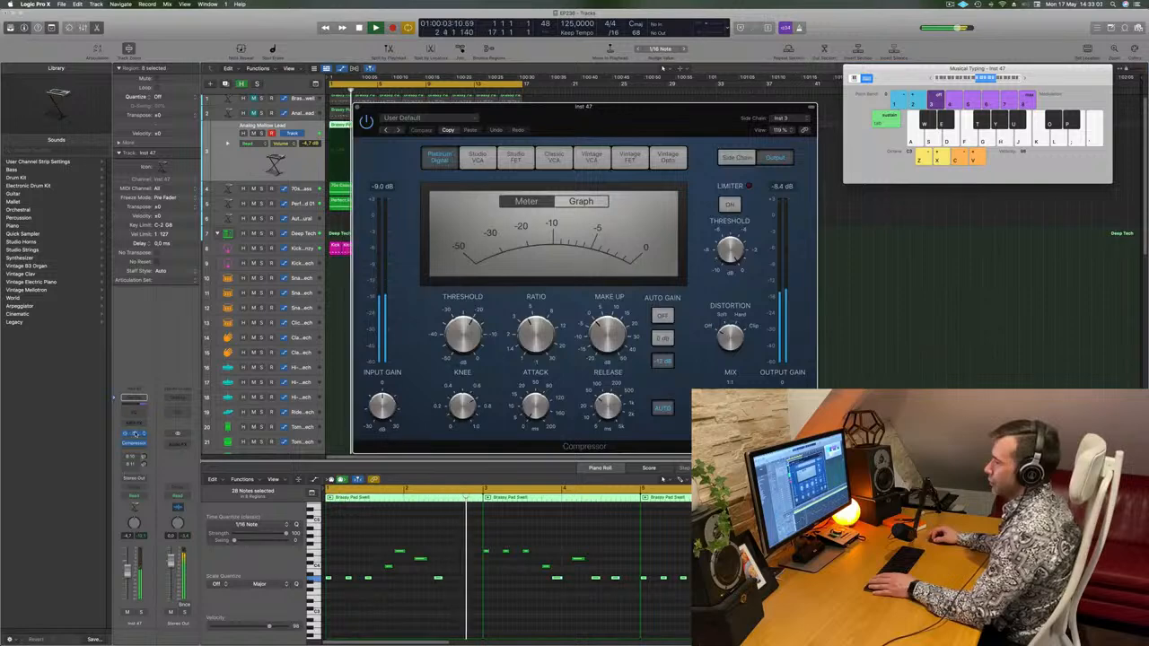
click(135, 435)
drag(510, 118, 869, 95)
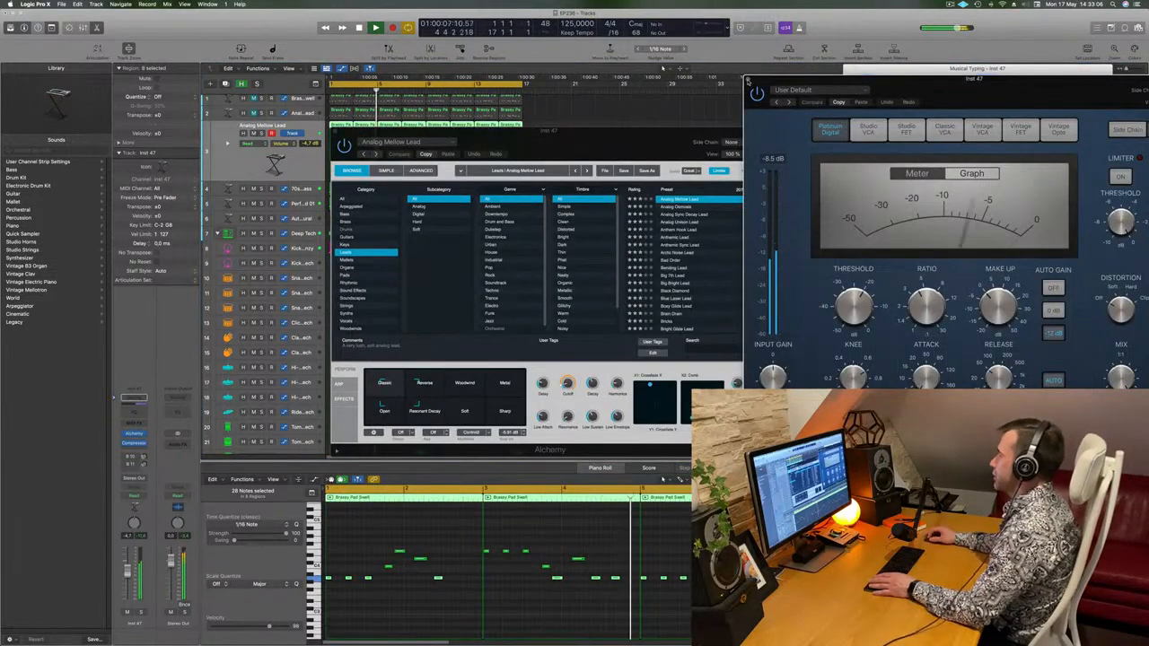
drag(643, 140, 652, 128)
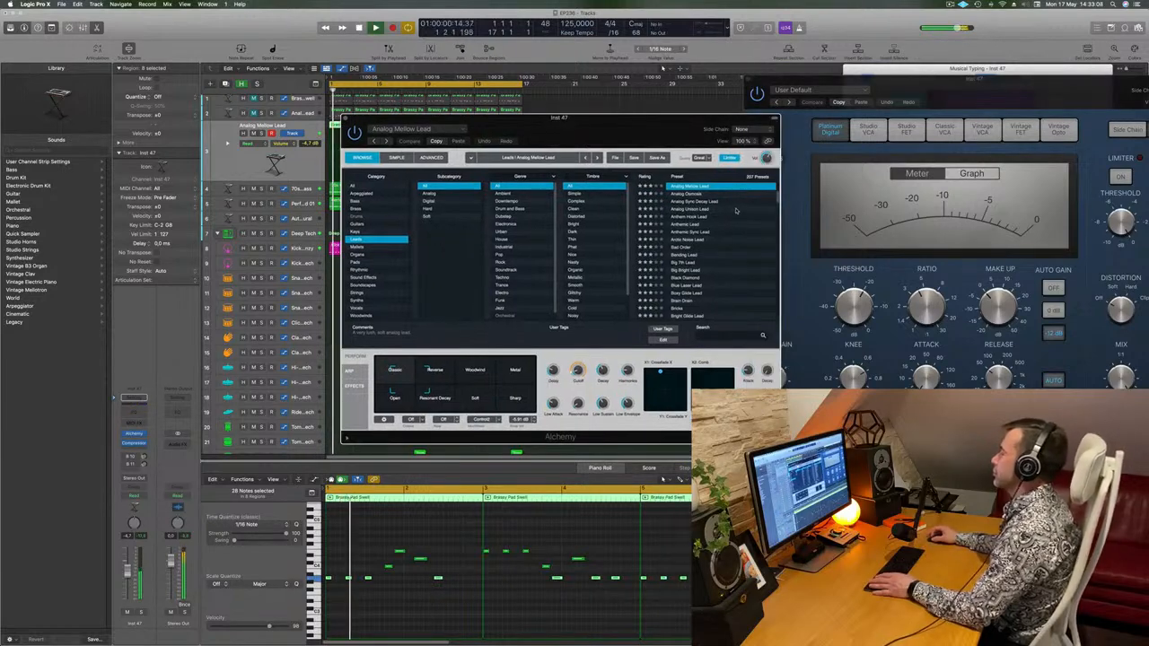
drag(629, 140, 662, 116)
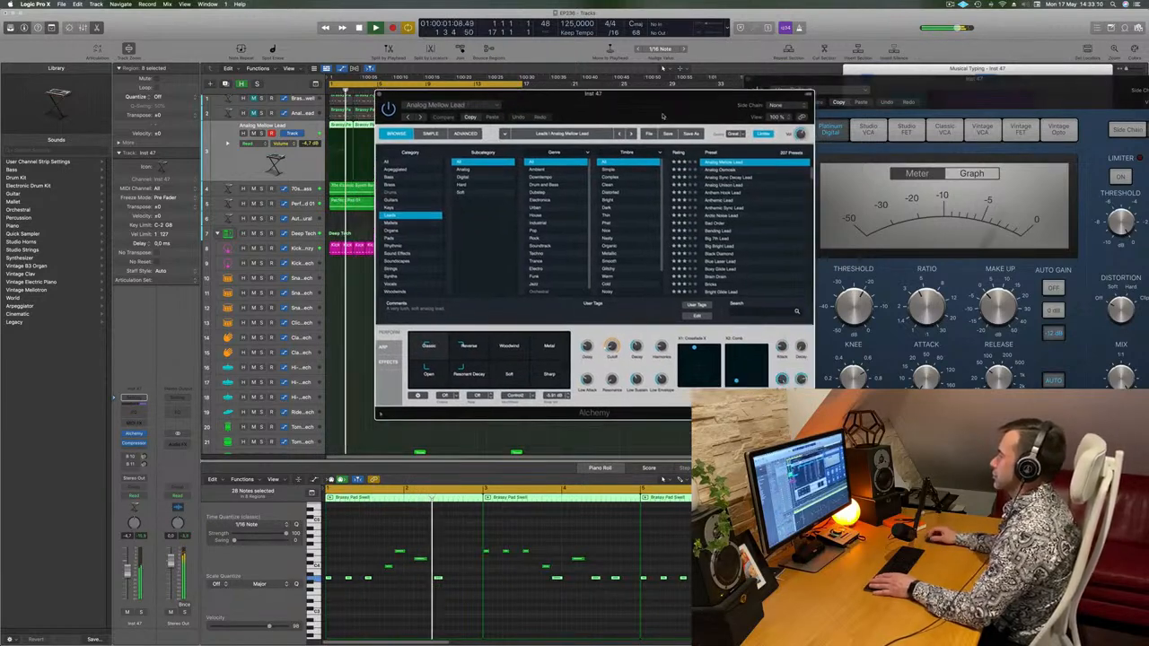
- Audition the Analog Sync Decay Lead preset and load Anthem Hook Lead on the new track
key(Down)
key(Down)
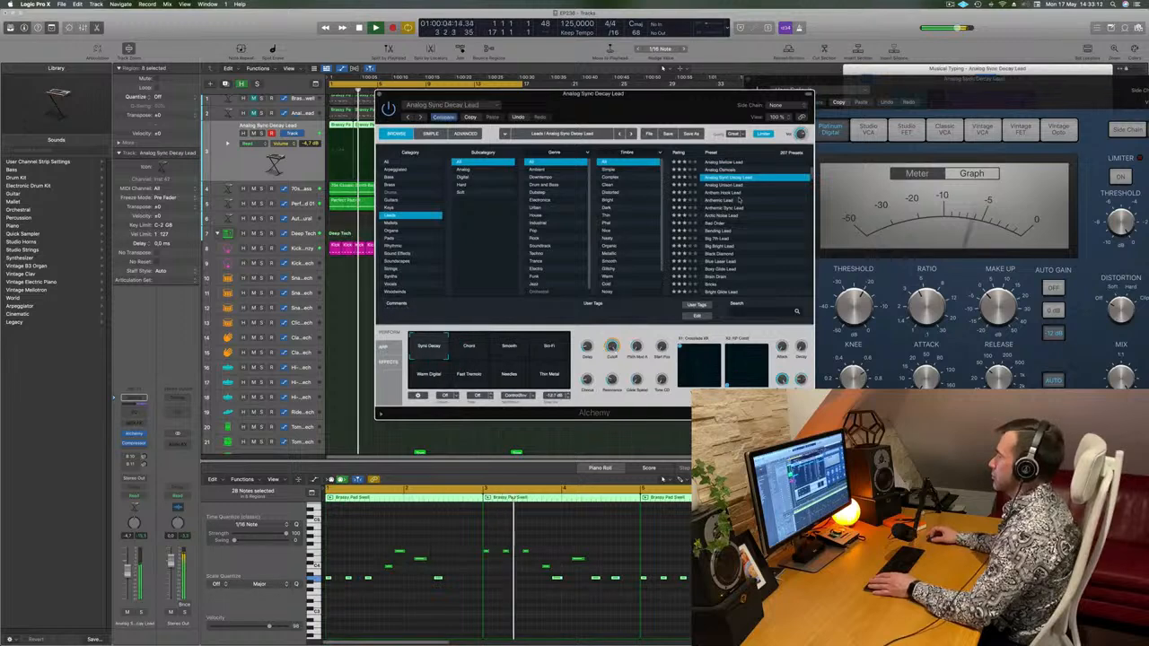
key(Down)
key(Down)
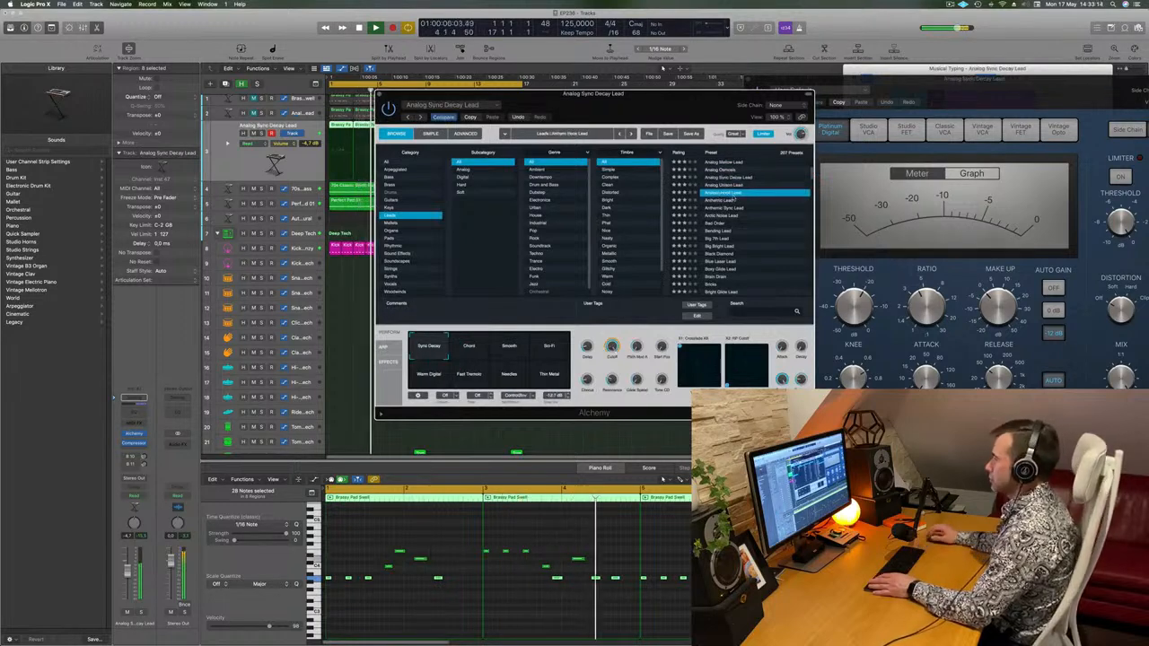
drag(752, 93, 816, 78)
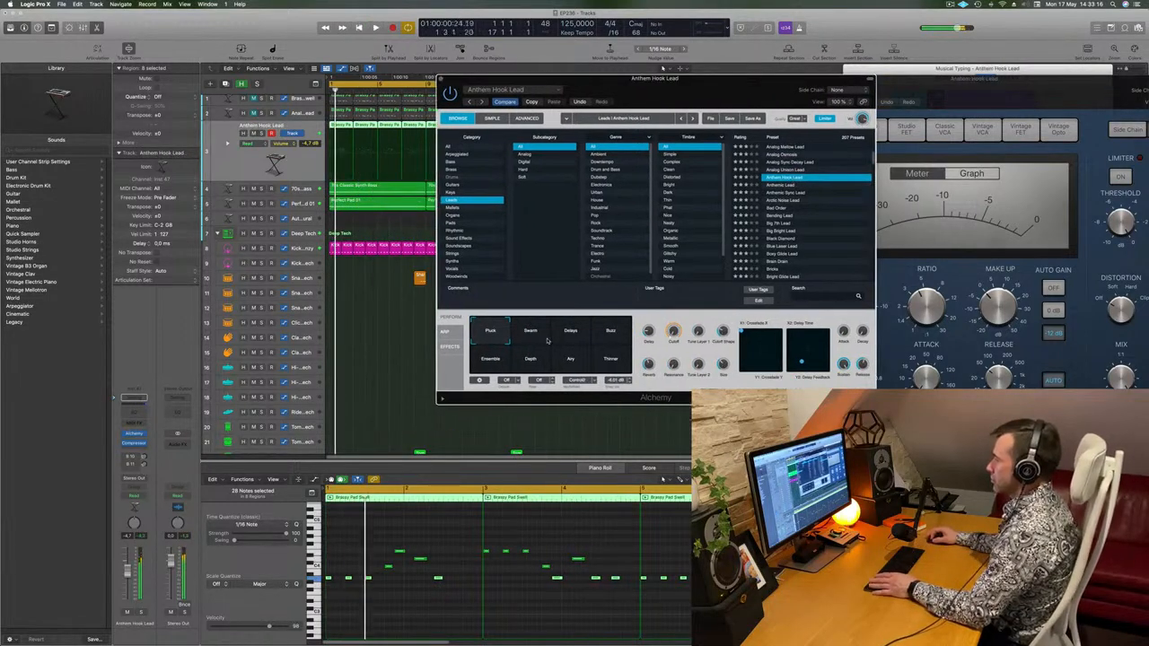
- Audition the Delays, Buzz and Swarm snapshots of Anthem Hook Lead and lower the track's volume
click(584, 340)
click(611, 334)
click(531, 334)
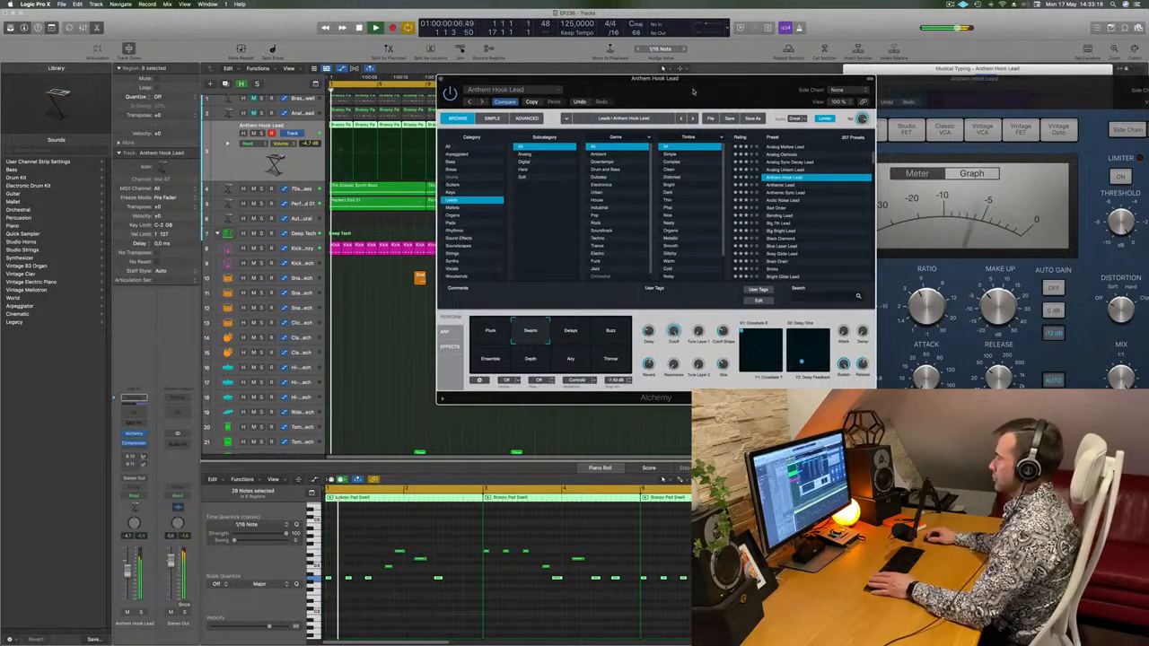
drag(693, 91, 655, 106)
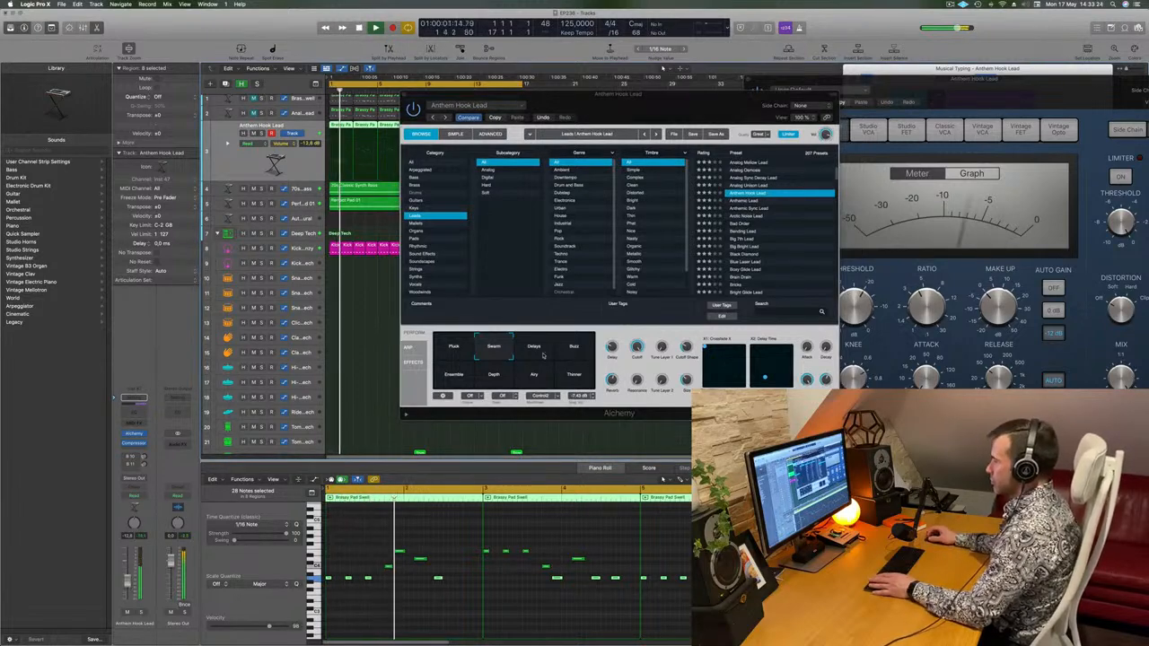
- Compare Anthem Hook Lead's Buzz, Ensemble, Depth, Airy and Thinner snapshots while playing and select Ensemble
click(585, 352)
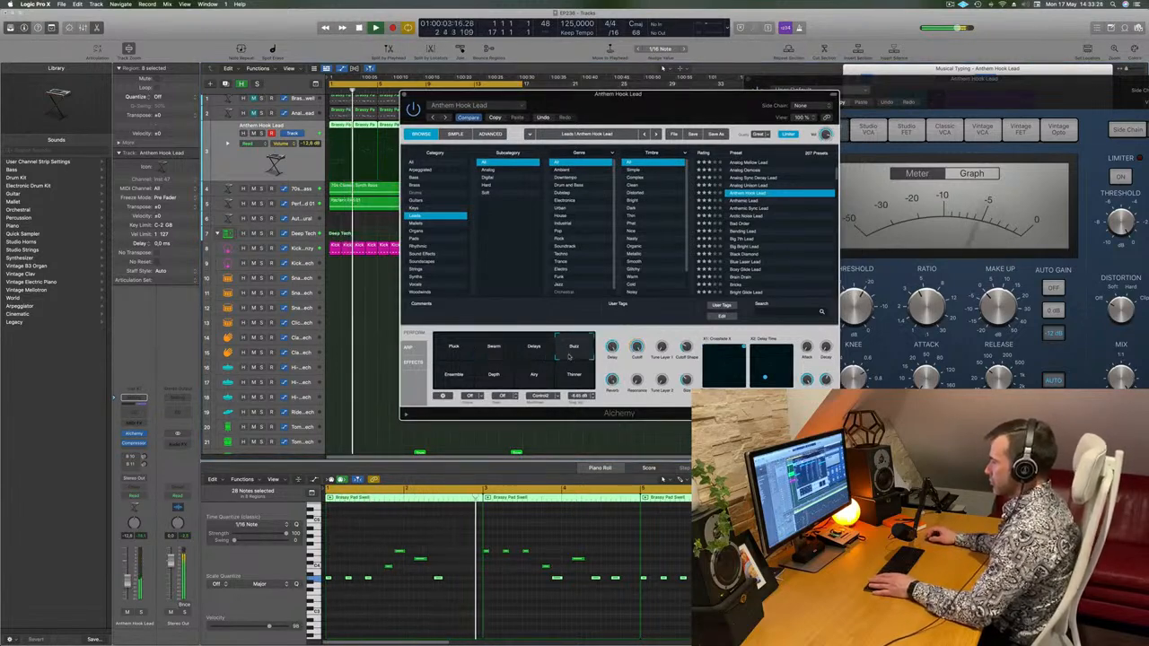
click(453, 377)
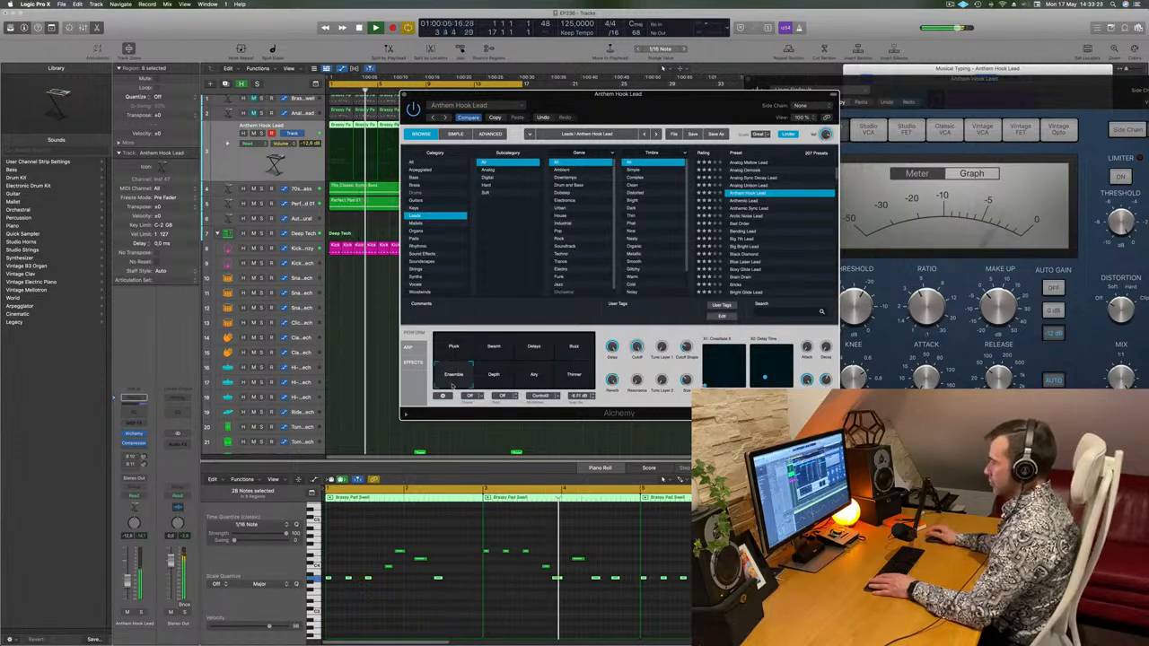
click(508, 383)
click(542, 386)
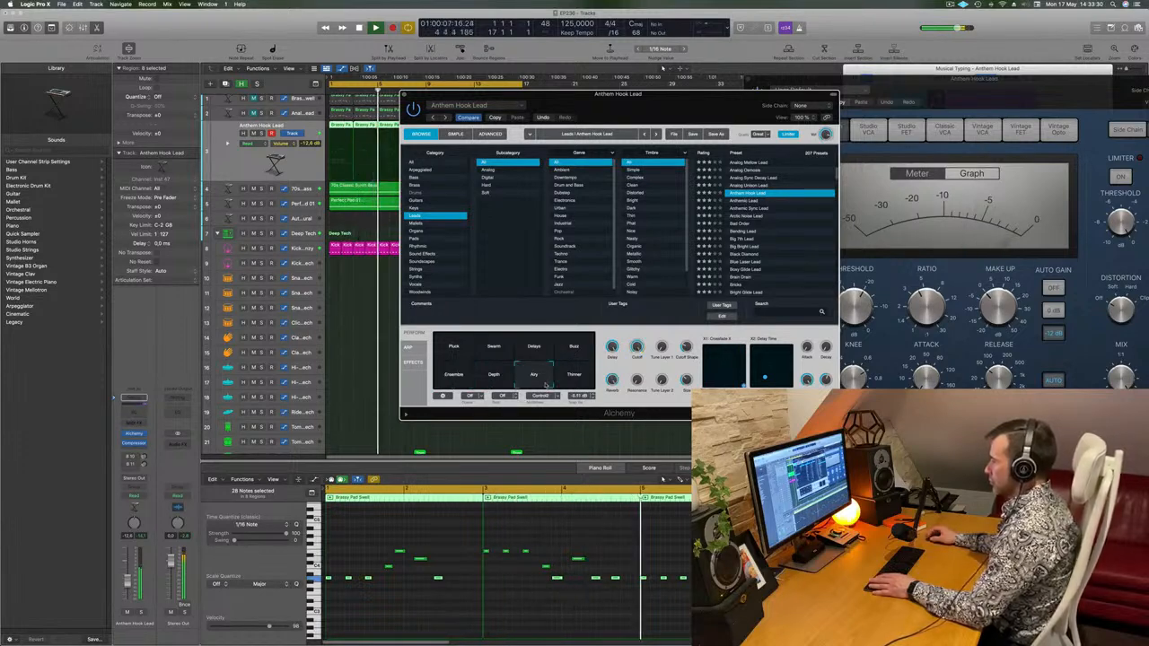
click(575, 384)
click(456, 384)
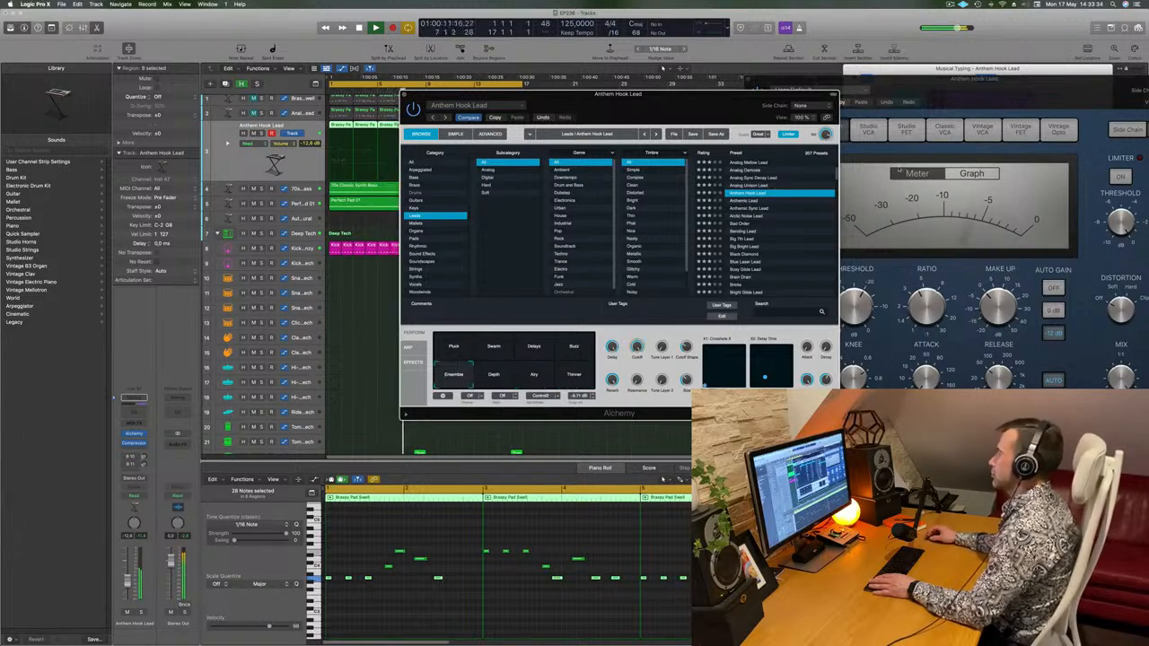
- Load the Anthemic Lead preset and audition its Punch, Soft Noisy Strings and Big Pluck snapshots
click(762, 201)
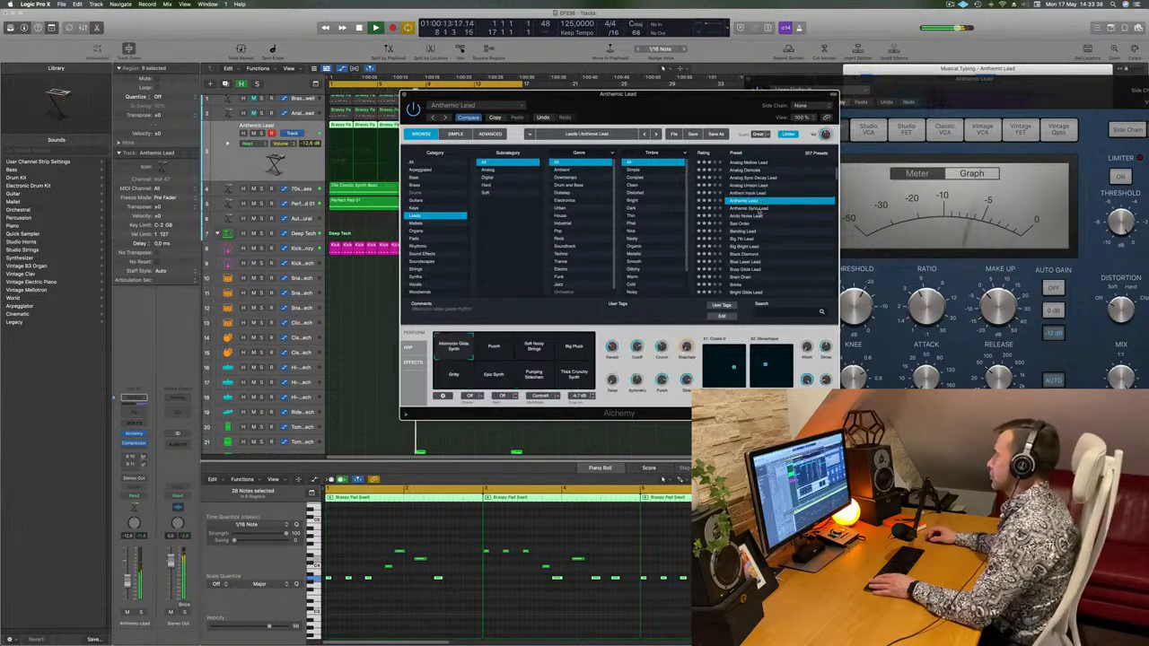
drag(684, 114, 718, 111)
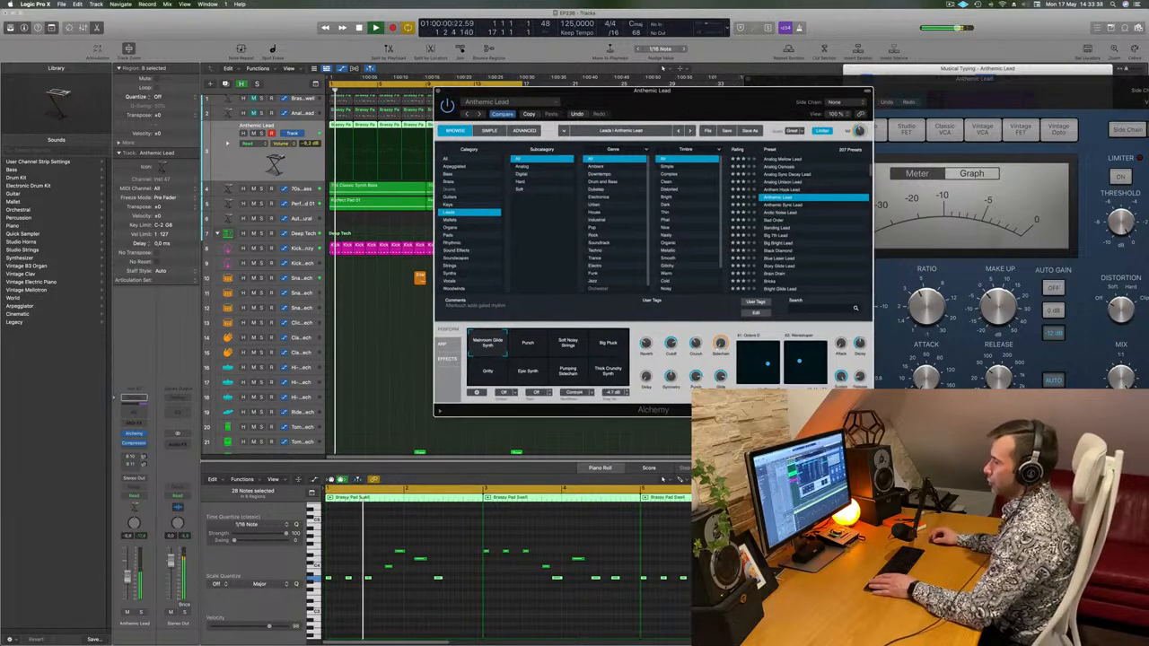
click(526, 350)
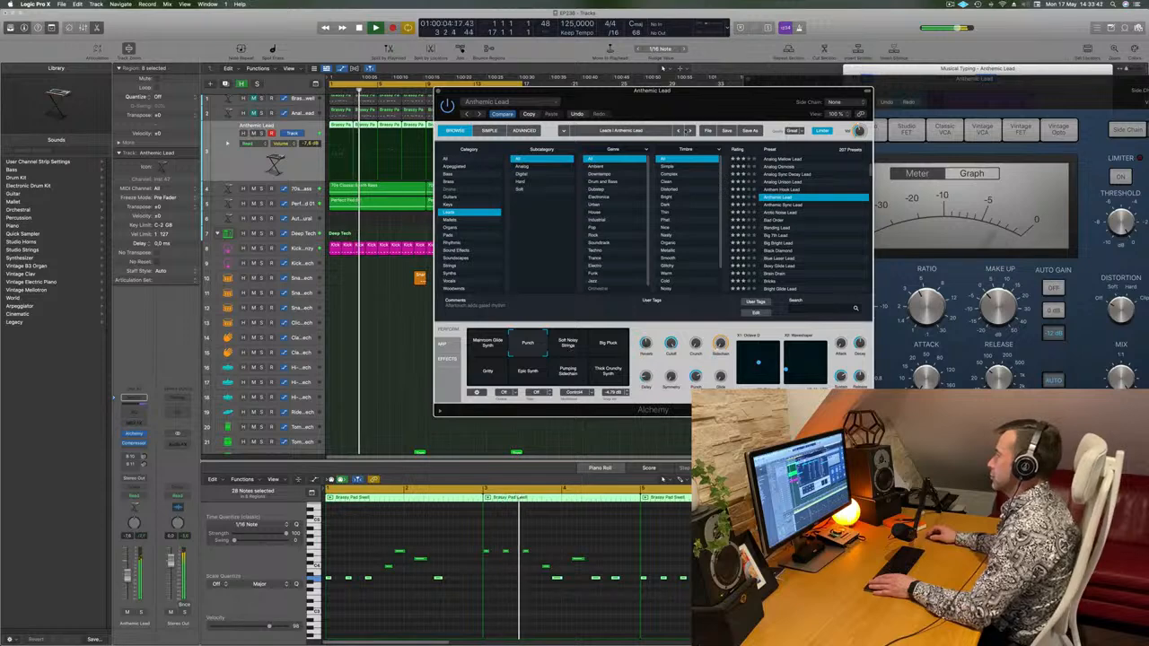
drag(704, 119, 770, 137)
click(633, 362)
click(678, 366)
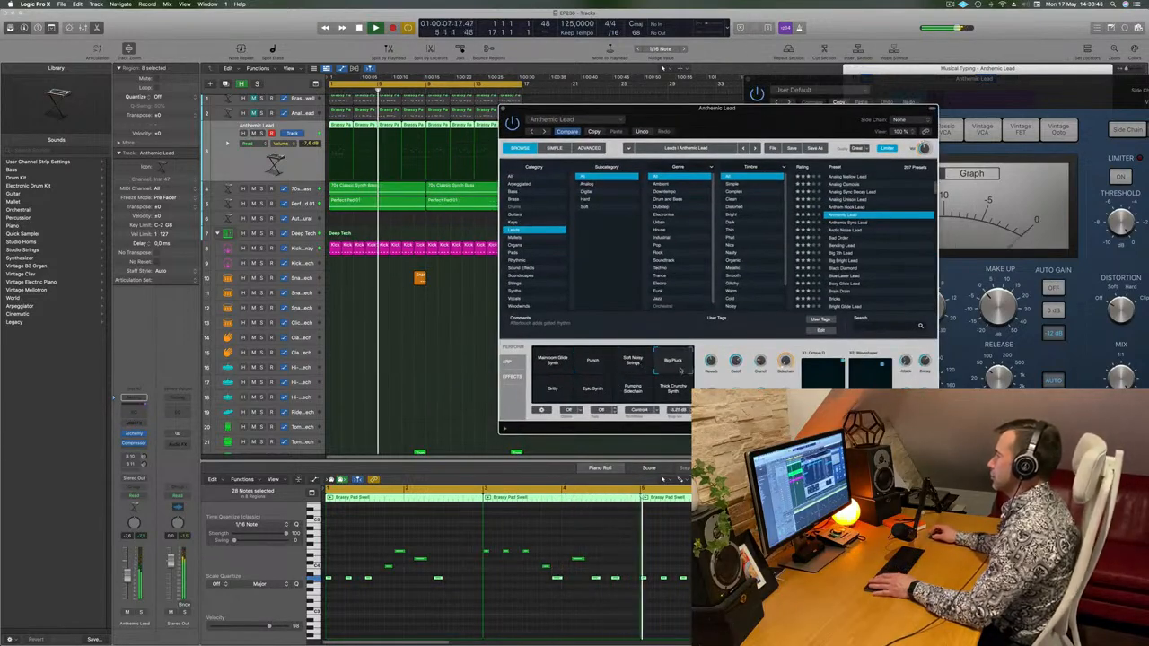
- Audition Anthemic Lead's Gritty, Epic Synth, Pumping Sidechain and Thick Crunchy Synth snapshots
click(554, 395)
click(591, 393)
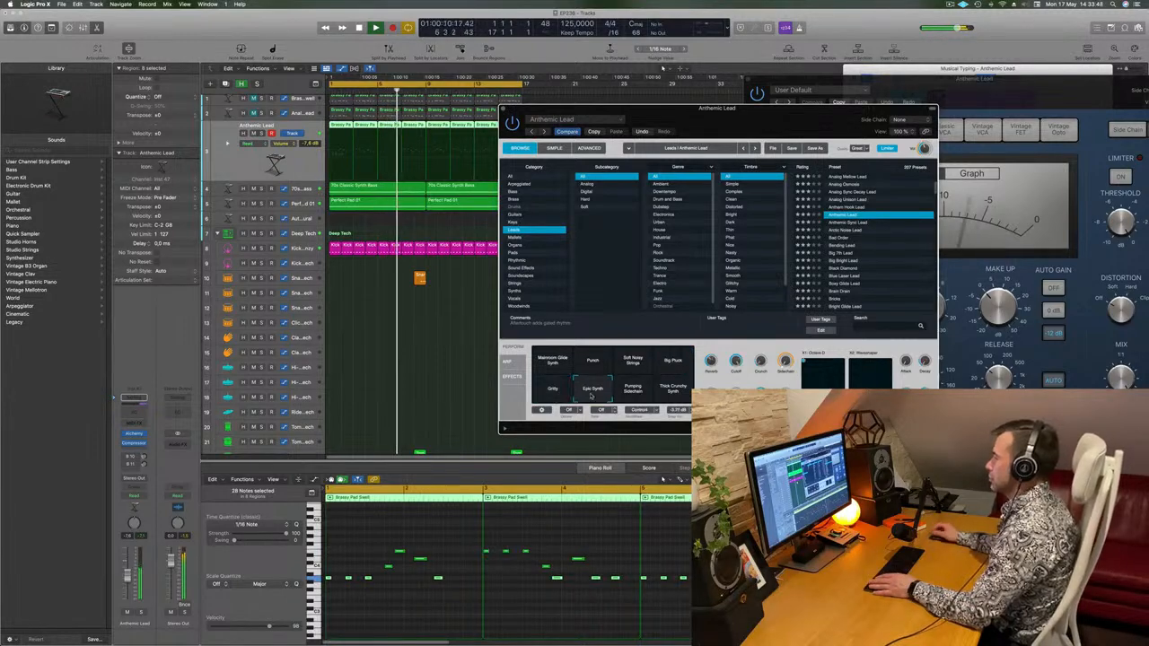
click(638, 399)
click(673, 392)
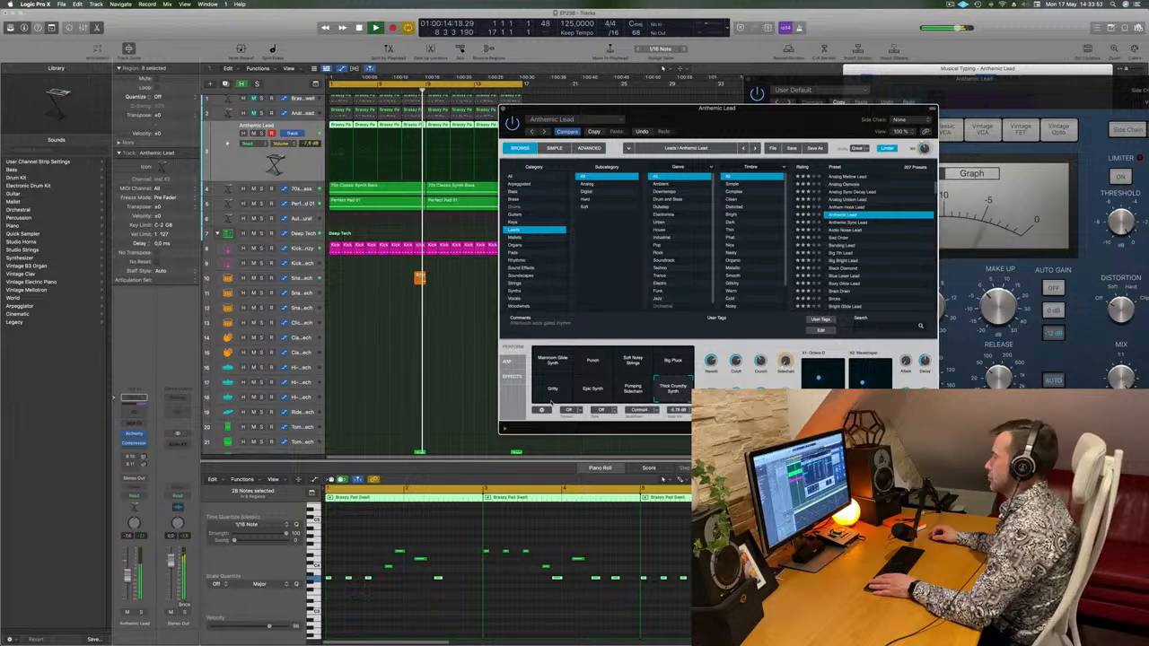
- Compare Anthemic Lead's Punch, Soft Noisy Strings and Big Pluck snapshots again and set the track's volume to -5.7 dB
drag(586, 364, 462, 349)
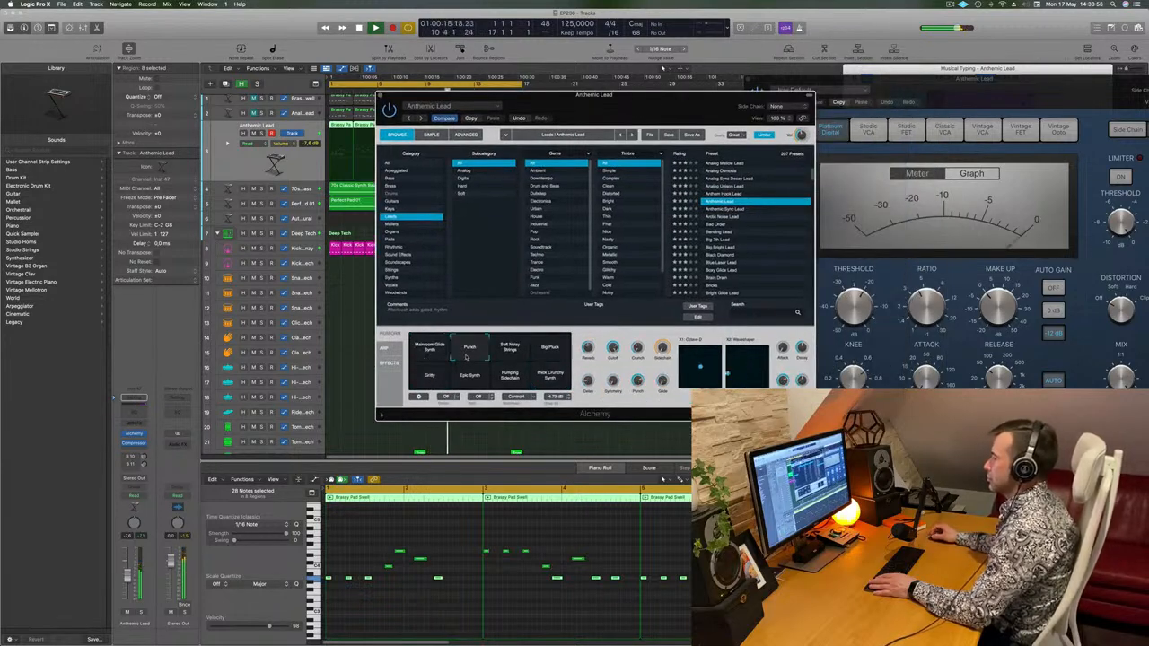
click(512, 353)
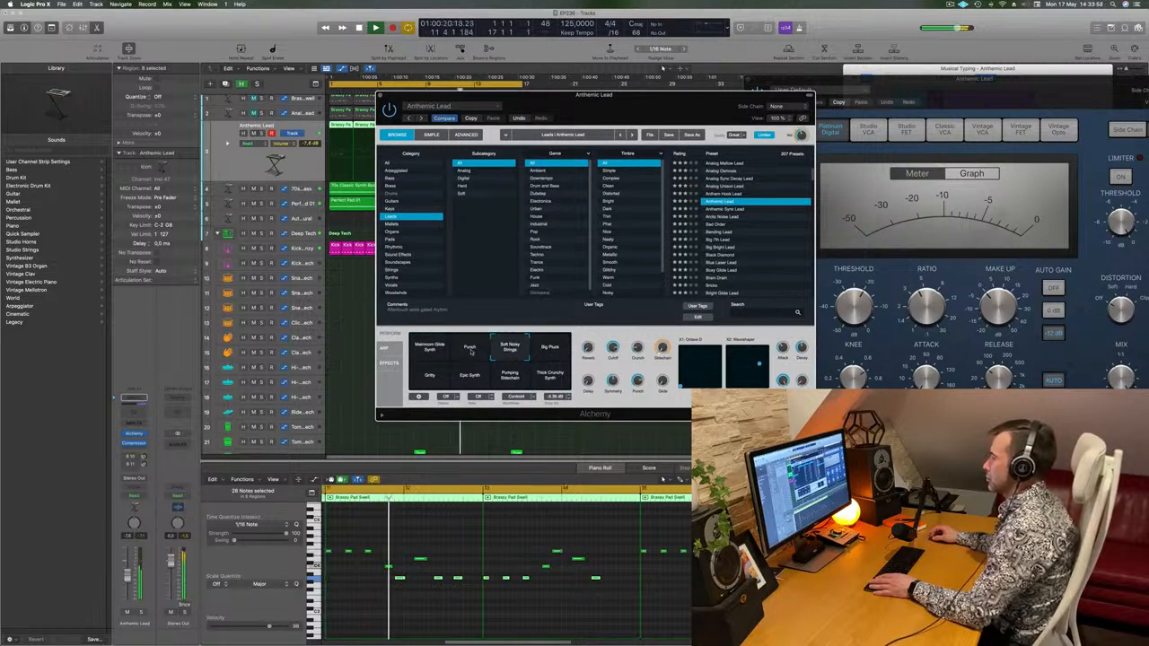
click(549, 357)
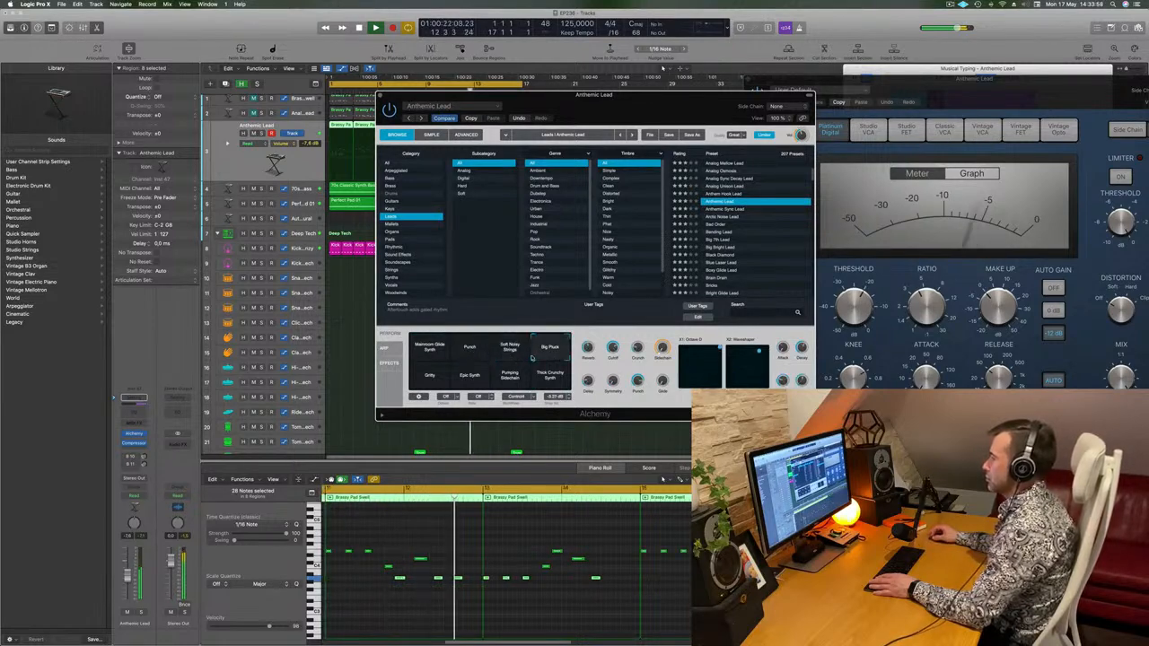
click(481, 358)
mouse_move(485, 357)
mouse_down()
mouse_move(473, 360)
mouse_move(498, 367)
mouse_move(496, 383)
mouse_move(495, 361)
mouse_up()
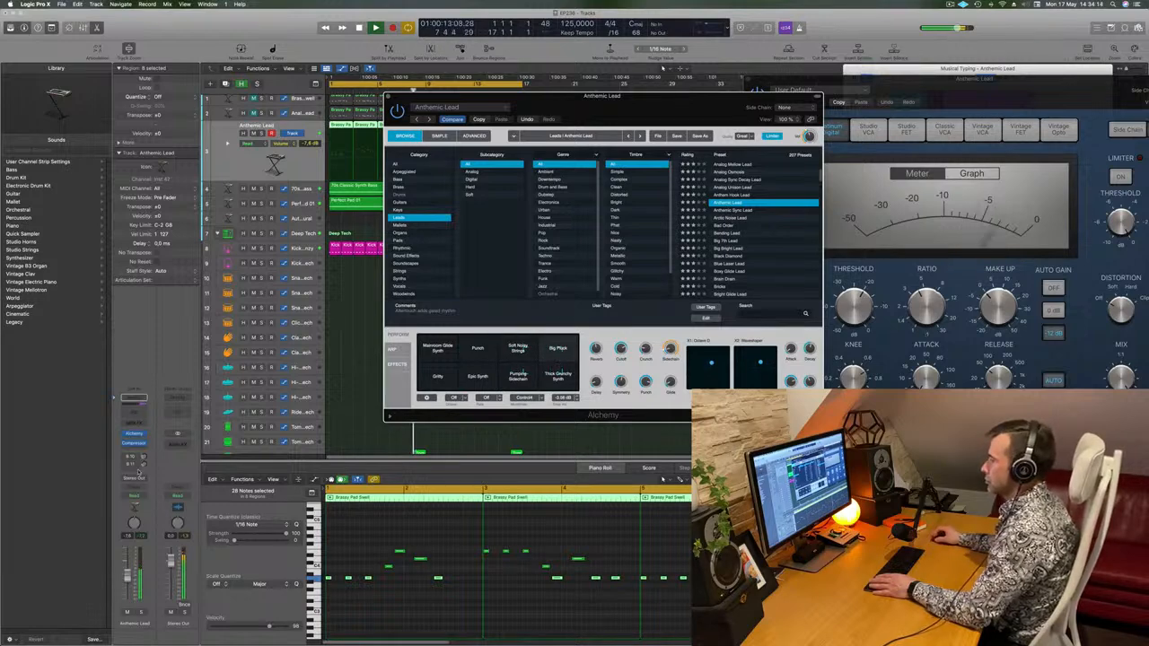
key(space)
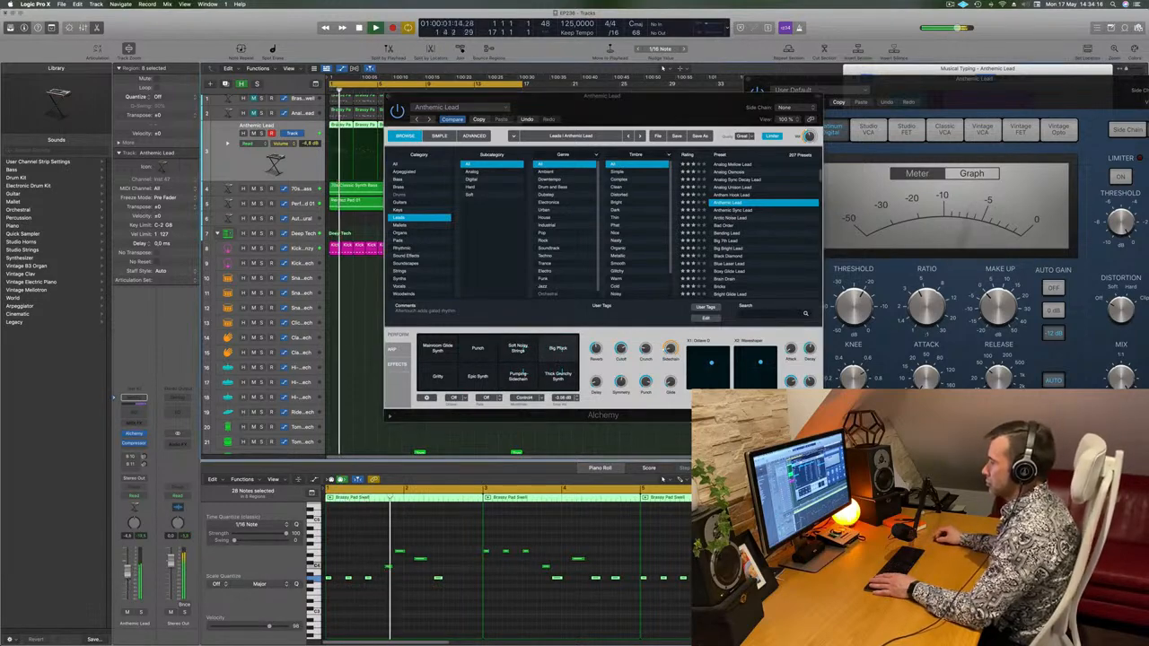
drag(128, 578, 127, 579)
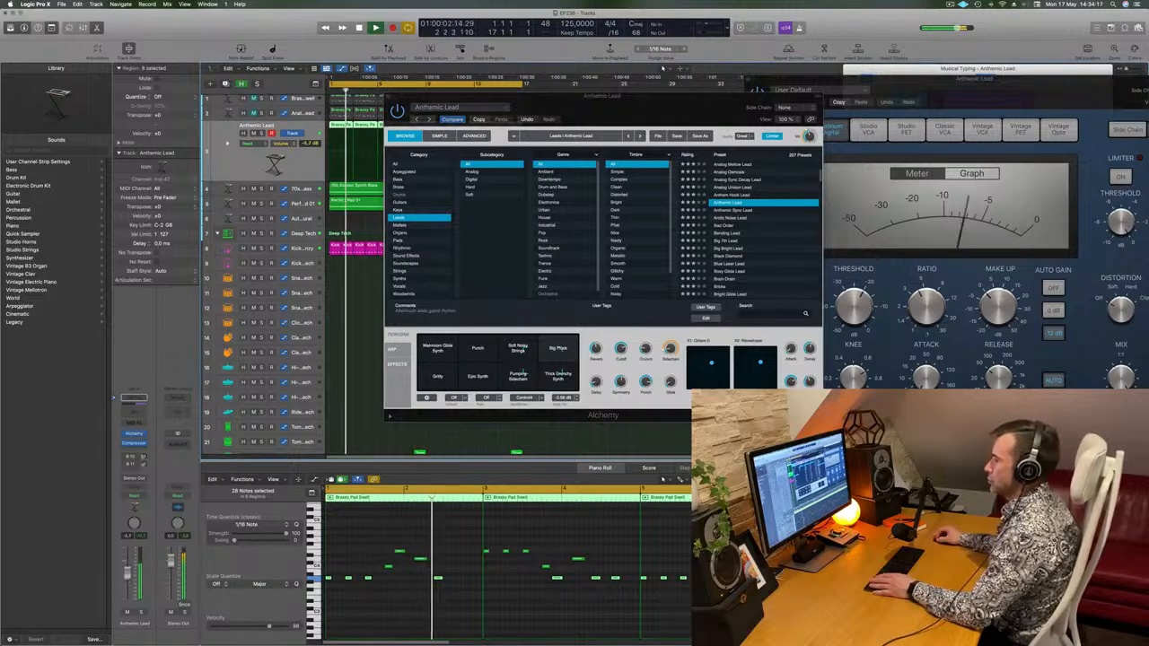
- Audition the Anthemic Sync Lead, Bad Order and Bending Lead presets and load Big 7th Lead
click(734, 210)
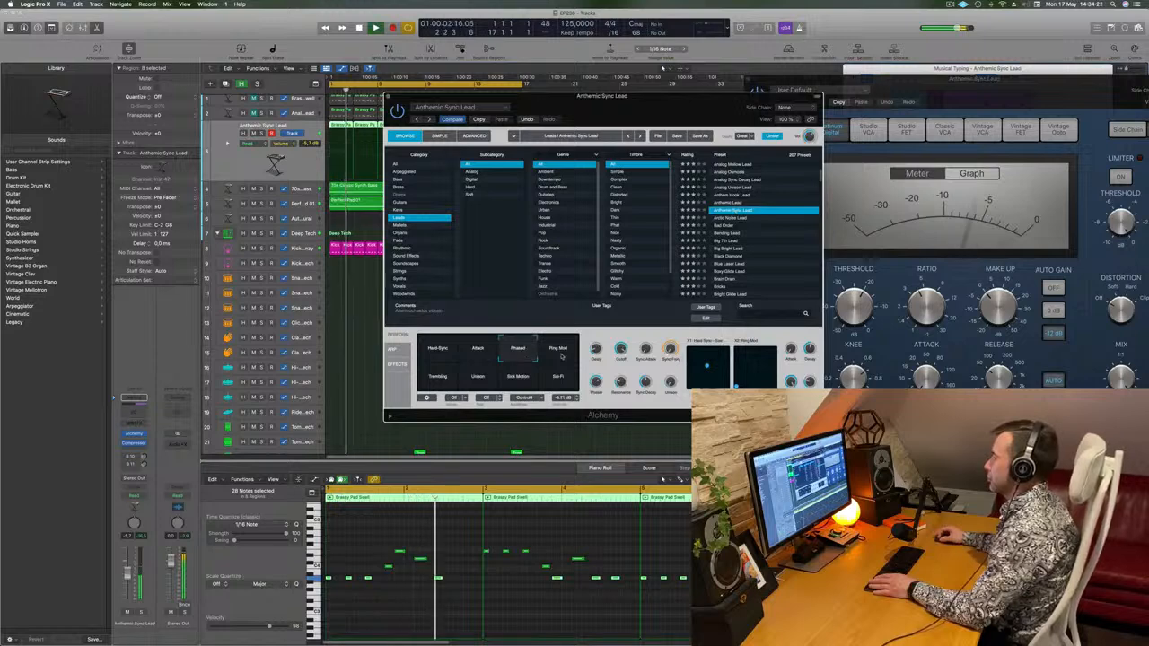
click(735, 232)
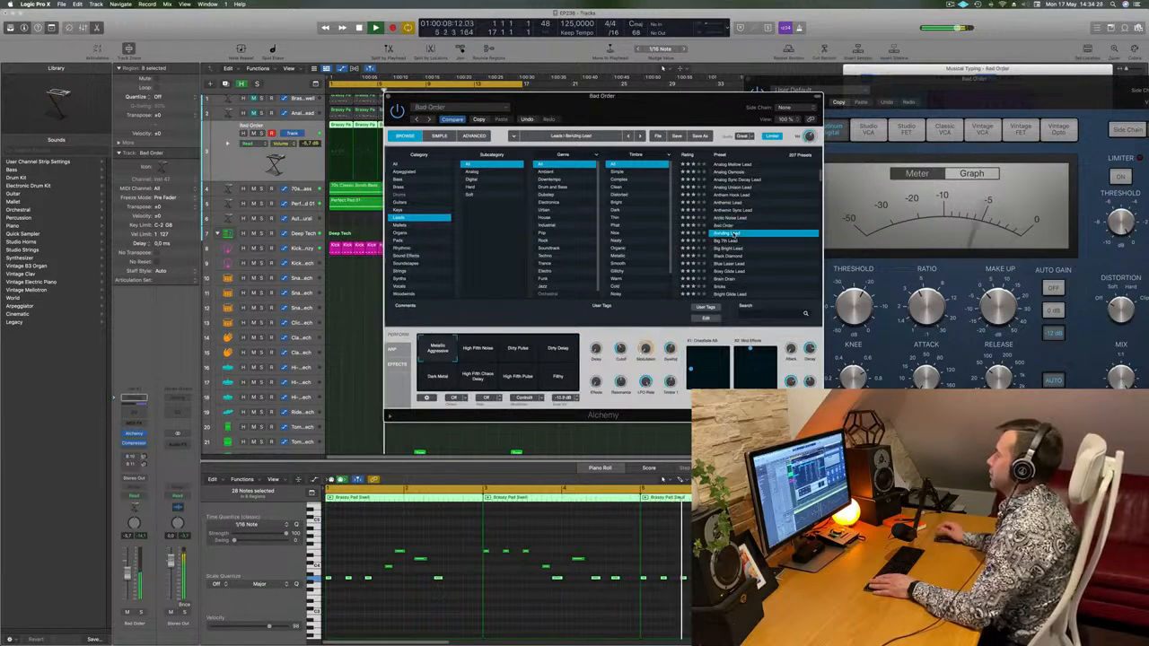
click(725, 243)
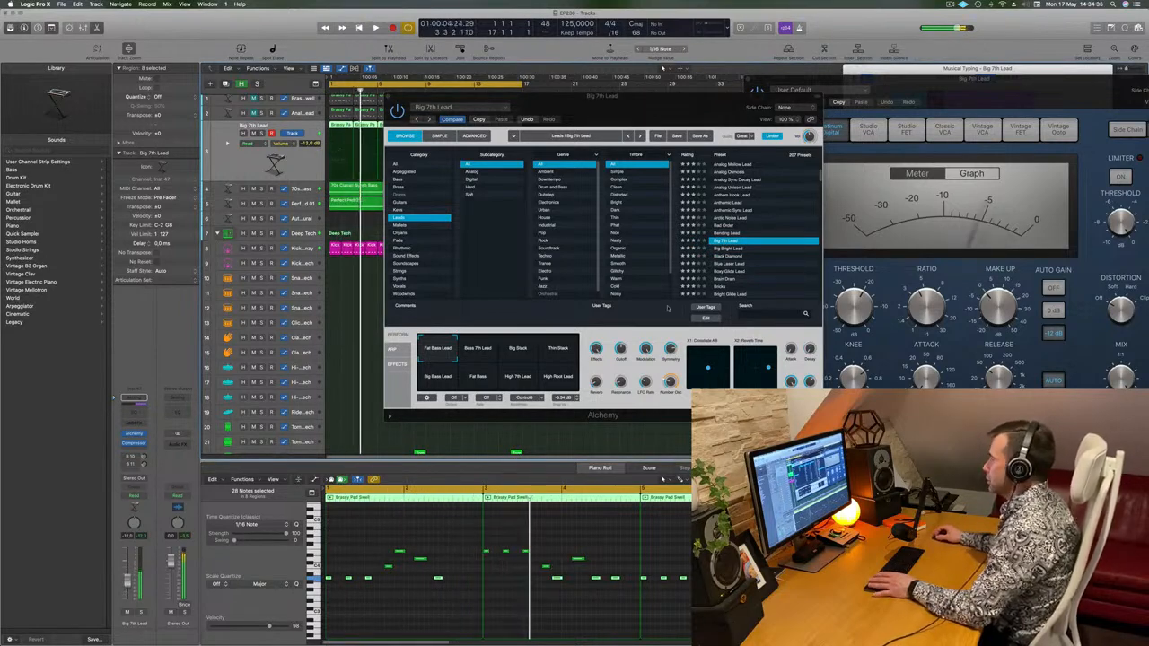
- Lower Big 7th Lead's cutoff and audition its Bass 7th Lead and Big Bass Lead snapshots
drag(621, 349, 624, 402)
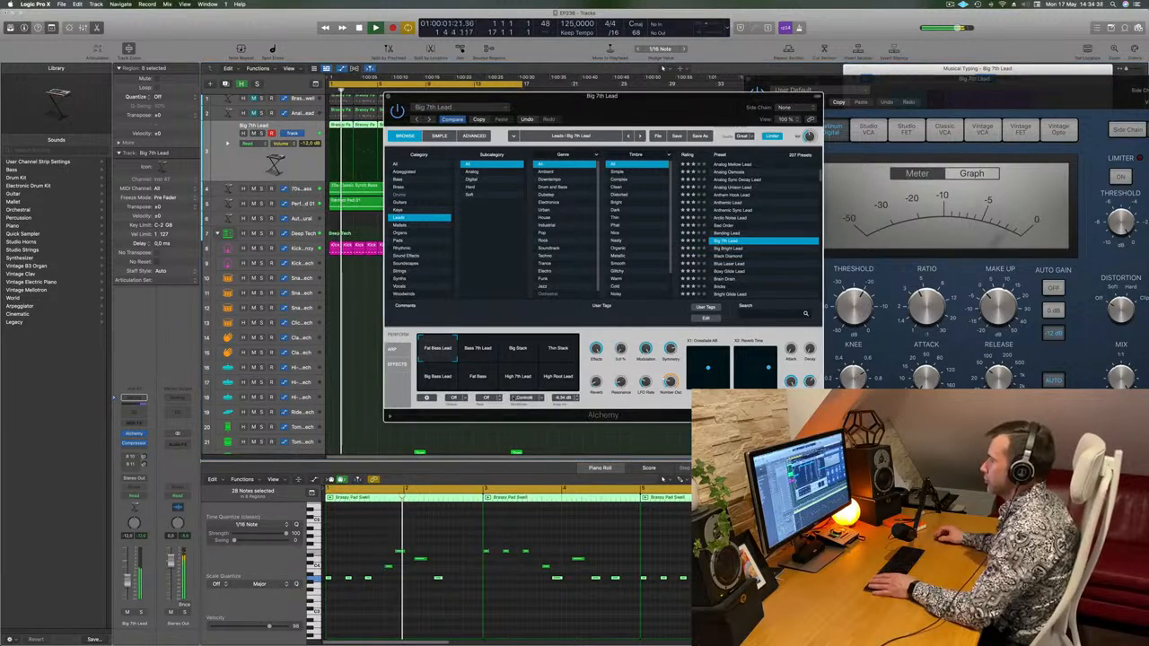
key(space)
click(486, 358)
click(439, 377)
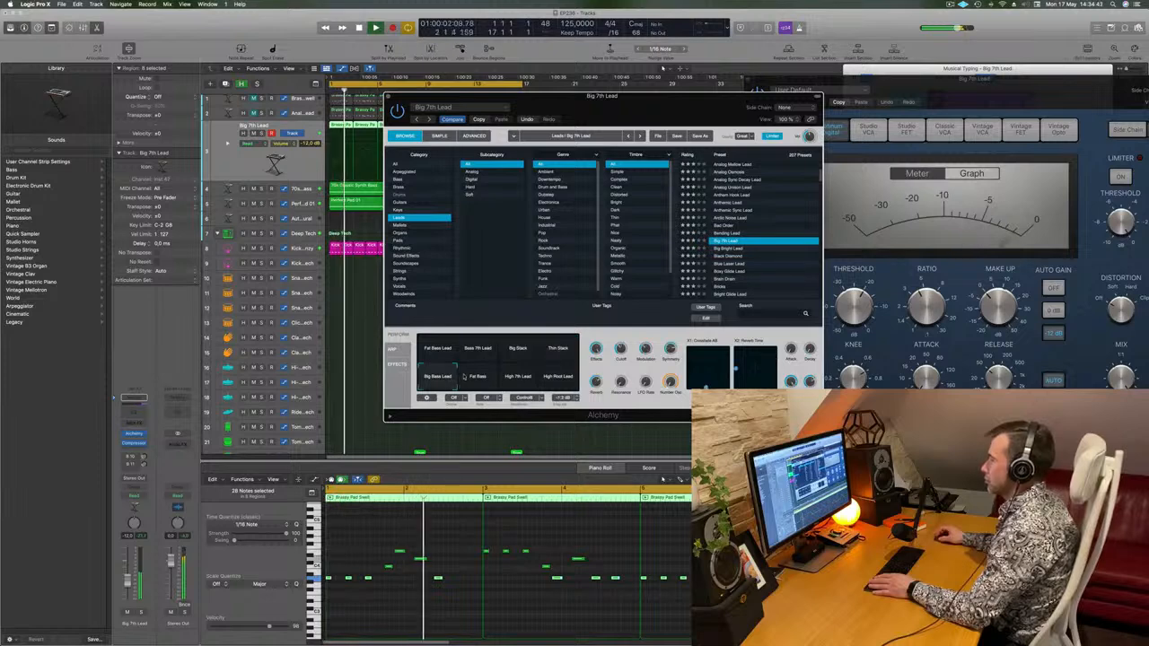
- Audition the Big Bright Lead, Black Diamond, Brain Drain and Bright Glide Lead presets
click(738, 250)
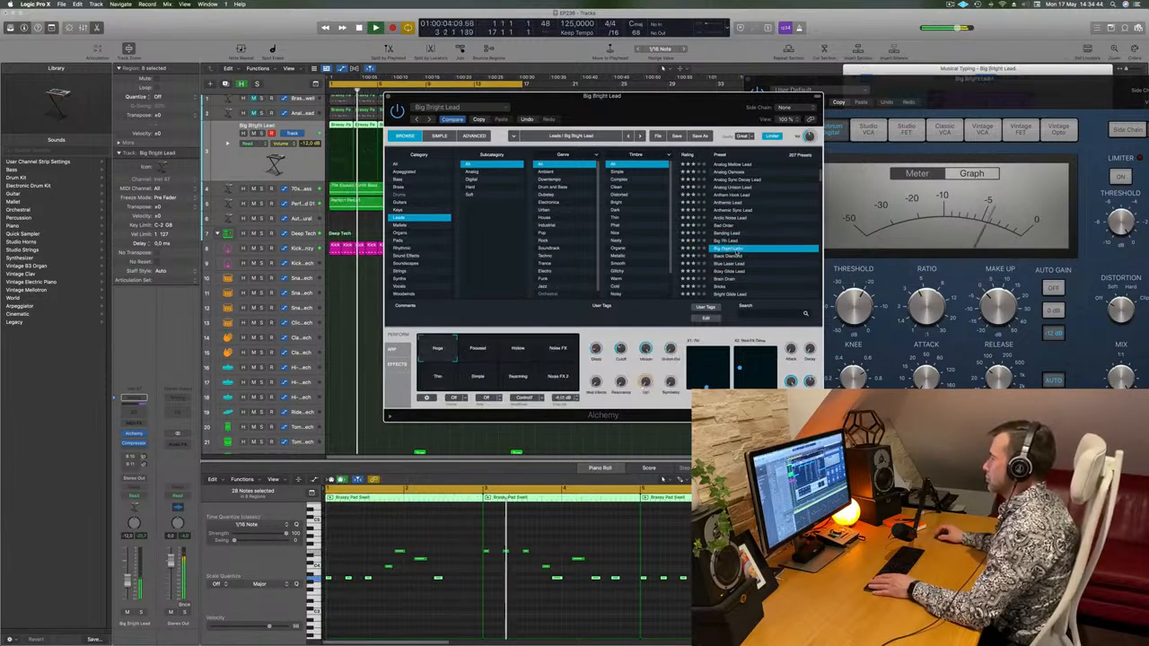
click(739, 257)
scroll(747, 261, down, 2)
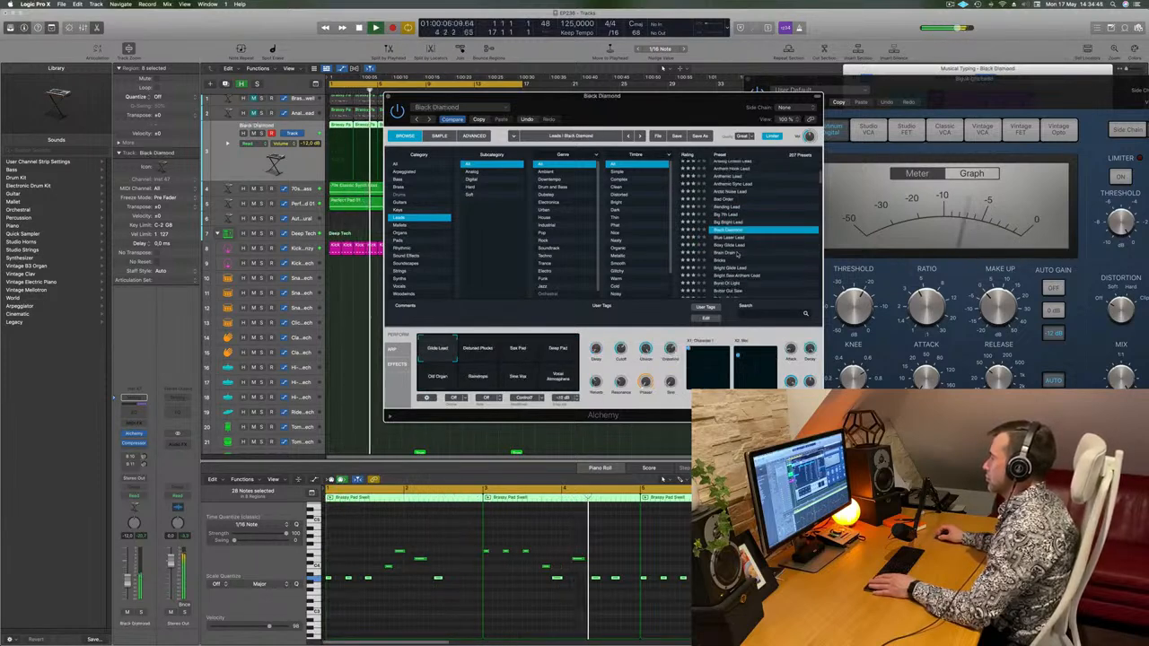
click(730, 253)
scroll(737, 249, down, 2)
click(743, 244)
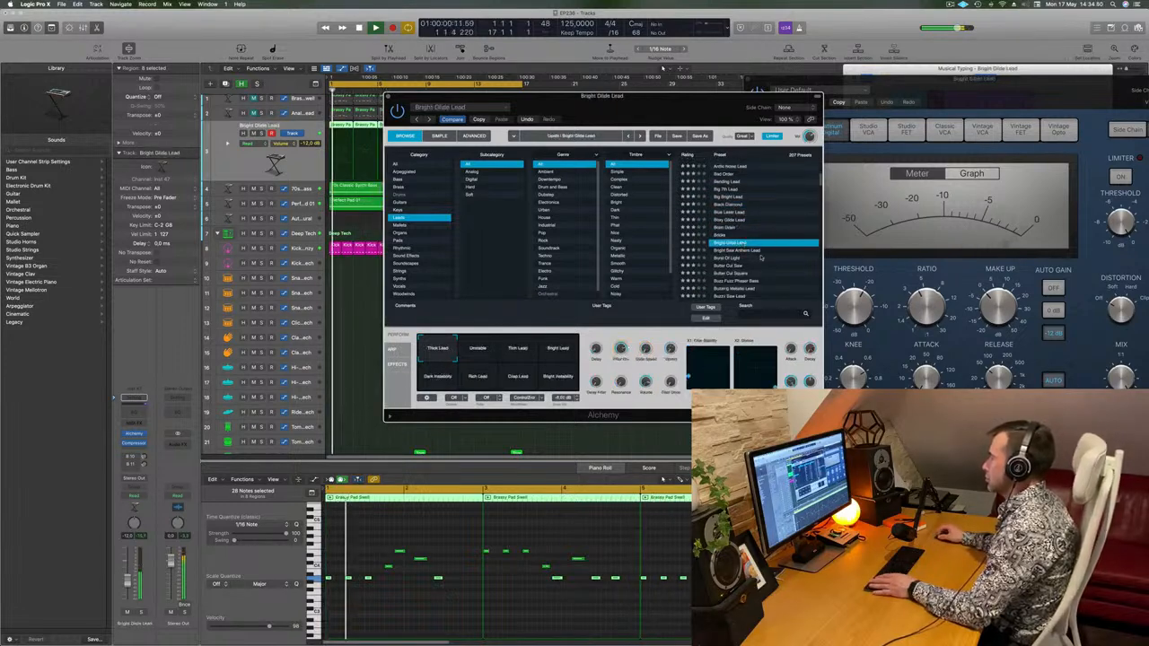
- Continue through the lead presets, auditioning Buzzy Saw Lead and Classic
scroll(781, 226, down, 2)
click(770, 231)
click(771, 237)
scroll(771, 238, down, 1)
scroll(771, 237, down, 2)
click(771, 236)
scroll(768, 235, down, 2)
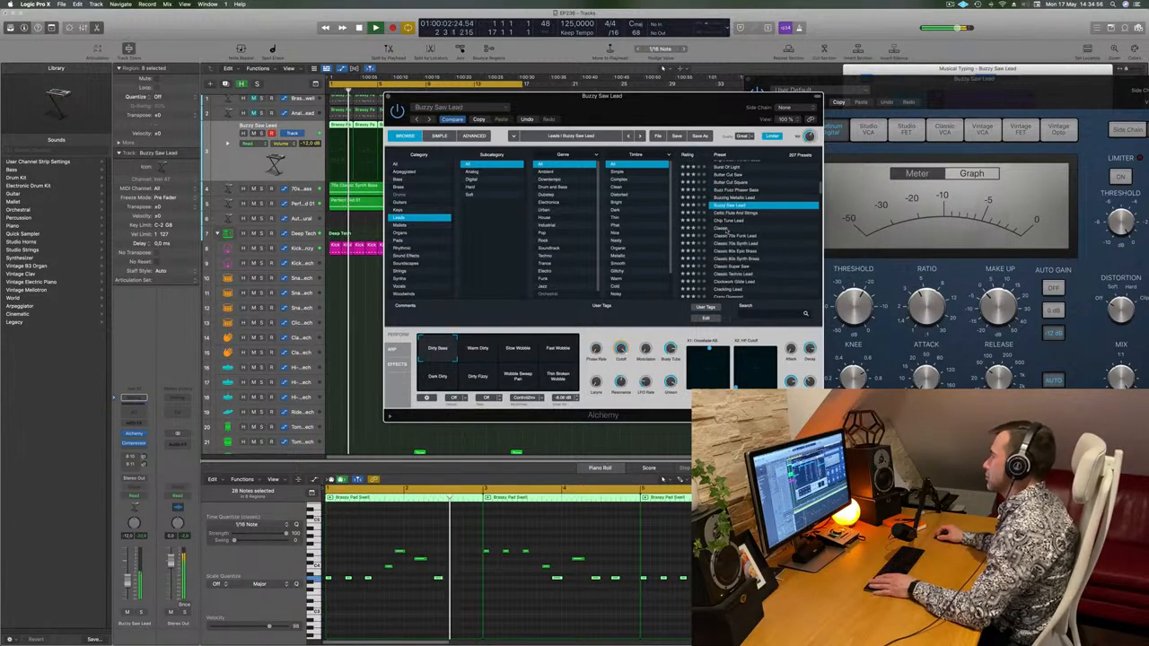
click(729, 229)
scroll(790, 238, down, 3)
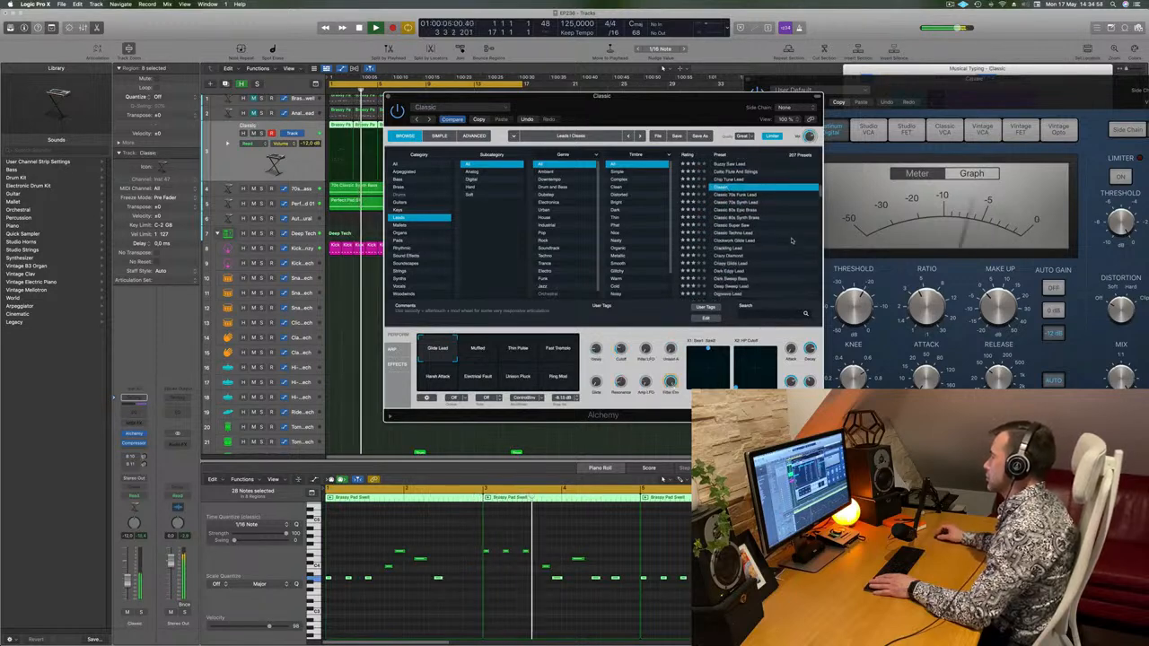
- Load the Classic Super Saw preset, compare its performance snapshots while playing, and select Super Super Saw
click(788, 225)
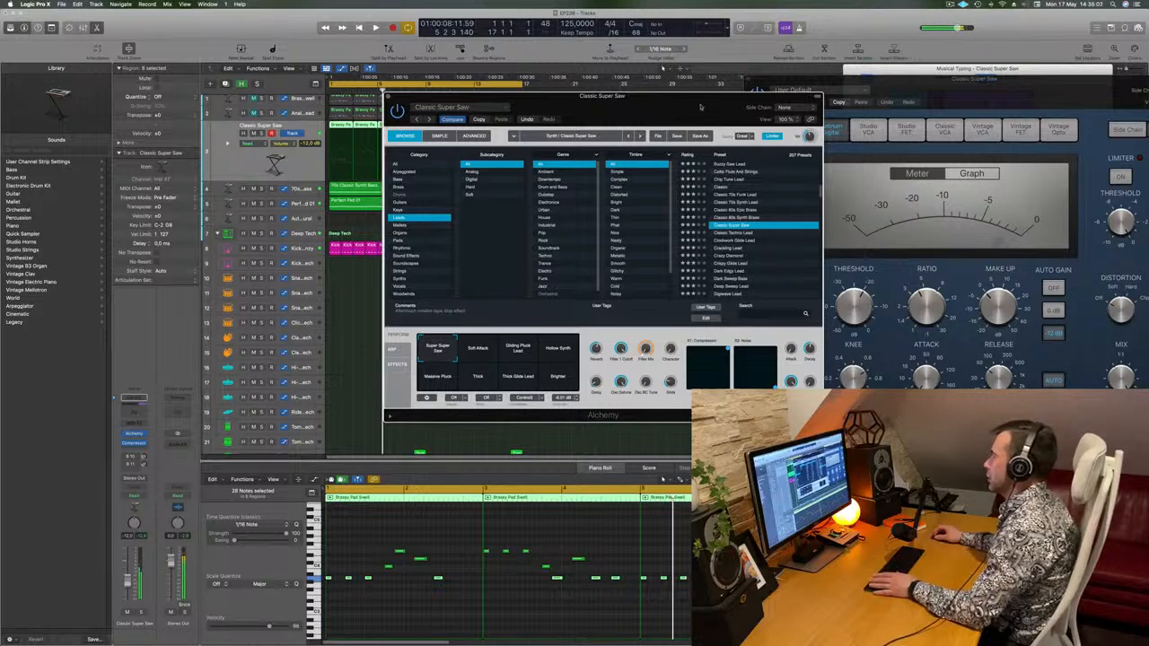
drag(694, 107, 718, 105)
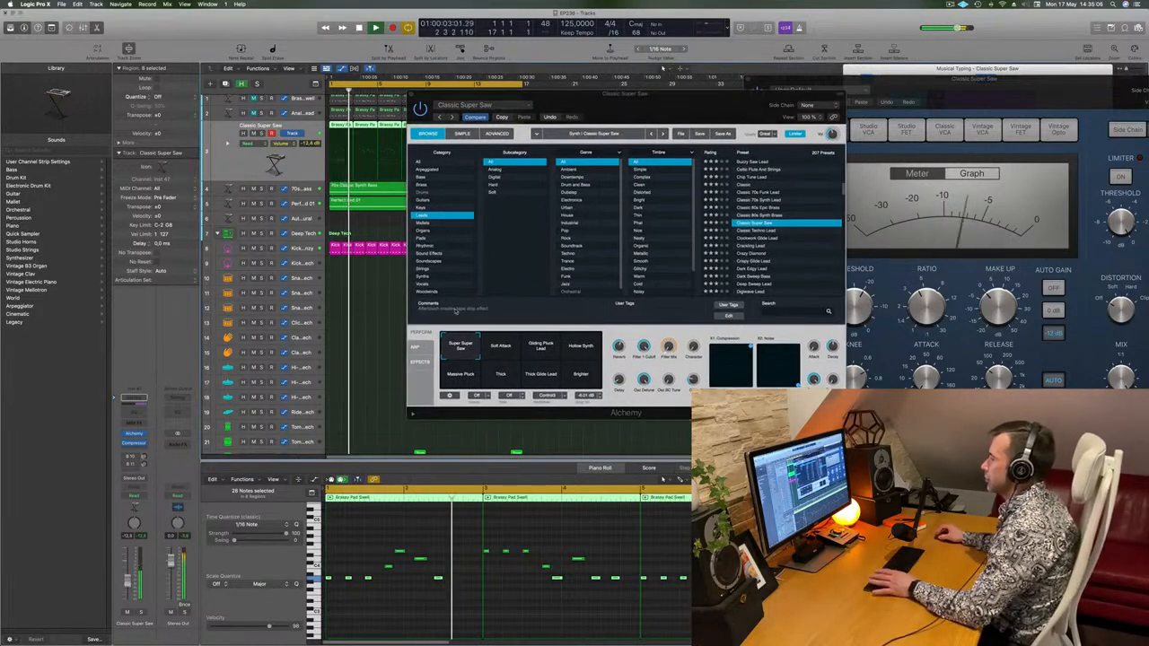
click(500, 349)
click(542, 348)
click(581, 349)
click(581, 375)
click(500, 375)
click(458, 381)
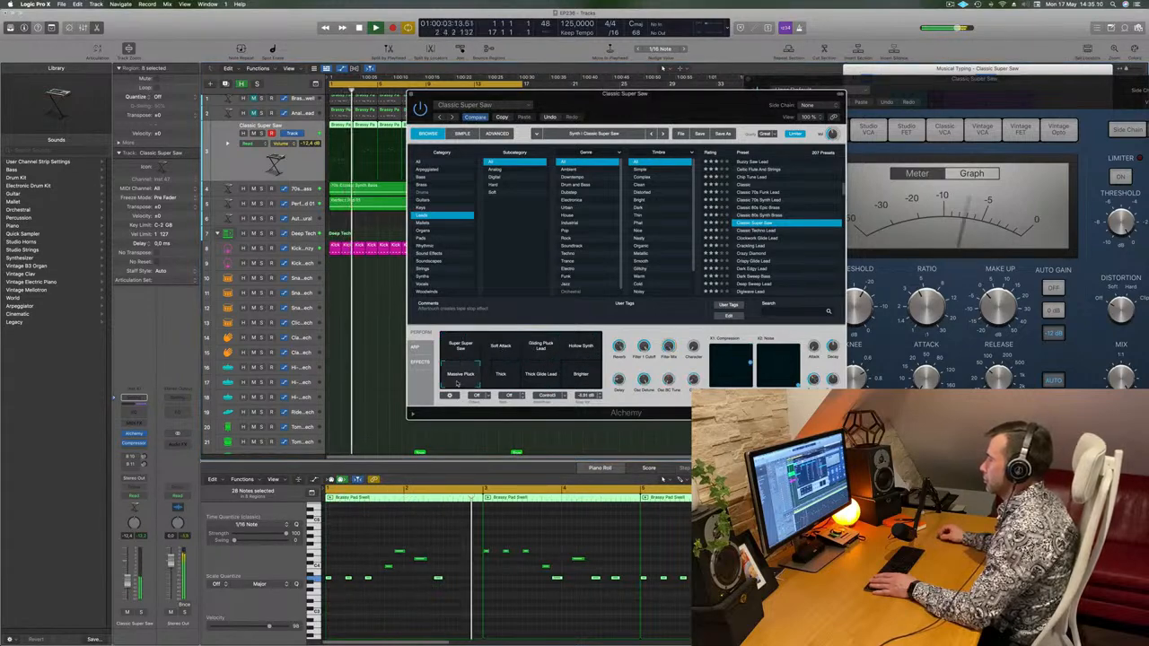
click(460, 349)
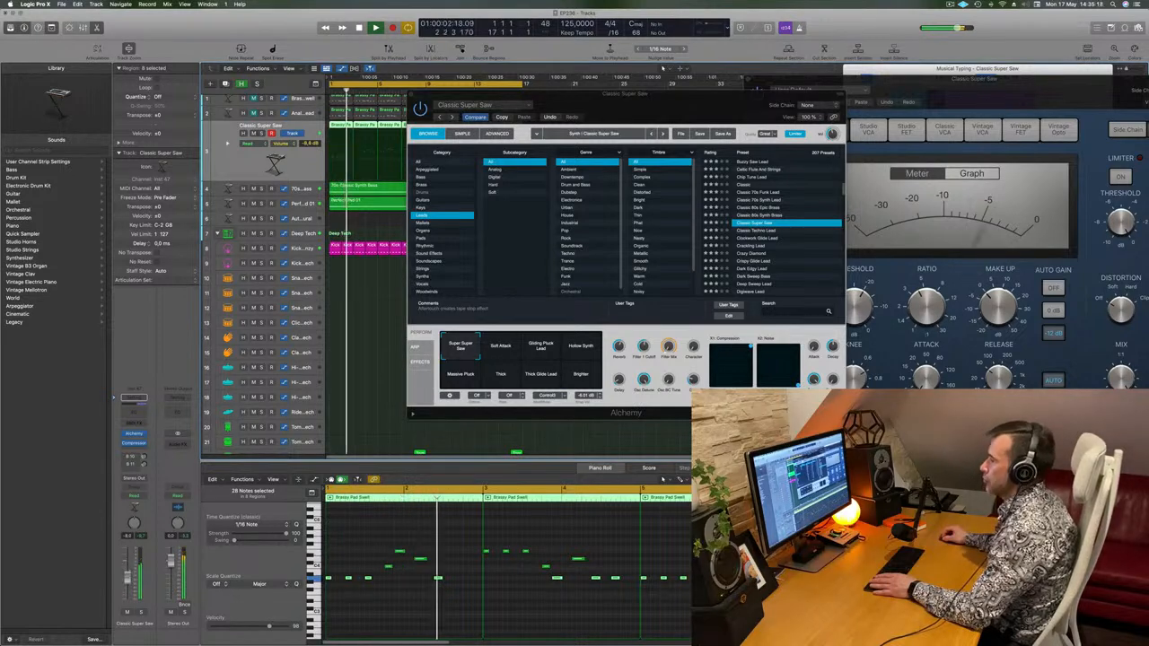
- Close Alchemy, switch on the track's first bus send and insert a Compressor after the Channel EQ on Aux 8
click(410, 96)
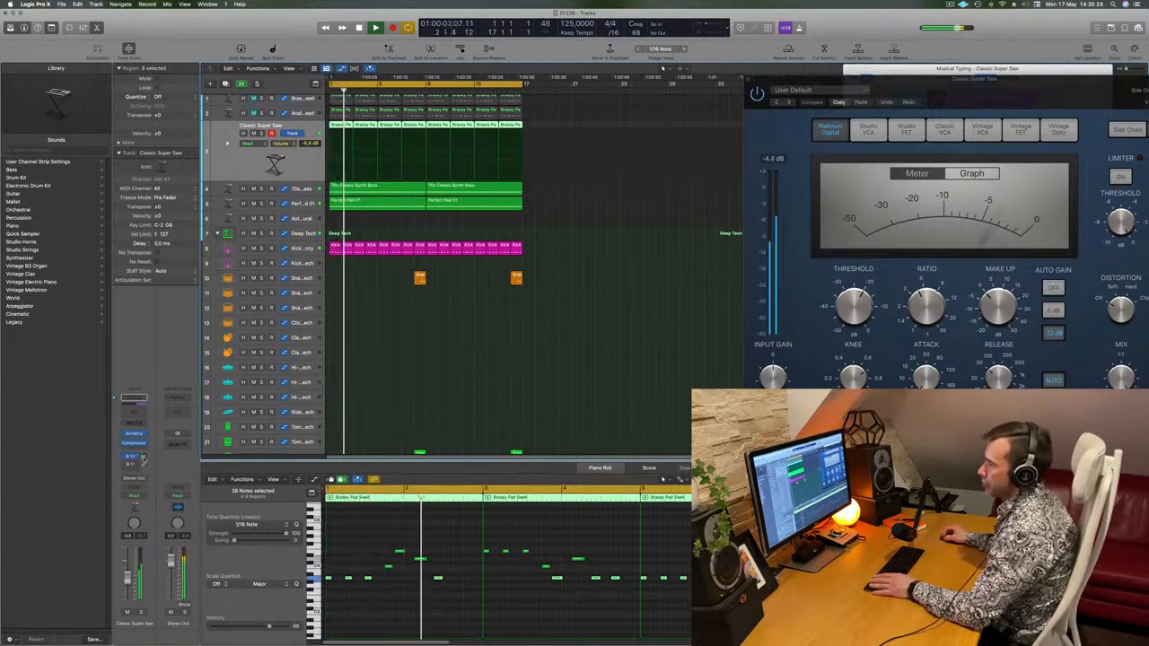
key(space)
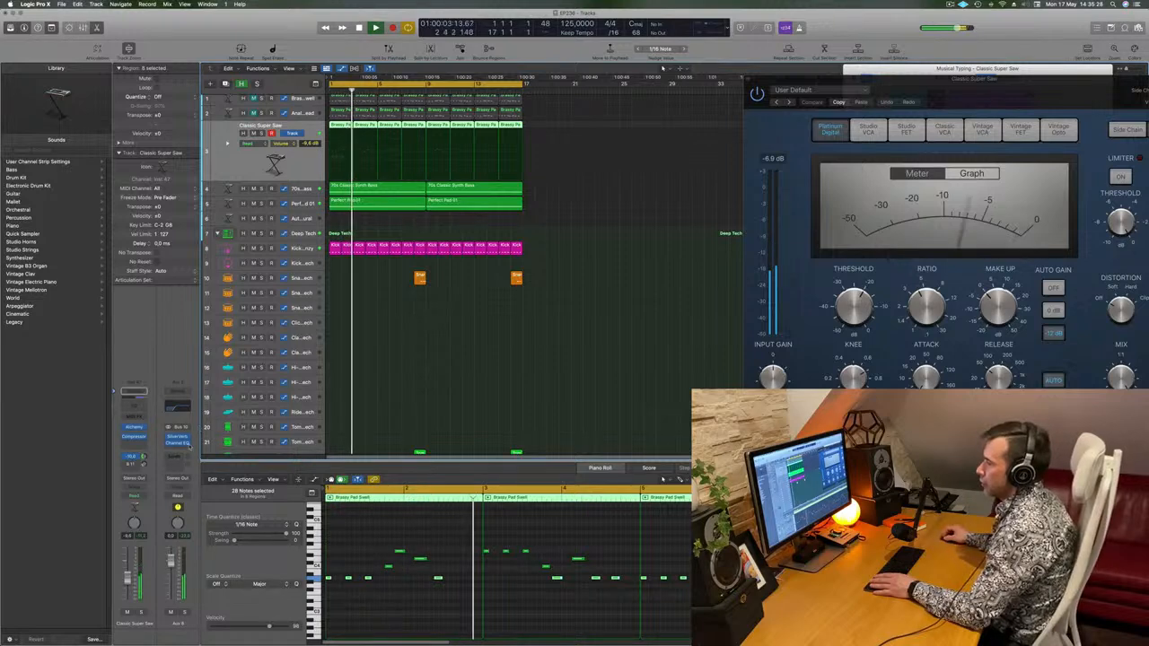
click(183, 448)
click(244, 466)
- Set the Aux 8 Compressor's side chain source to Kick 2 - Arcade Frenzy (Inst 3)
click(431, 117)
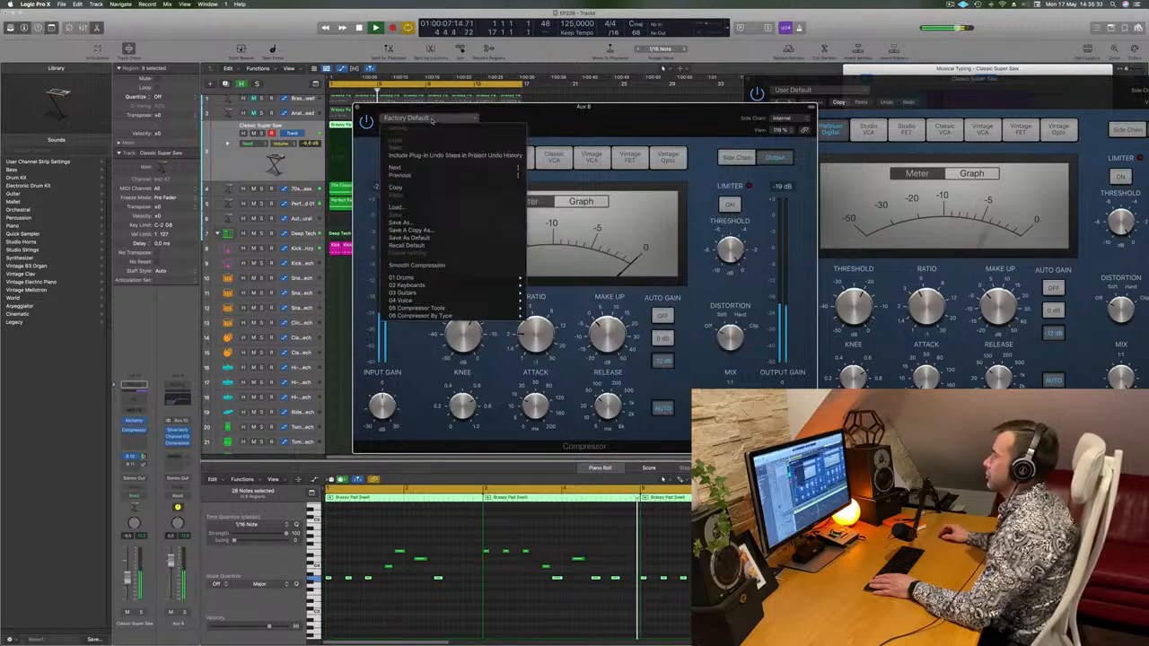
click(691, 111)
click(789, 119)
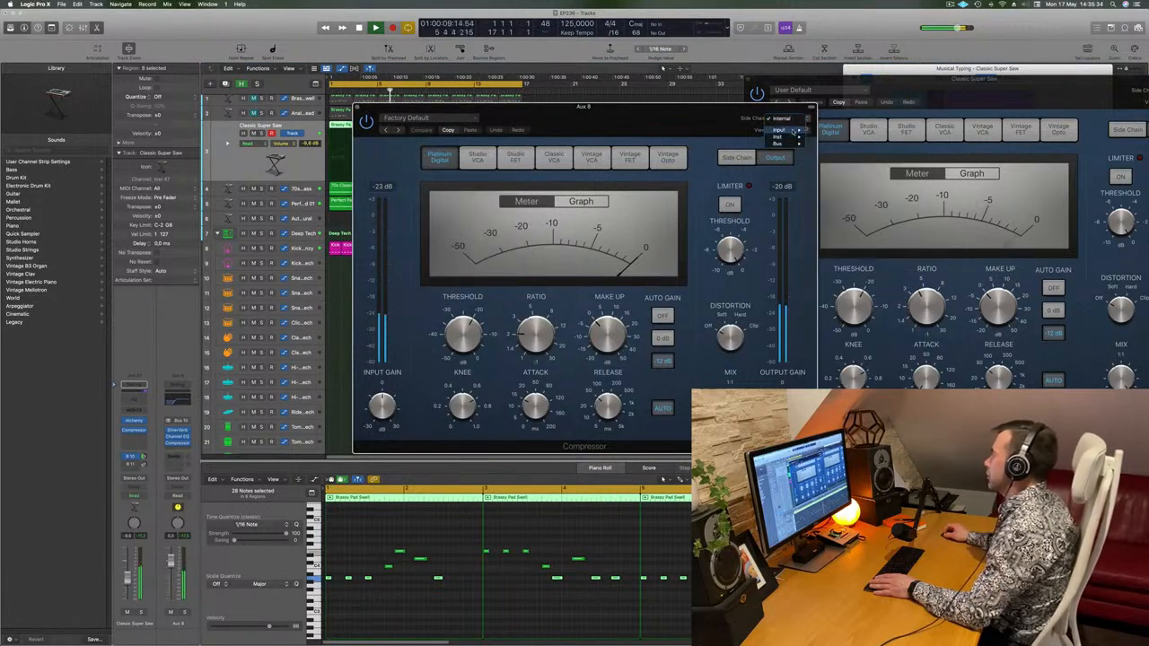
mouse_move(791, 140)
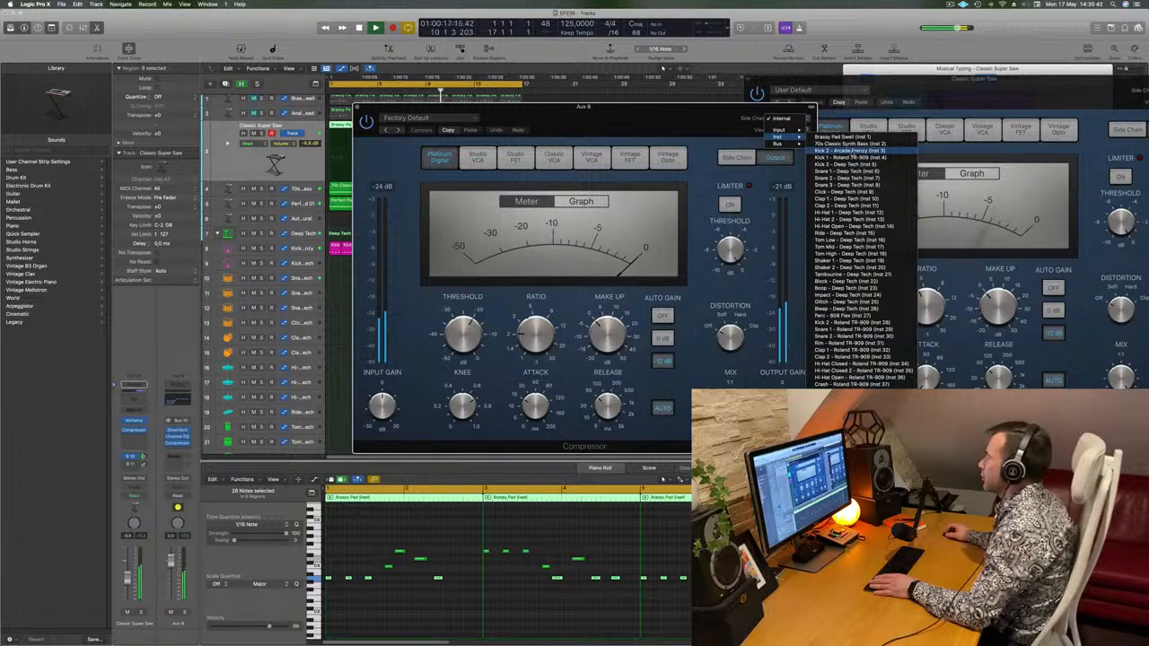
click(849, 150)
drag(639, 126, 693, 127)
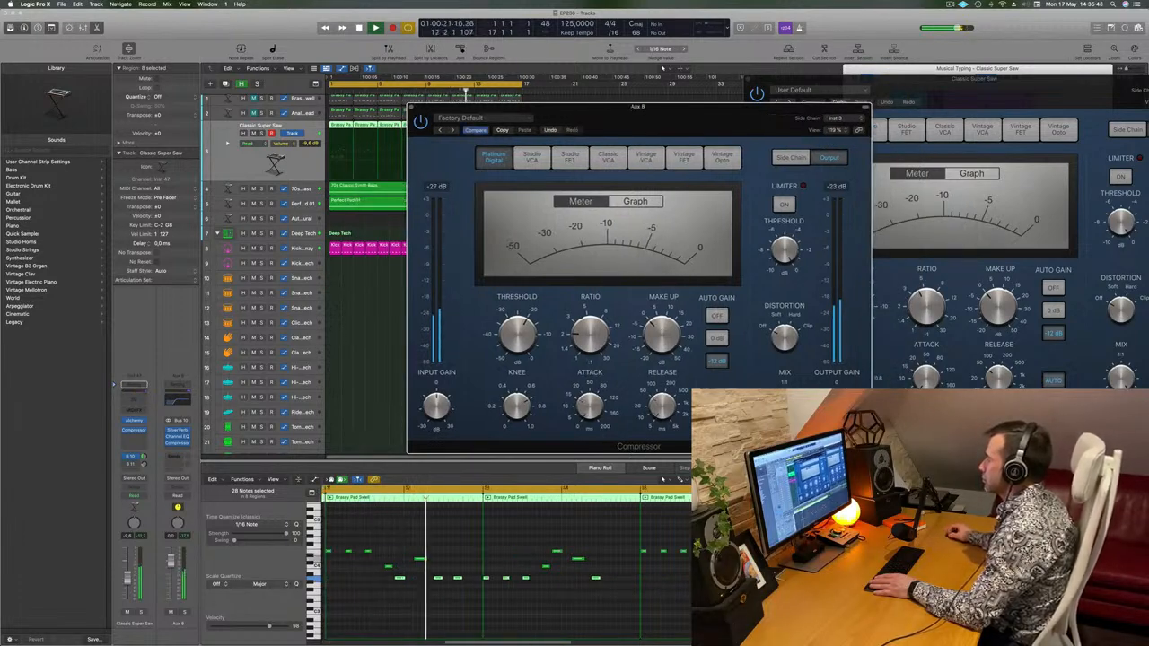
drag(539, 106, 560, 77)
- Lower the Classic Super Saw track's volume to about -12 dB and switch on its second bus send
key(Return)
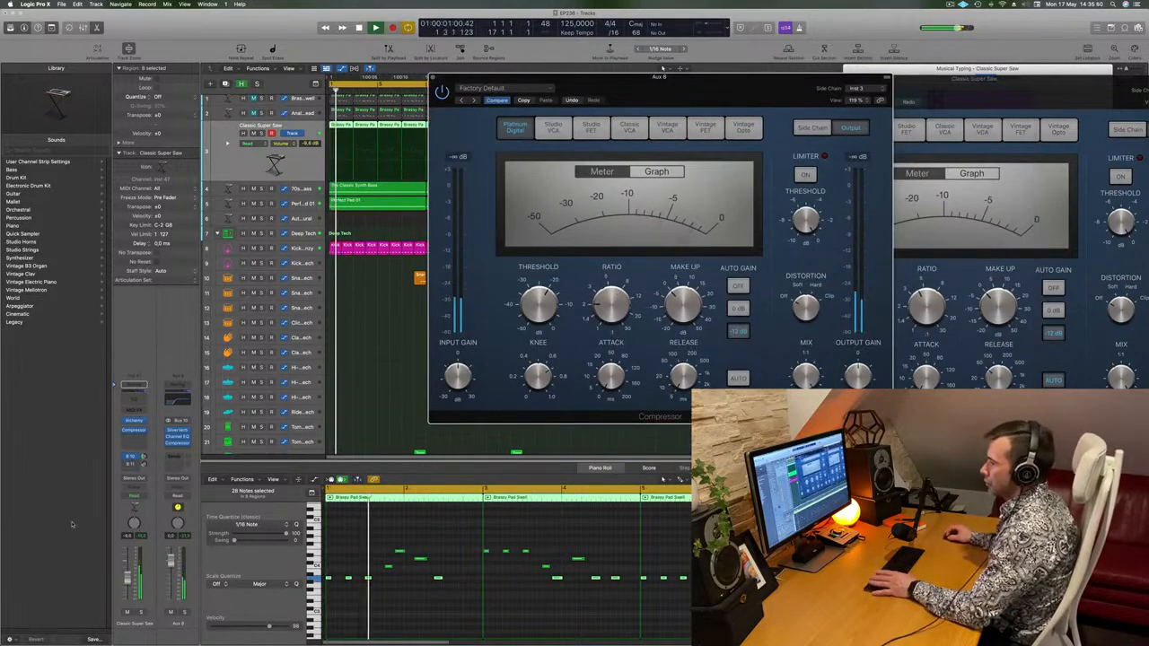
click(127, 584)
key(Return)
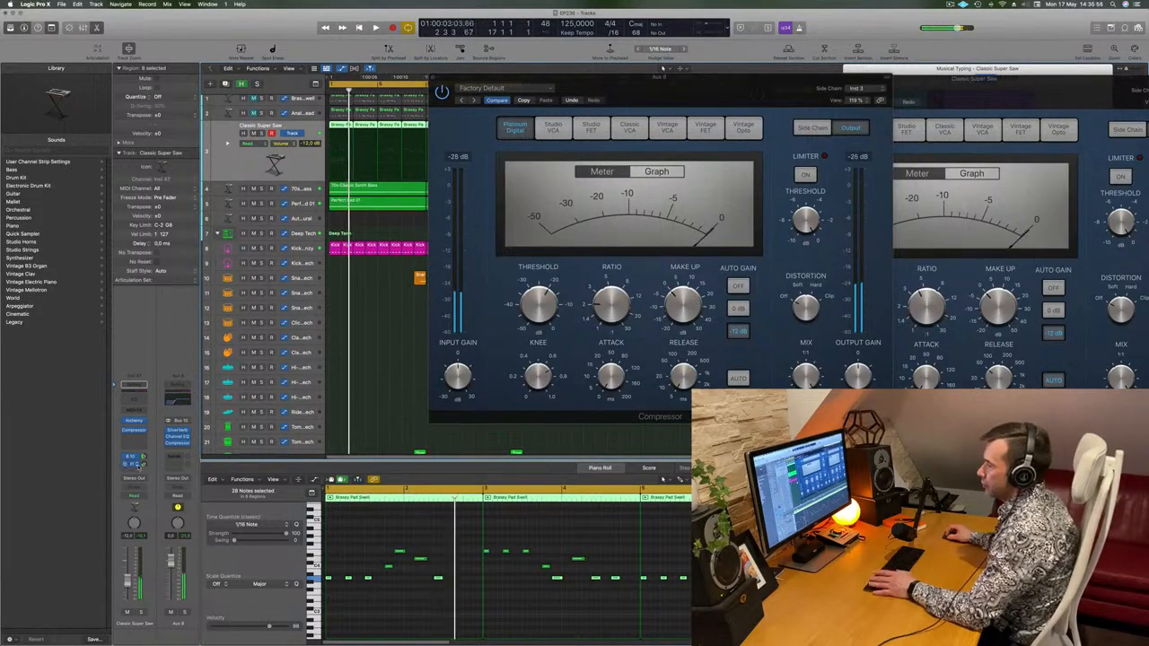
key(Return)
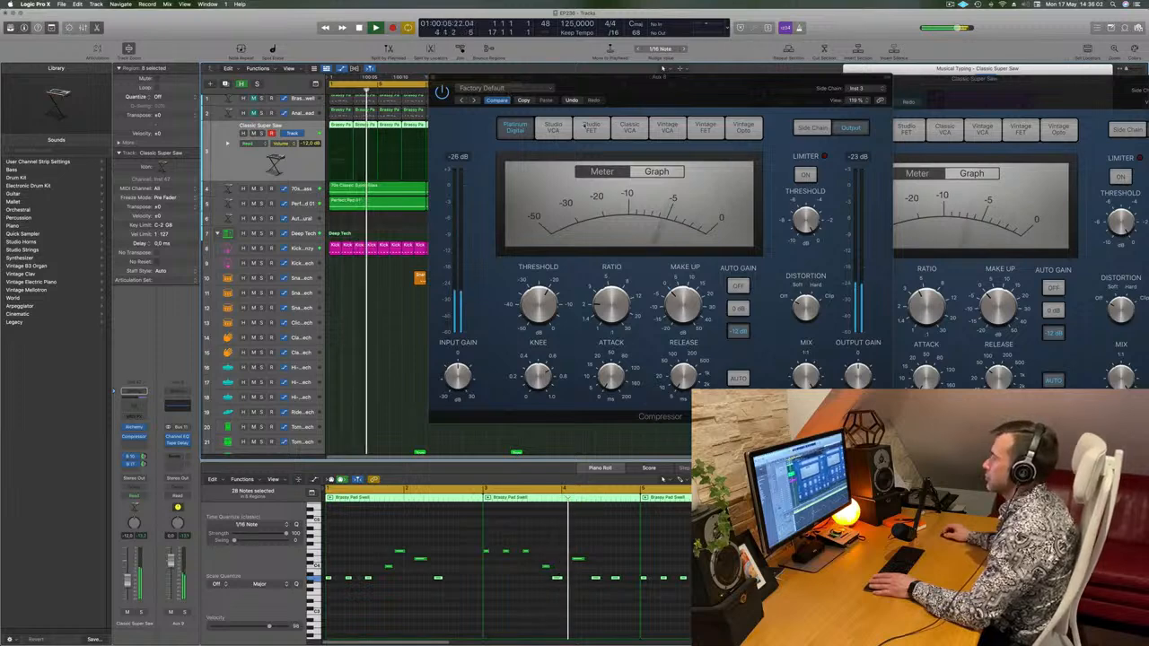
- Close the Aux 8 Compressor and raise the Classic Super Saw track's volume to about -6.2 dB while replaying the loop from its start
drag(609, 124, 558, 144)
click(382, 96)
key(Return)
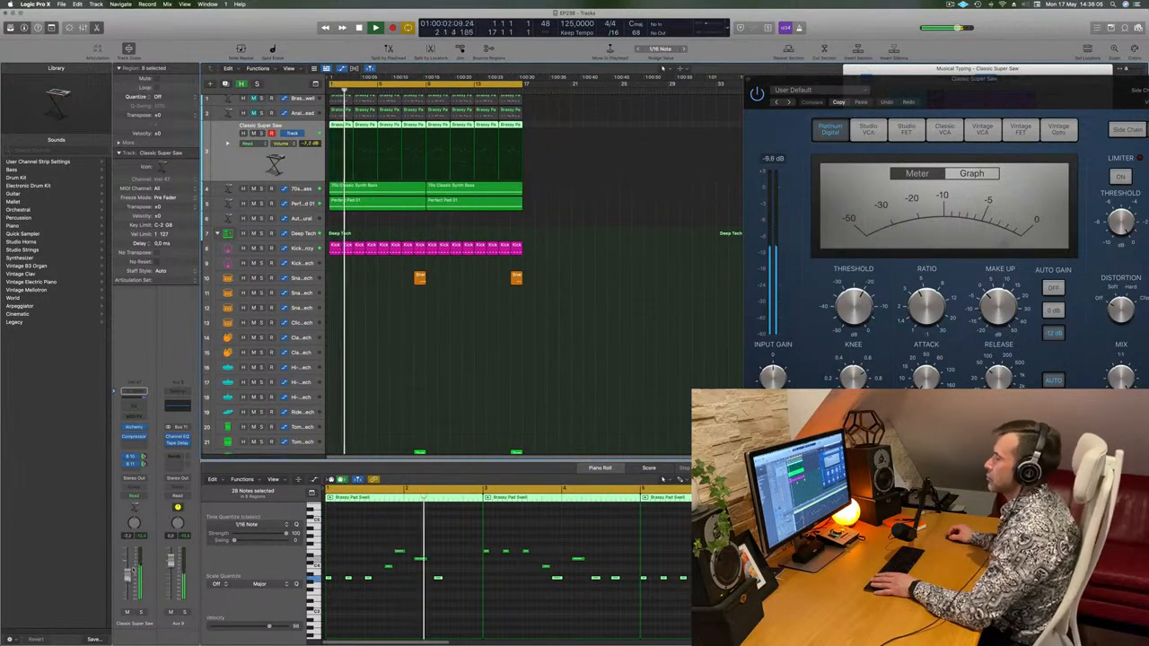
click(597, 301)
key(space)
scroll(600, 300, up, 1)
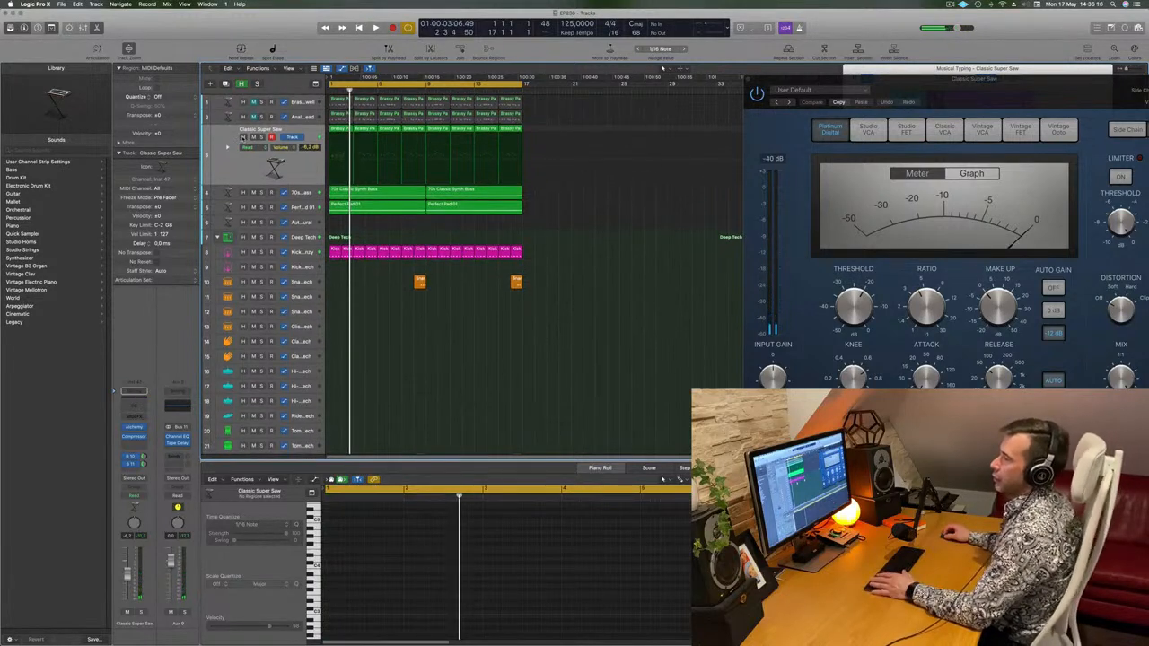
- Duplicate the Classic Super Saw track with its settings as an empty track and show the new track's Smart Controls
click(239, 160)
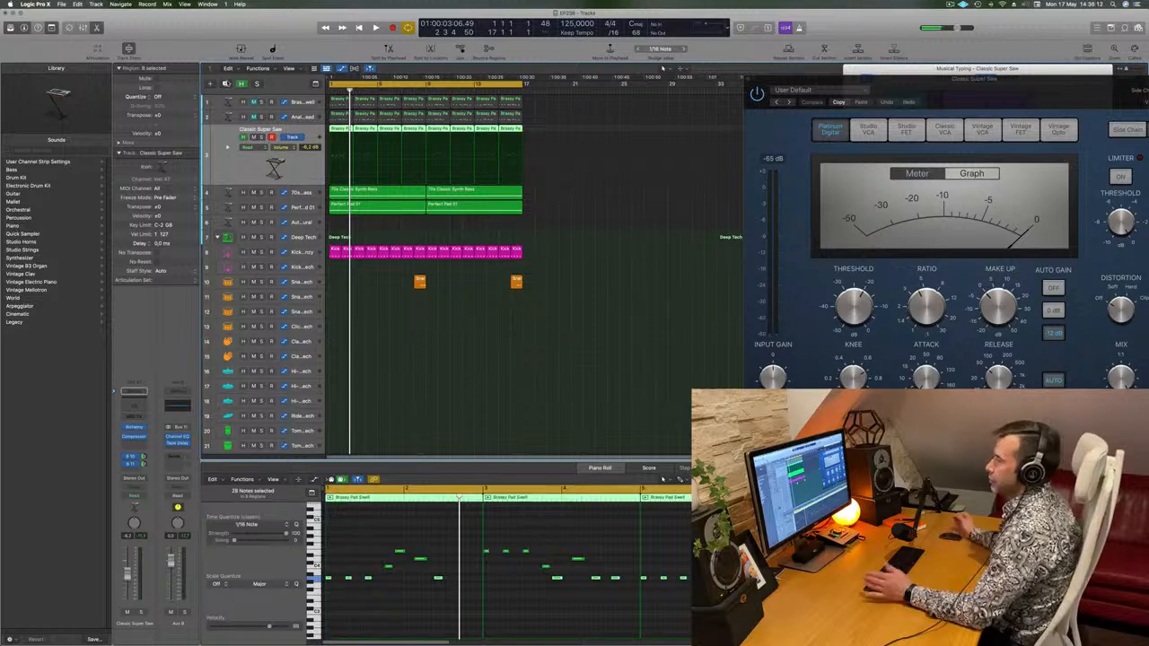
key(super+d)
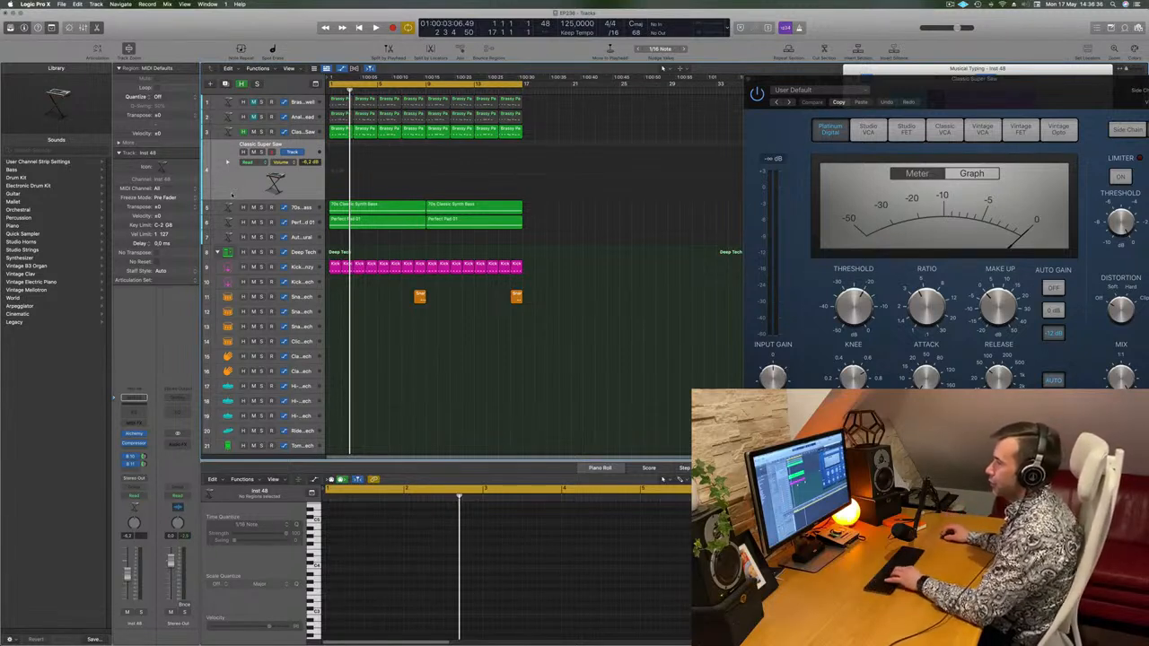
key(b)
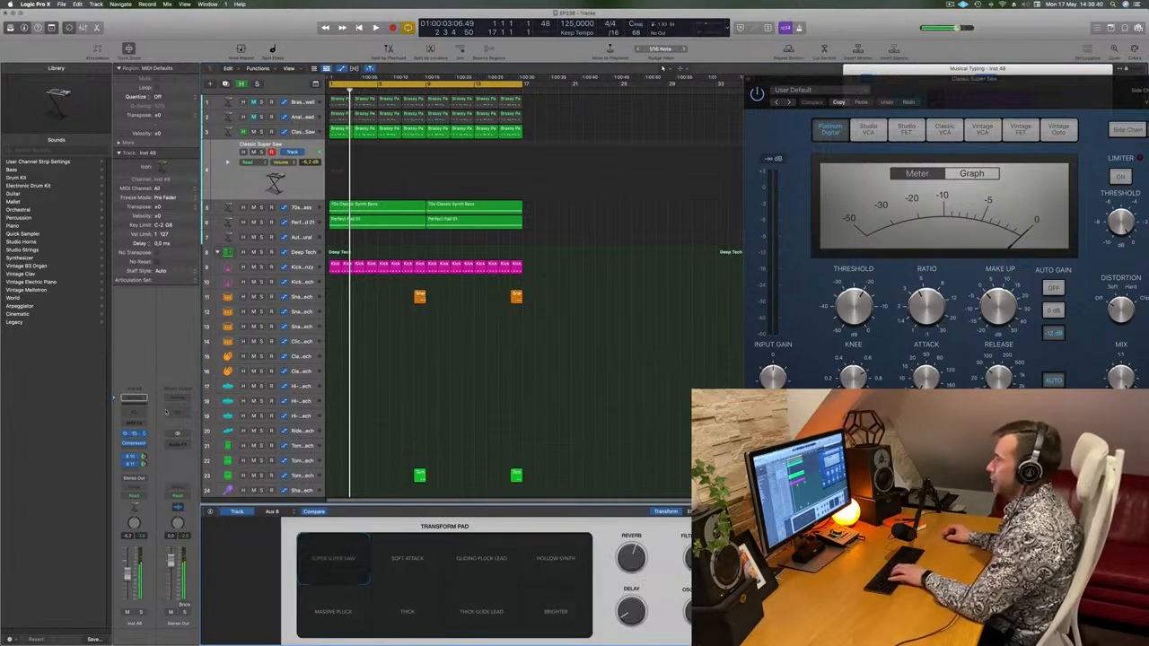
- Open Alchemy on the new track, filter to the Keys category and try the Faded Keys, Flute Hold and Flute Noise presets
click(137, 434)
drag(610, 124, 584, 143)
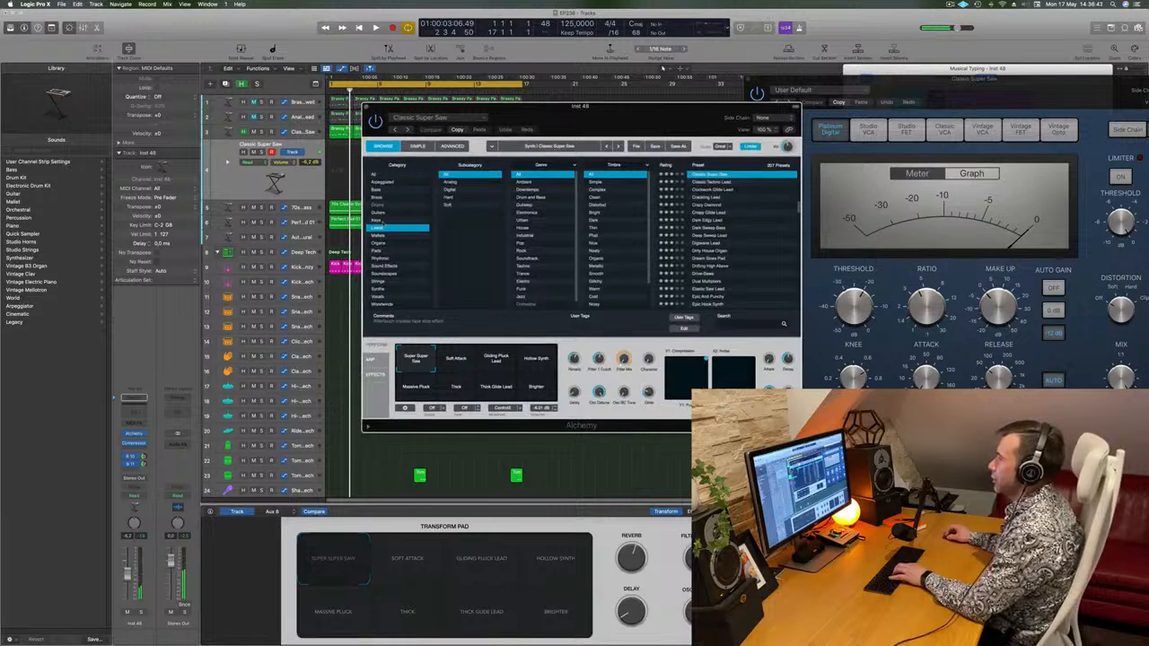
click(381, 220)
click(705, 215)
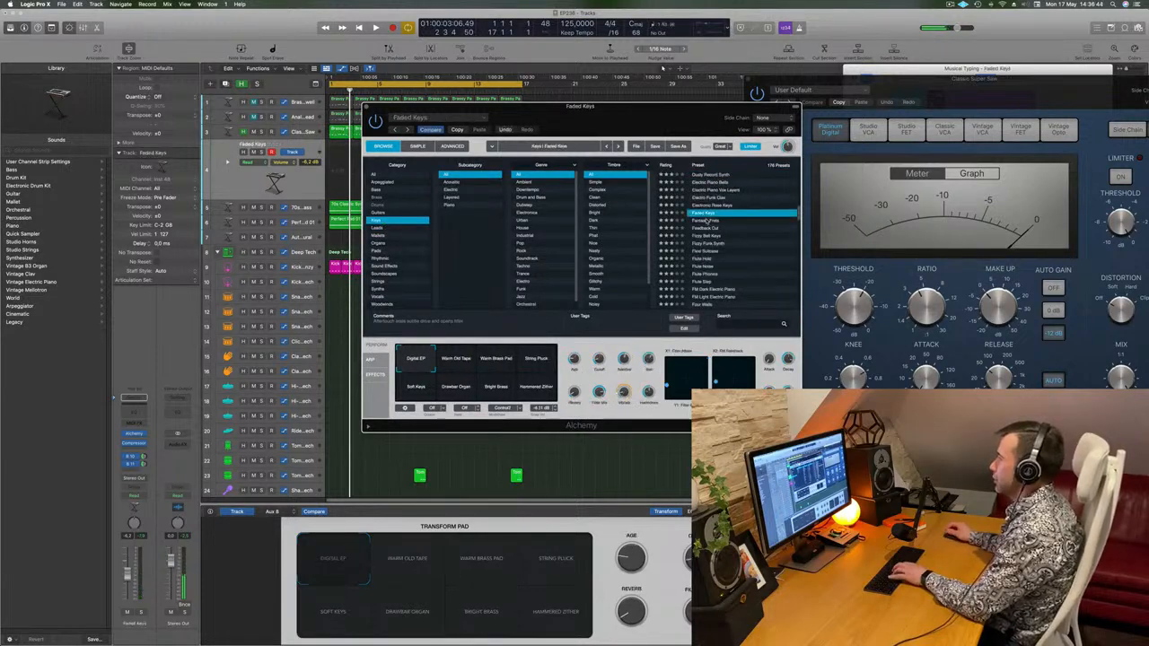
drag(628, 128, 738, 149)
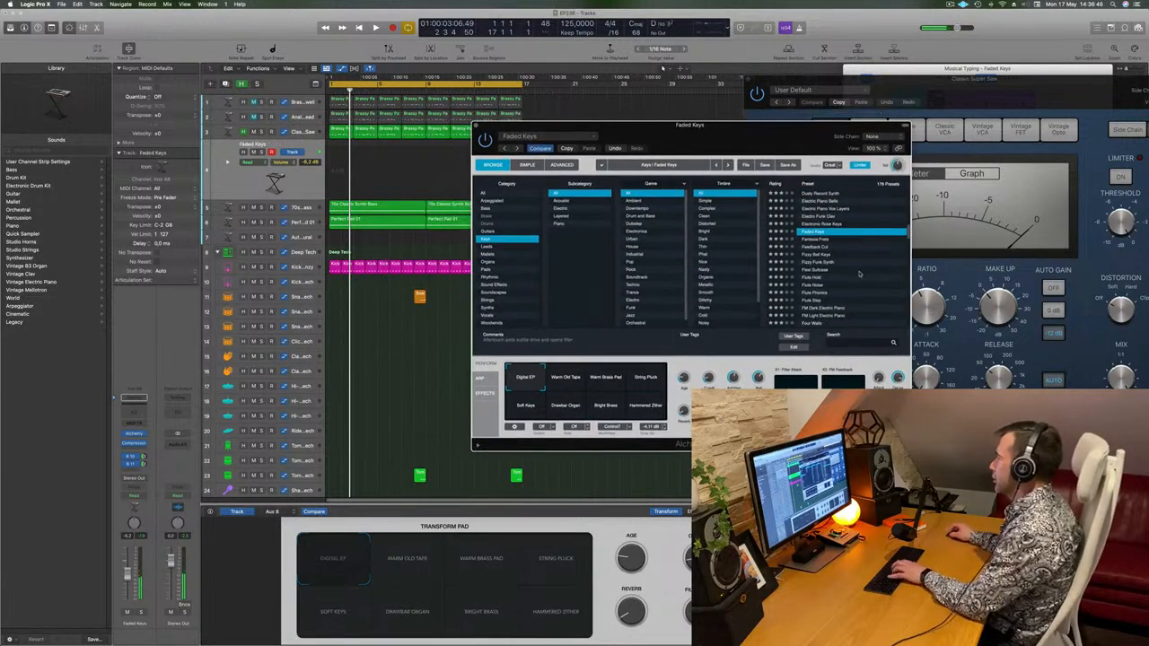
click(814, 280)
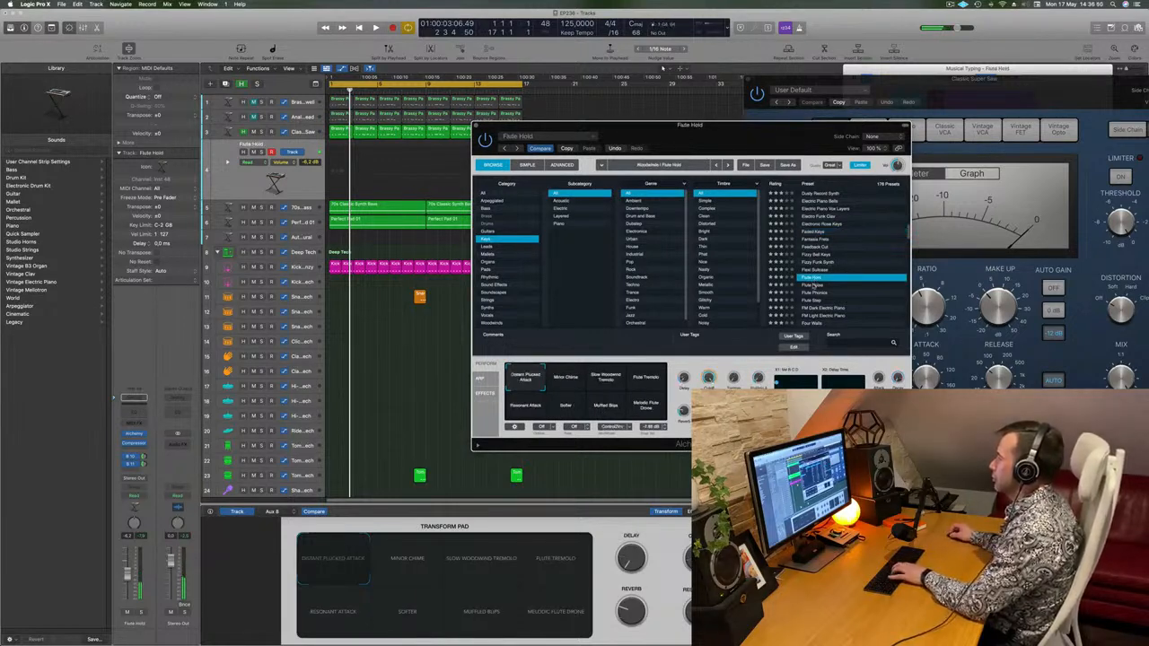
click(817, 286)
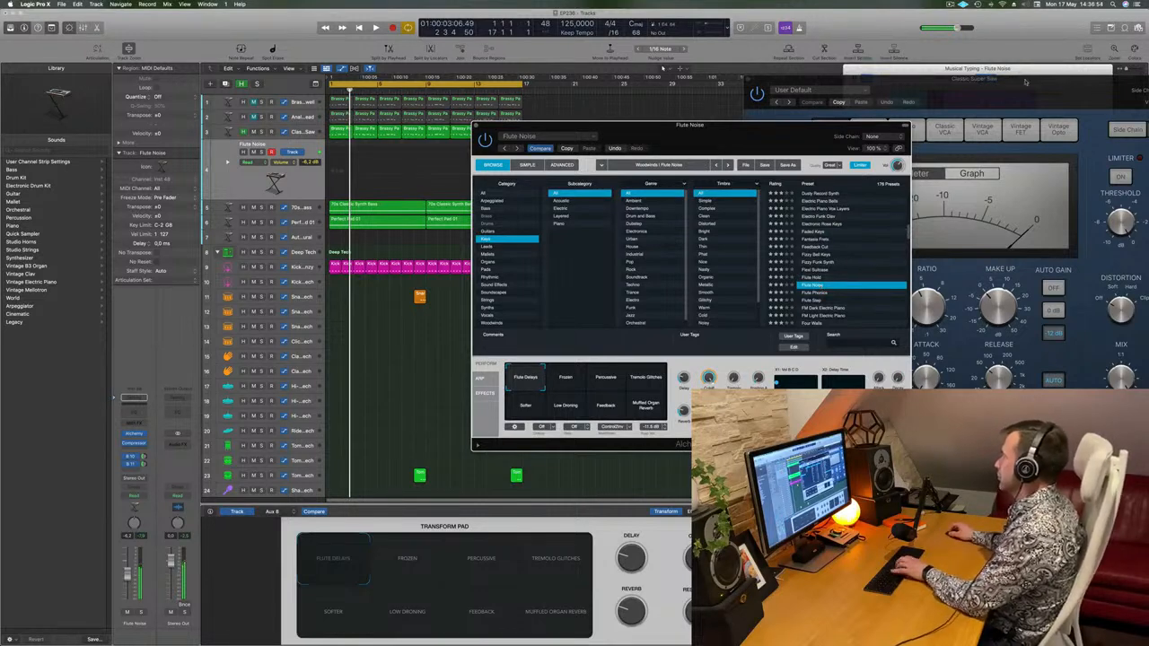
- Start the loop and raise the Flute Noise track's volume to about -4.1 dB while playing notes with Musical Typing
drag(1021, 74, 1042, 47)
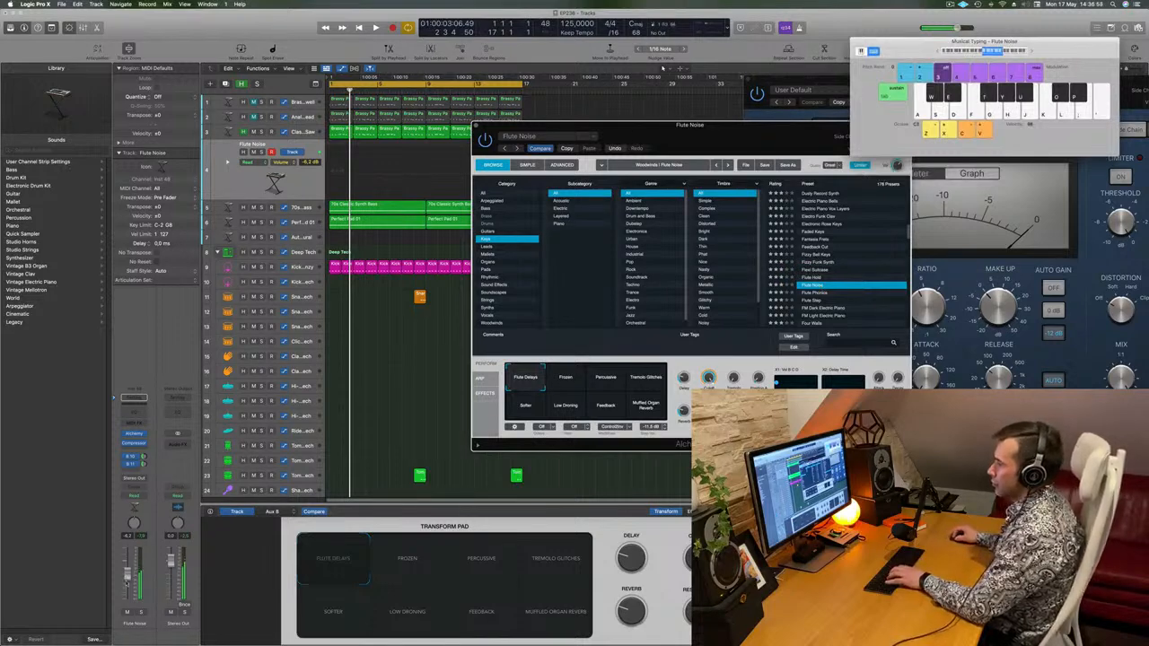
key(space)
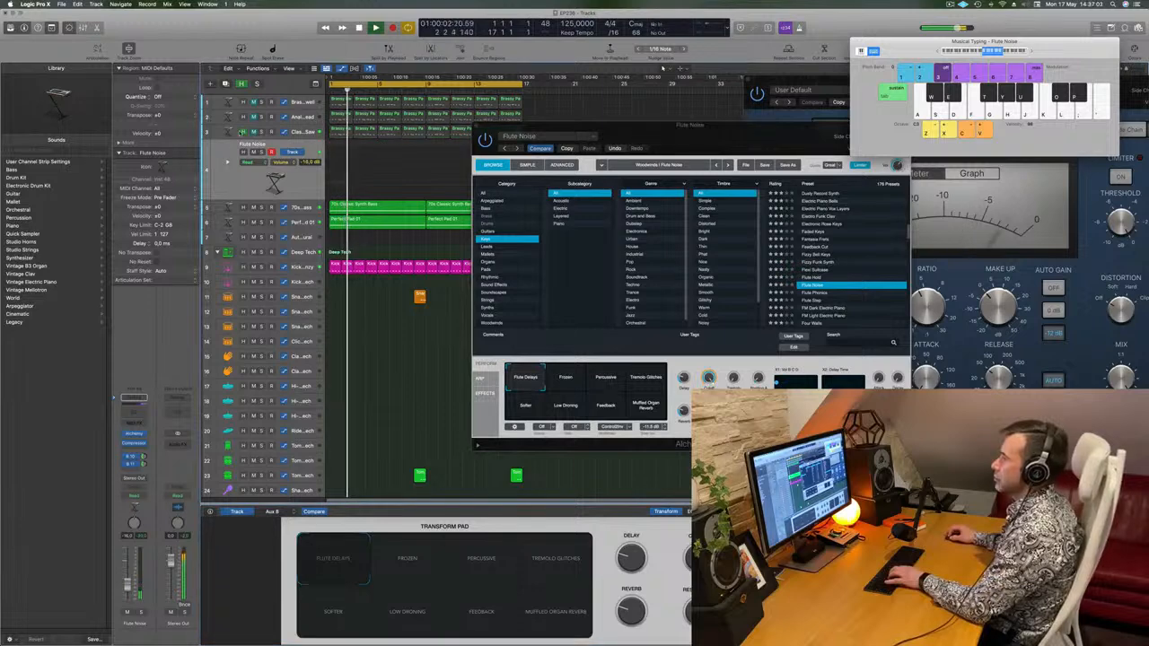
key(f)
key(k)
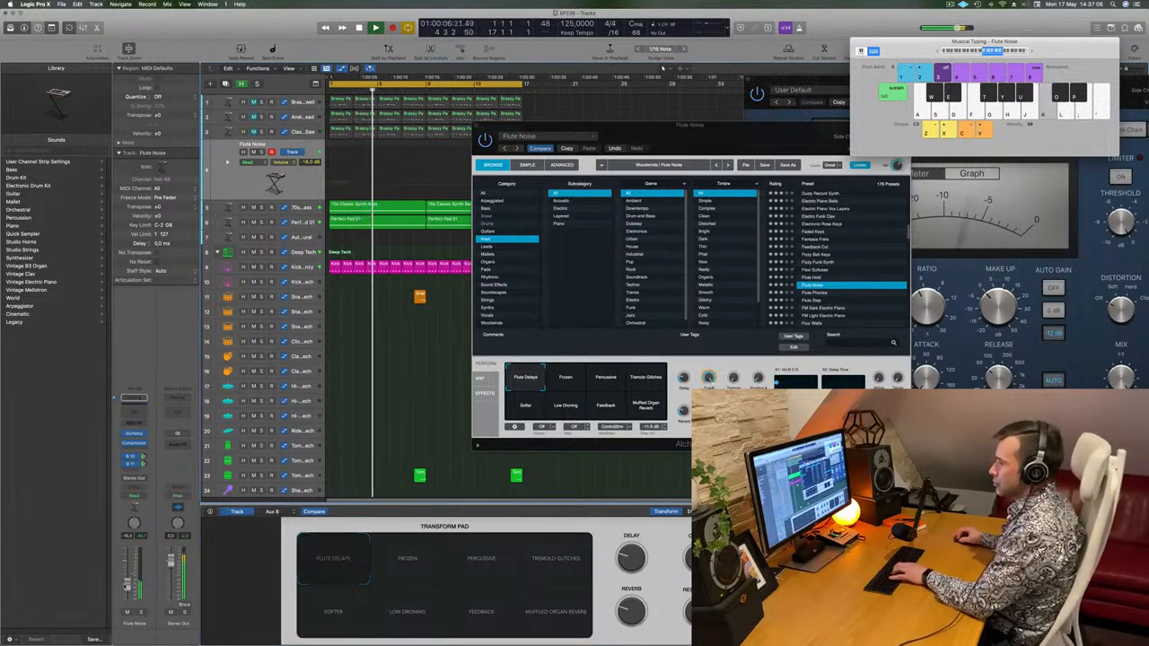
drag(127, 574, 128, 571)
key(l)
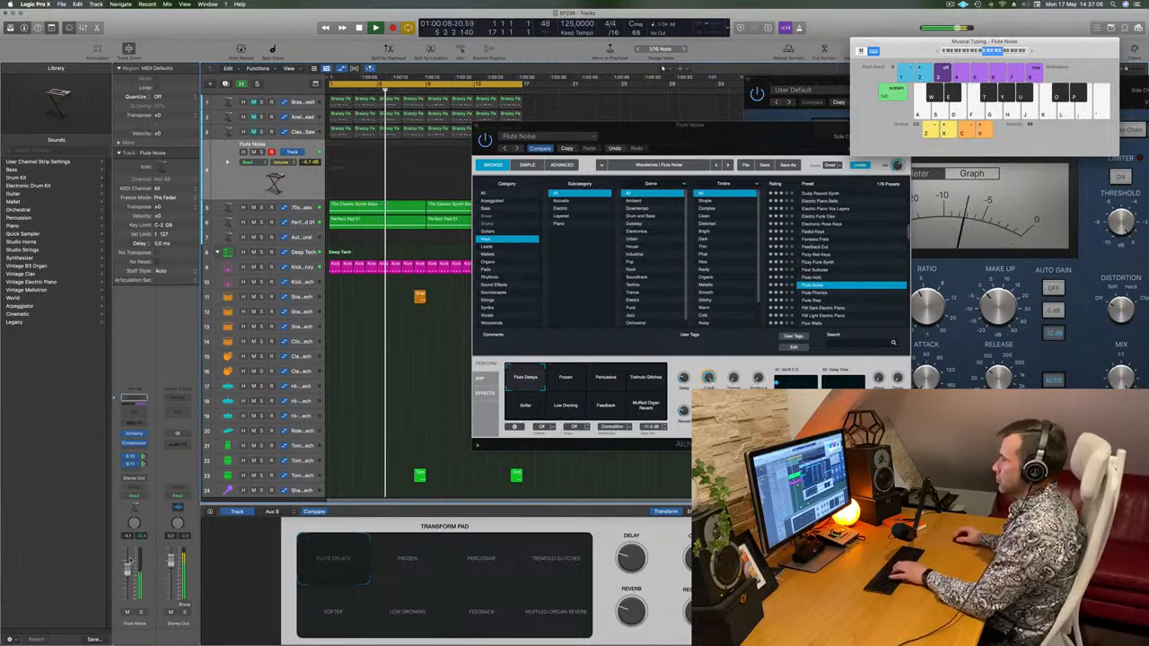
- Audition the Flute Noise preset by improvising a melody over the running loop with Musical Typing
key(l)
key(j)
key(j)
key(g)
drag(758, 147, 680, 121)
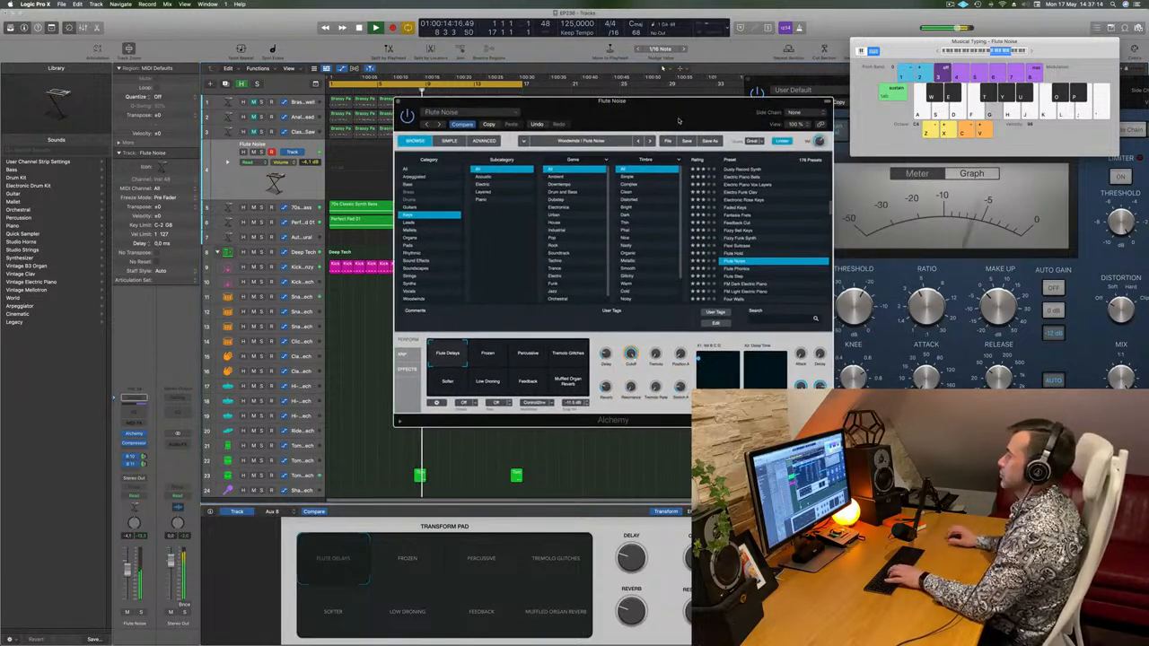
key(semicolon)
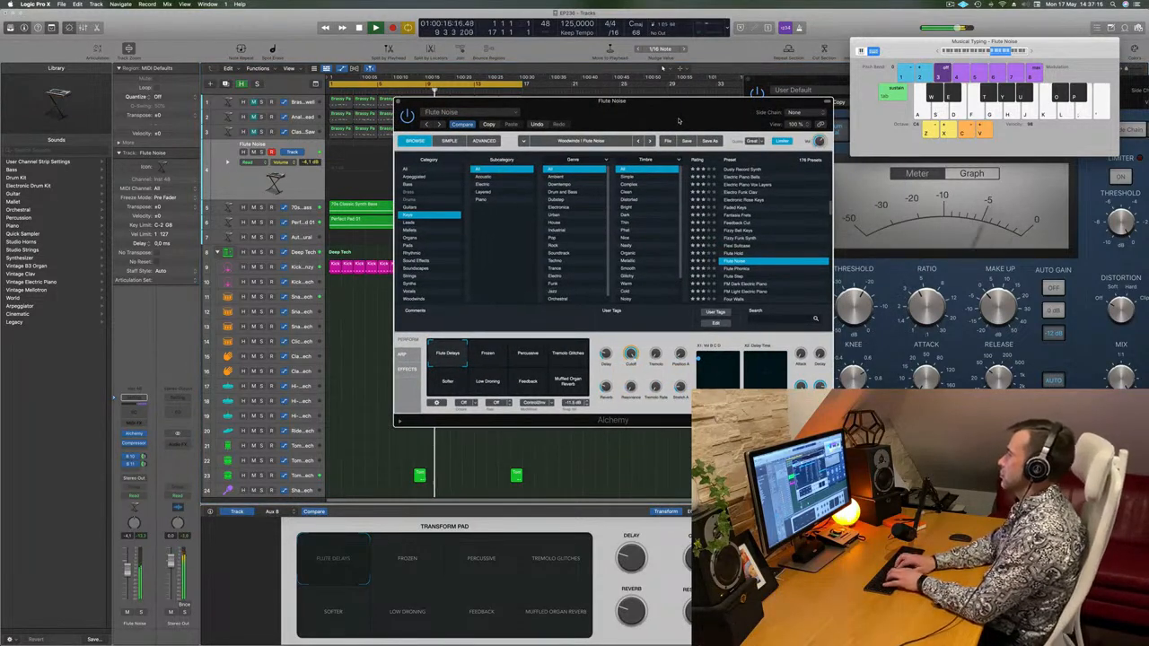
key(k)
key(g)
key(s)
key(a)
key(s)
key(a)
key(a)
key(k)
key(j)
key(f)
key(f)
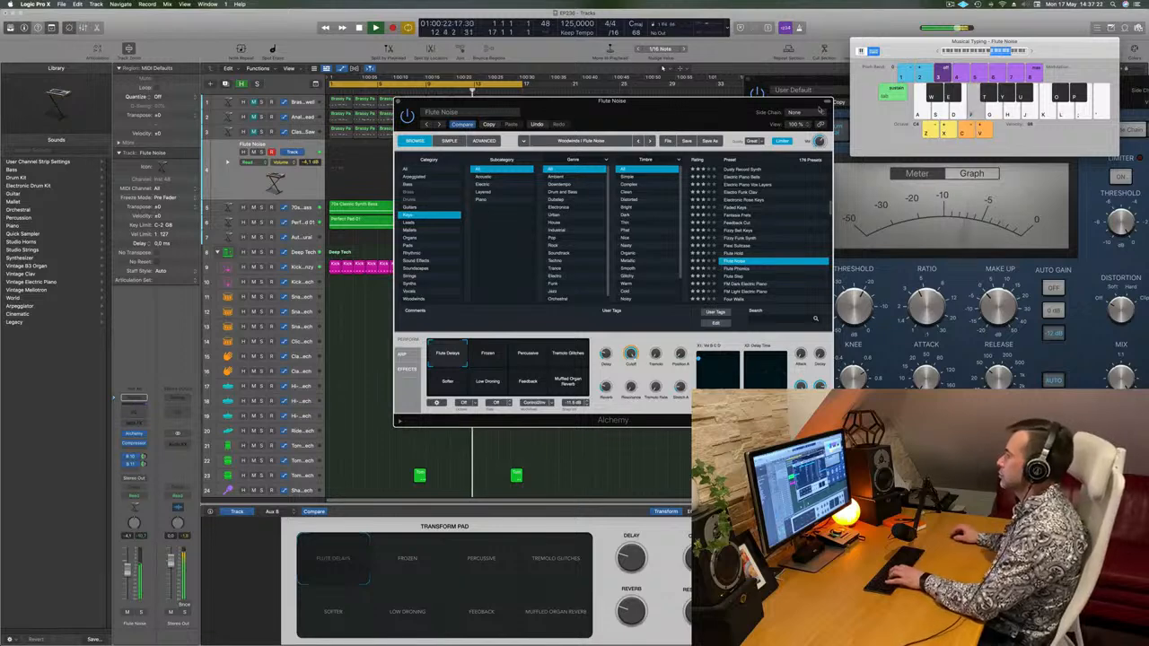
- Try the Flute Phonics and Flute Step presets in Alchemy, and load FM Dark Electric Piano on the track
scroll(774, 248, down, 1)
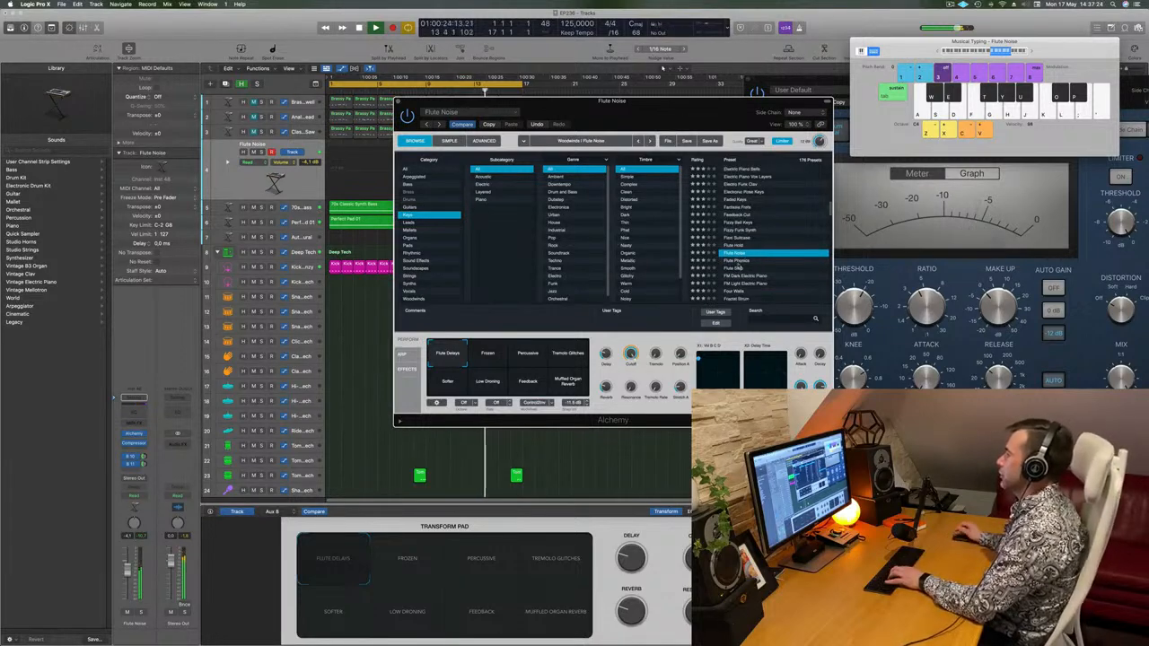
click(738, 262)
key(f)
key(g)
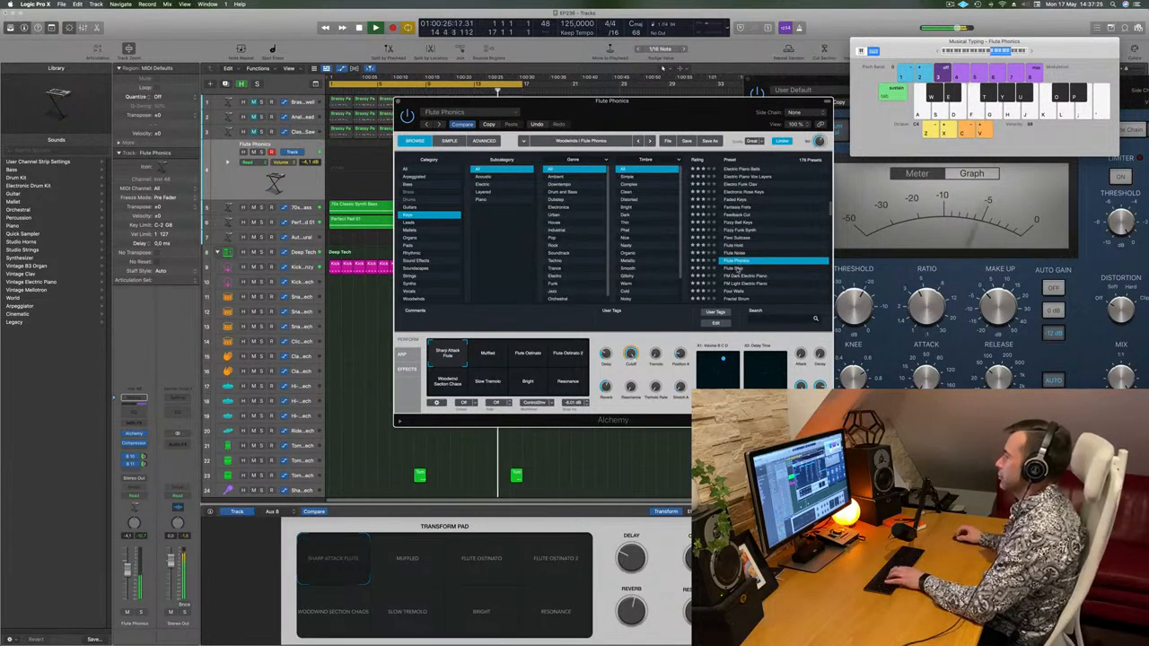
click(737, 269)
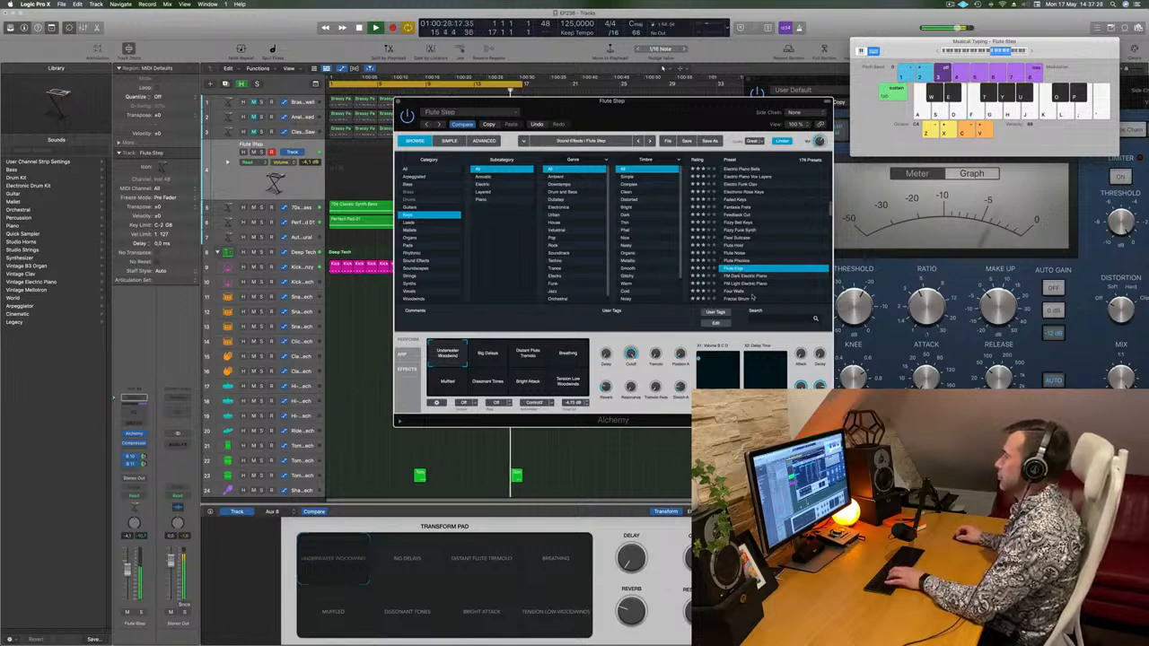
click(760, 277)
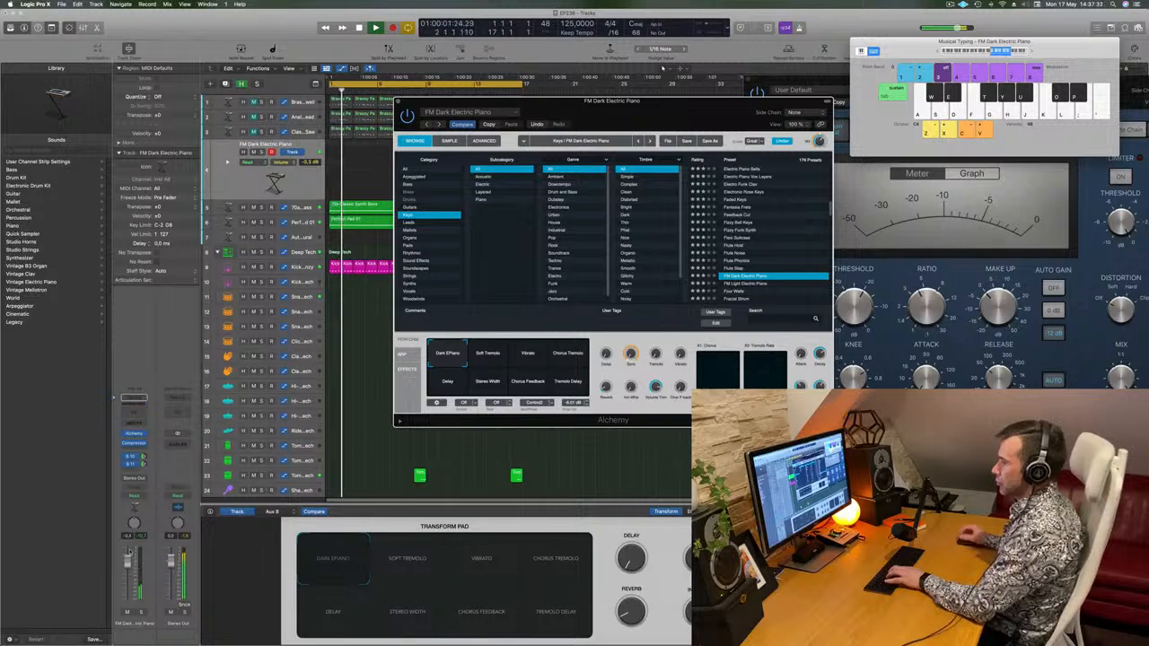
- Rehearse a melody with FM Dark Electric Piano over the loop, raising the track's volume to about -0.4 dB
key(s)
key(d)
key(f)
key(l)
key(k)
key(j)
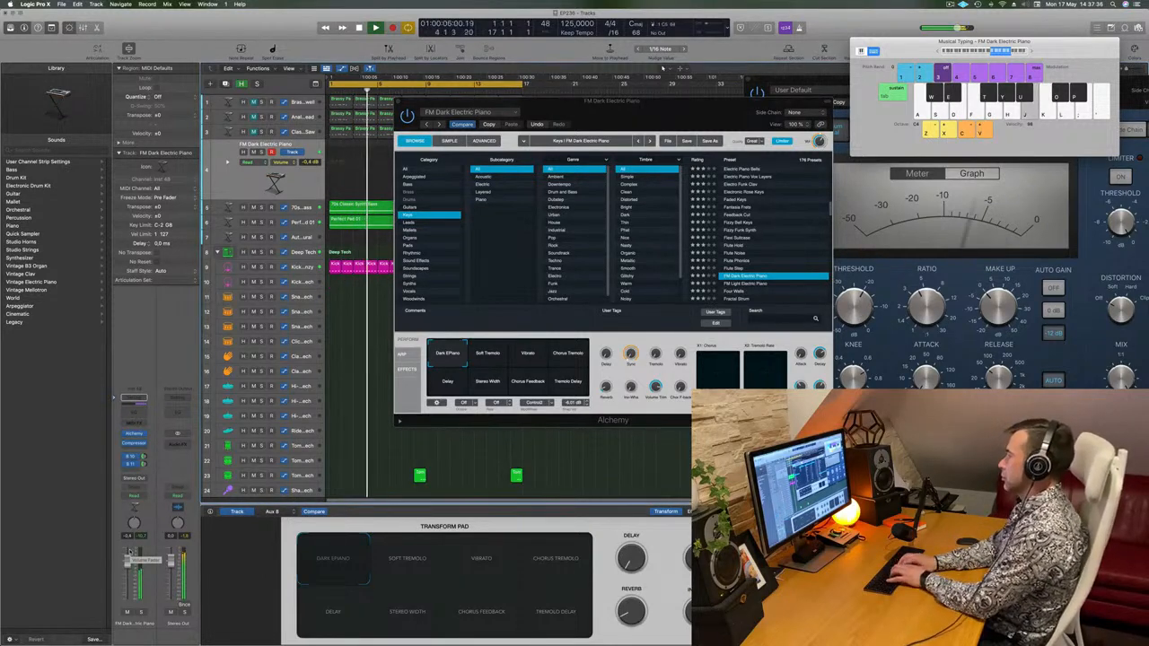
key(apostrophe)
key(semicolon)
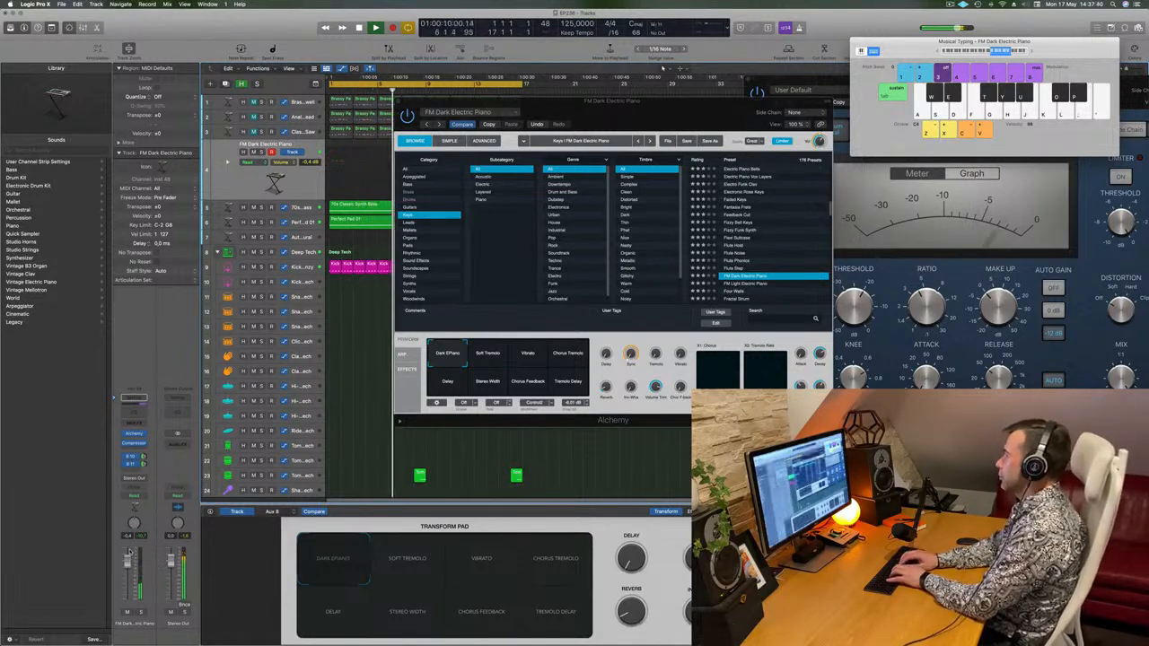
key(j)
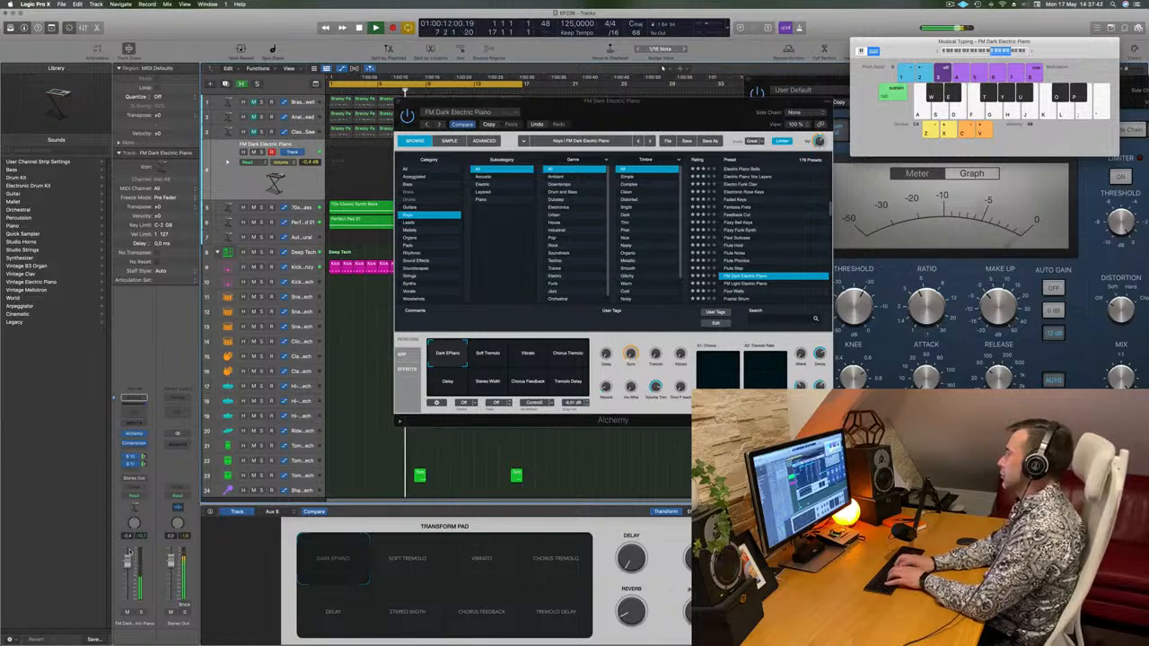
key(d)
key(f)
key(g)
key(k)
key(j)
key(g)
key(k)
key(g)
key(j)
key(g)
key(k)
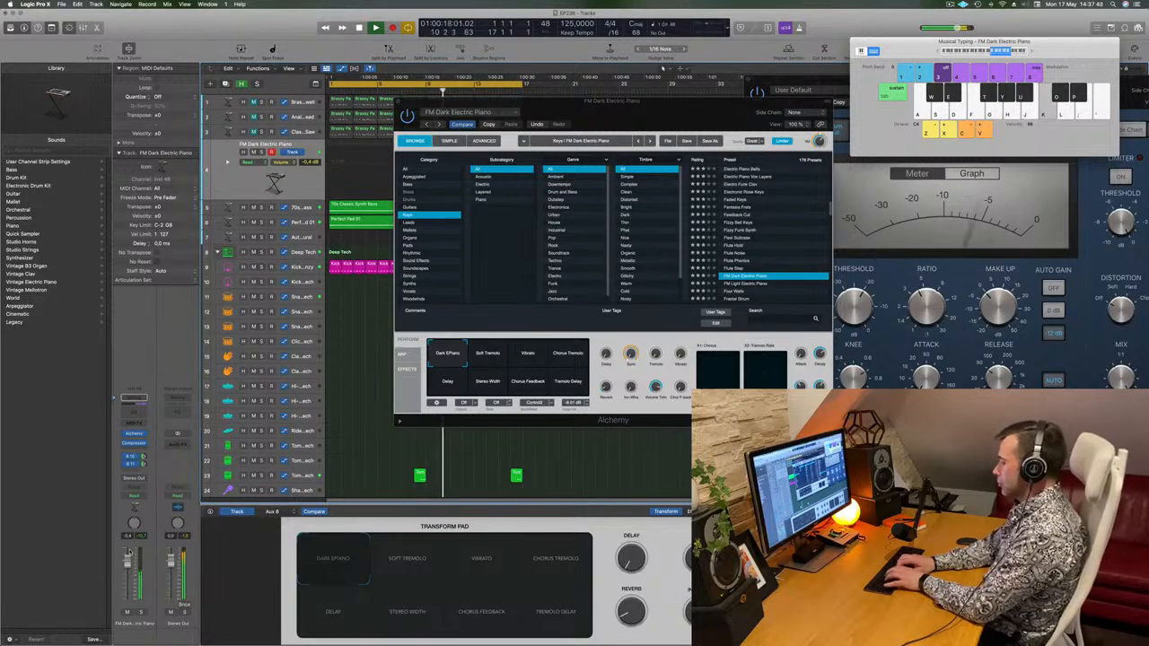
- Start recording on the FM Dark Electric Piano track mid-loop and play the melody with Musical Typing until the 16-bar cycle ends
key(j)
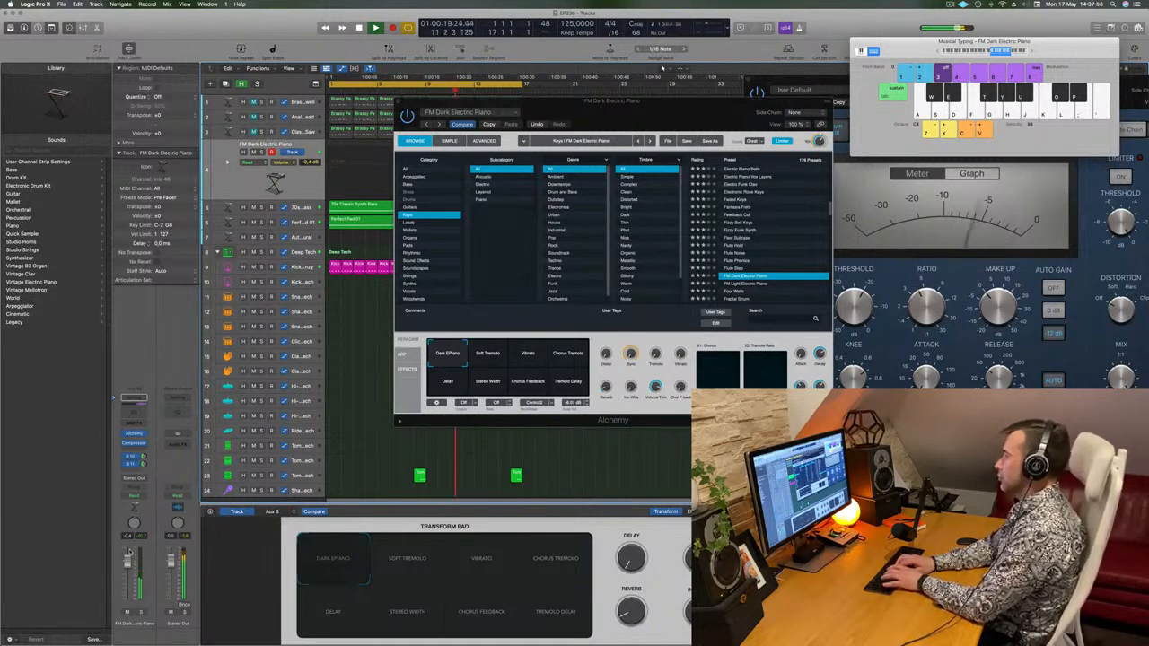
key(k)
key(h)
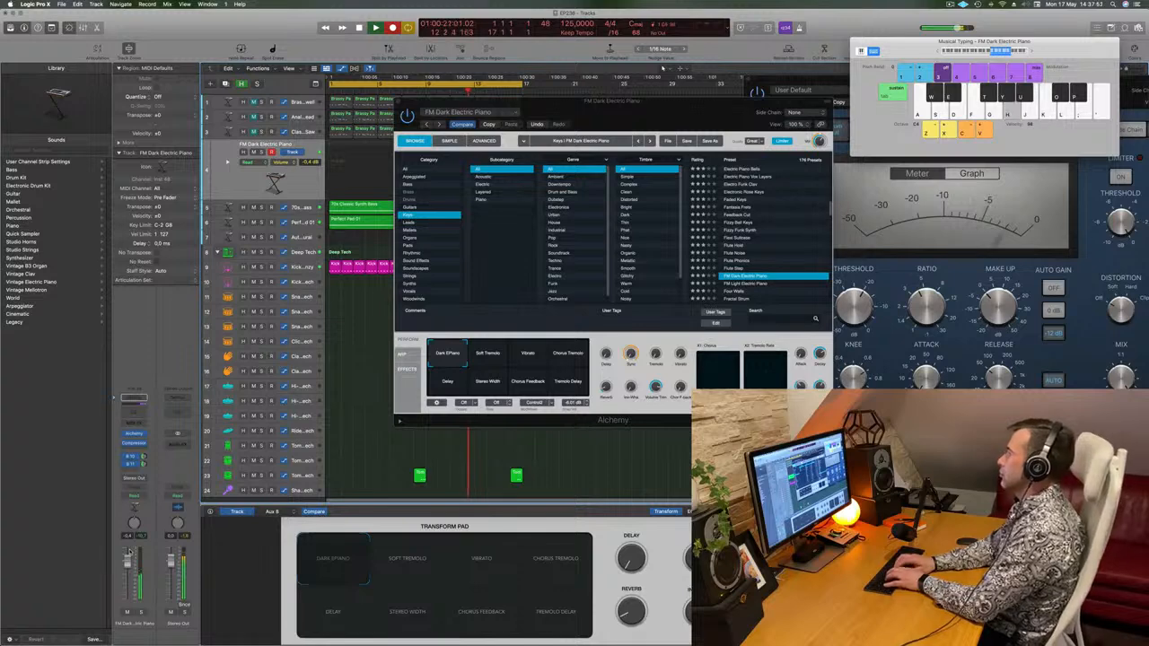
key(k)
key(h)
key(j)
key(f)
key(k)
key(g)
key(j)
key(k)
key(k)
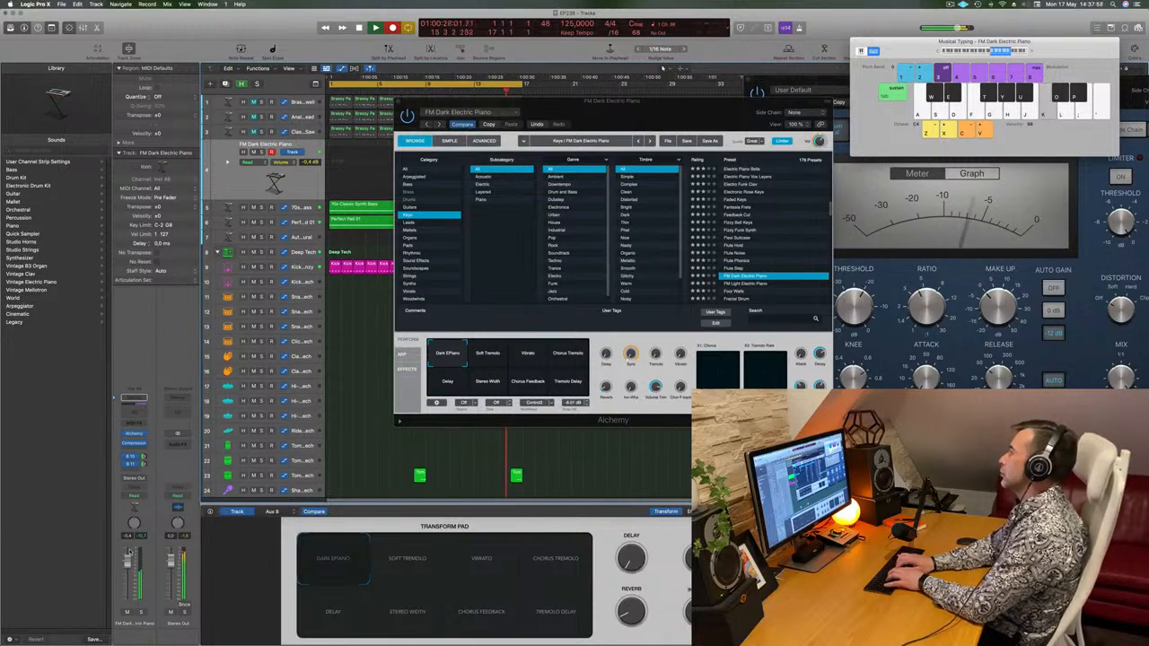
key(h)
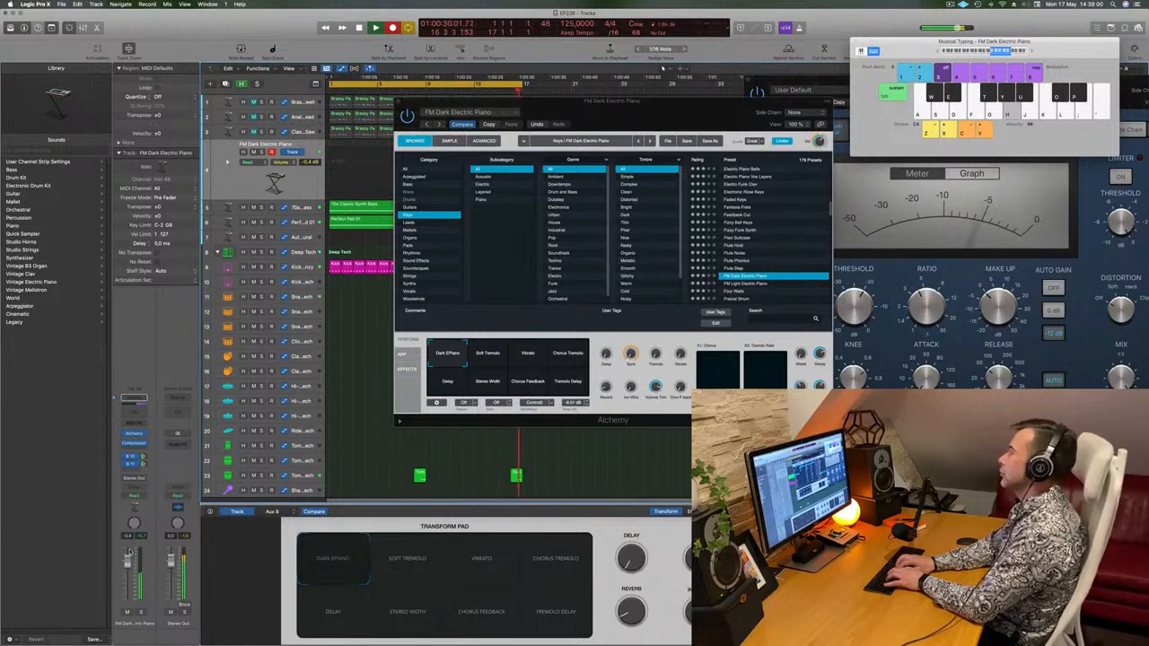
key(l)
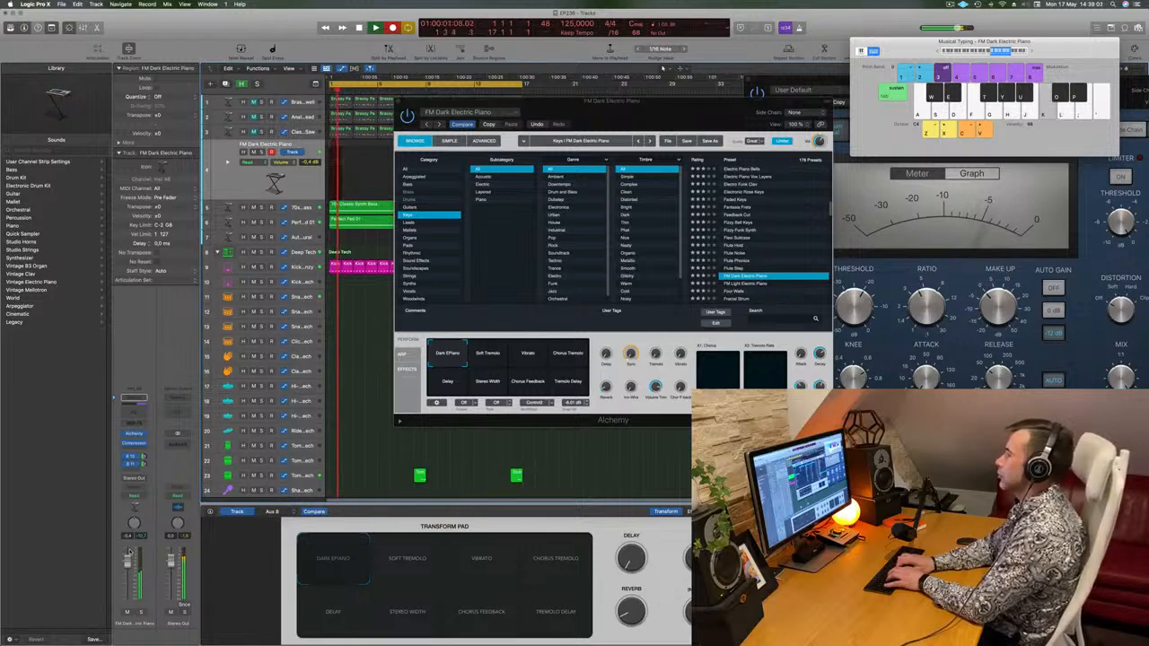
- Continue recording the electric piano melody from bar 1 as the cycle repeats, and stop the recording in bar 11
key(j)
key(f)
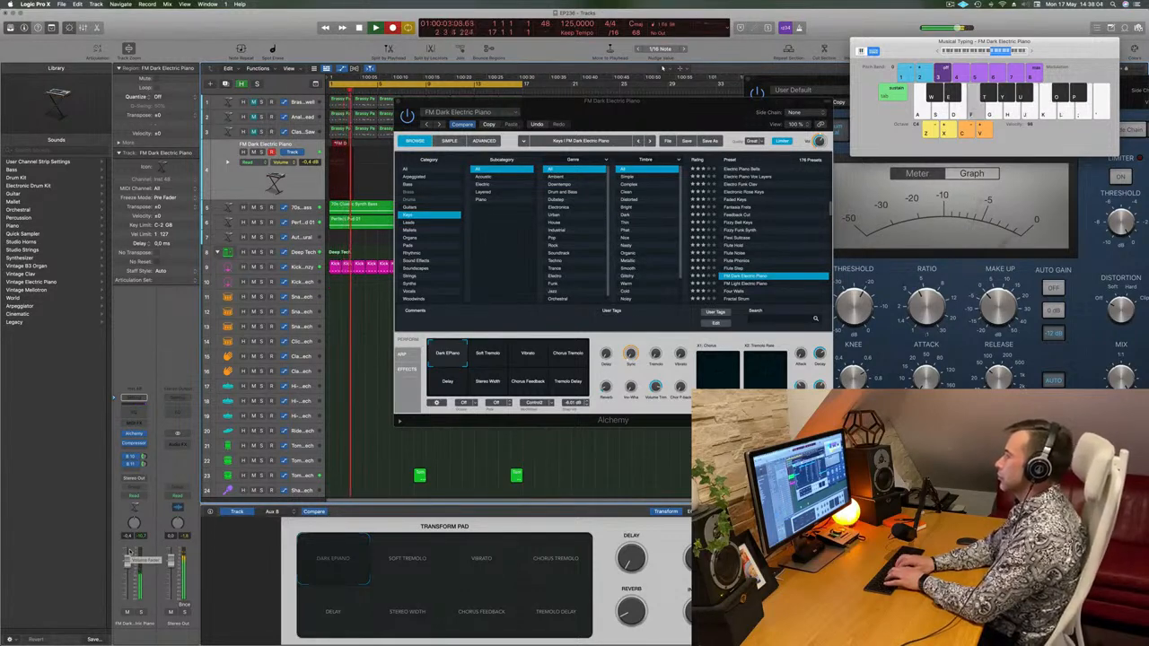
key(j)
key(g)
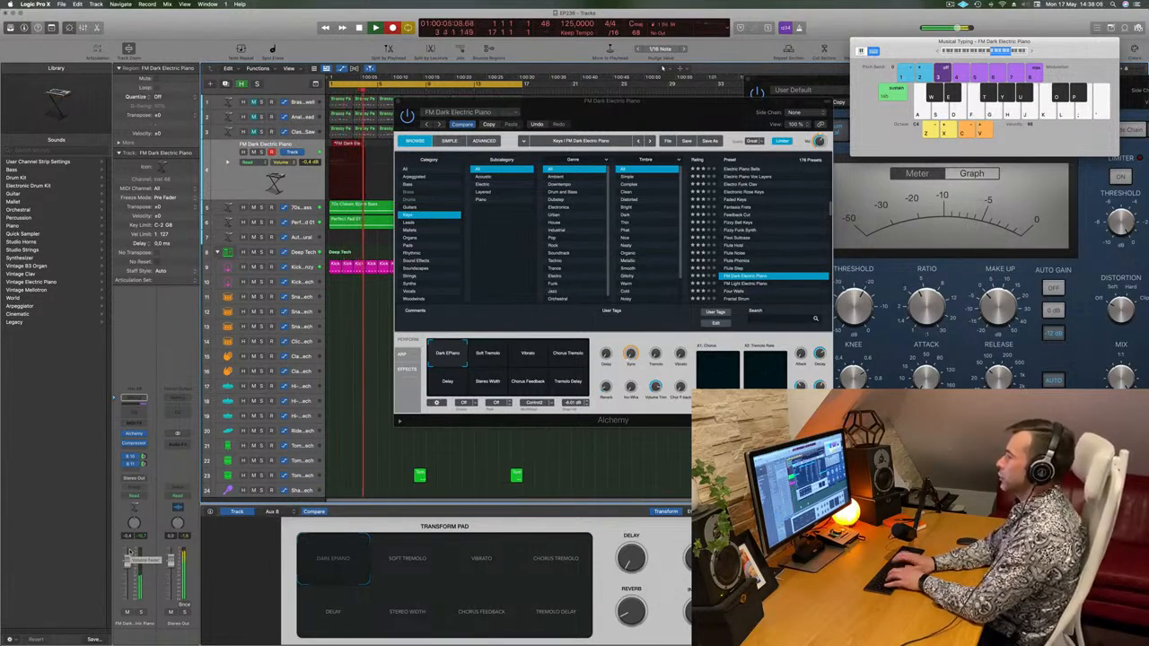
key(l)
key(k)
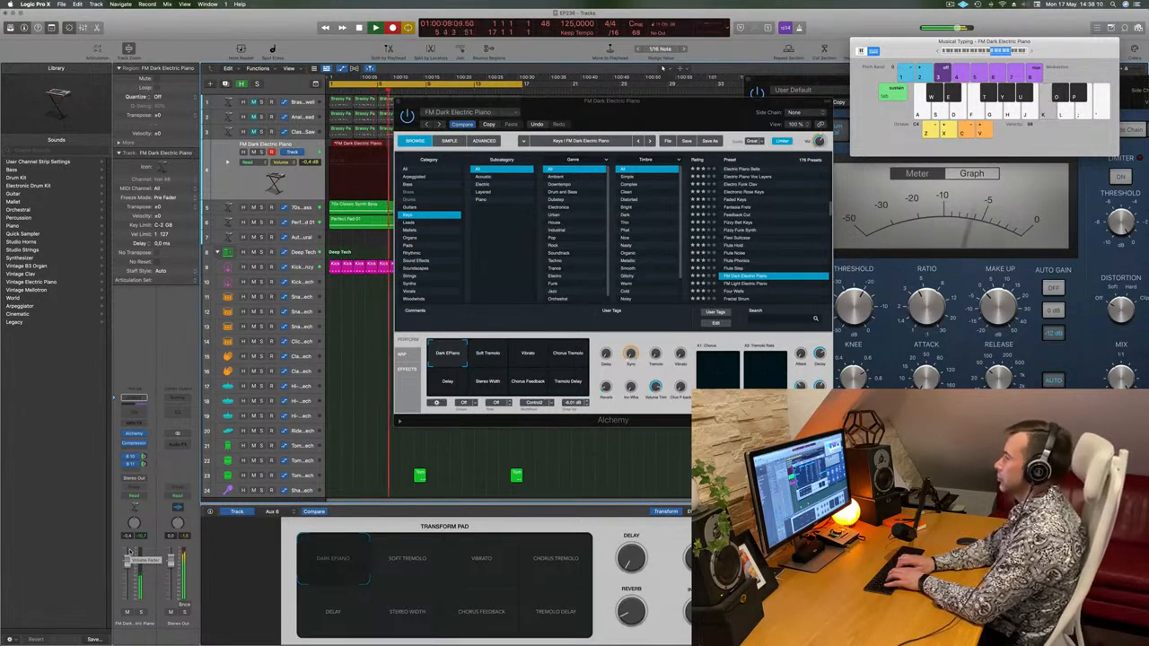
key(j)
key(h)
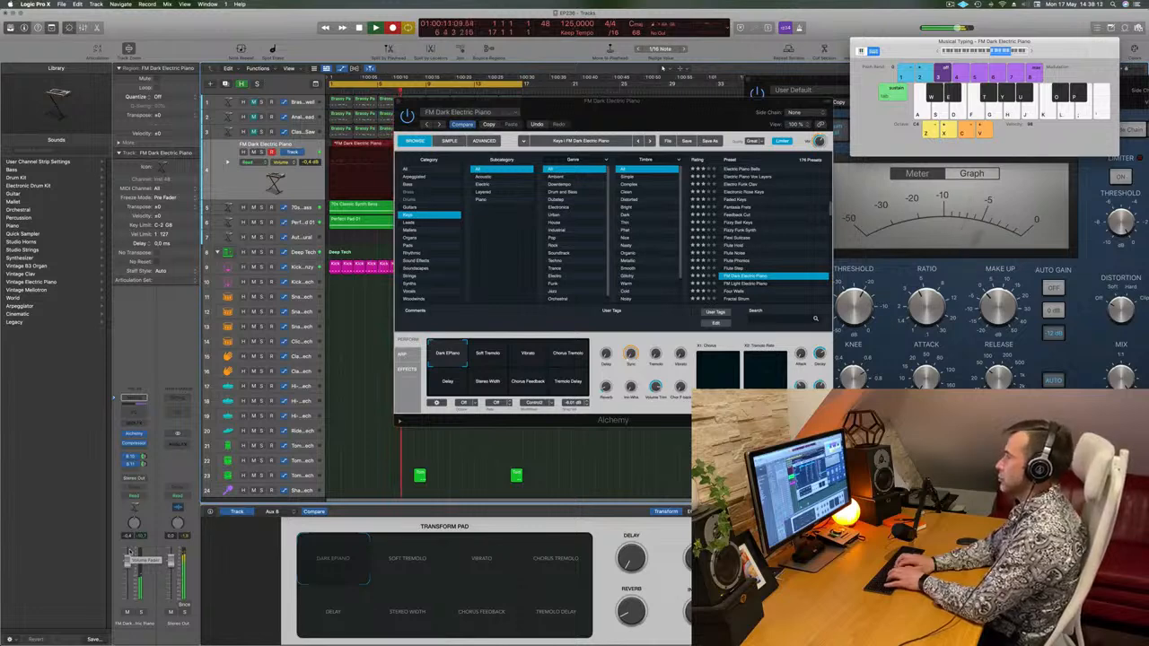
key(k)
key(g)
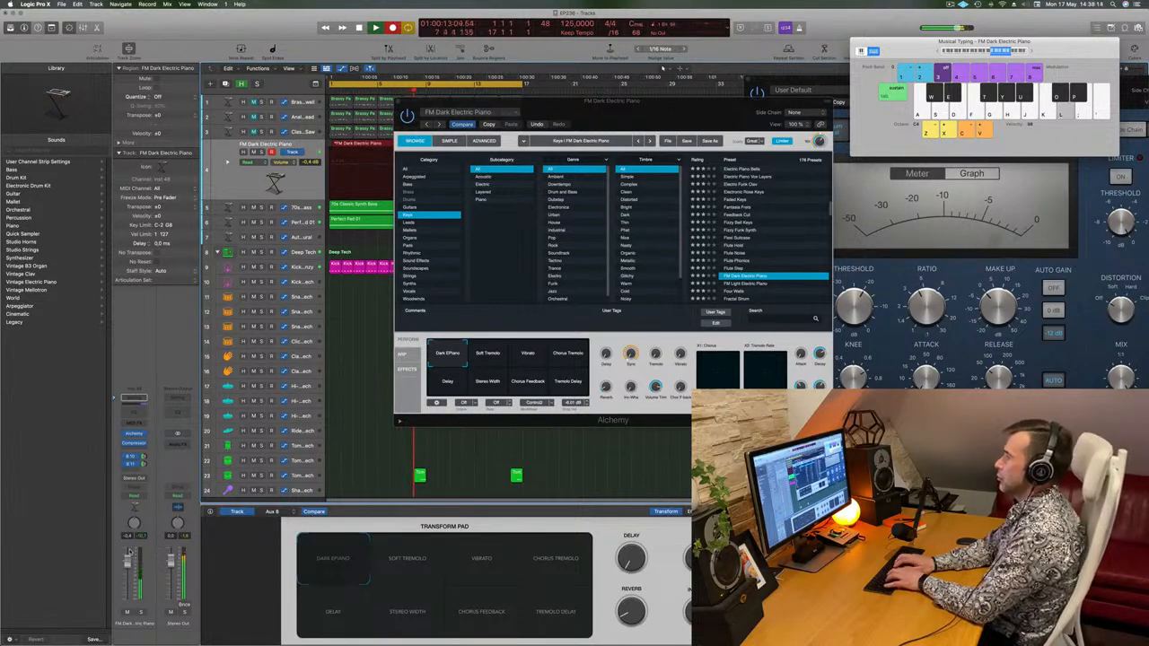
key(j)
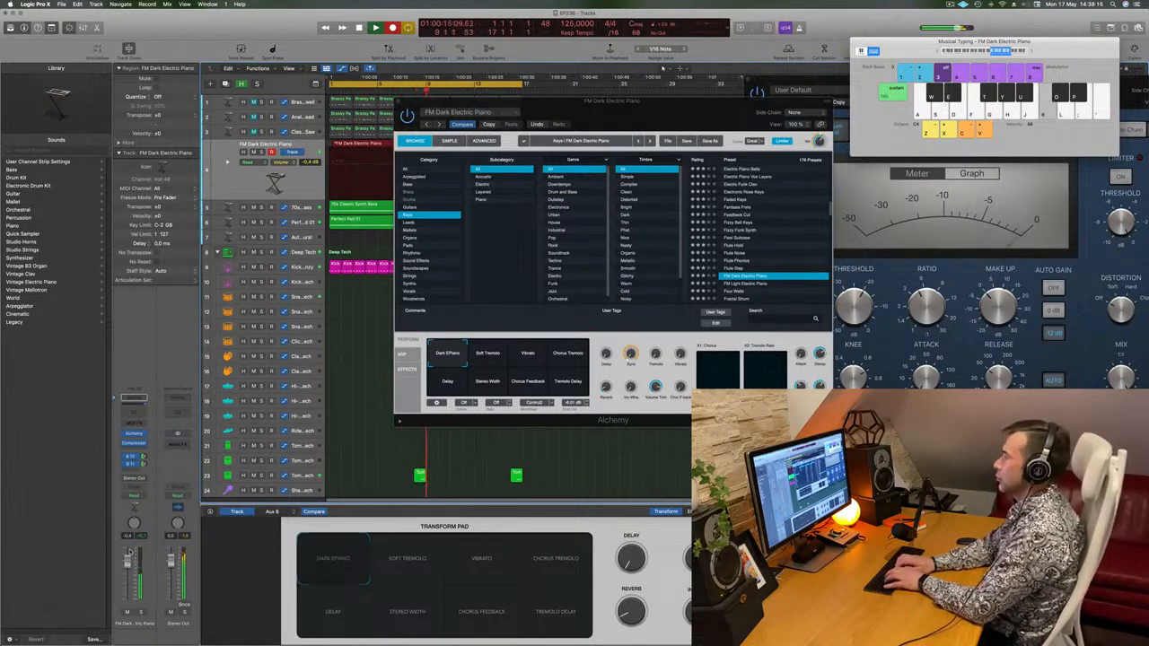
key(k)
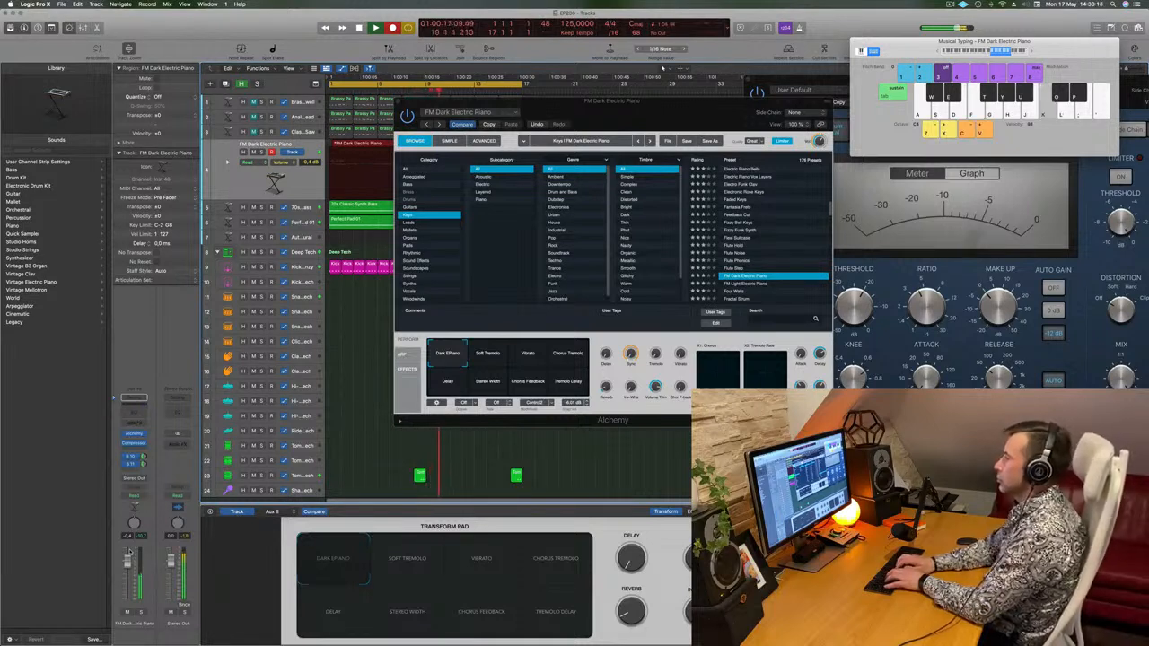
key(h)
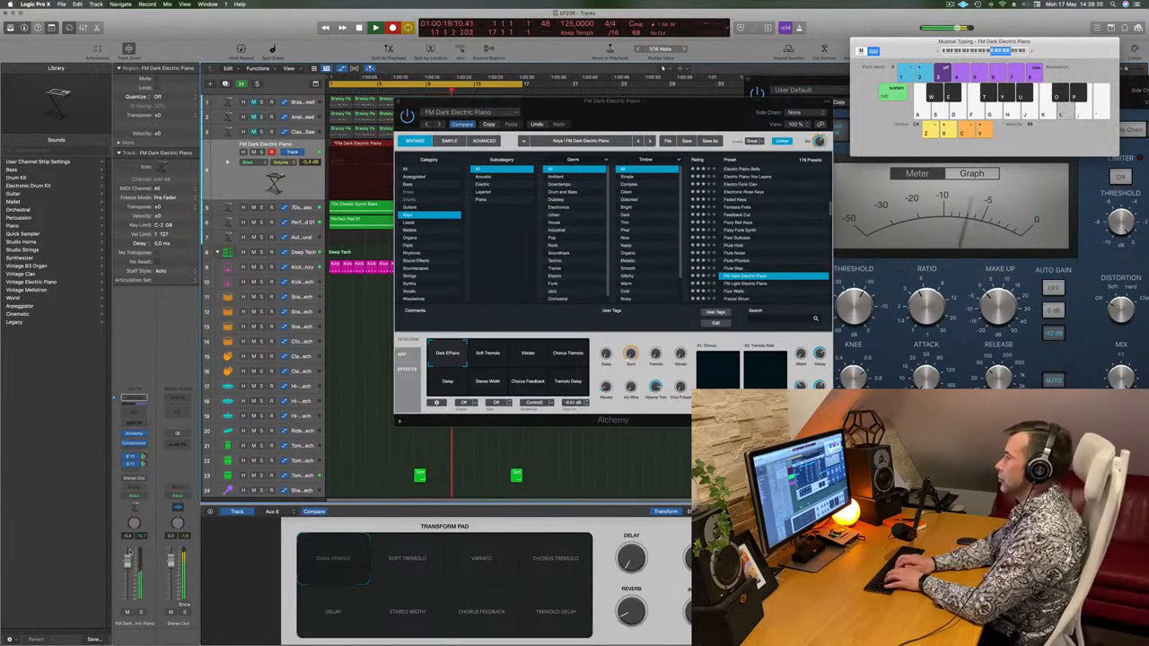
key(space)
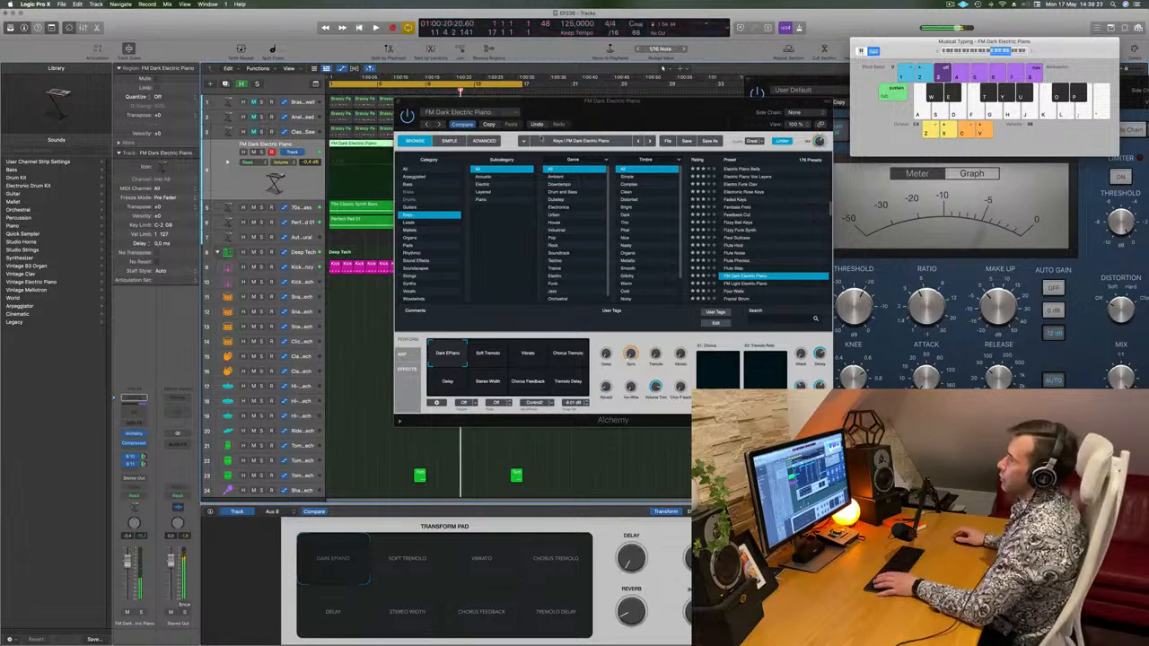
- Uncover the tracks behind the Alchemy window, play the recorded take from bar 1, and review its notes in the Piano Roll
drag(530, 100, 869, 87)
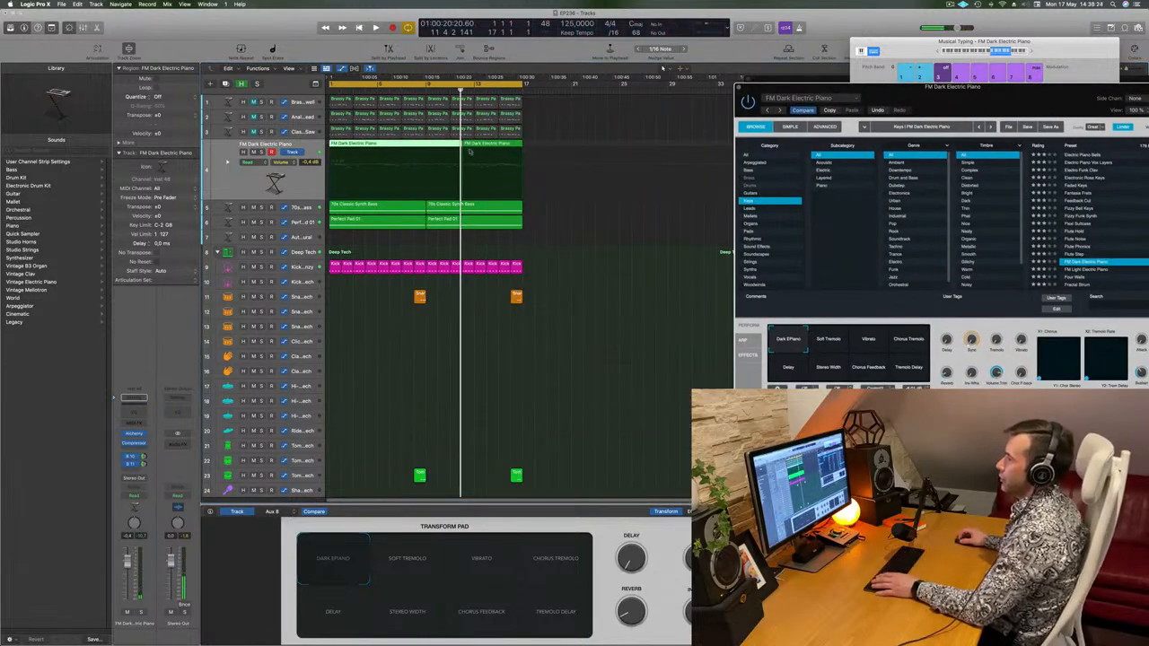
click(515, 437)
key(space)
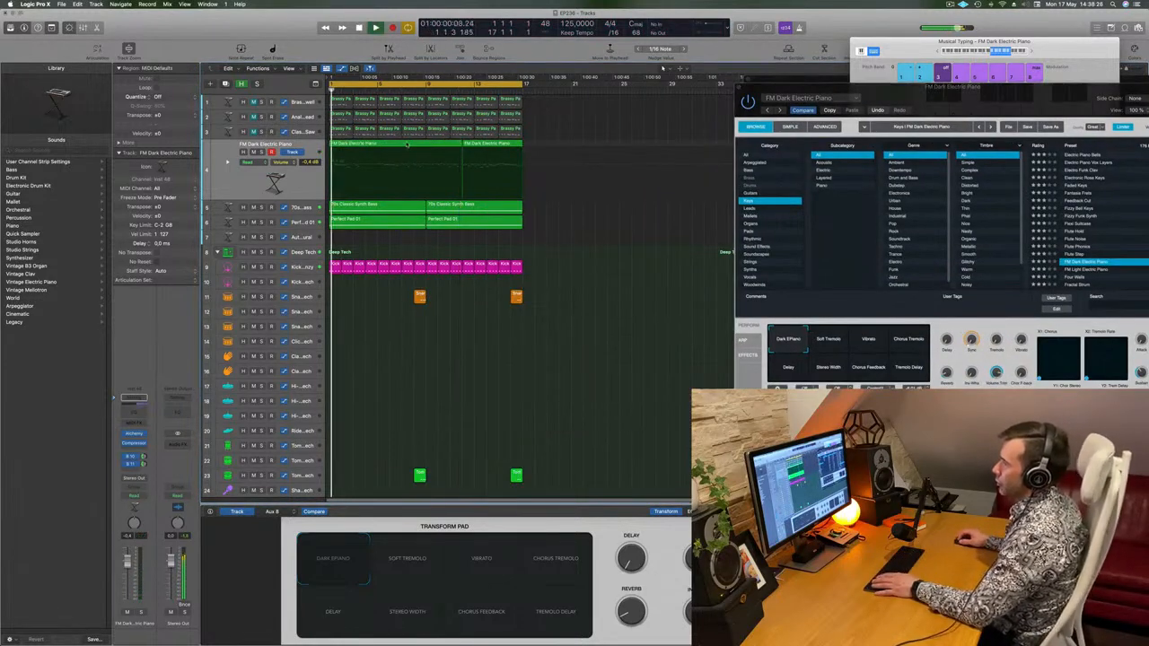
double_click(407, 144)
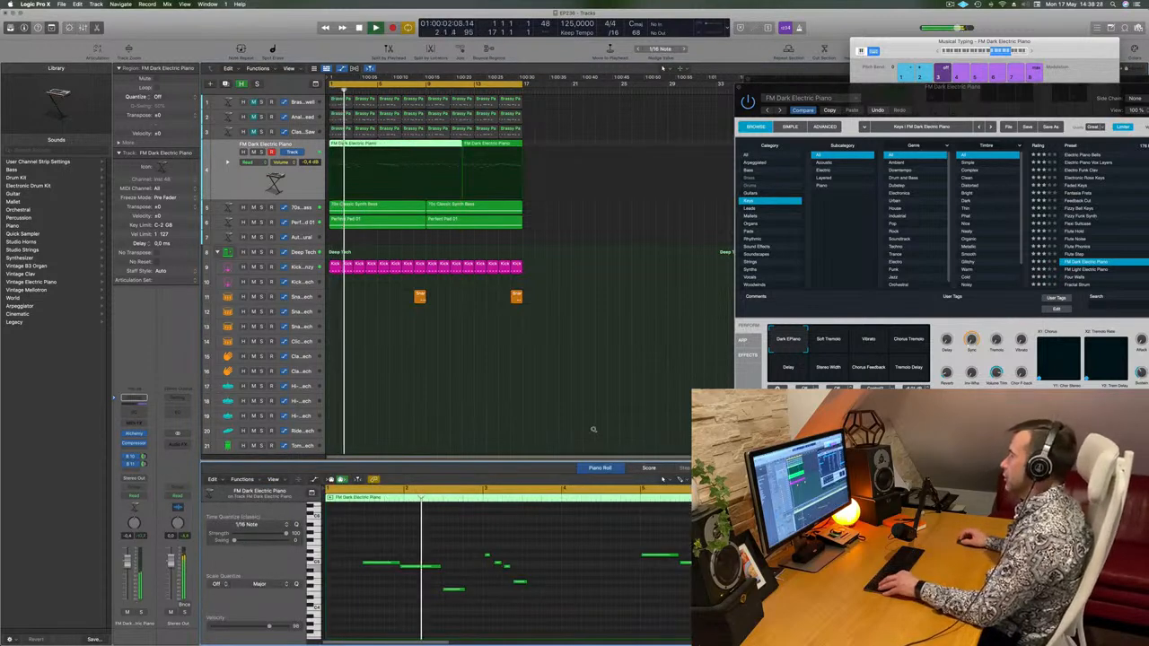
scroll(628, 597, down, 3)
scroll(629, 597, down, 2)
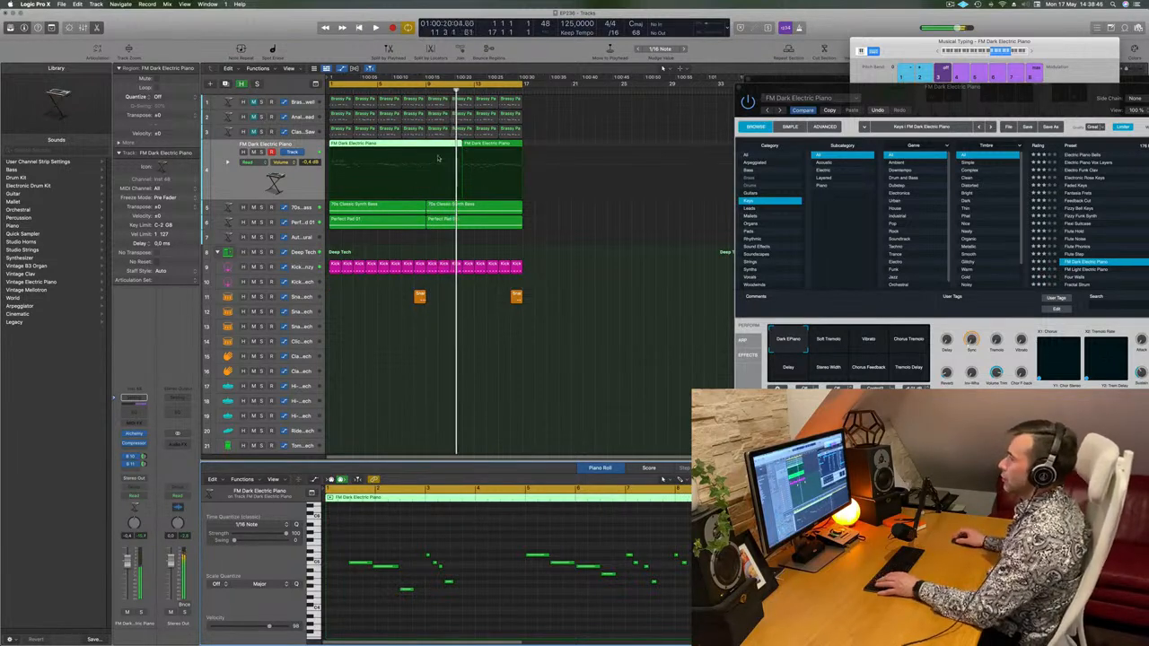
- Cut the first four bars off the first FM Dark Electric Piano region and move the remainder to bar 1
super+double_click(376, 145)
click(361, 146)
key(Delete)
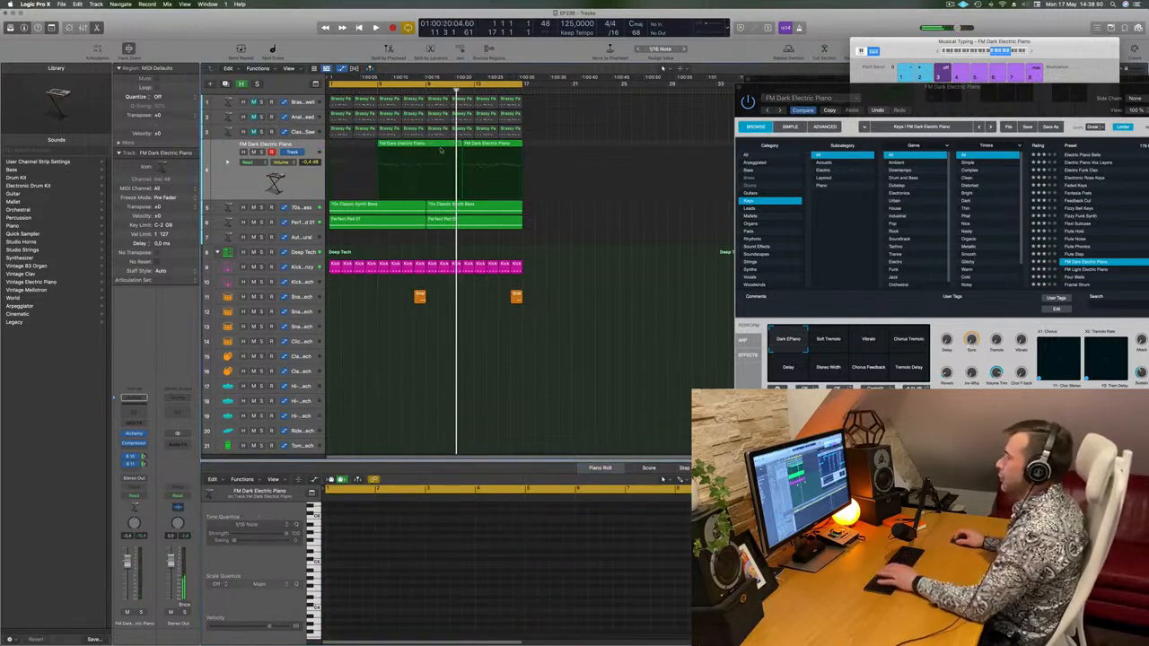
drag(429, 150, 374, 149)
- Split the moved region at bar 3 and delete all electric piano regions after its first two bars
super+click(353, 146)
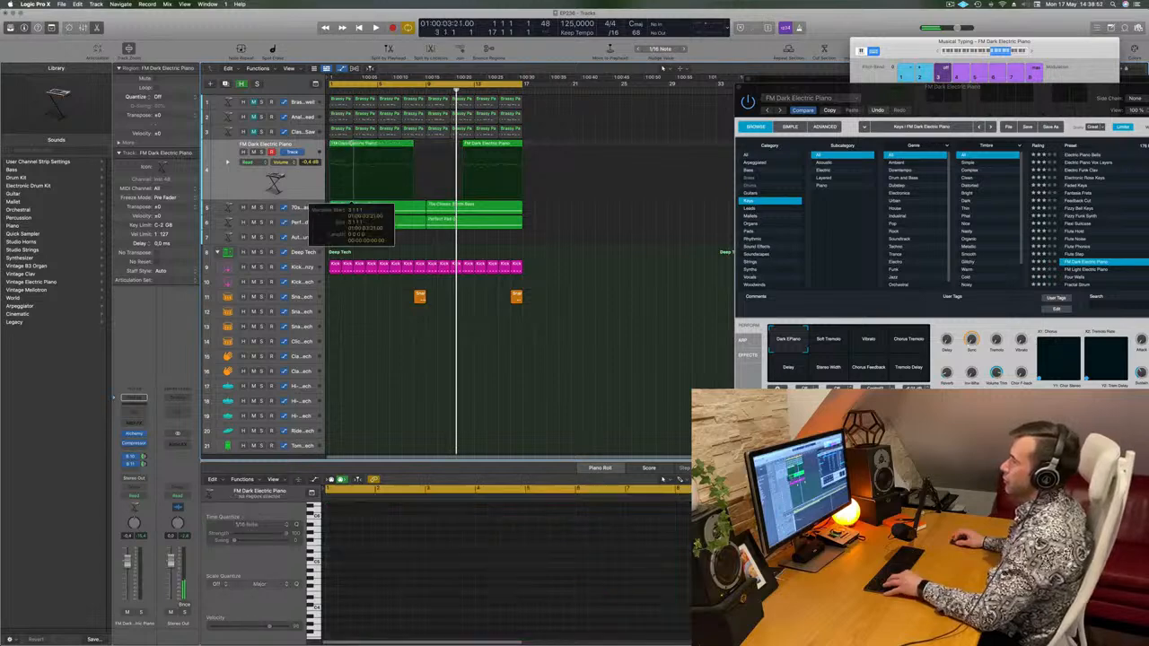
drag(543, 144, 362, 157)
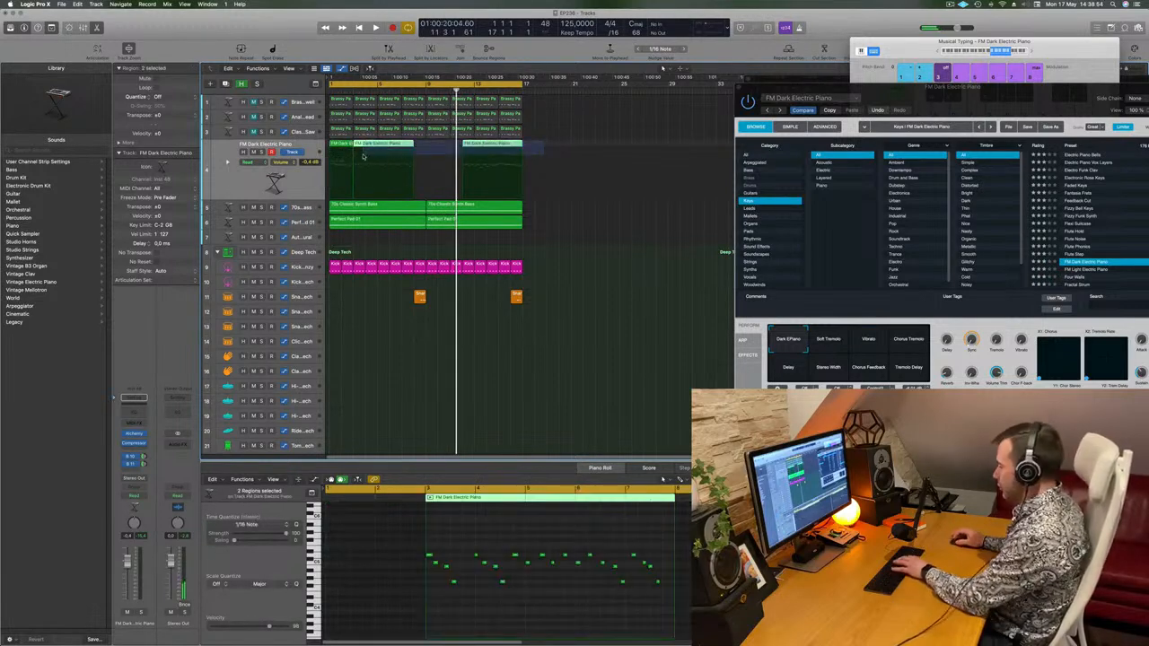
key(Delete)
- Play the trimmed two-bar electric piano region from the beginning and inspect its four notes up close in the Piano Roll
key(Return)
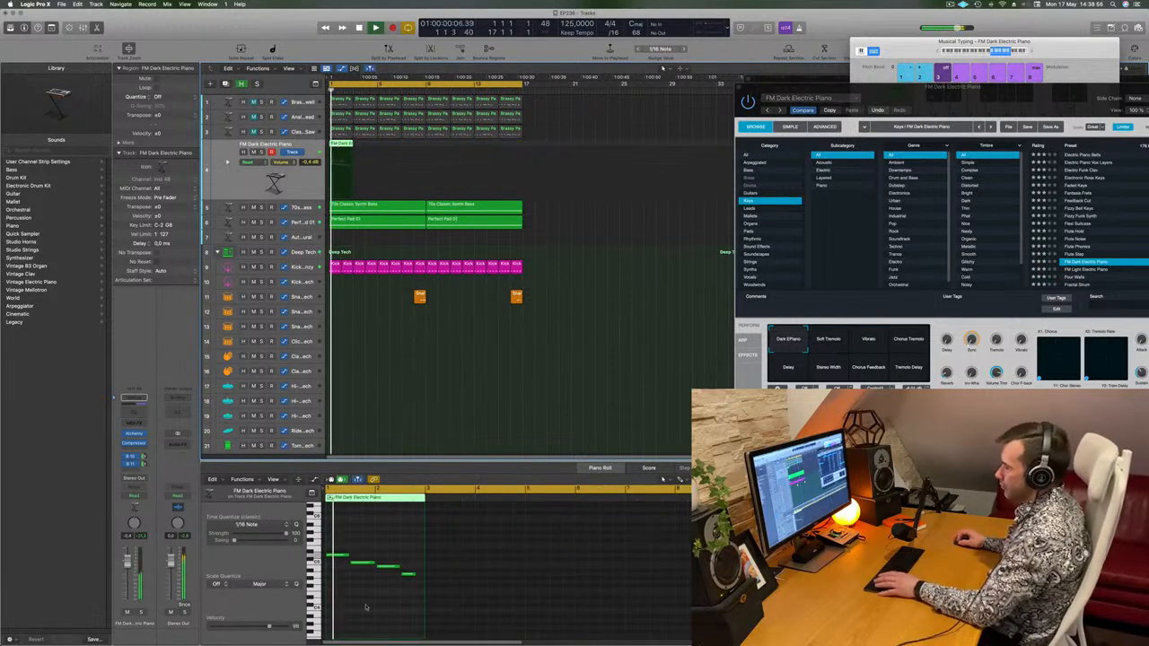
key(space)
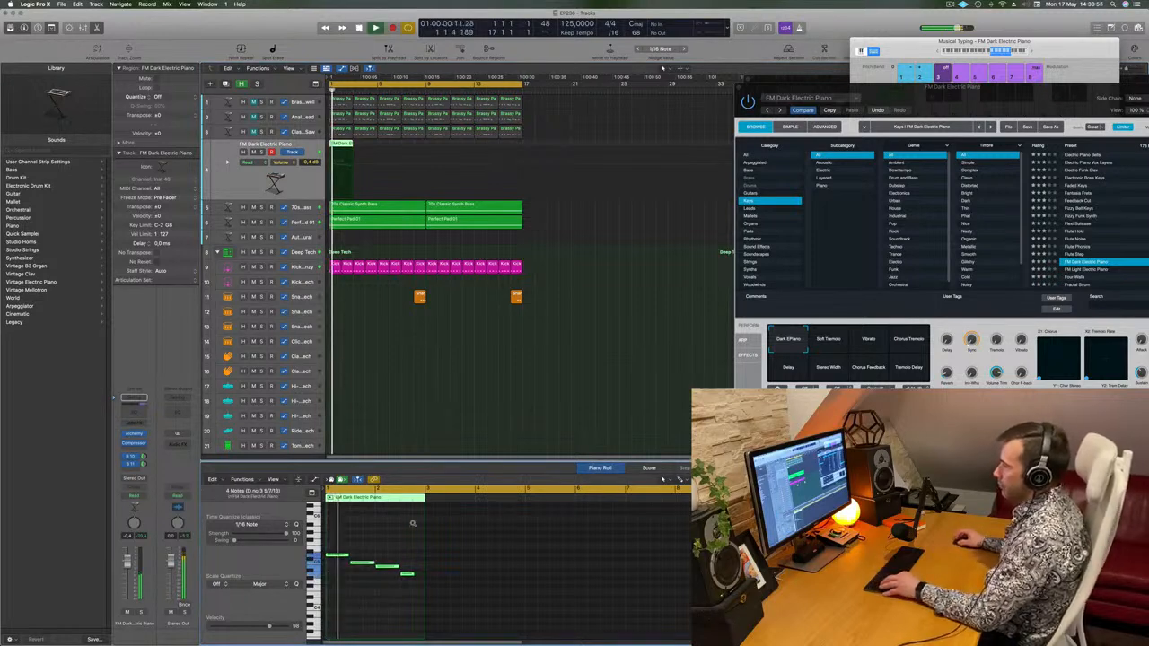
key(super+Right)
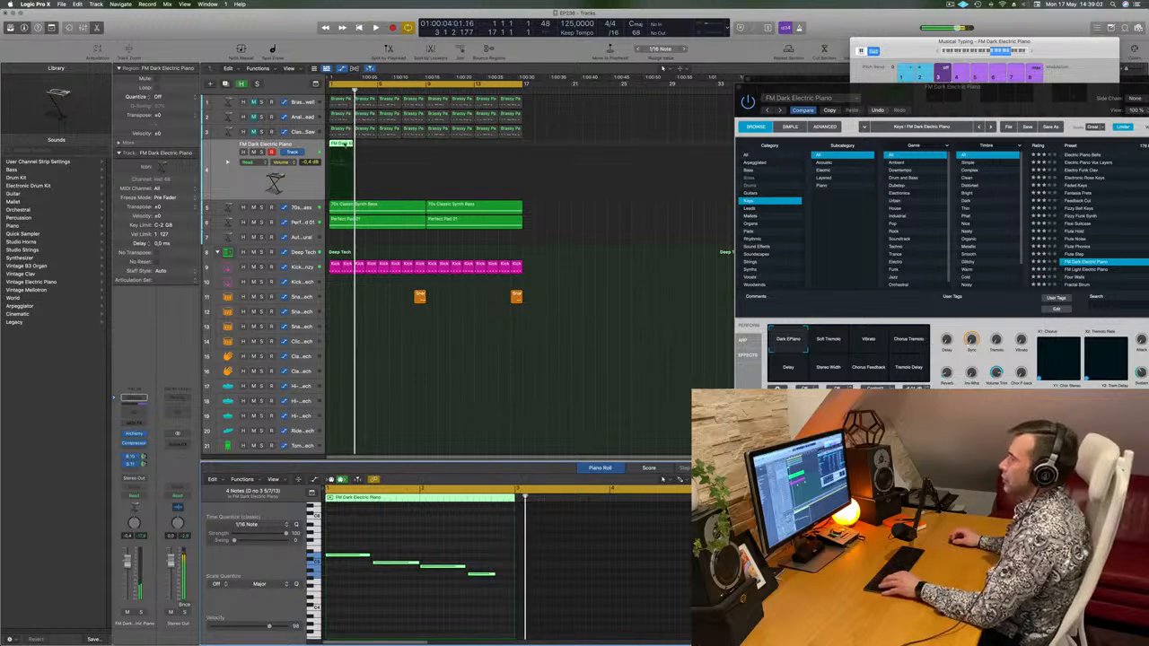
- Repeat the two-bar FM Dark Electric Piano region to fill all 16 bars, and play the result from bar 1 with all its regions selected
key(super+r)
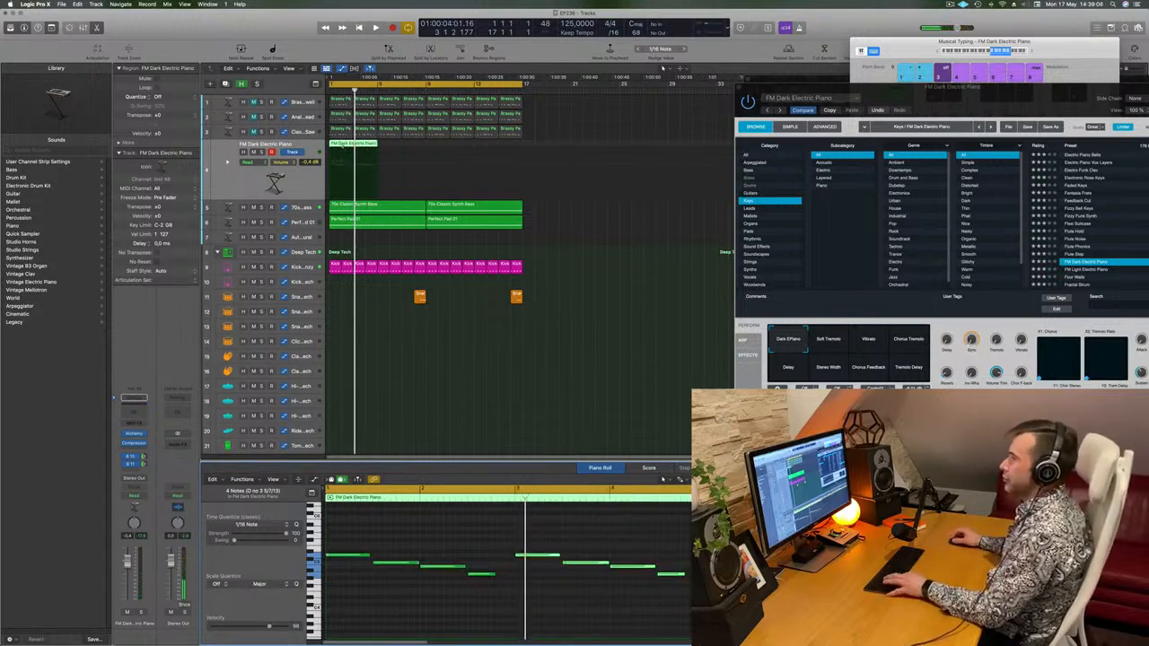
key(super+z)
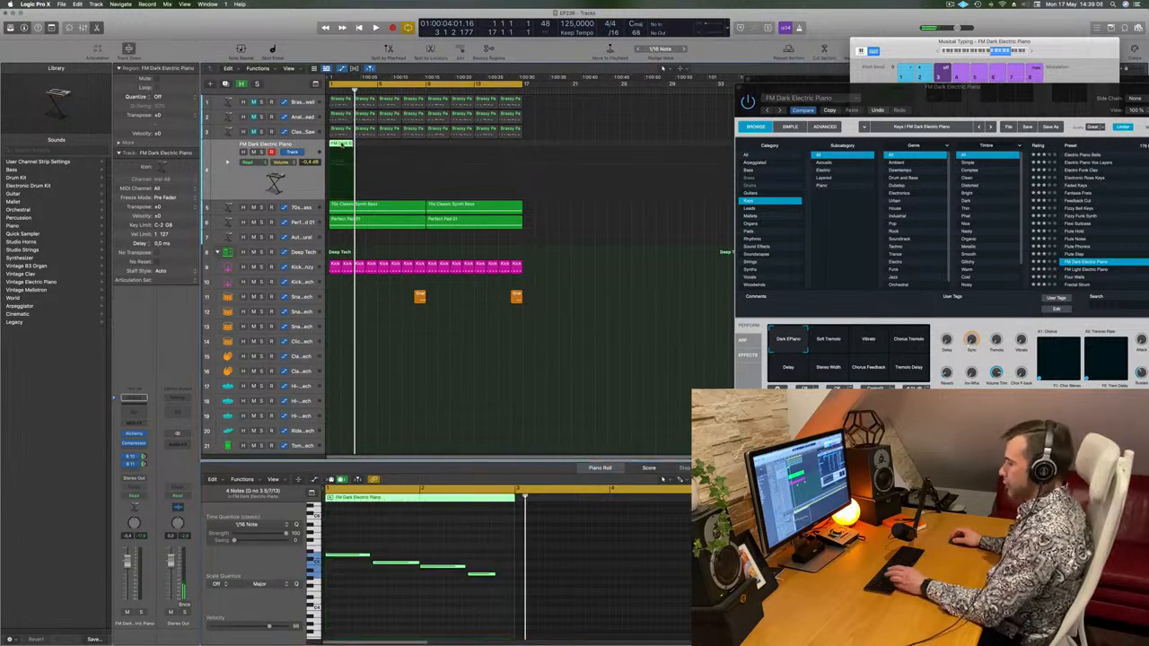
key(super+r)
key(super+r)
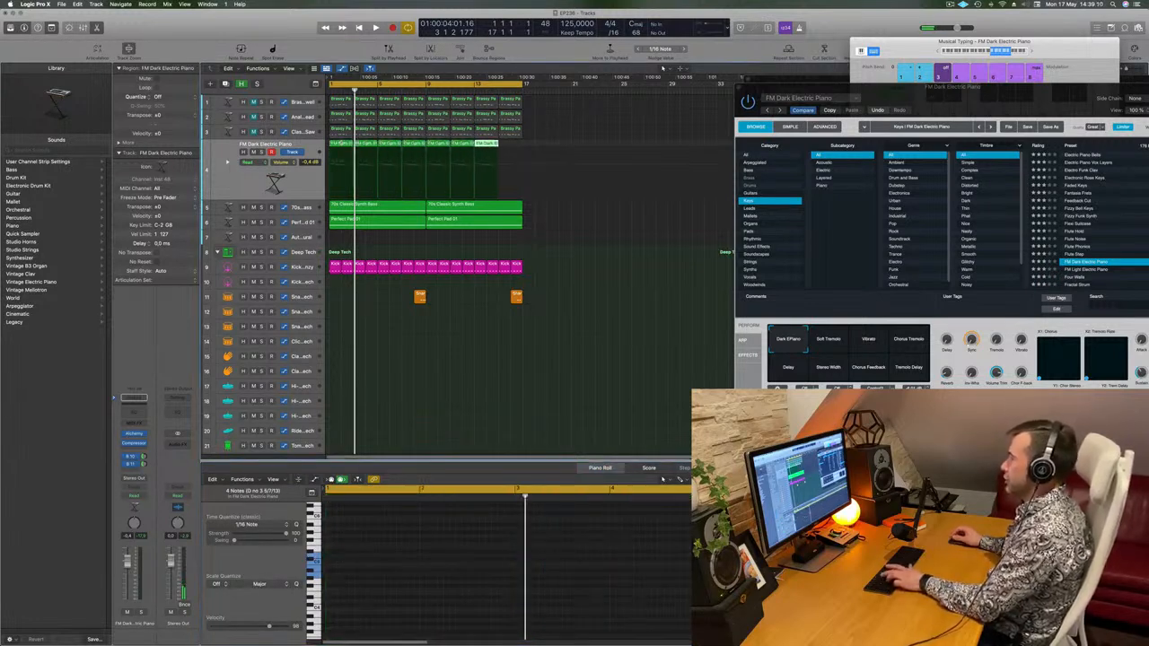
key(space)
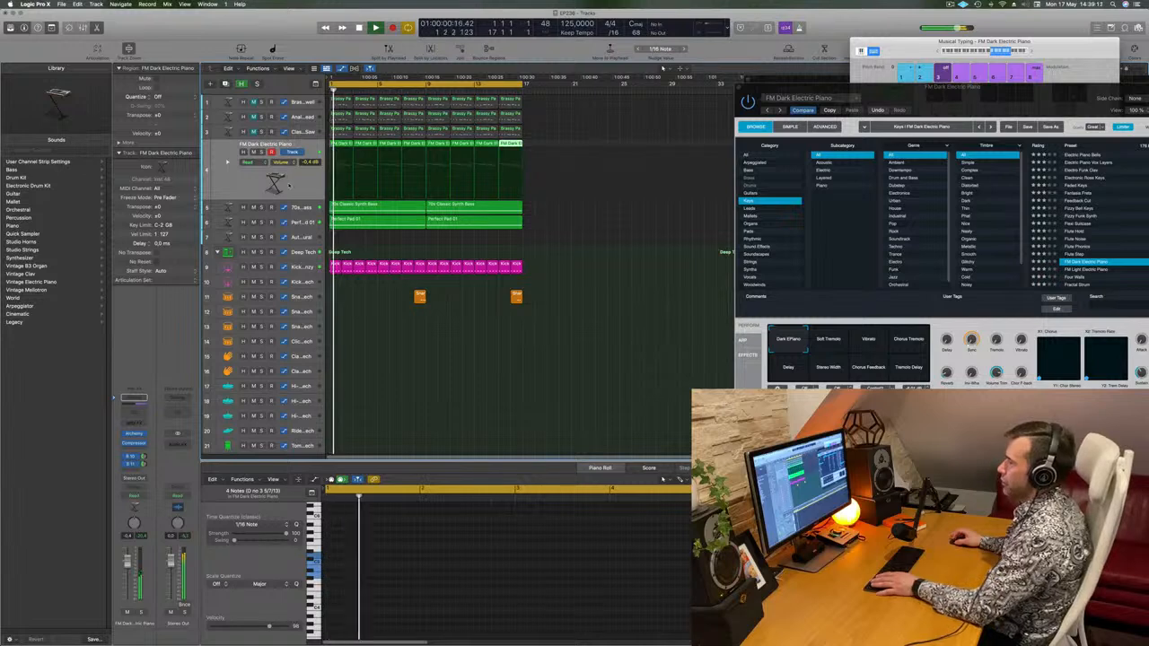
click(289, 188)
key(space)
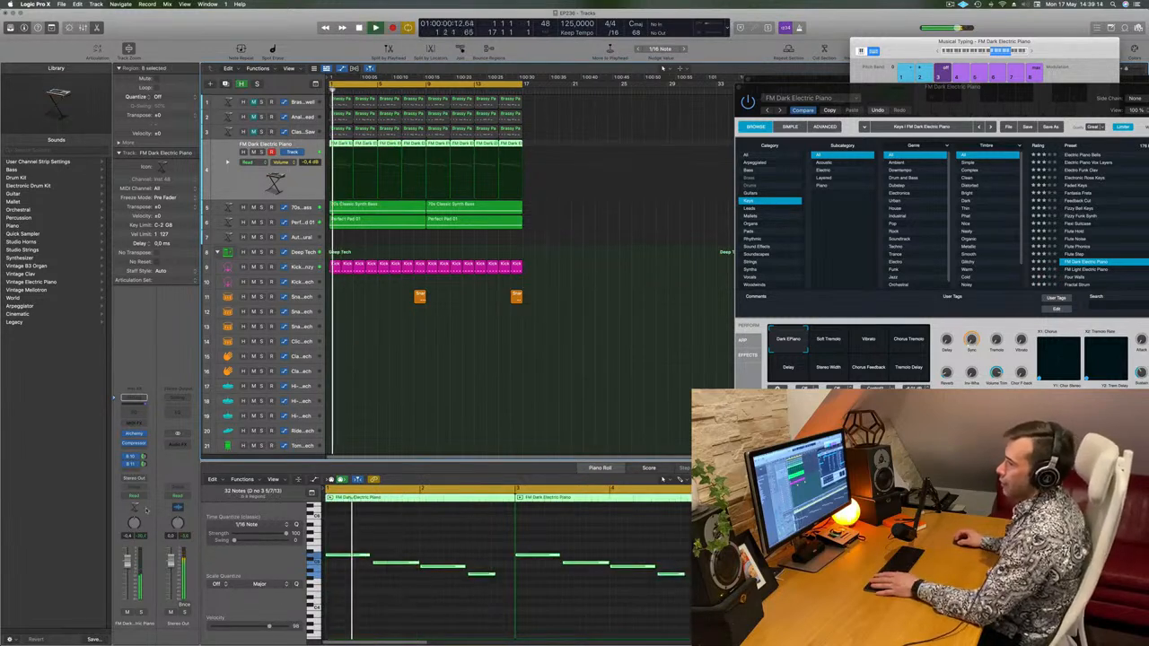
- Insert a stereo Step FX multi-effect after the Compressor on the FM Dark Electric Piano track and reposition its window
click(136, 448)
mouse_move(186, 595)
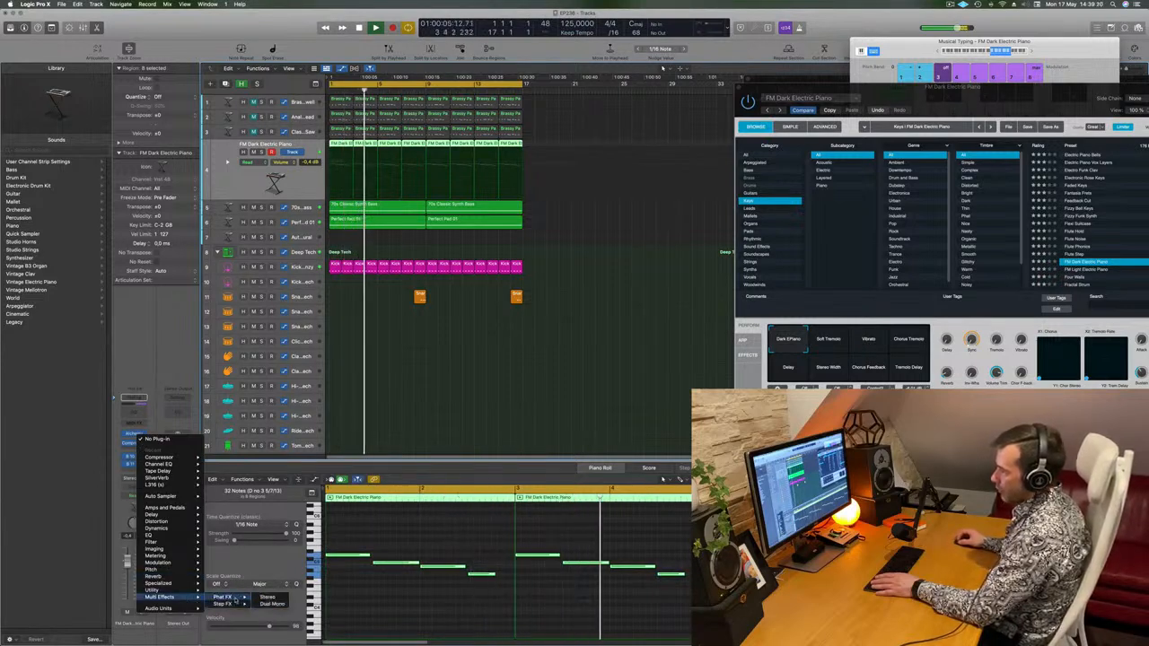
mouse_move(229, 605)
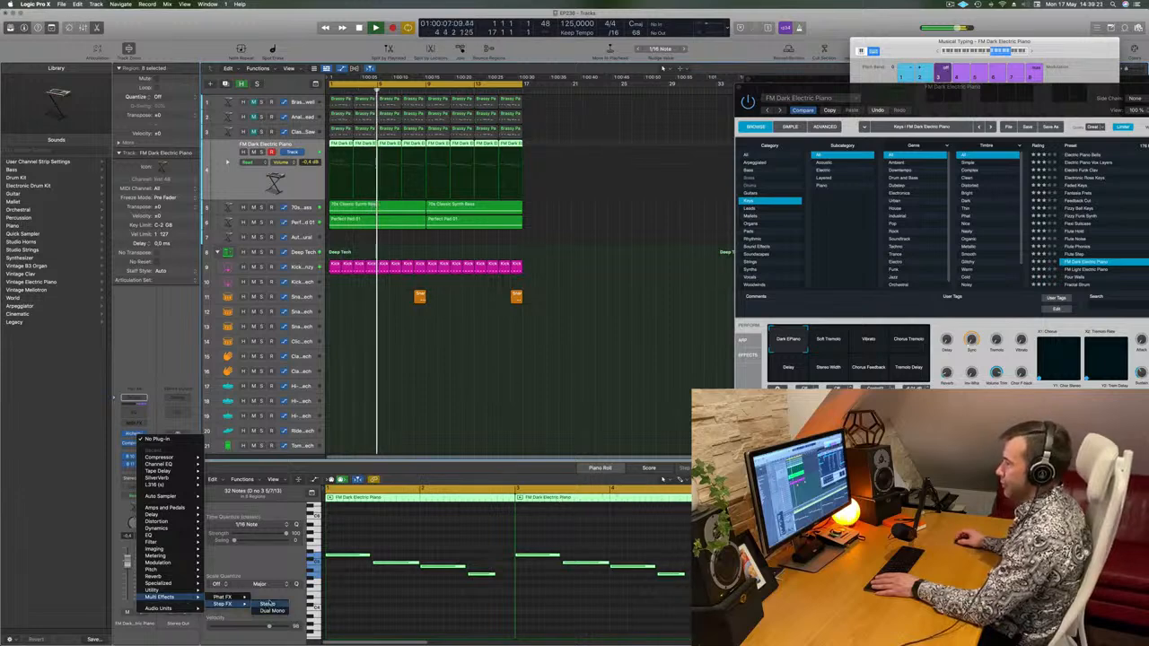
click(269, 605)
drag(577, 113, 796, 133)
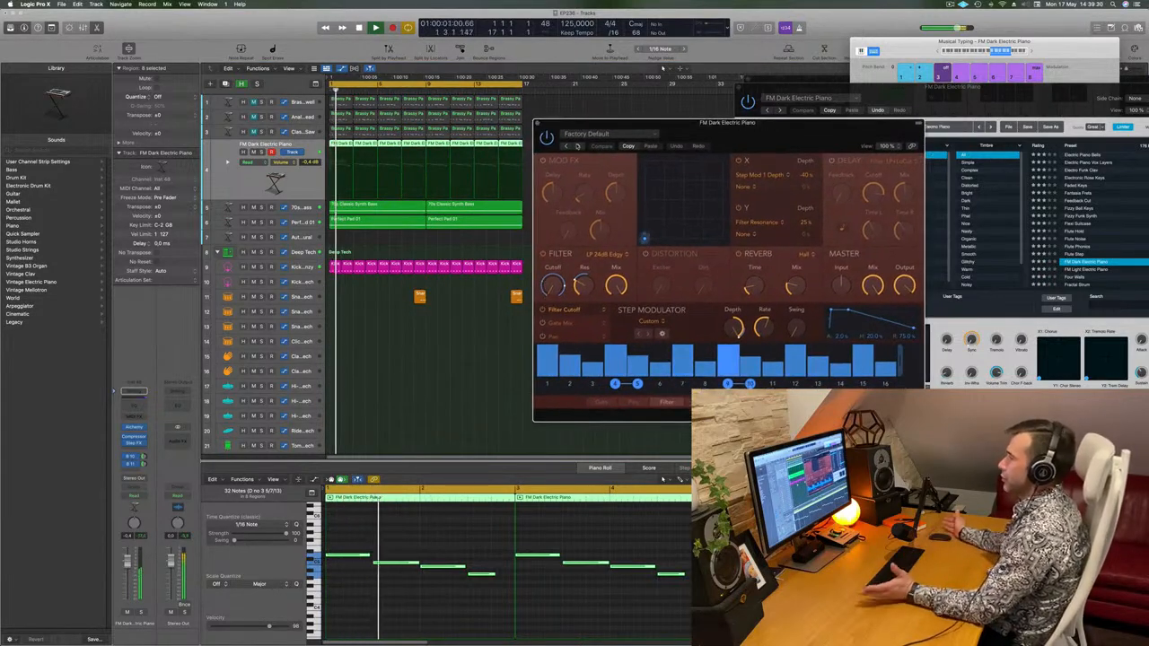
- Audition the Step FX presets Brittle Spike and Broken Echoes on the electric piano while the loop plays
drag(736, 132, 718, 129)
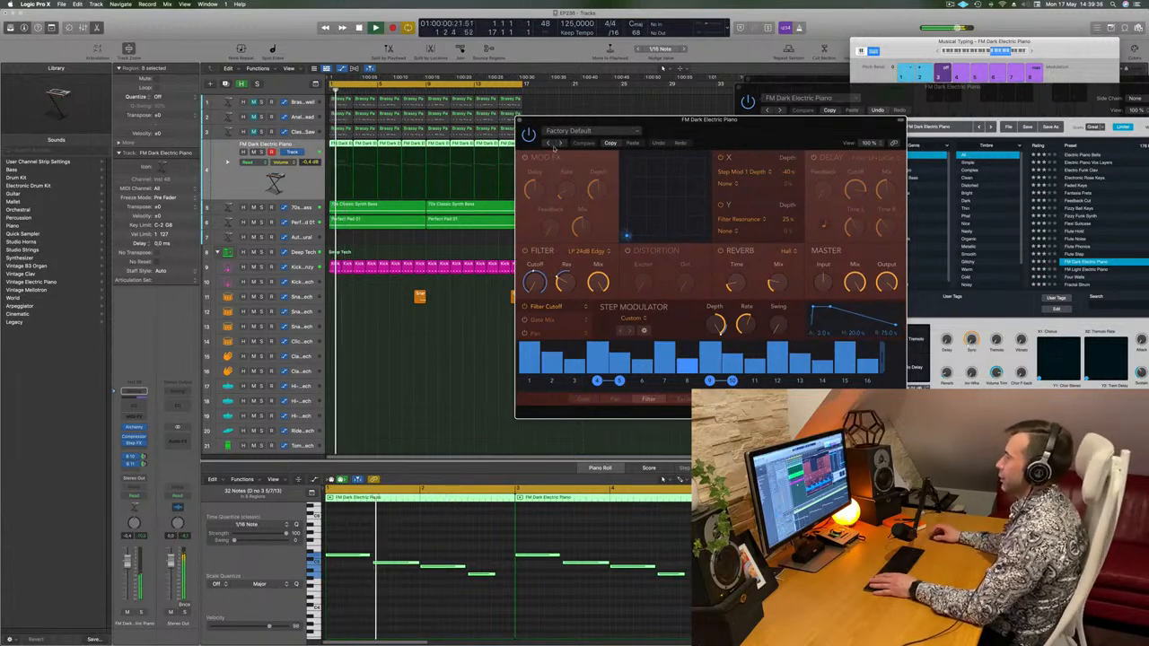
click(585, 143)
drag(719, 119, 767, 138)
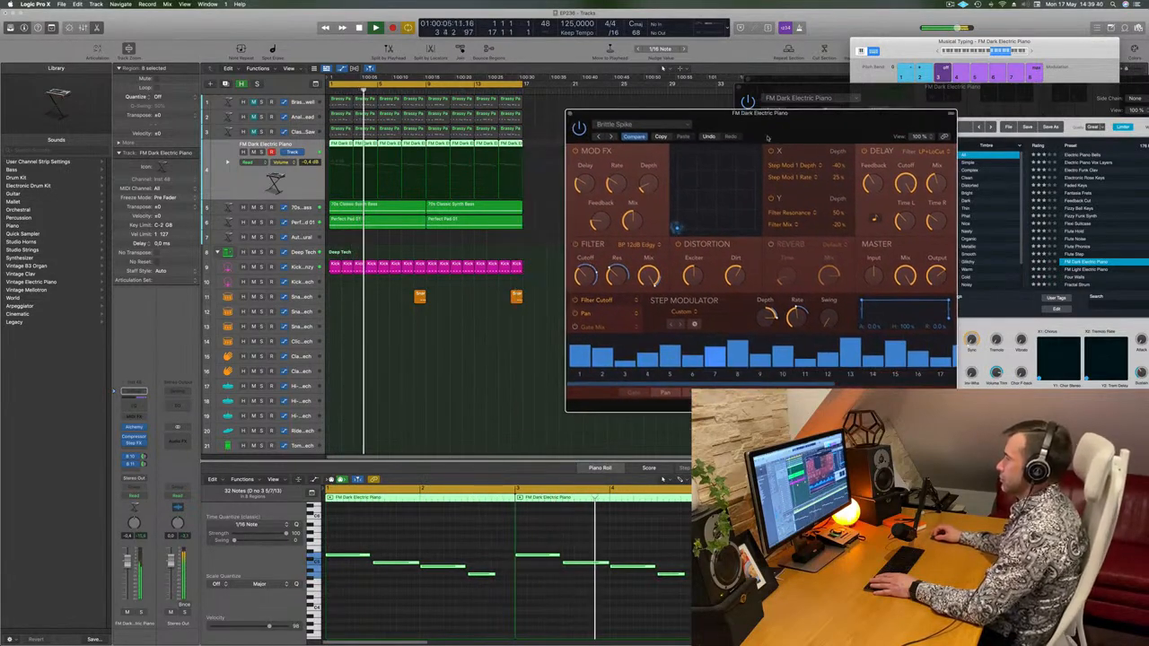
click(610, 137)
key(space)
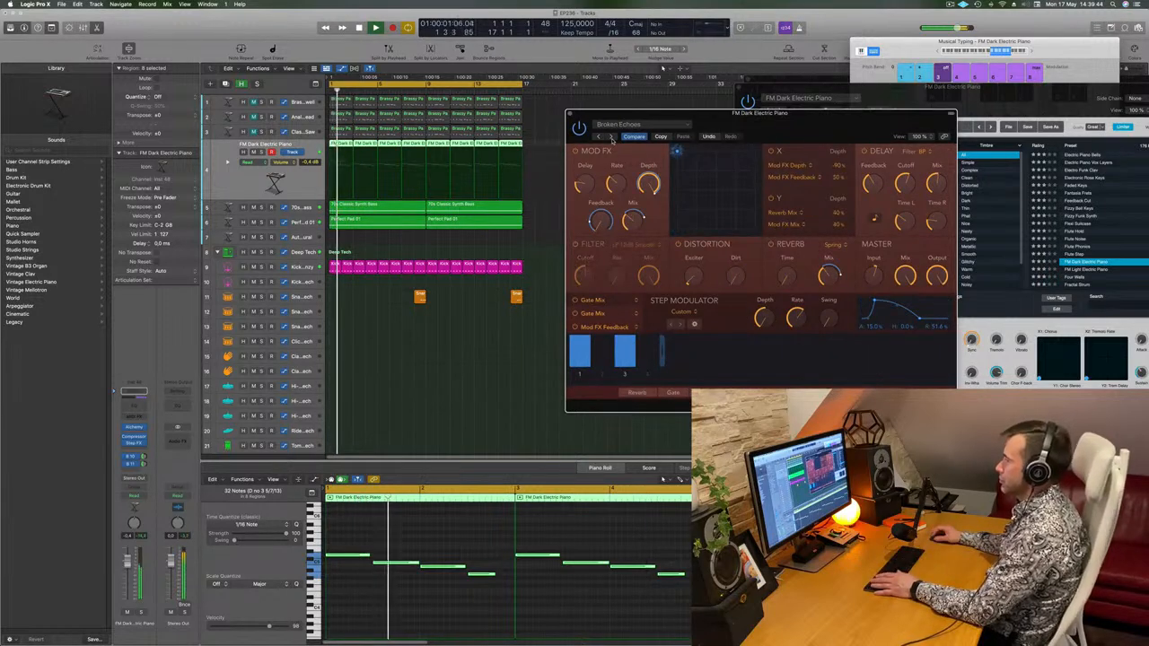
- Reshape the Step FX modulator envelope to 5.1% attack, 20.6% hold and 46.2% release, and raise its swing
drag(788, 126, 747, 139)
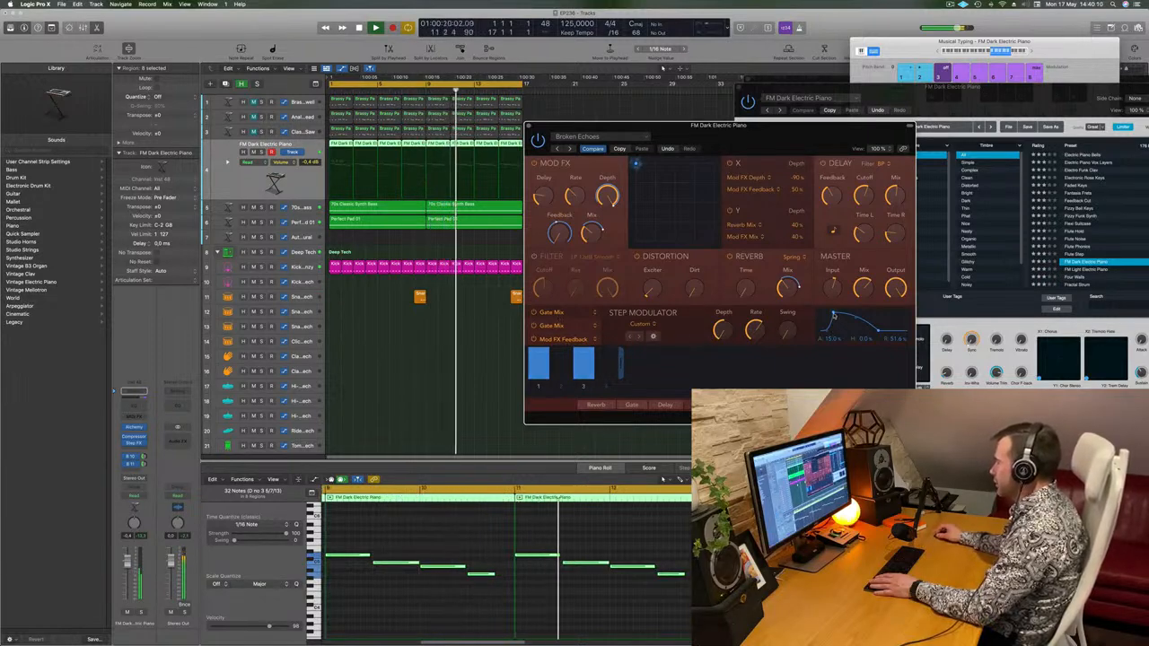
mouse_move(833, 315)
mouse_down()
mouse_move(851, 314)
mouse_move(821, 317)
mouse_up()
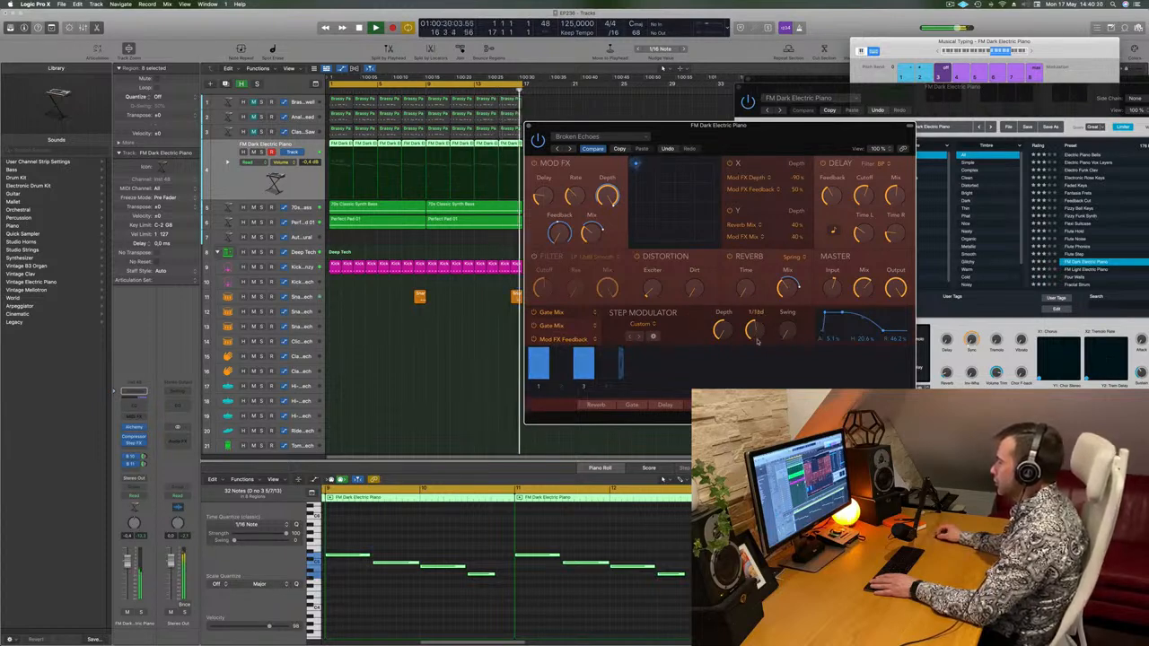
drag(785, 335, 785, 319)
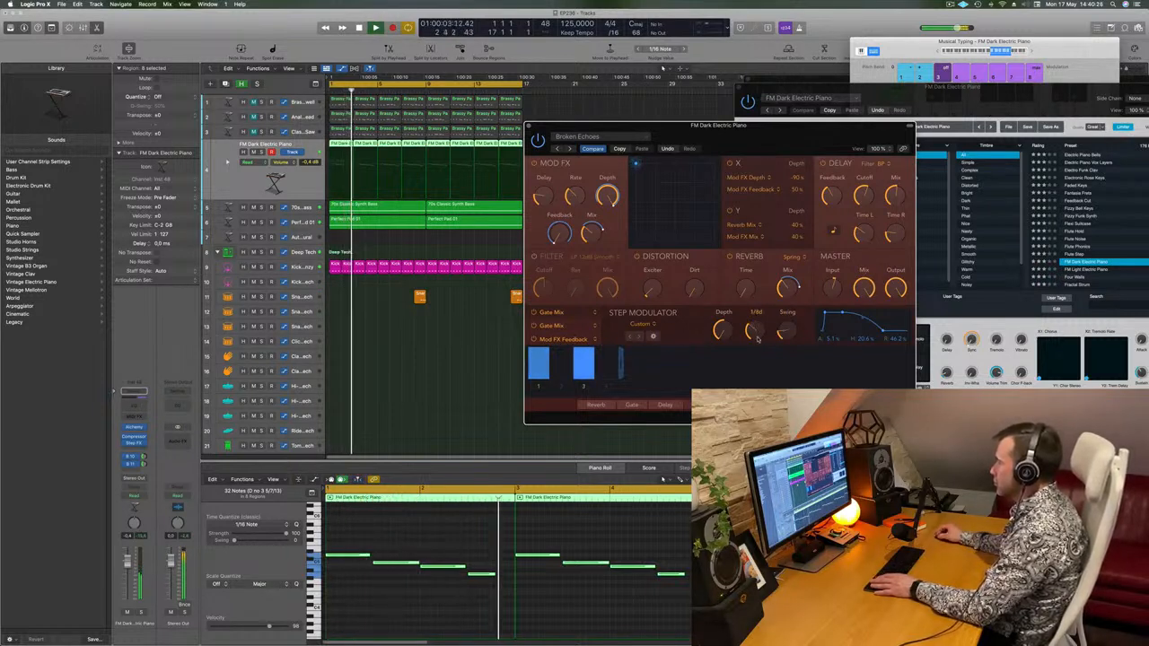
- Set the four-step modulation lane's rate to 1/16 and its depth to 82% while replaying the electric piano
drag(757, 340, 759, 327)
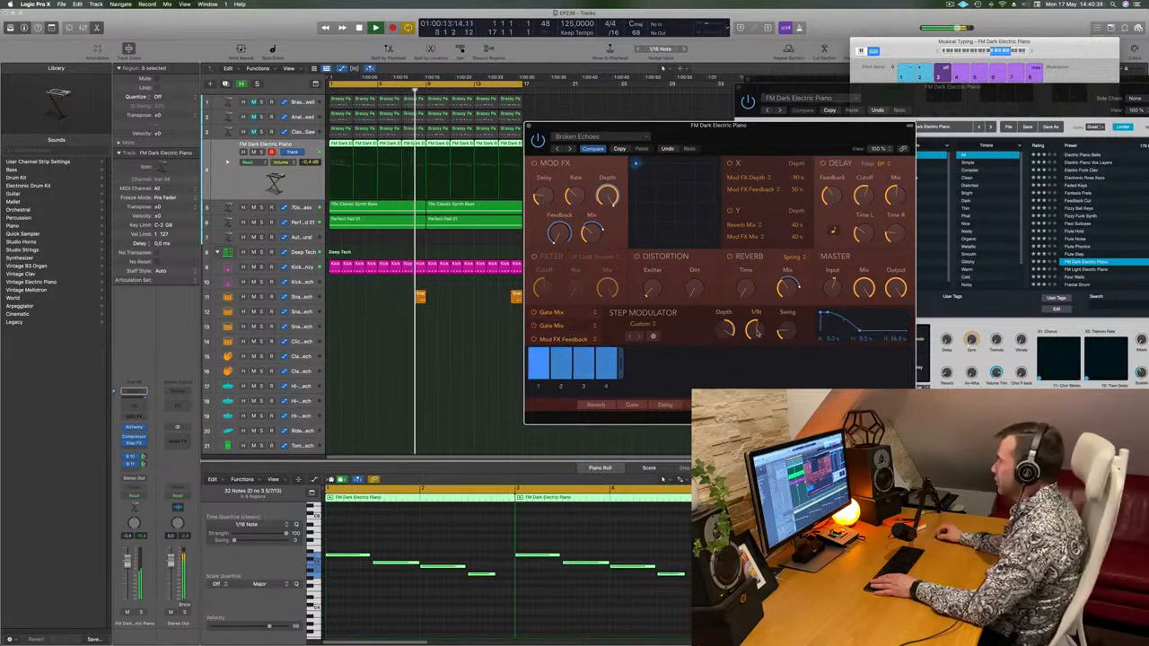
drag(756, 341, 763, 318)
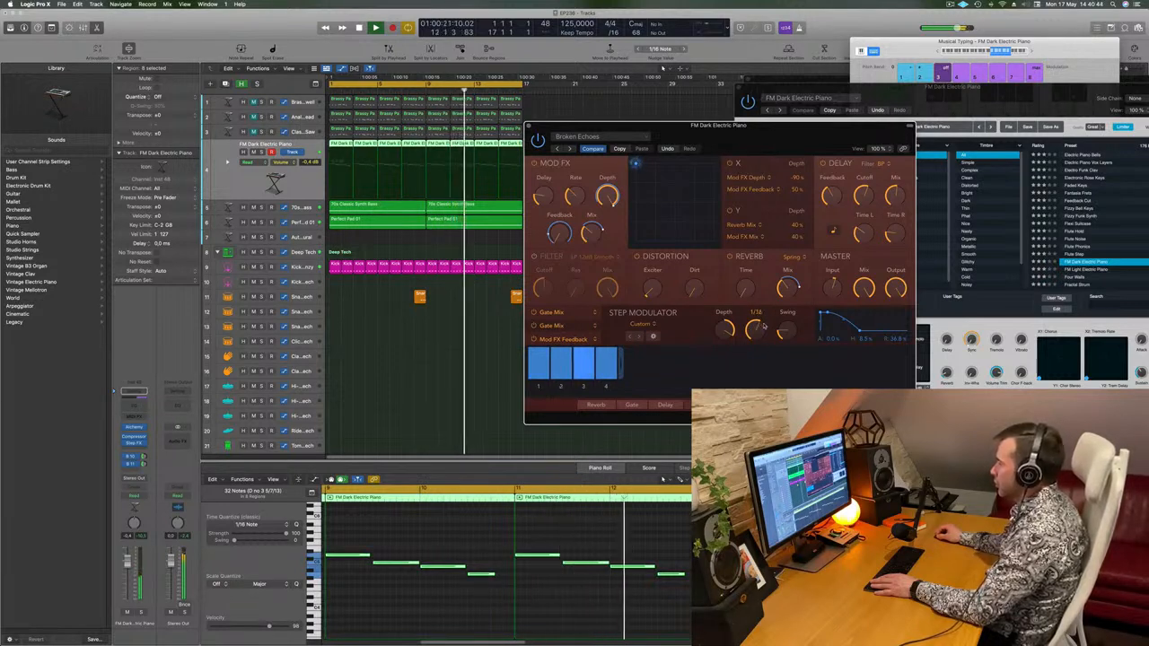
key(space)
key(space)
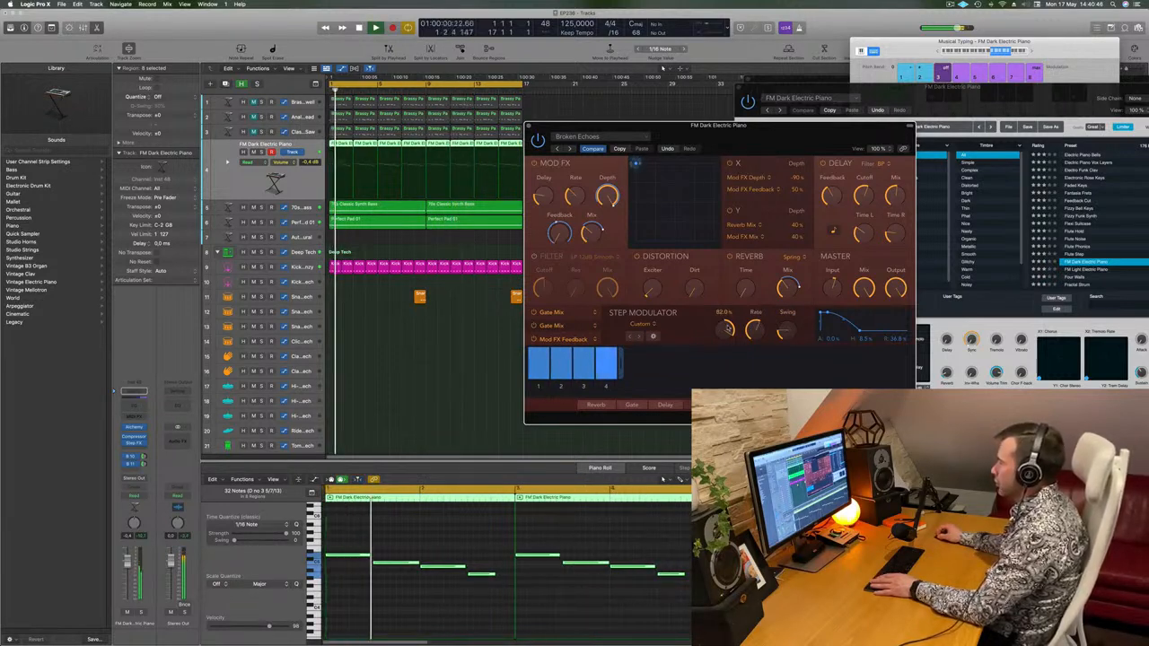
drag(732, 405, 728, 336)
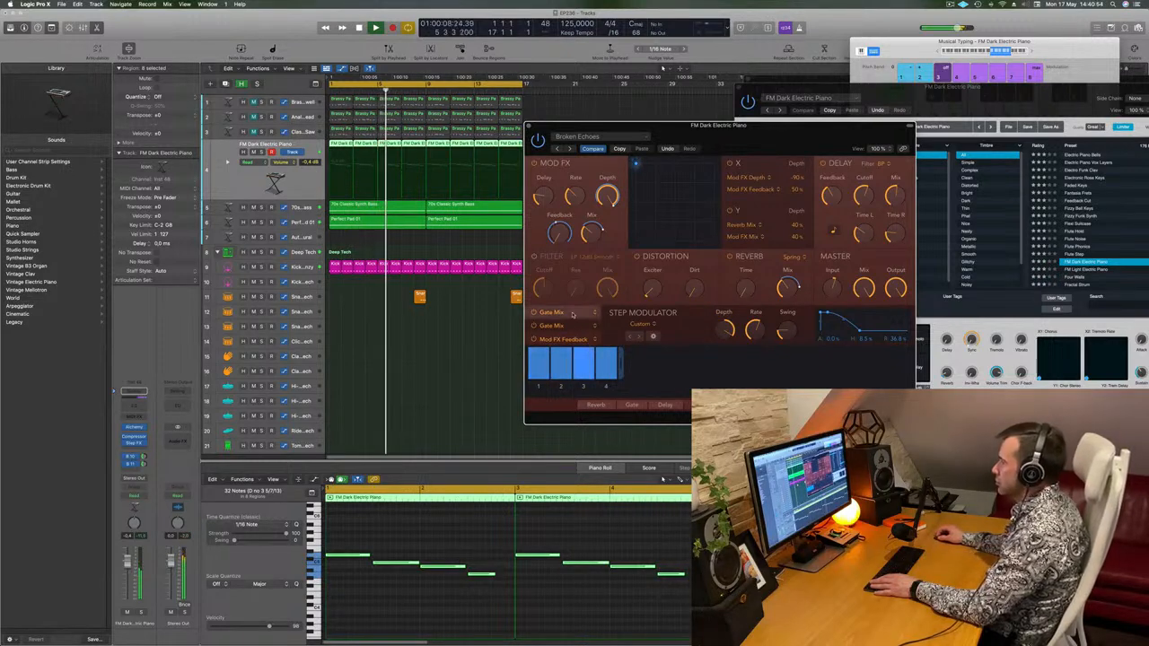
- Switch to the second Gate Mix modulation lane, set its depth to -100% and turn its swing down to minimum
click(567, 326)
drag(724, 329, 728, 263)
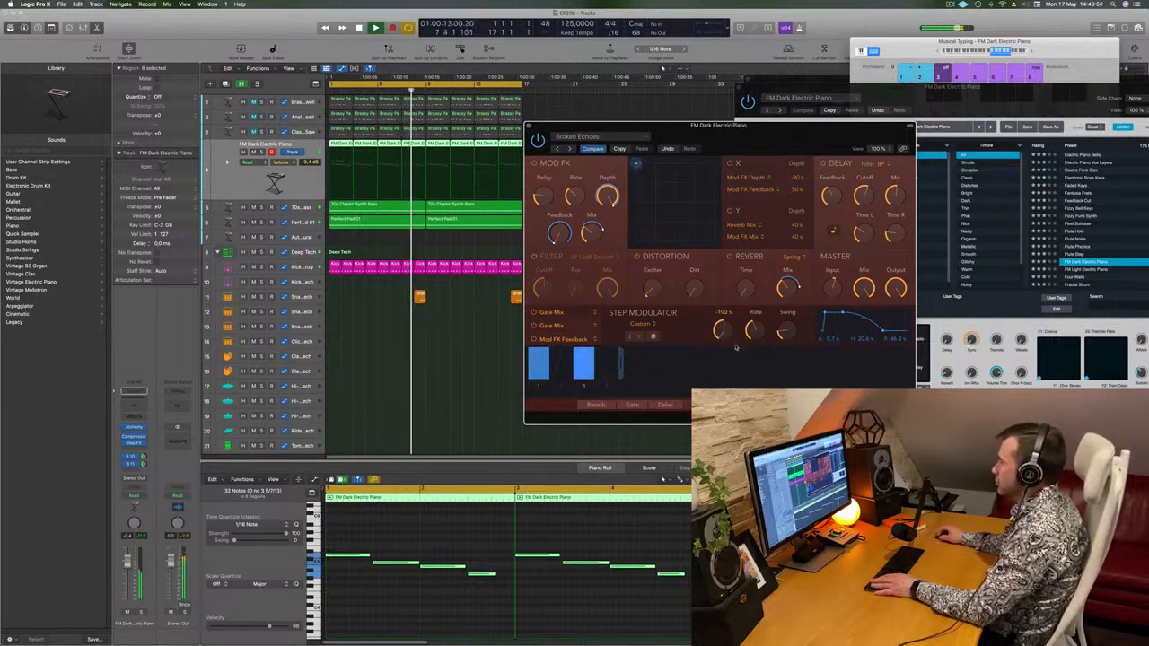
key(Return)
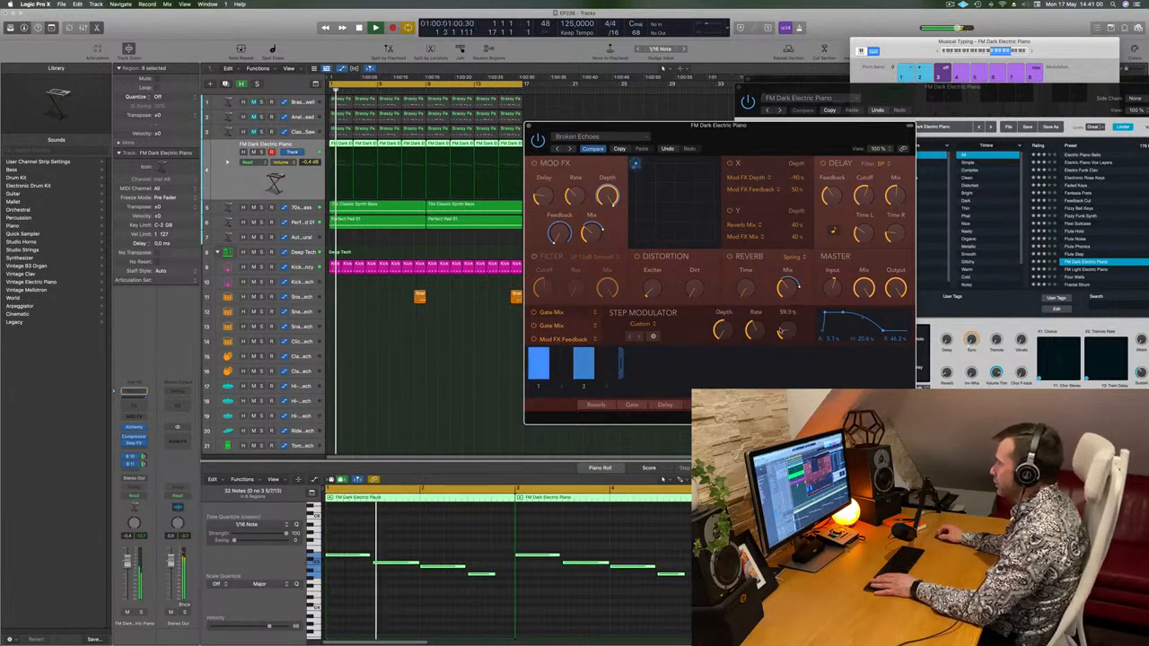
drag(754, 332, 755, 324)
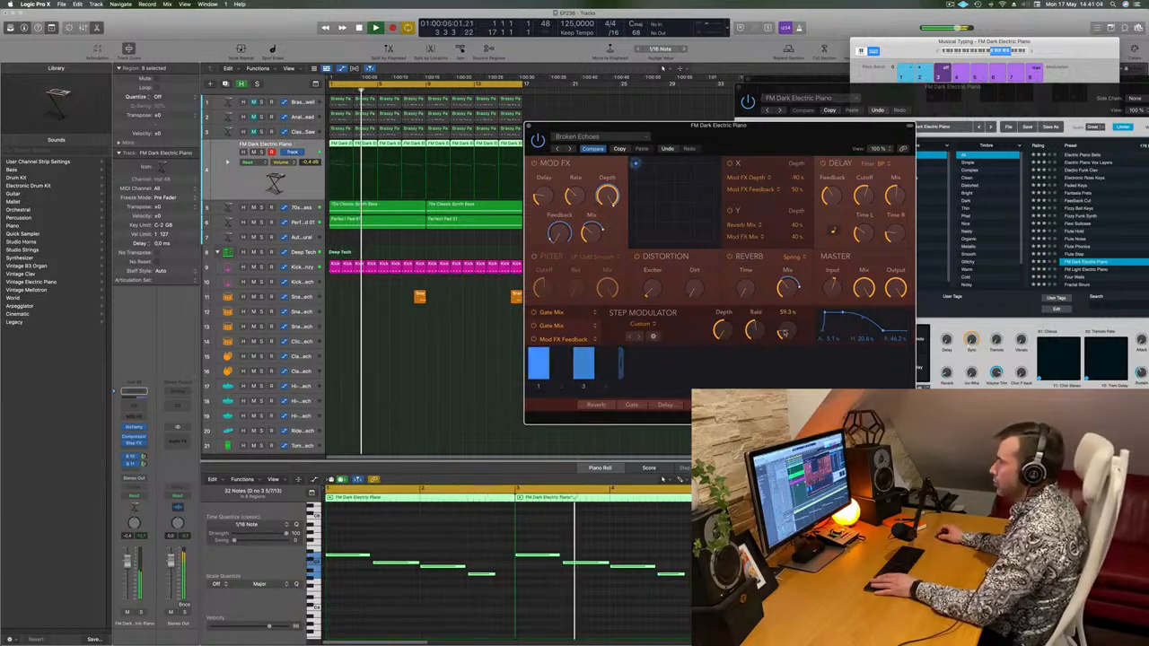
drag(787, 332, 787, 357)
- Lower the Step FX master mix to 66.7% and the electric piano track's volume to -4.1 dB, and close the plug-in
key(Return)
drag(865, 288, 871, 301)
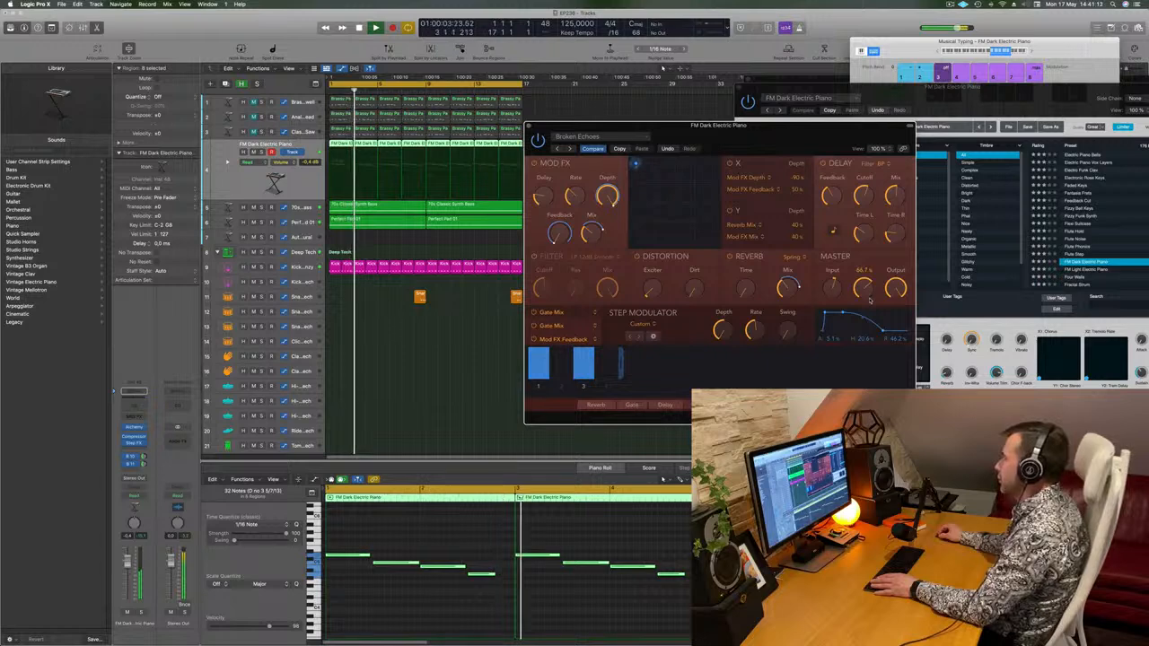
drag(765, 144, 772, 143)
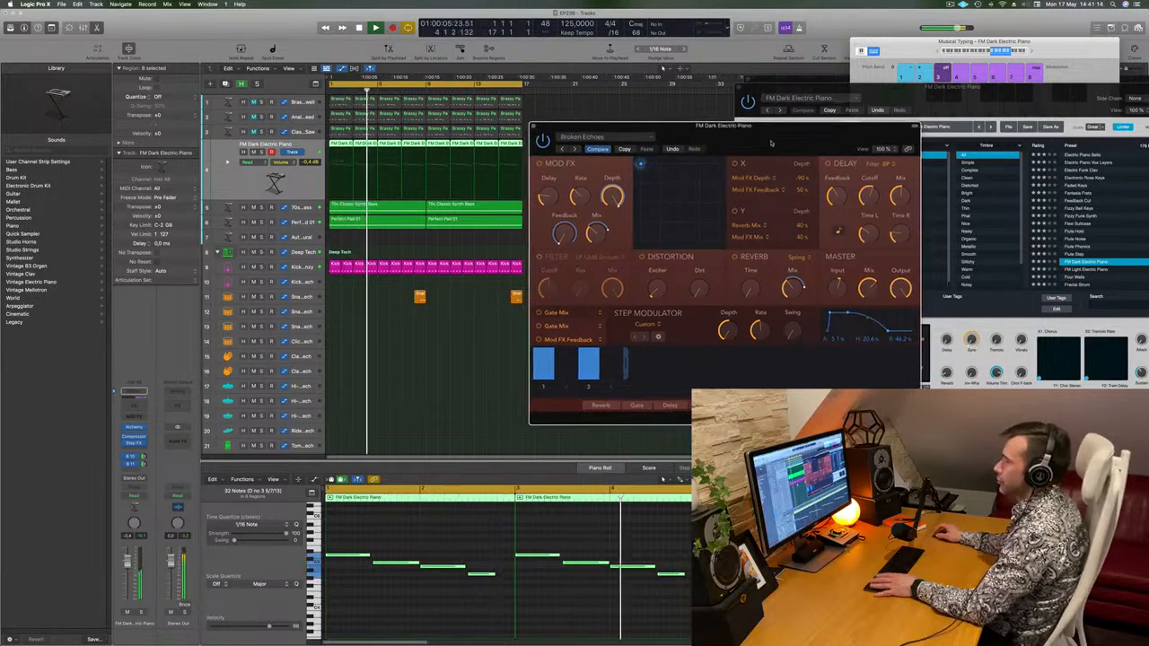
drag(127, 563, 127, 572)
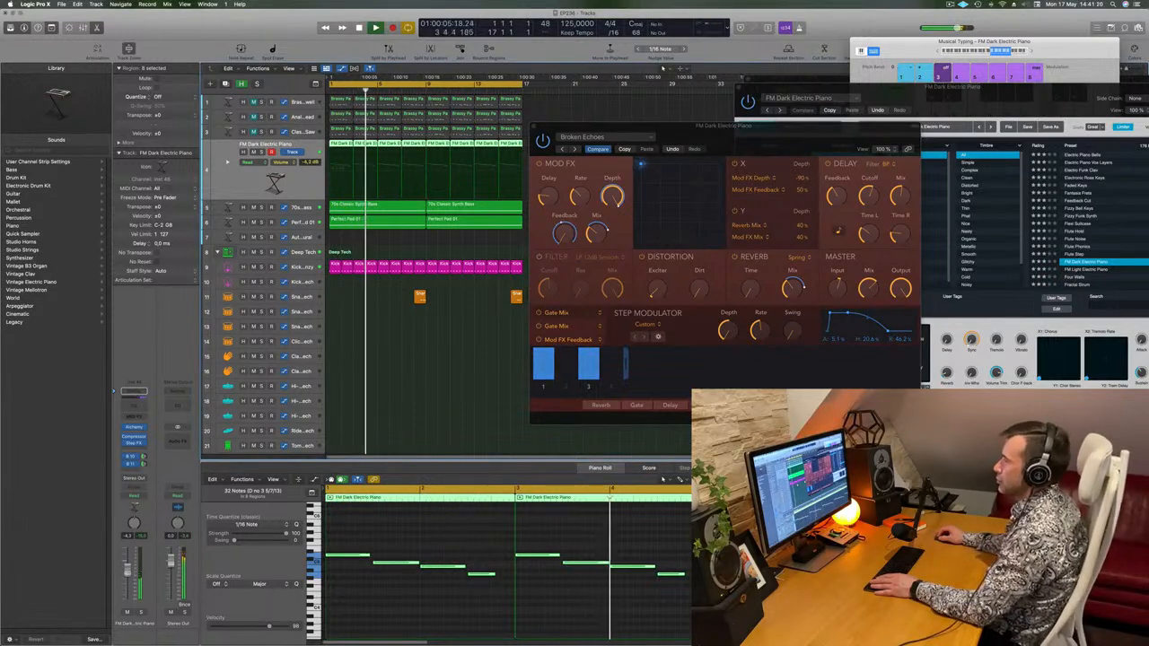
drag(801, 128, 699, 138)
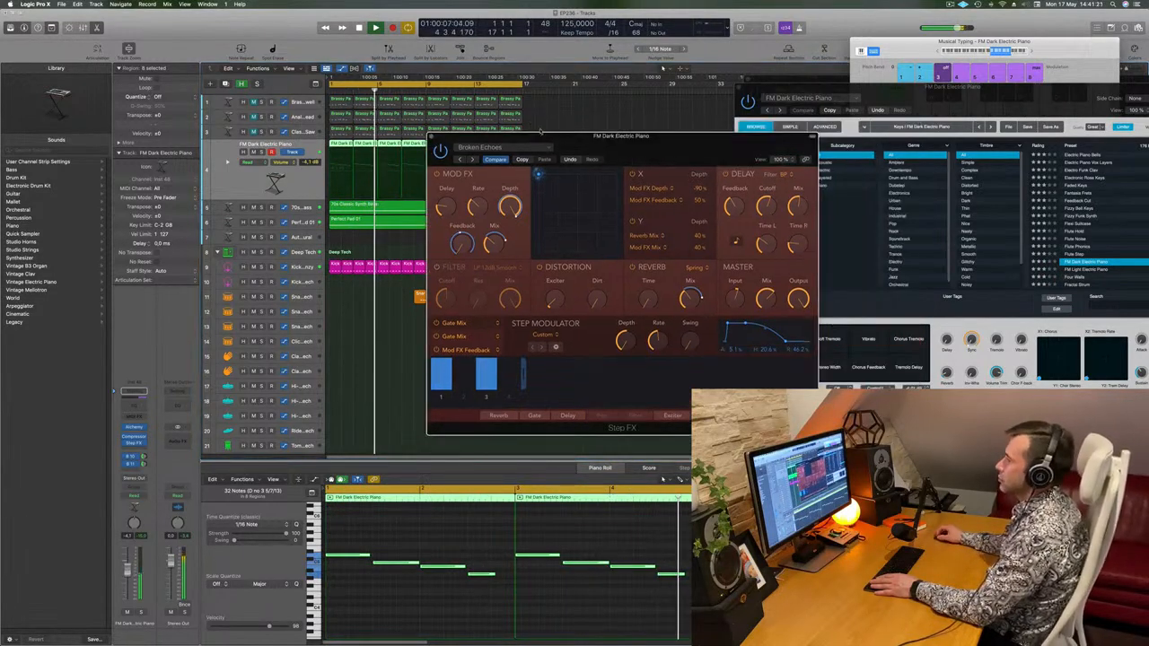
click(430, 136)
- Duplicate the FM Dark Electric Piano track with its settings, copy the first two-bar region onto the new track and play it
key(space)
key(space)
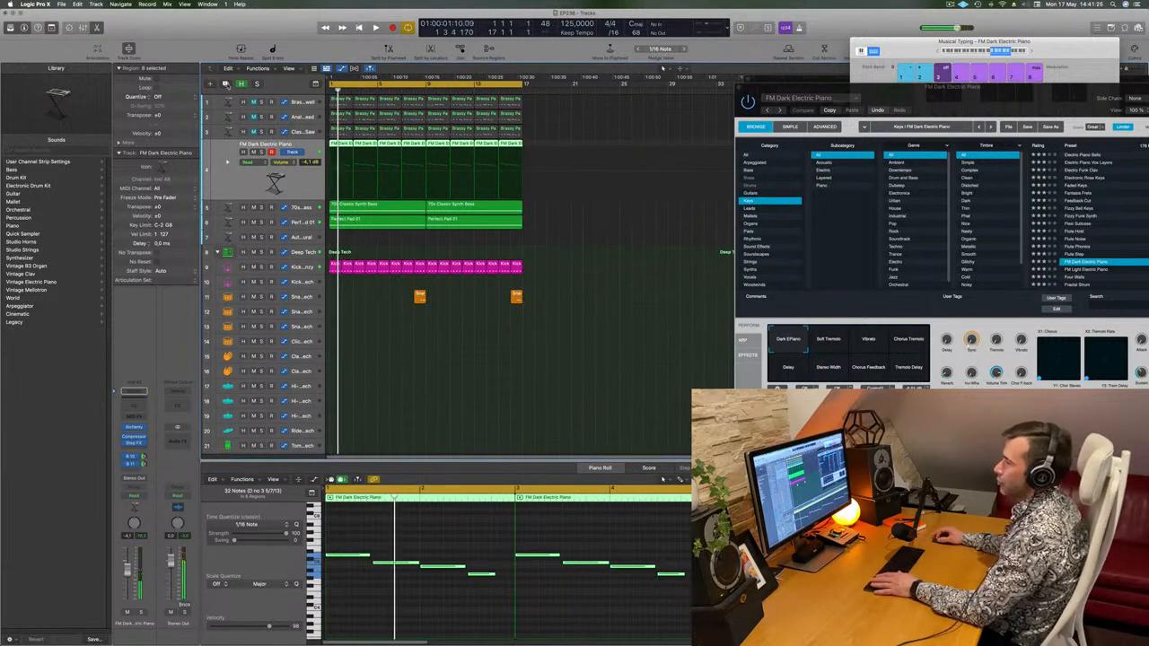
key(super+d)
click(253, 146)
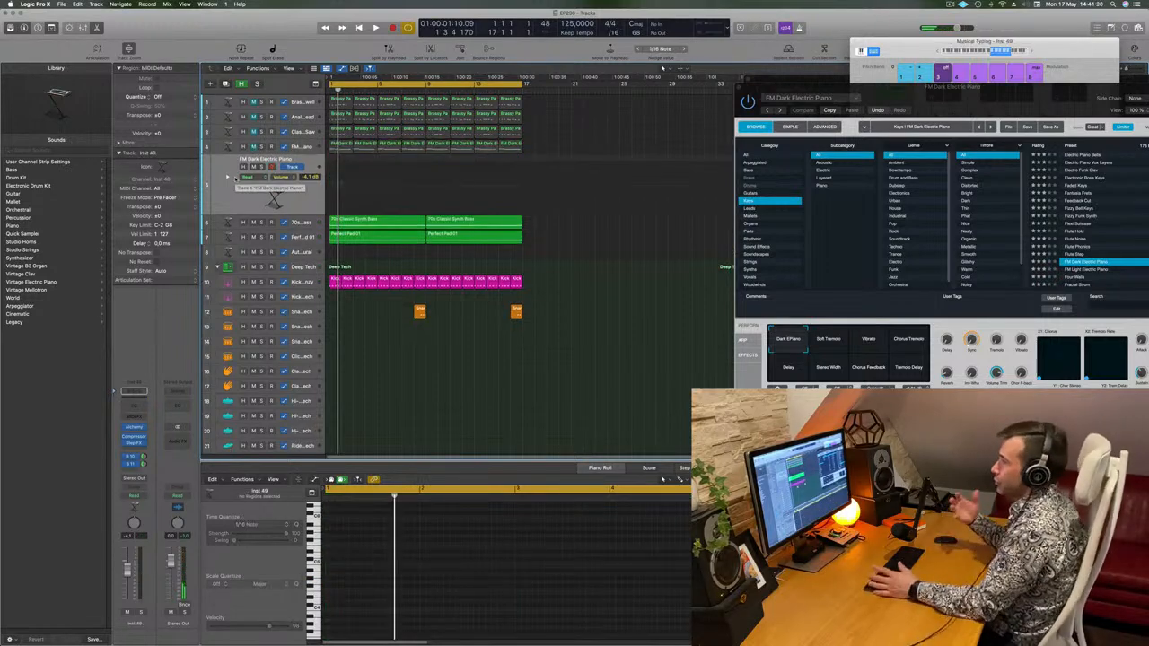
key(space)
key(space)
drag(339, 144, 340, 167)
key(space)
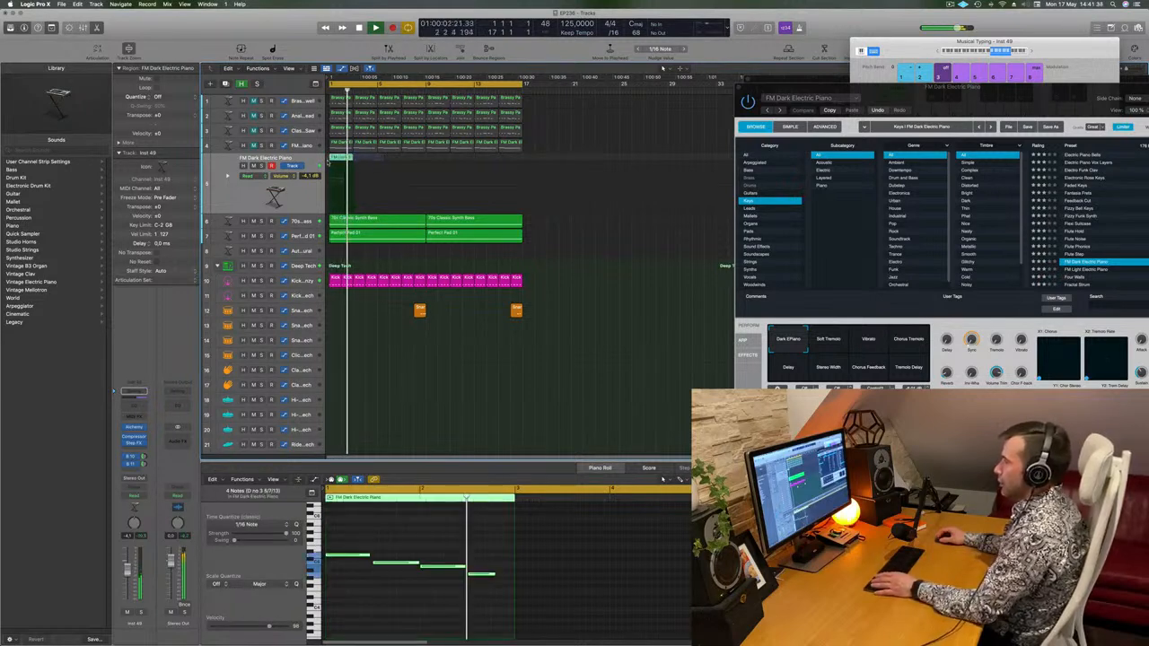
- Shorten the copied region's four notes to short stabs and duplicate them all three sixteenths later, checking the result in playback
drag(351, 535, 377, 560)
drag(438, 580, 346, 546)
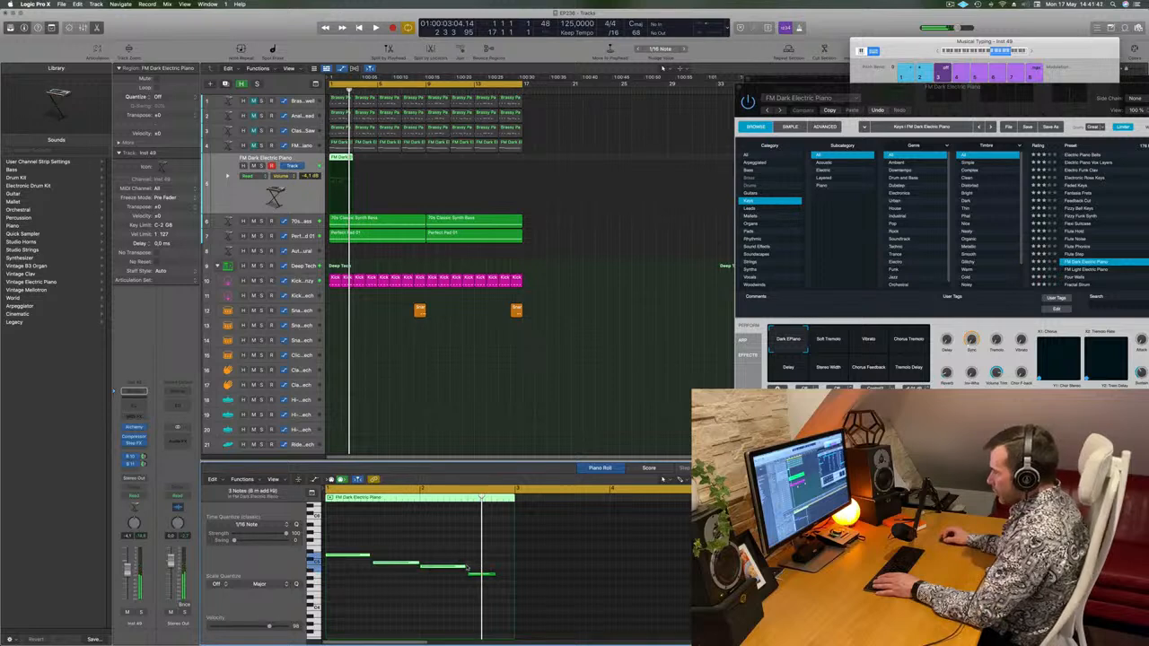
drag(465, 566, 437, 567)
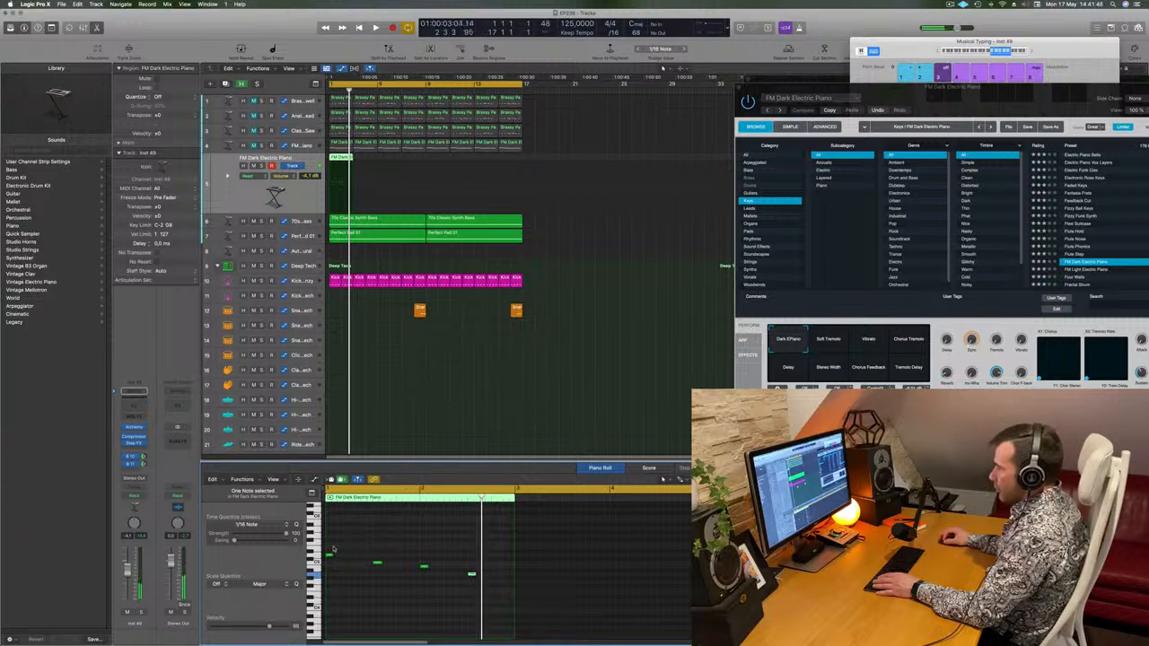
drag(331, 547, 500, 604)
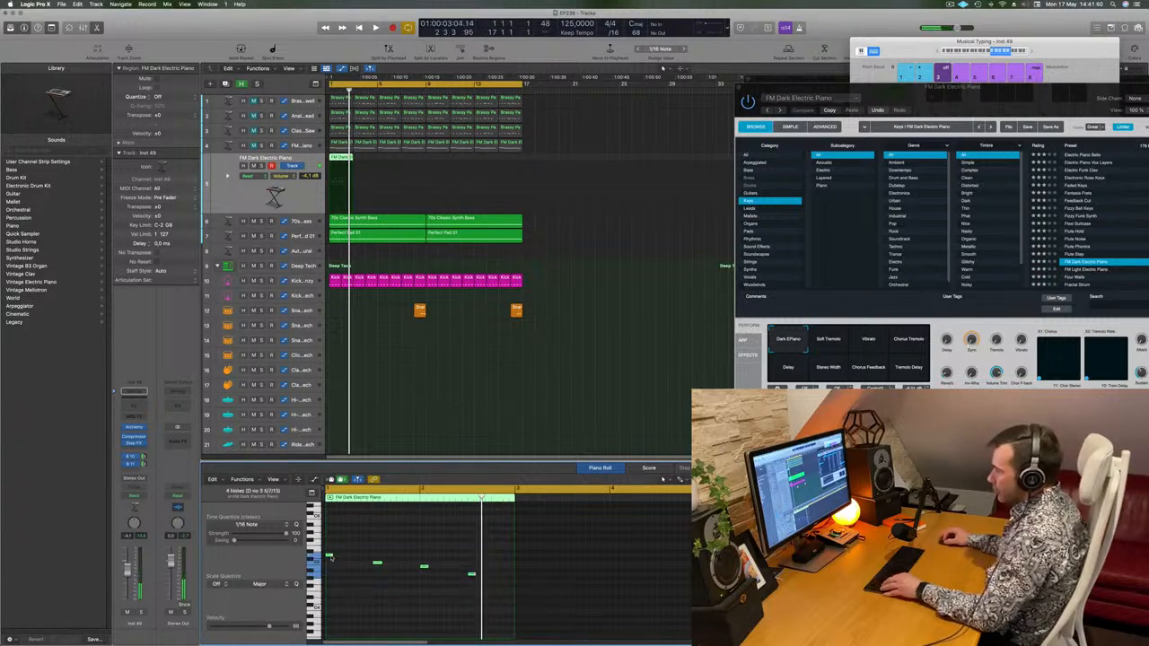
drag(338, 557, 353, 564)
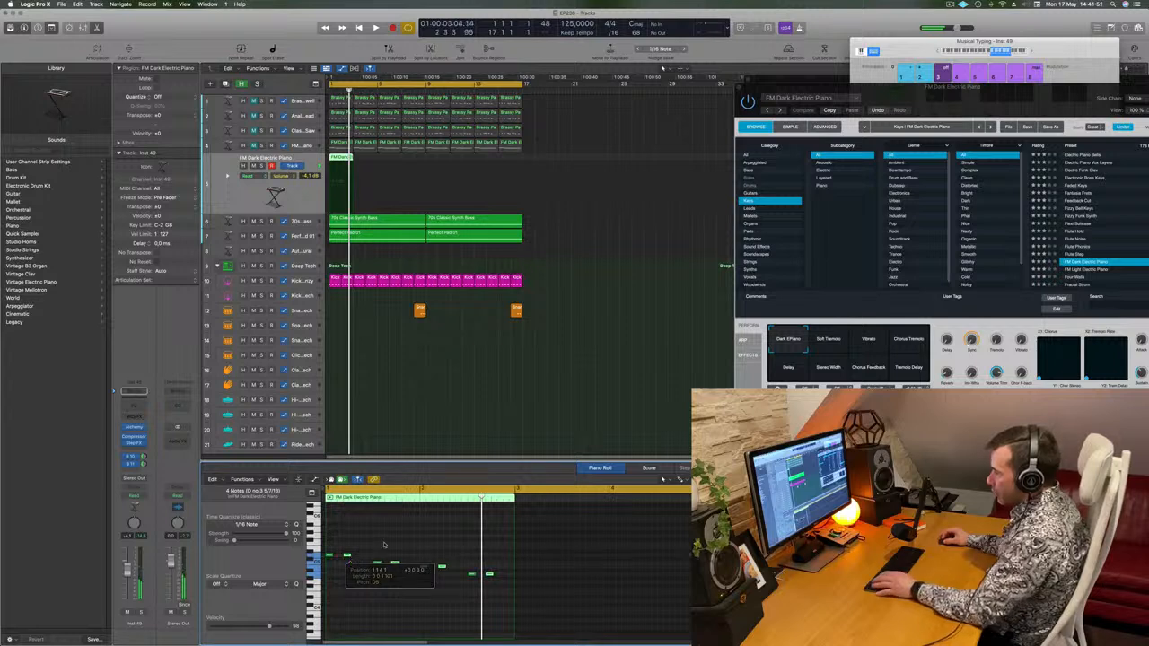
key(space)
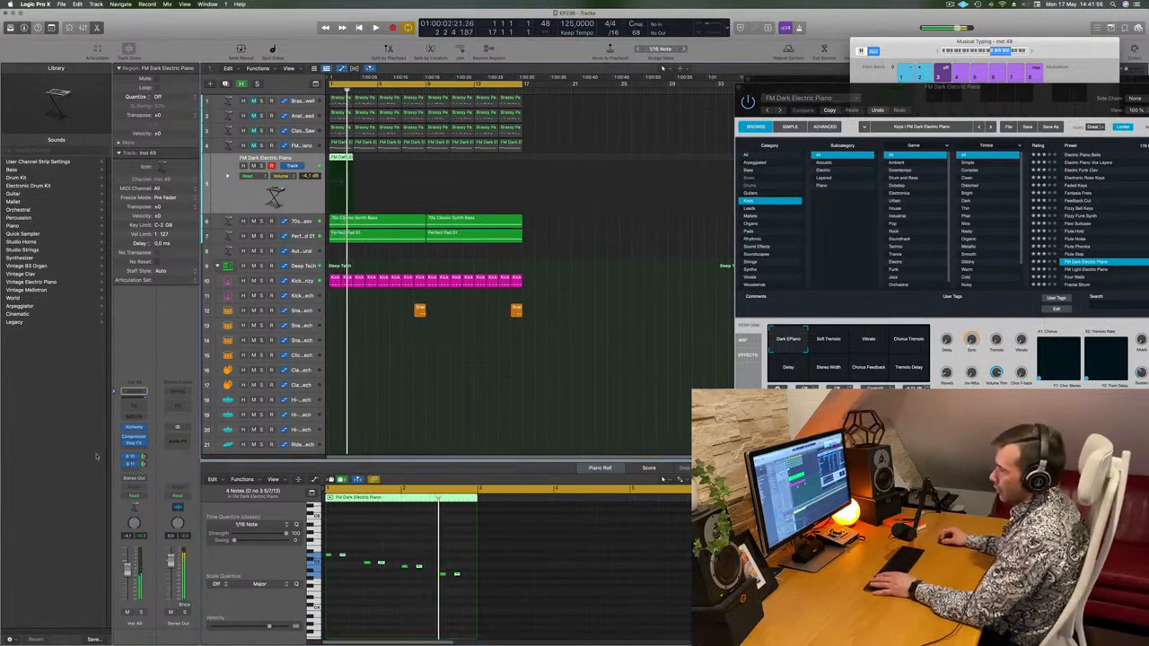
- Open Alchemy on the duplicated track and audition the Keys presets Hammered Mallets and Haunting Piano
click(132, 435)
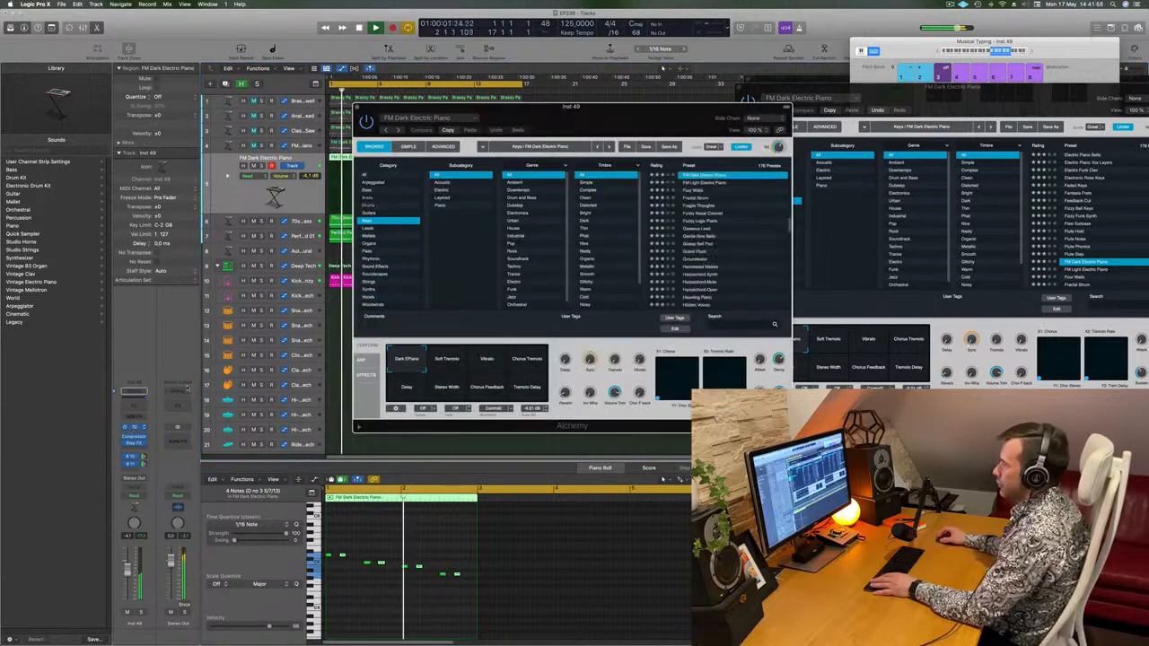
drag(575, 116, 558, 129)
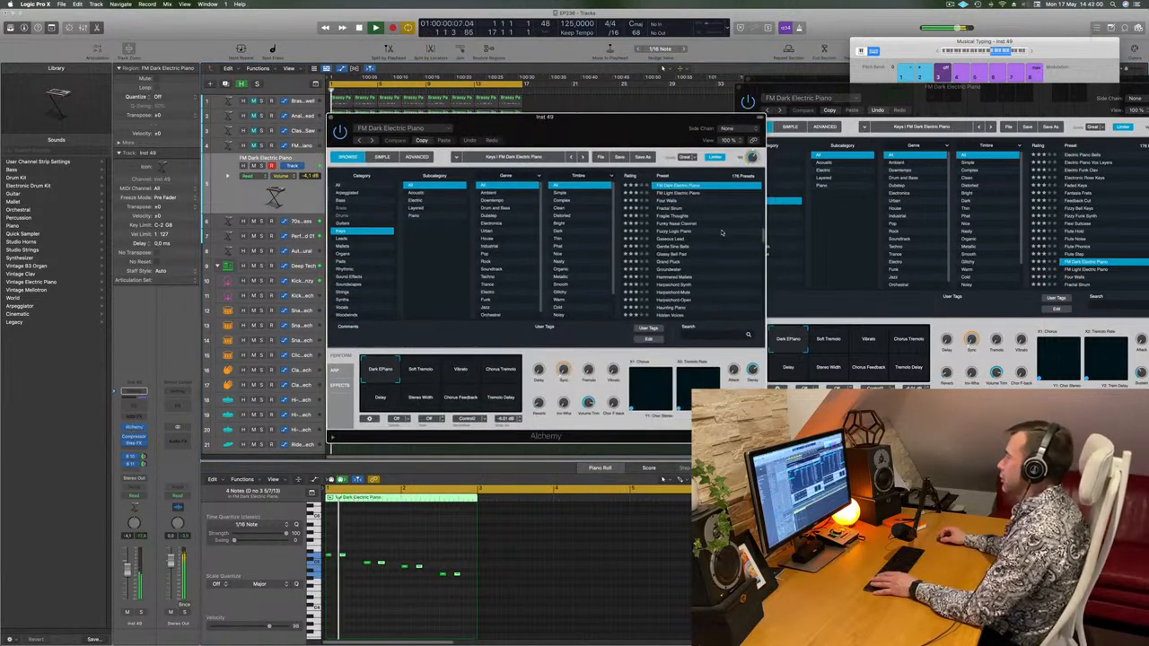
scroll(721, 232, down, 2)
drag(659, 124, 765, 103)
key(space)
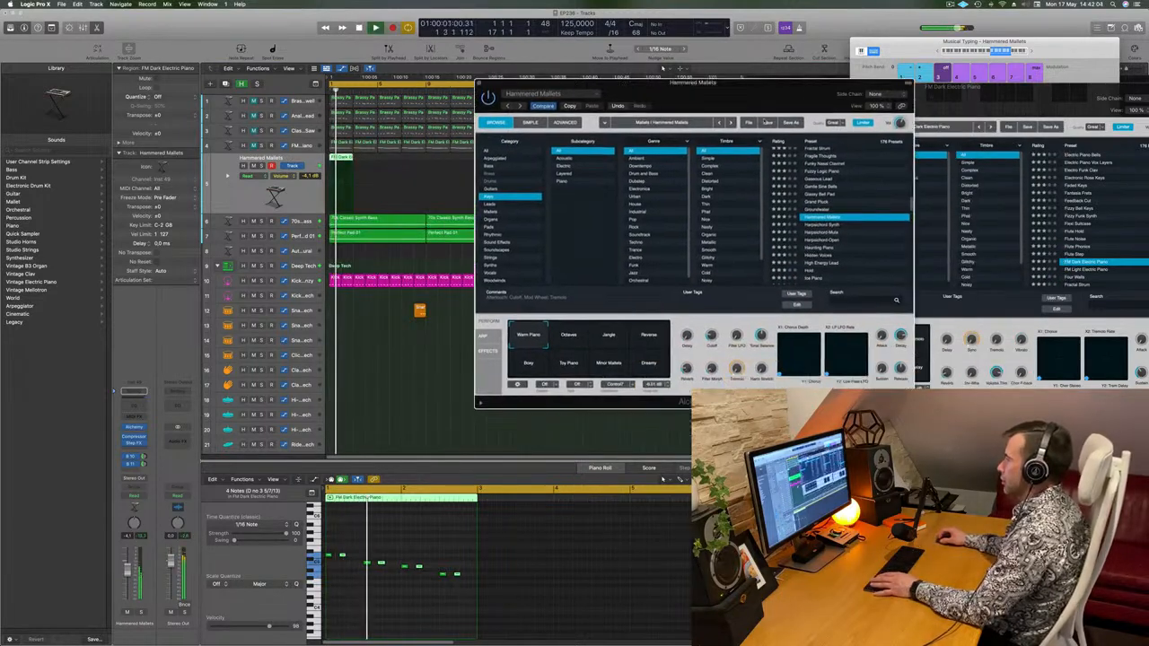
click(822, 248)
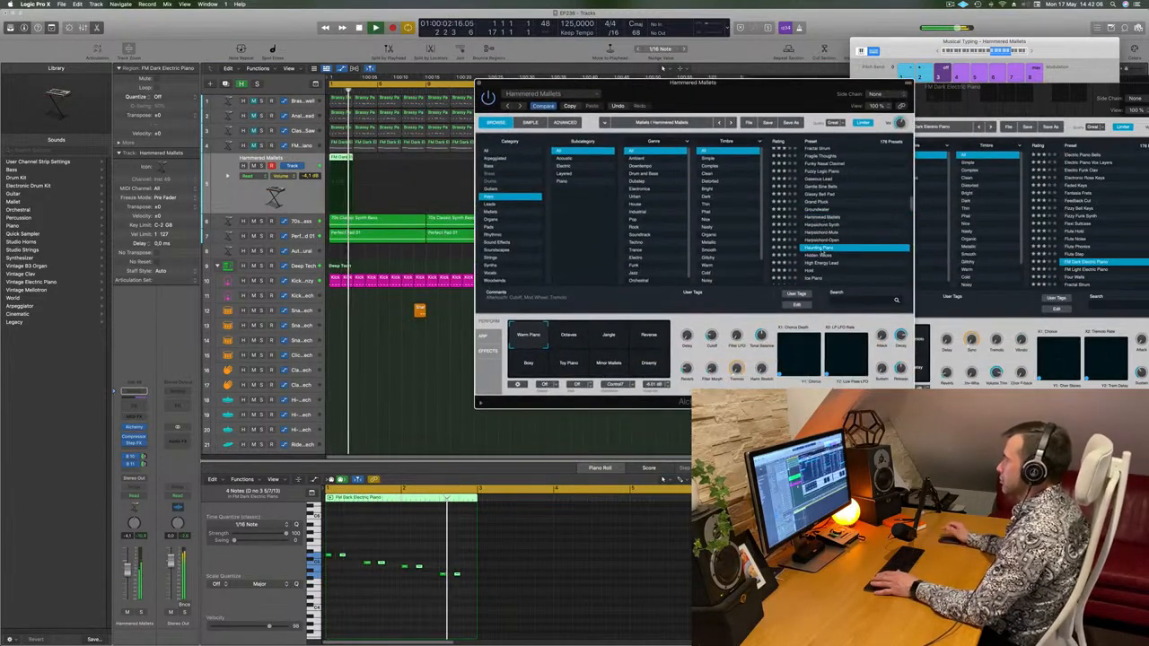
- Audition High Energy Lead, Ice Piano, Jug Kalimba and Lemon Fields, adjusting the track volume to -7.8 dB
scroll(855, 235, down, 3)
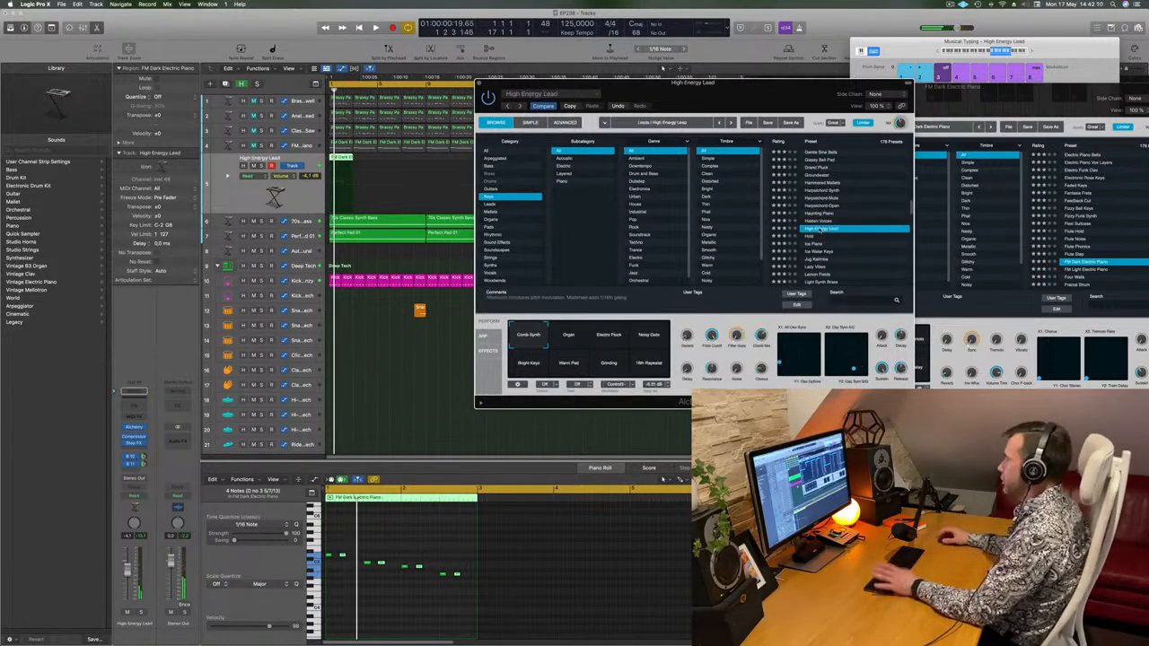
key(space)
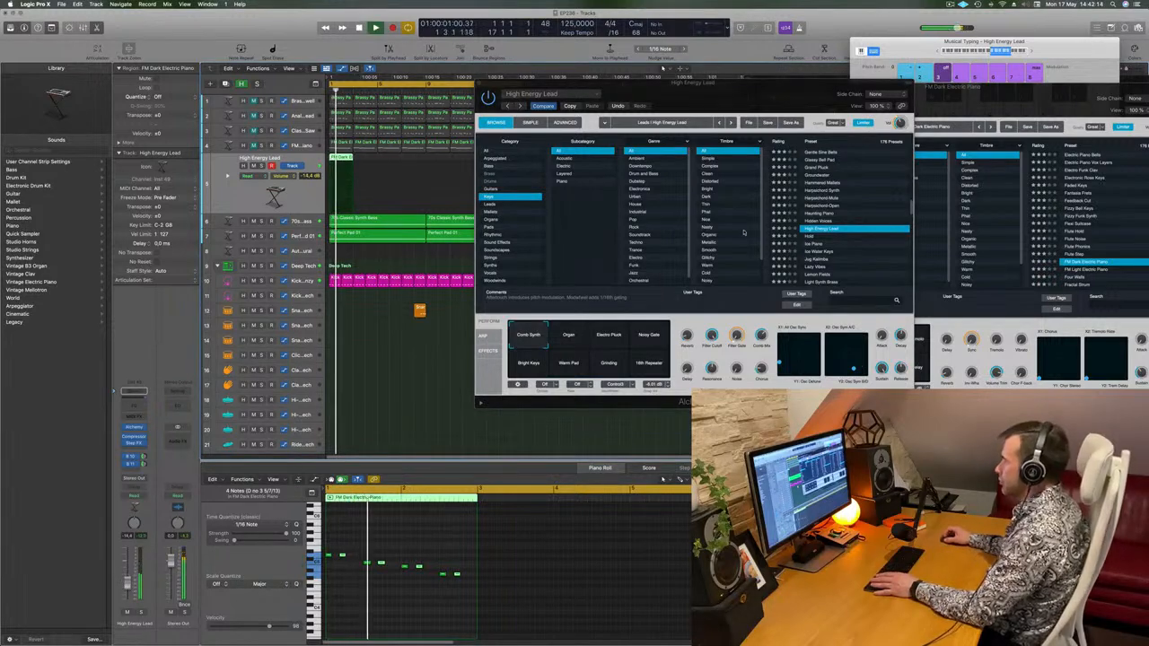
click(808, 244)
scroll(856, 227, down, 2)
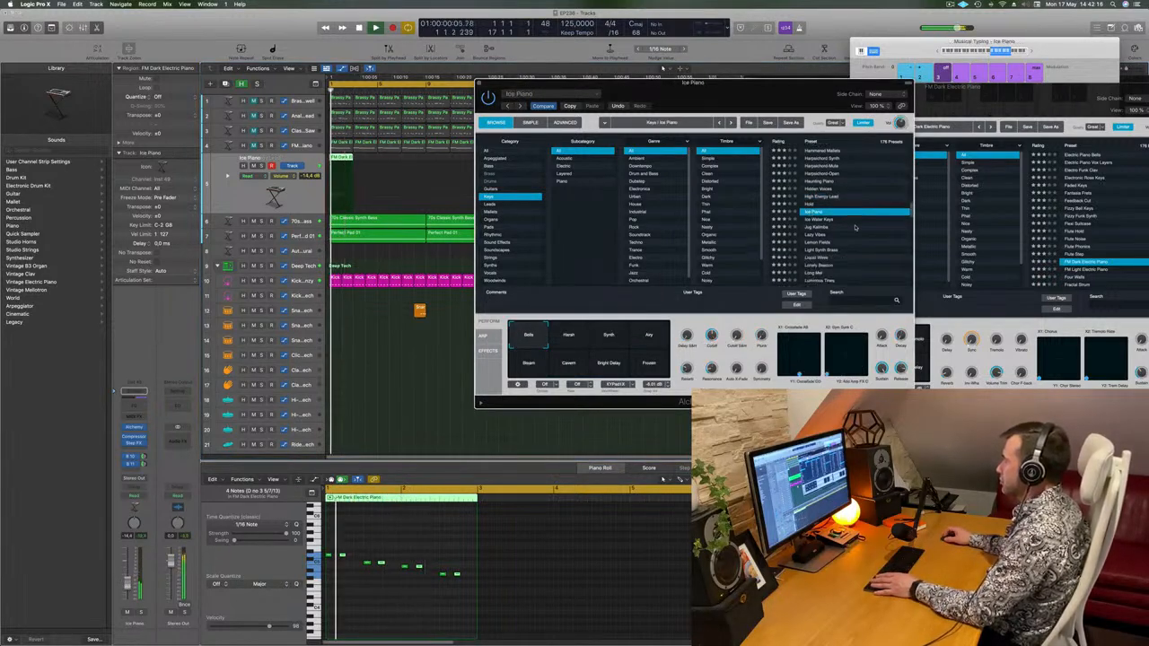
click(826, 227)
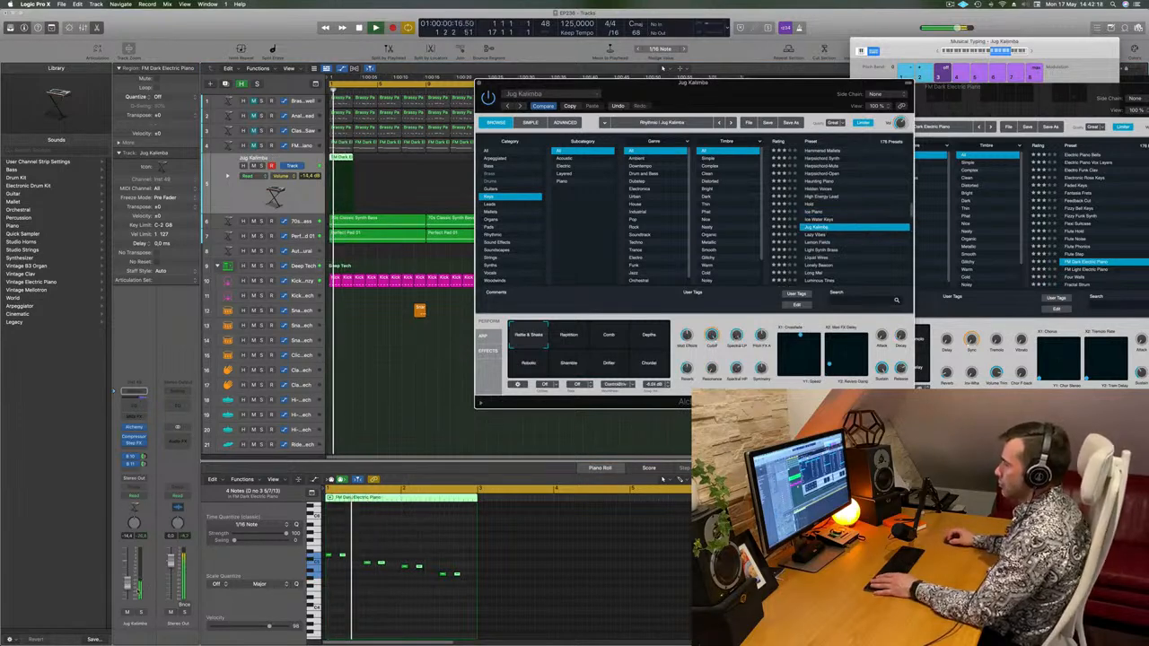
scroll(853, 257, down, 1)
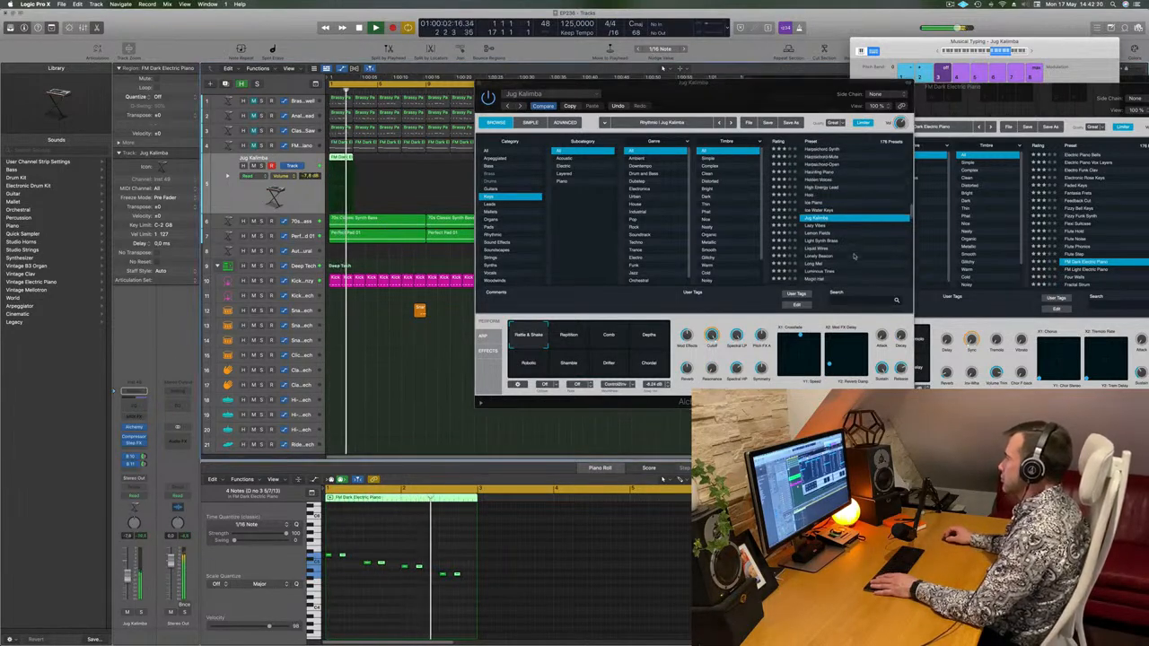
click(822, 235)
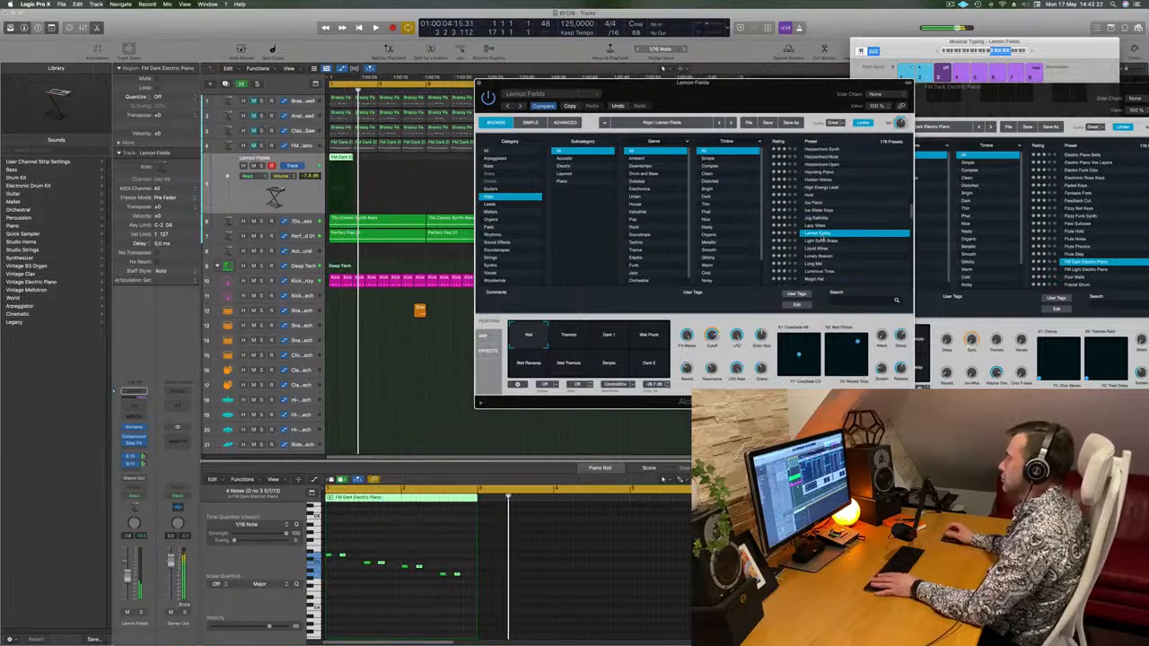
- Load the Lonely Beacon preset, move the Alchemy window aside and repeat the two-bar region along the track
scroll(826, 238, down, 3)
click(839, 239)
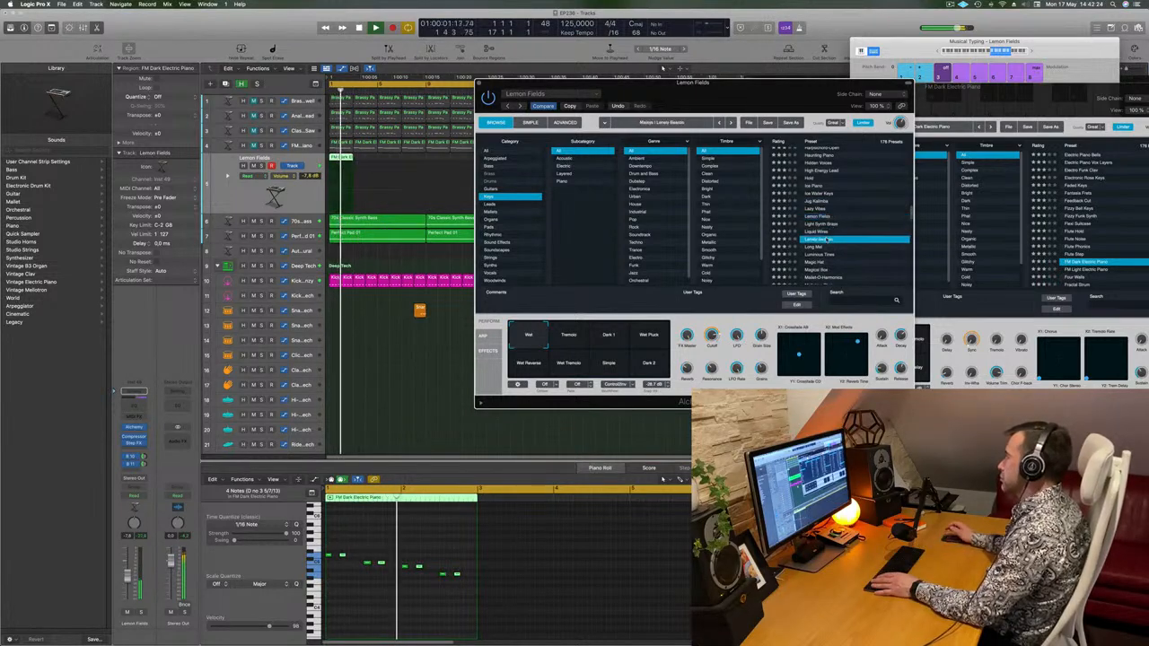
scroll(843, 238, down, 2)
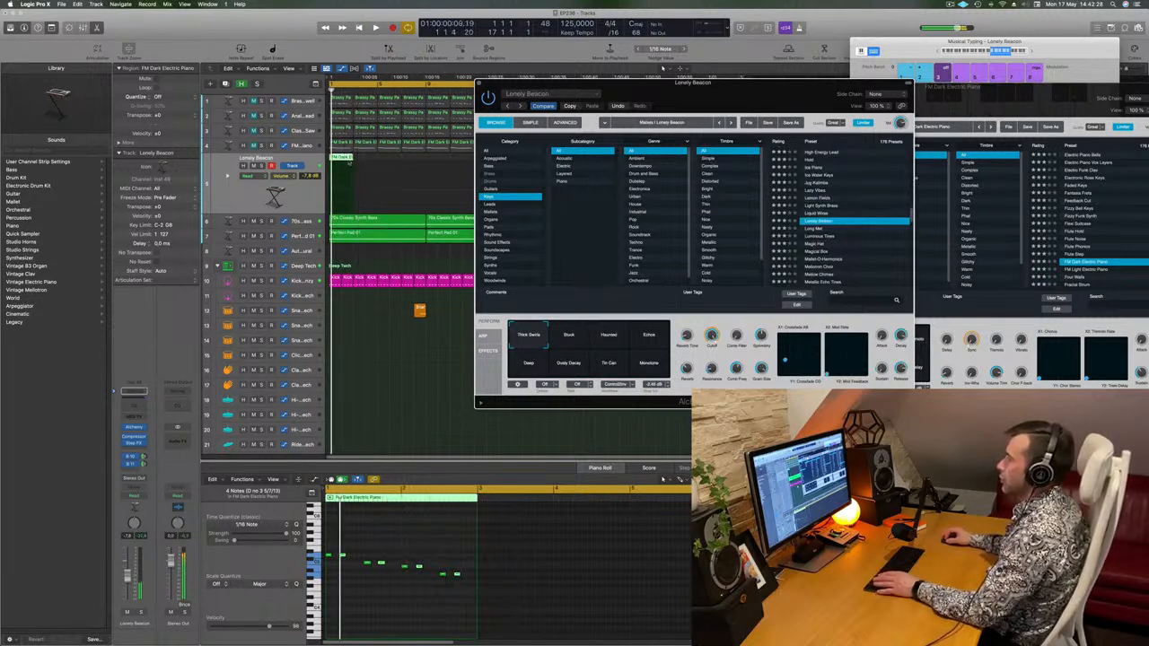
drag(640, 94, 618, 131)
scroll(839, 288, down, 1)
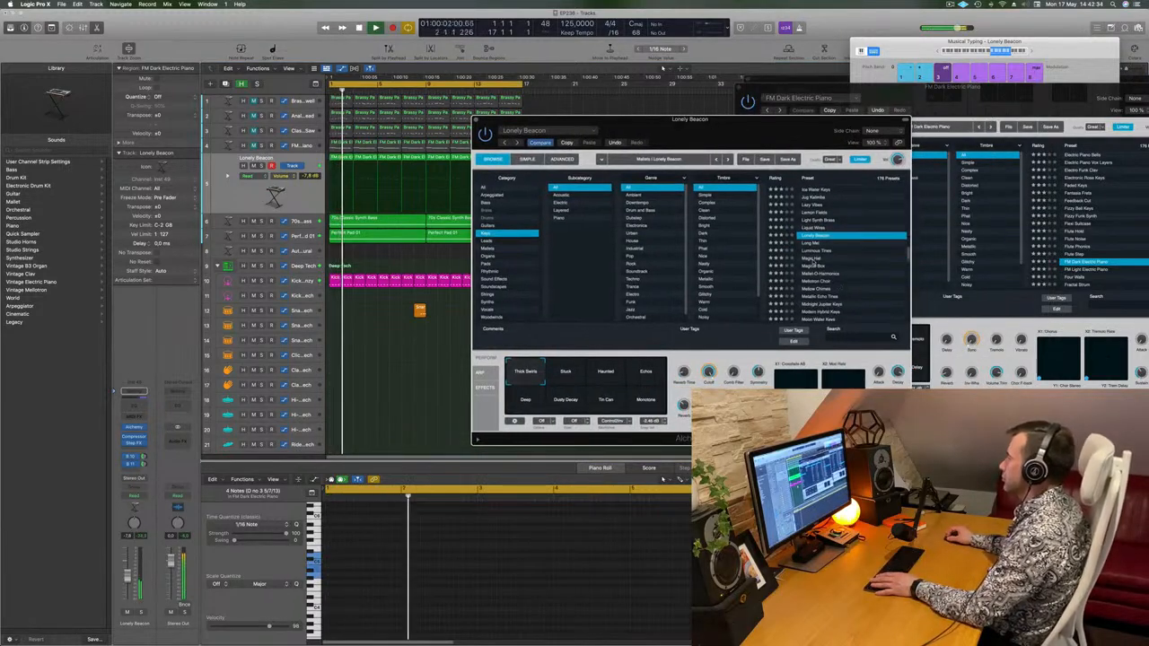
- Load the Magic Hat preset and audition its Bright, Dark, Bright Room, Nylon 3 and Bright Delay variations
click(811, 260)
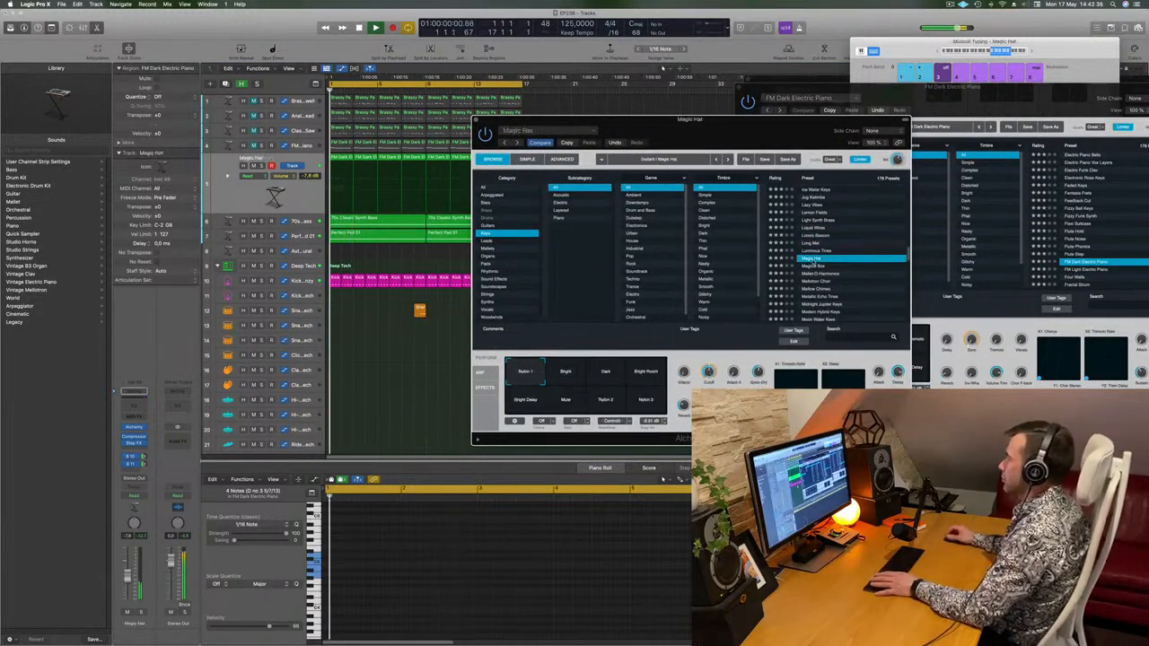
scroll(857, 258, down, 2)
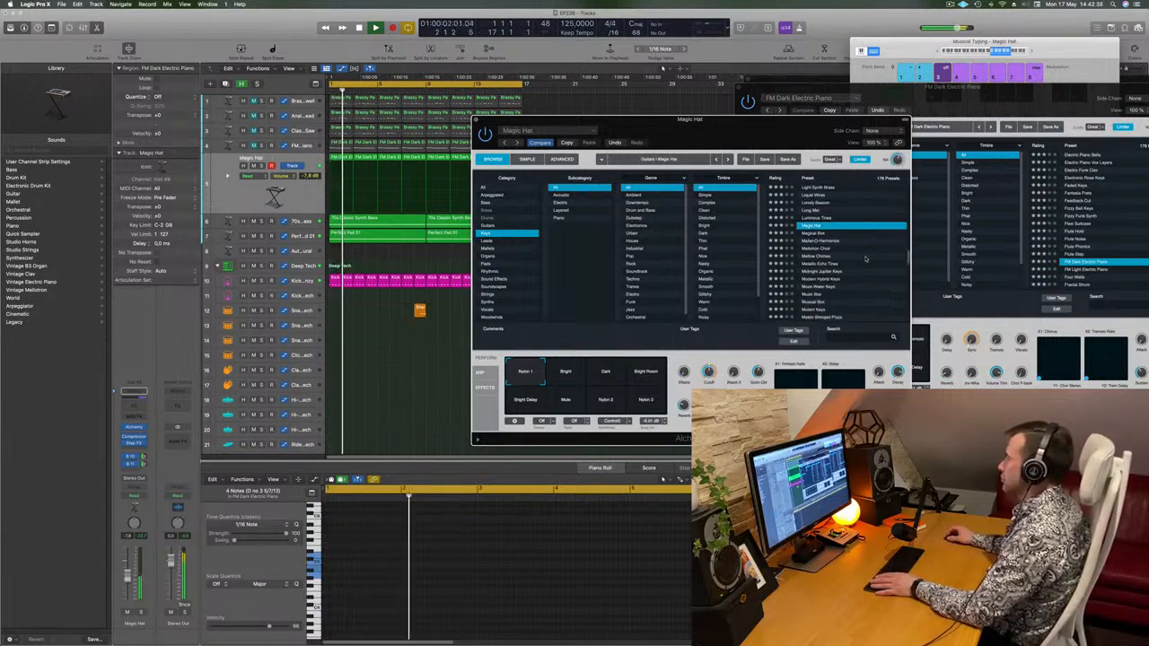
click(567, 373)
click(605, 378)
click(645, 373)
click(646, 401)
click(526, 401)
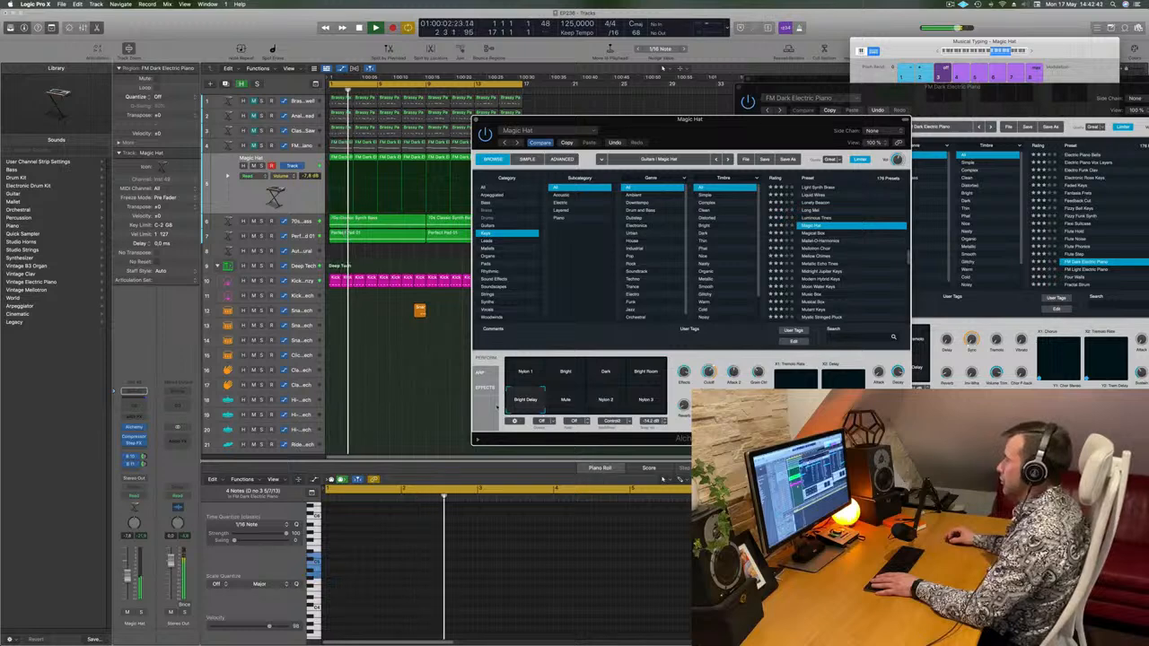
- Audition Magical Box, load Mallet-O-Harmonics, and transpose all notes in the track's eight regions down an octave
click(813, 235)
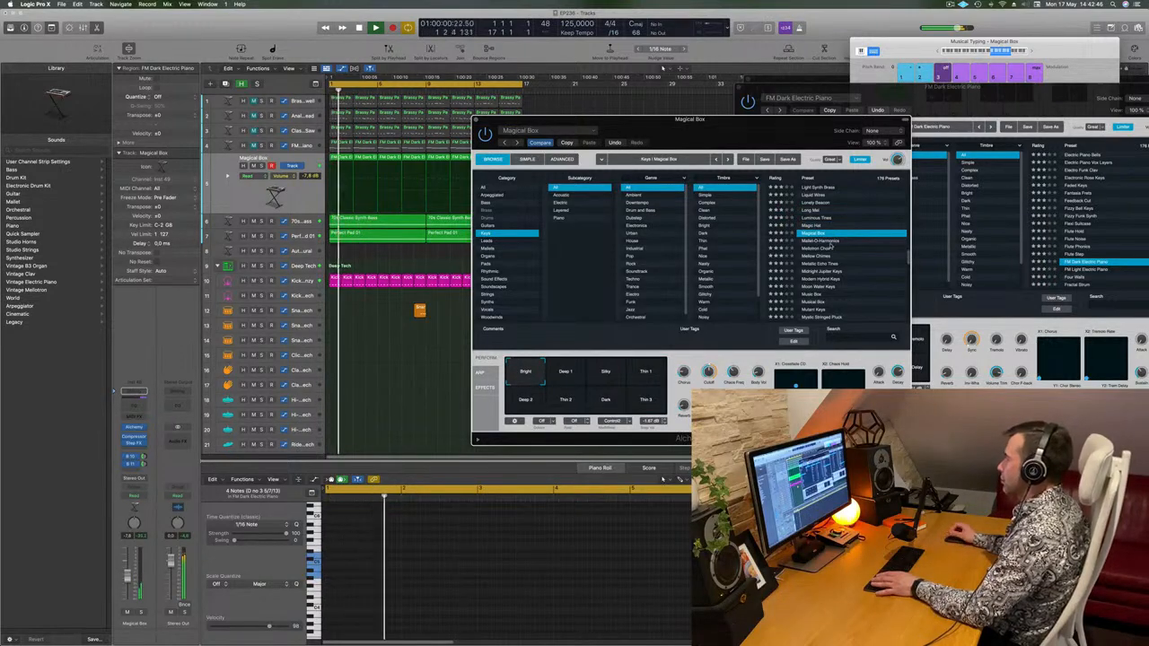
click(831, 241)
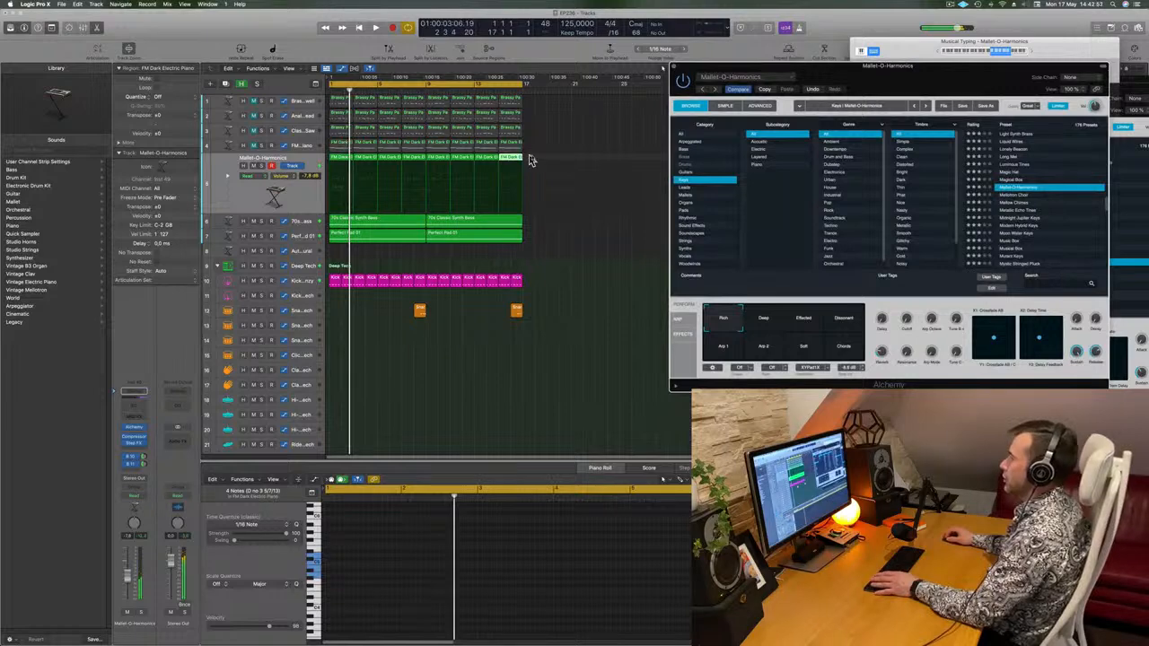
drag(531, 160, 346, 160)
click(389, 526)
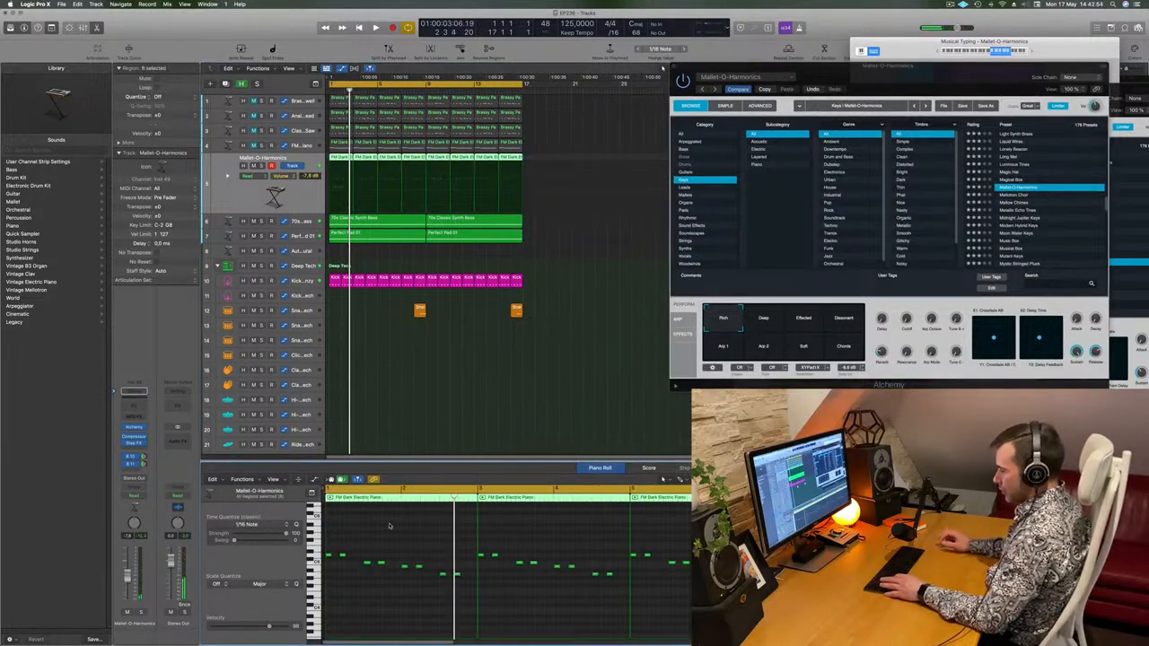
scroll(390, 526, up, 3)
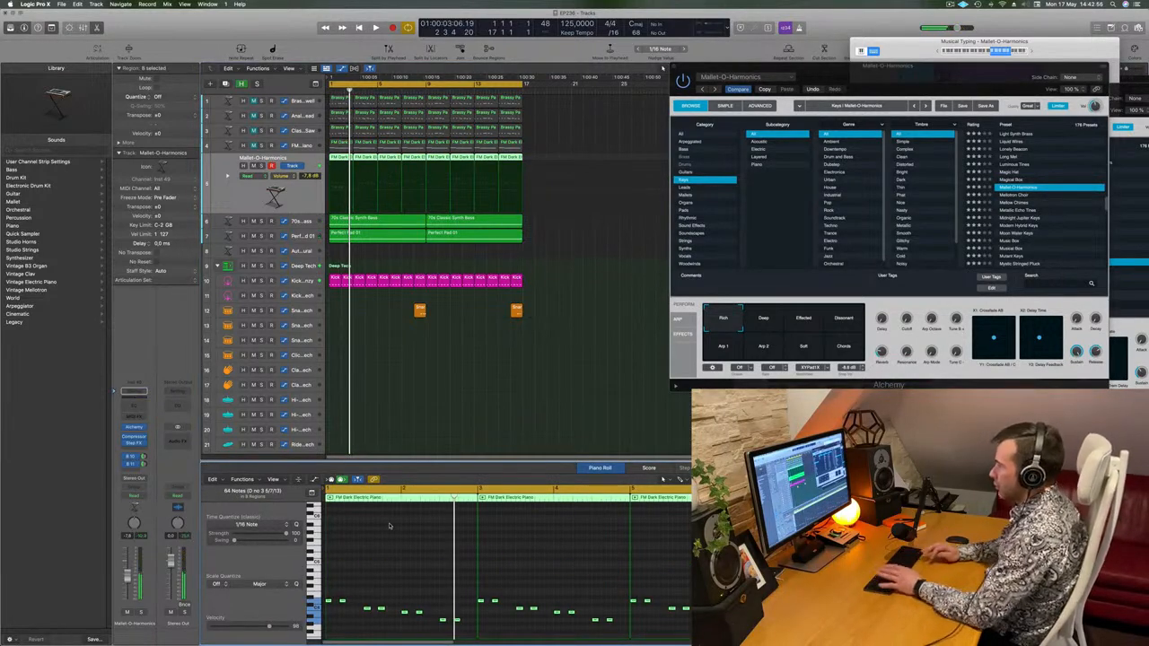
- Audition the Effected, Dissonant and Arp 2 variations of Mallet-O-Harmonics and settle on a blend between Deep and Effected
drag(937, 81, 738, 138)
click(603, 377)
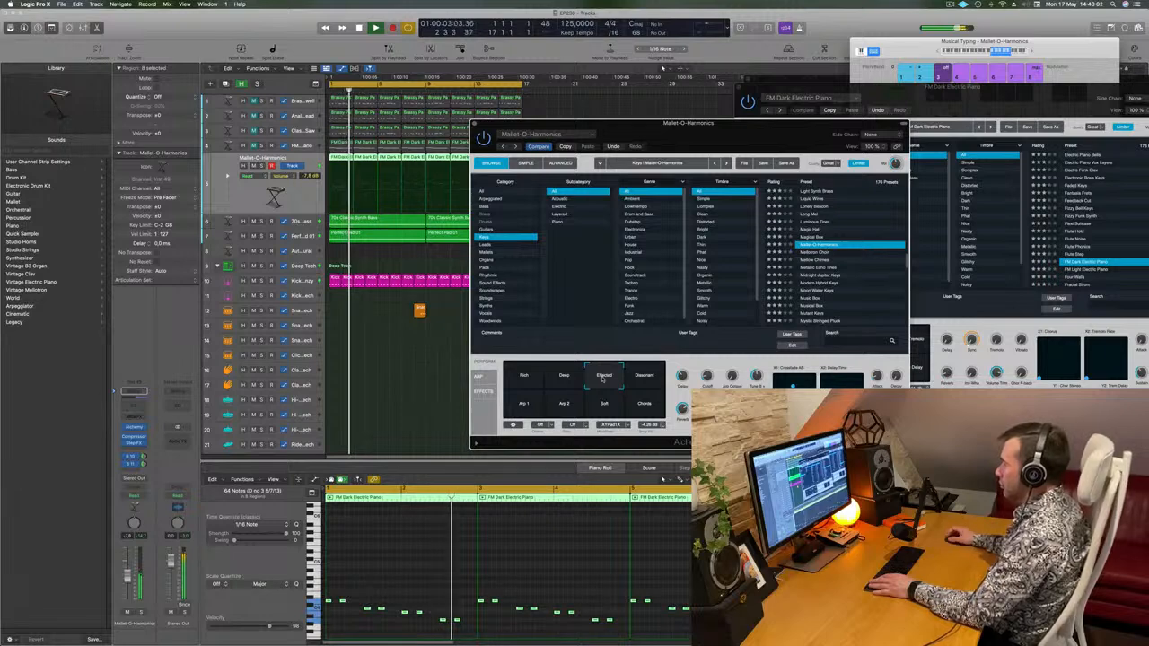
click(648, 378)
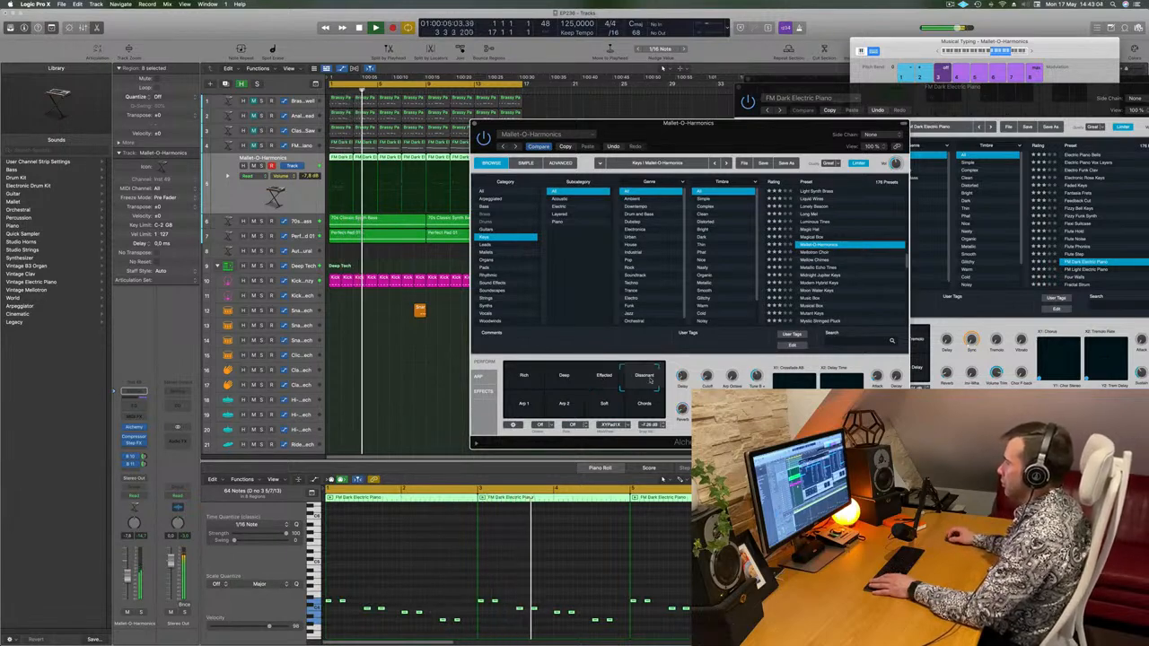
click(571, 403)
click(588, 378)
drag(588, 377, 549, 374)
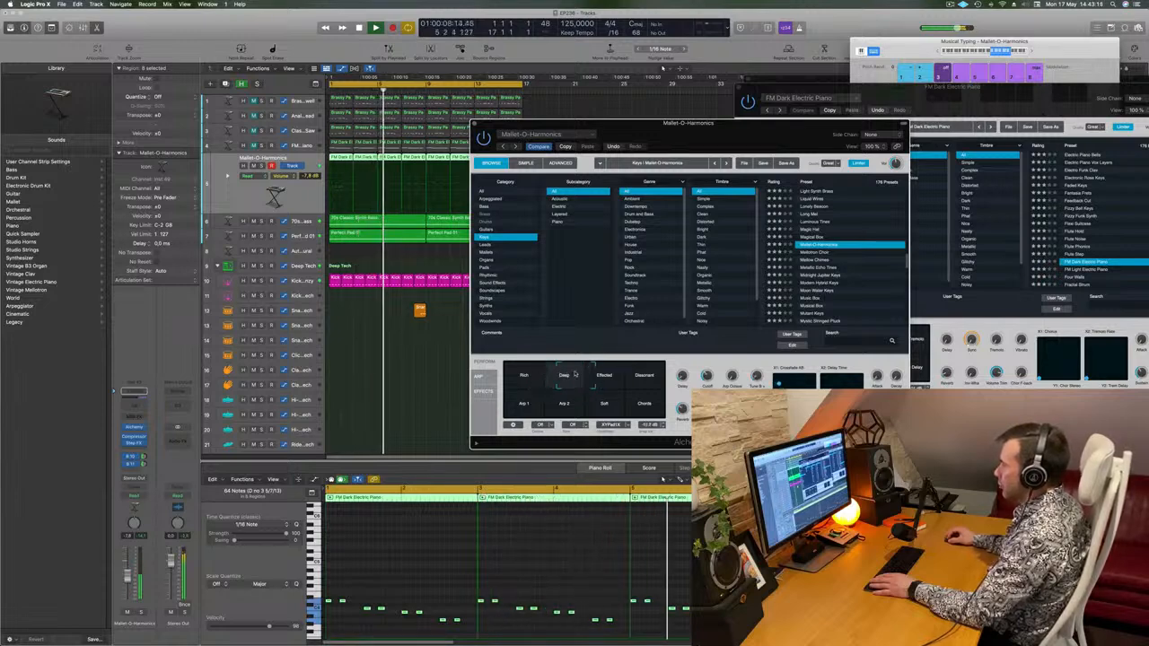
drag(564, 375, 583, 374)
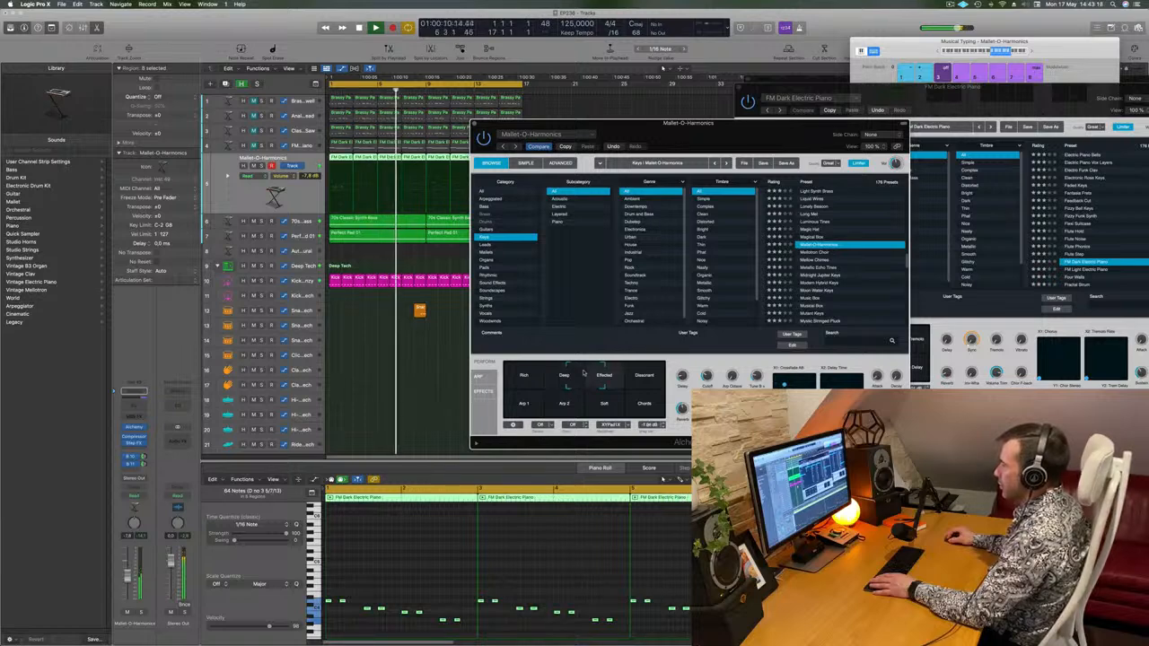
- Move the Alchemy window off the arrangement, raise the Mallet-O-Harmonics track volume slightly and clear the region selection
drag(691, 123, 892, 65)
drag(662, 67, 729, 54)
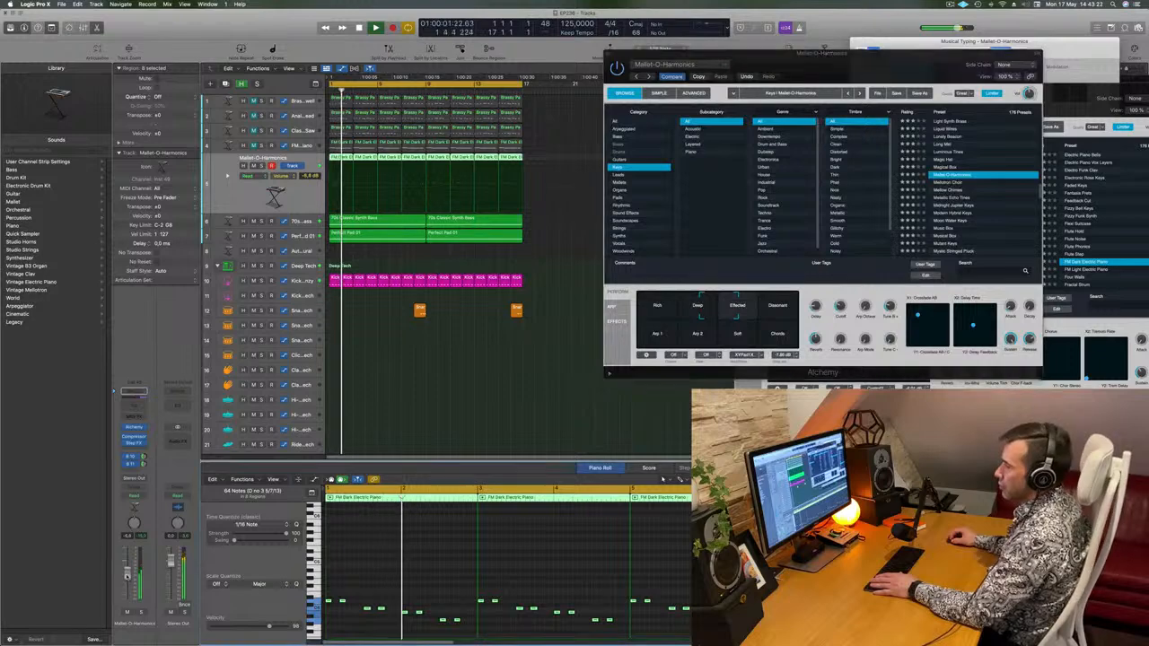
click(544, 416)
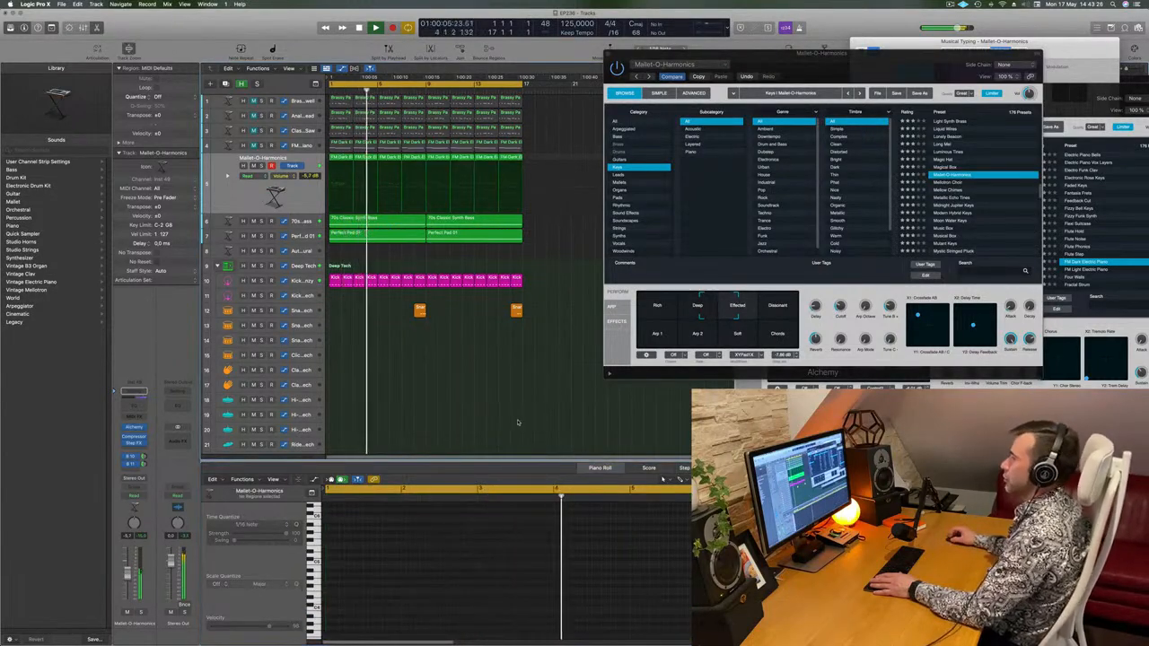
- Duplicate the Mallet-O-Harmonics track with its settings and copy the first FM Dark Electric Piano region from track 4 onto it
click(230, 199)
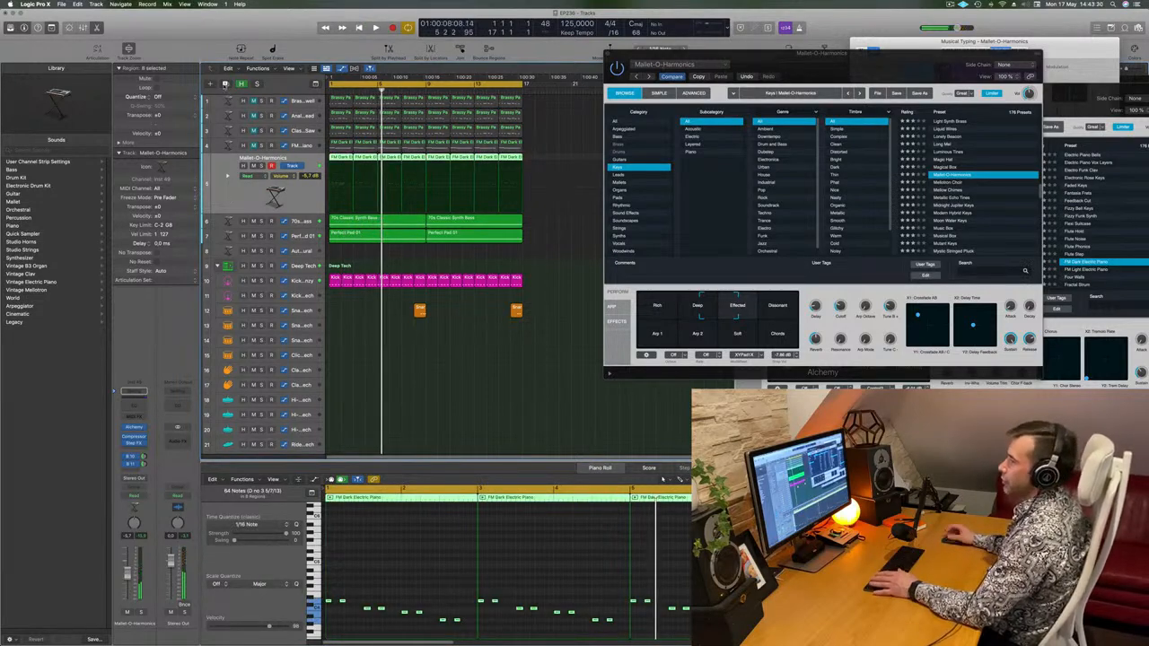
click(225, 85)
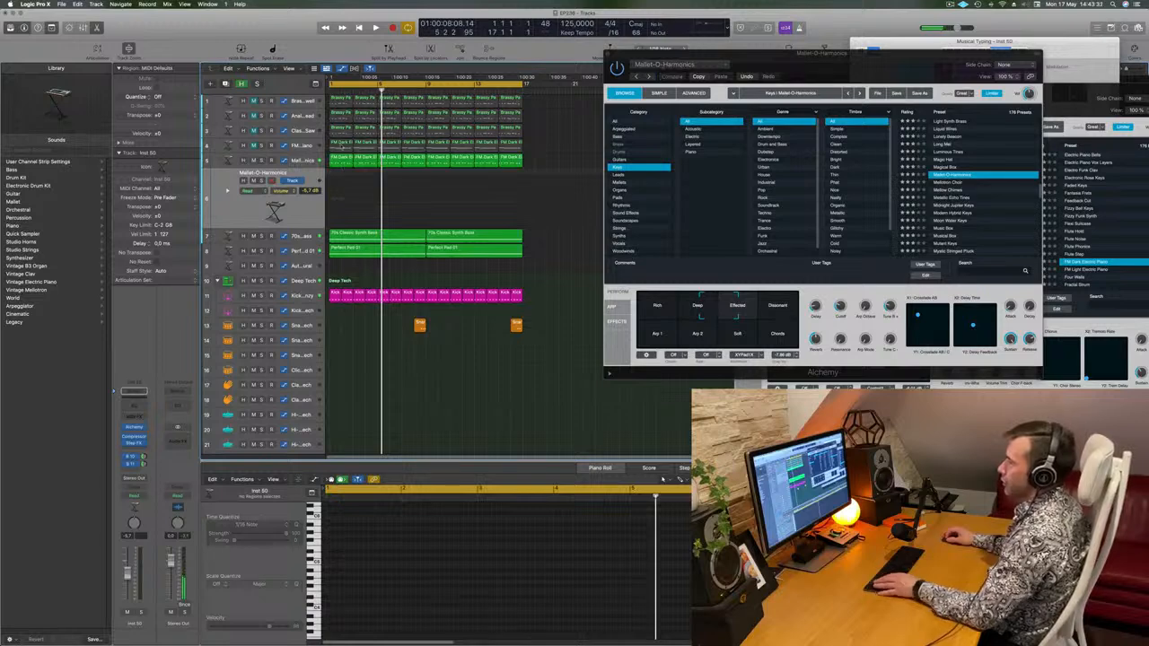
click(340, 145)
drag(340, 145, 339, 191)
scroll(401, 623, up, 3)
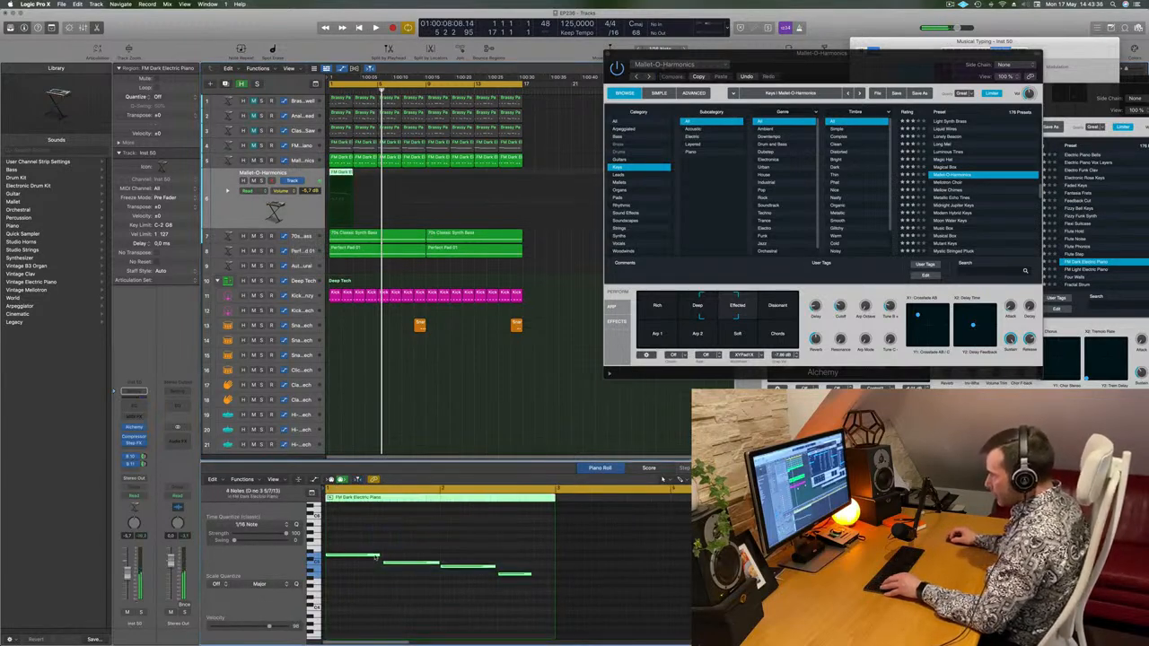
- Undo the uneven shortening and trim the copied region's four notes to short stabs, the last note separately from the others
drag(334, 543, 431, 600)
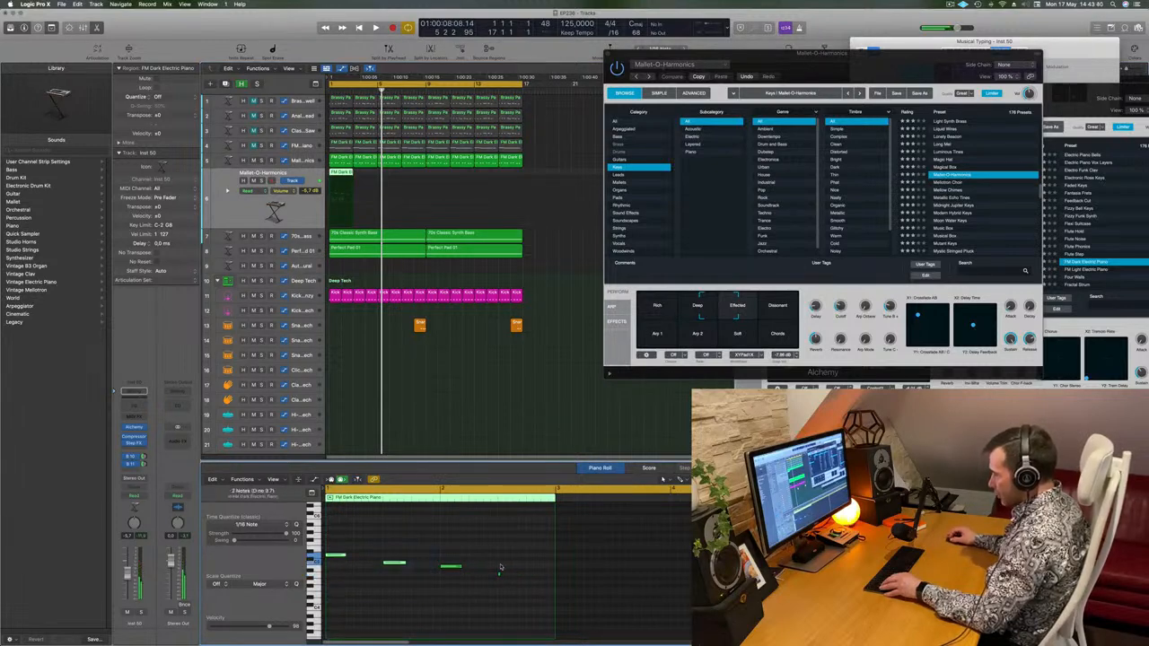
key(super+z)
click(530, 581)
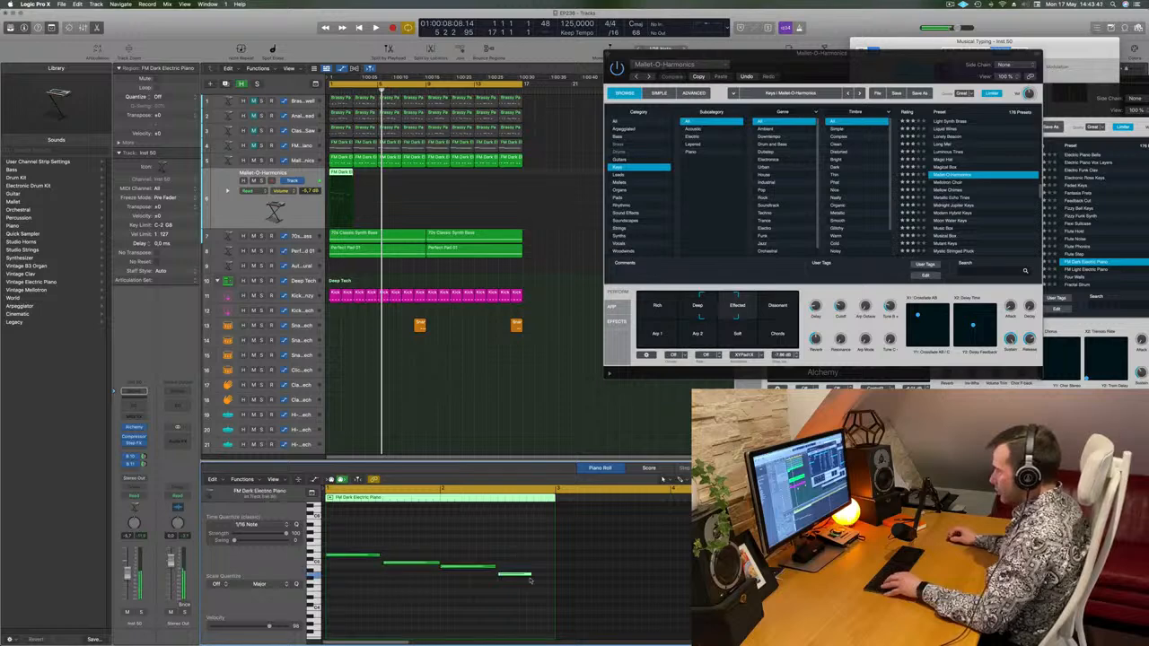
drag(529, 574, 503, 575)
key(shift+i)
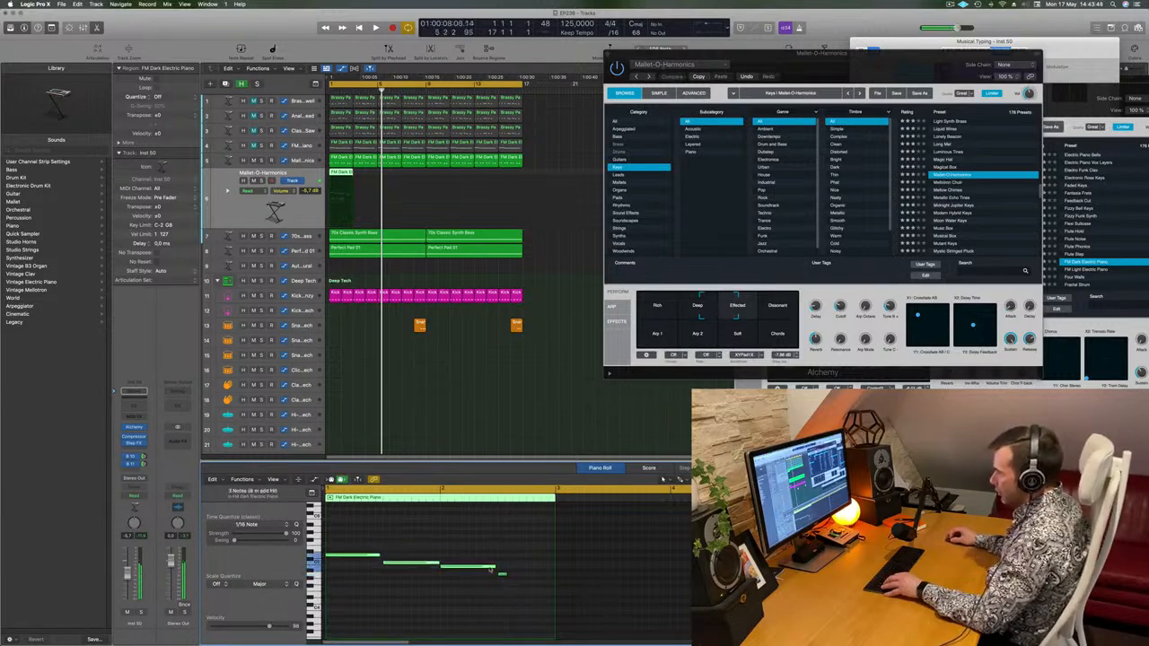
drag(494, 566, 448, 569)
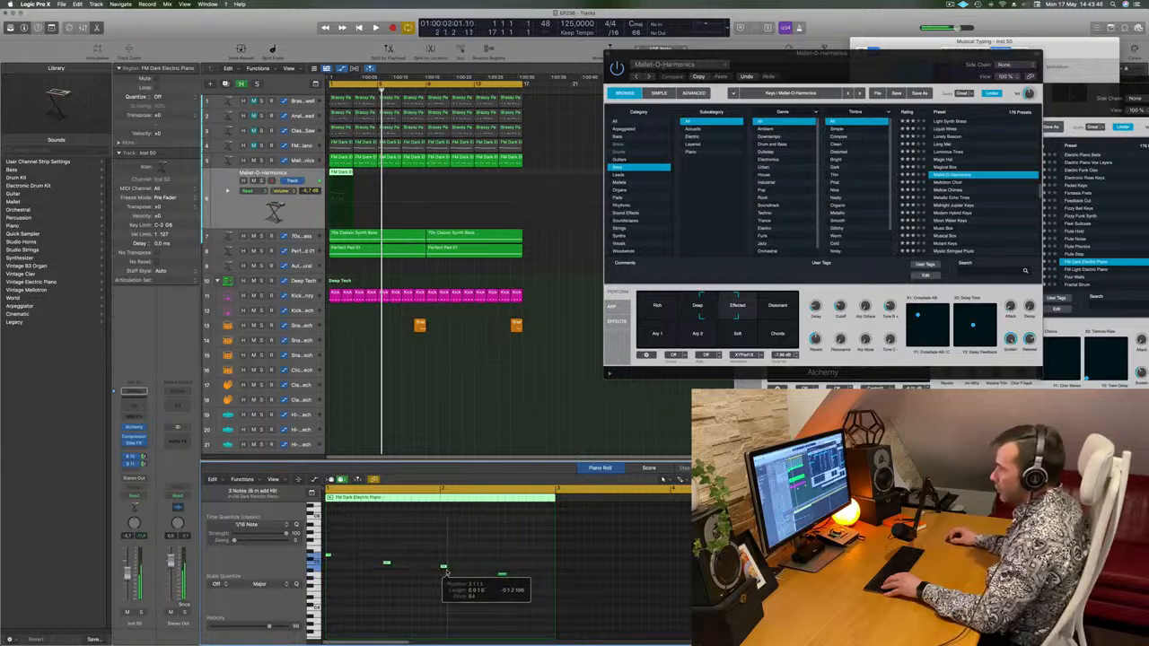
- Move the second, third and fourth notes onto consecutive sixteenths after the first, forming a four-note run in beat 1
drag(373, 547, 596, 612)
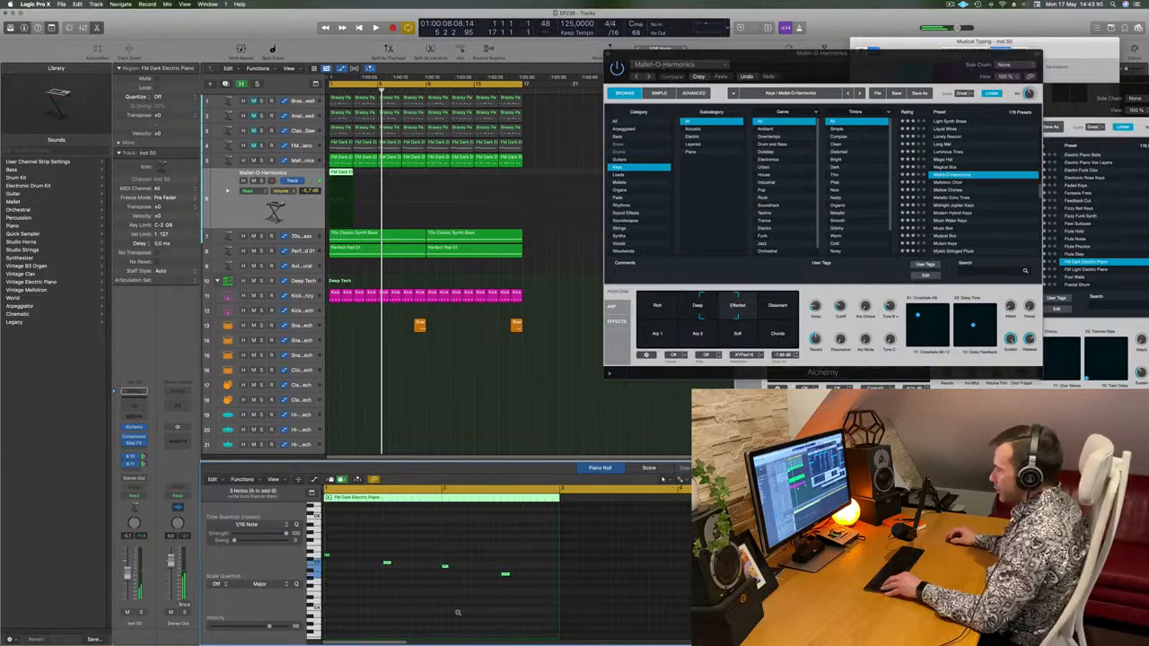
drag(434, 563, 346, 564)
click(446, 565)
drag(446, 566, 360, 568)
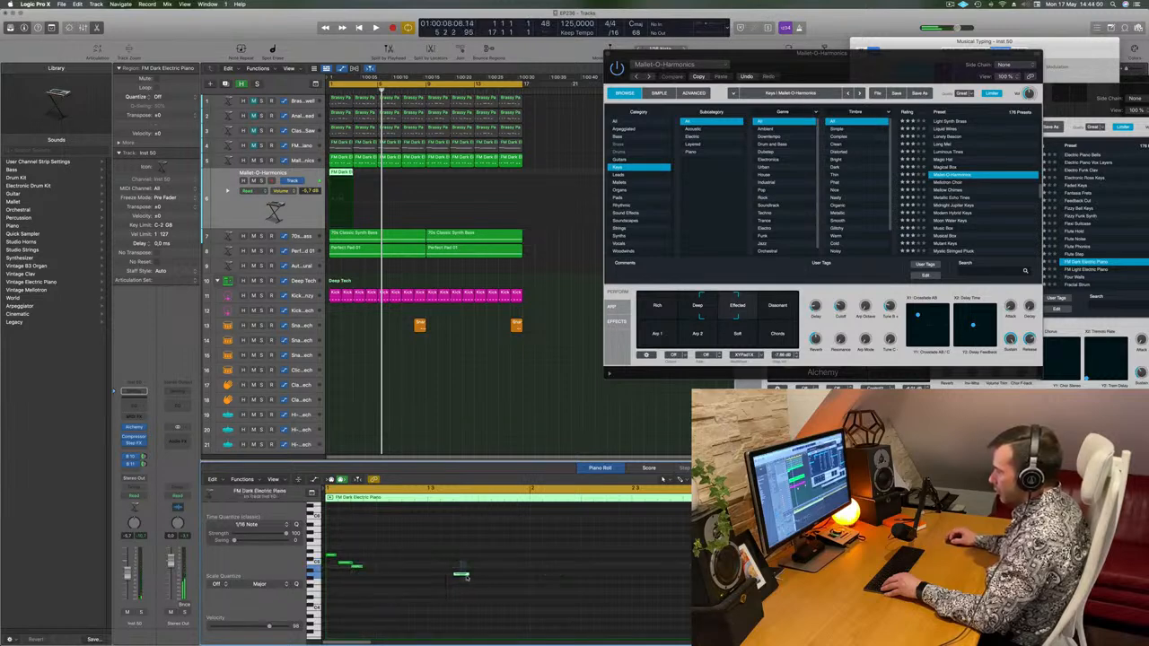
drag(468, 577, 375, 577)
click(373, 577)
key(super+Right)
key(super+Right)
scroll(346, 549, left, 1)
drag(338, 543, 435, 578)
key(super+Left)
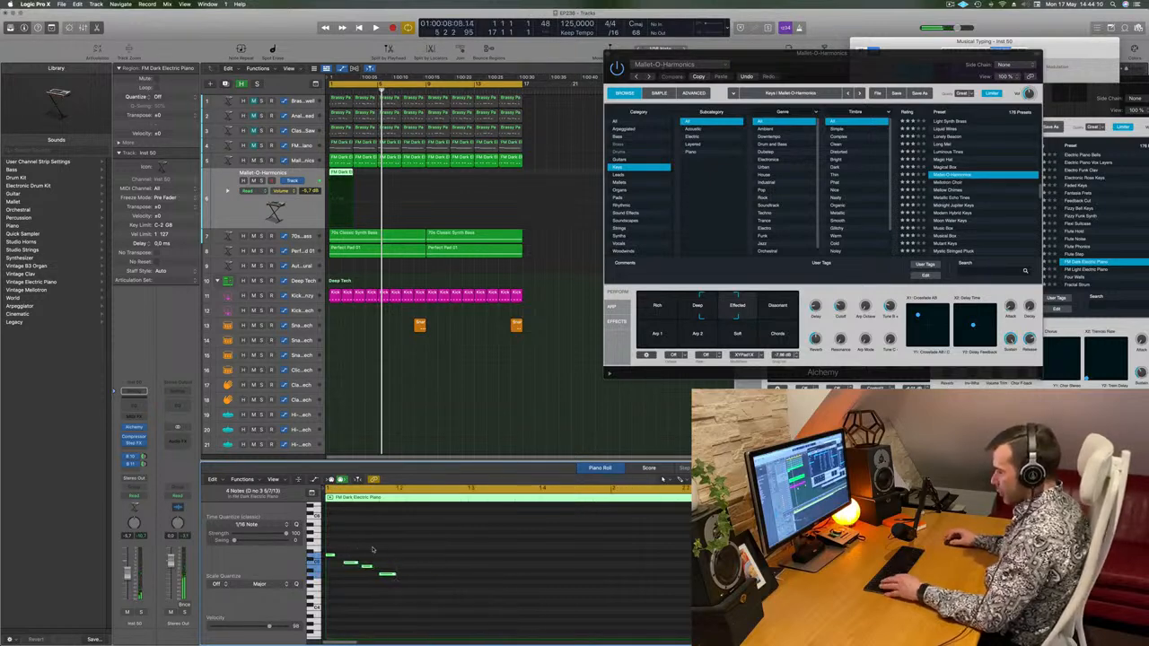
- Copy the four-note run to beats 2, 3 and 4 so the pattern fills bar 1
drag(331, 544, 426, 603)
drag(331, 555, 474, 557)
key(super+a)
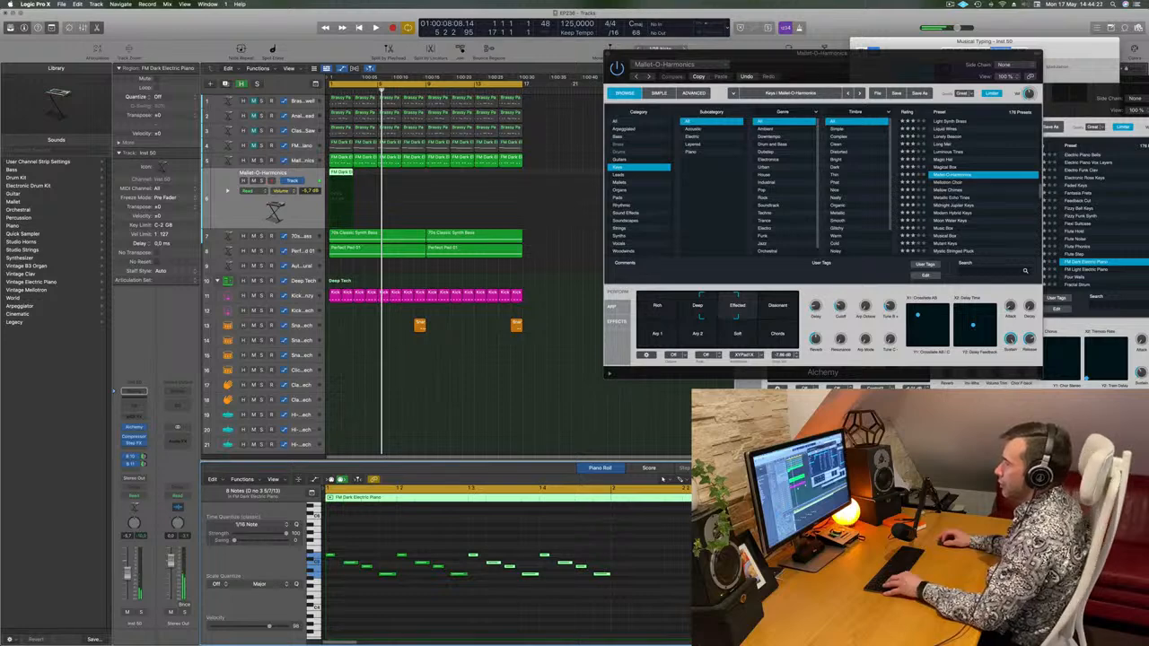
- Split the region at bar 2, delete its second half and repeat the one-bar pattern across all 16 bars
super+click(341, 186)
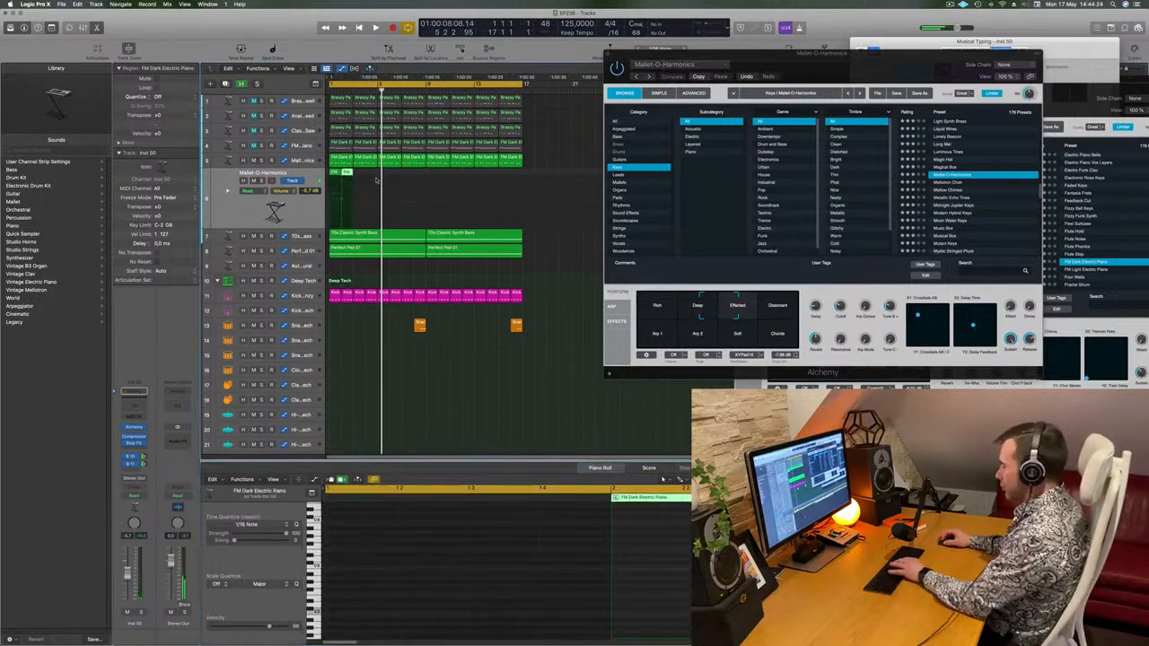
key(Delete)
key(super+z)
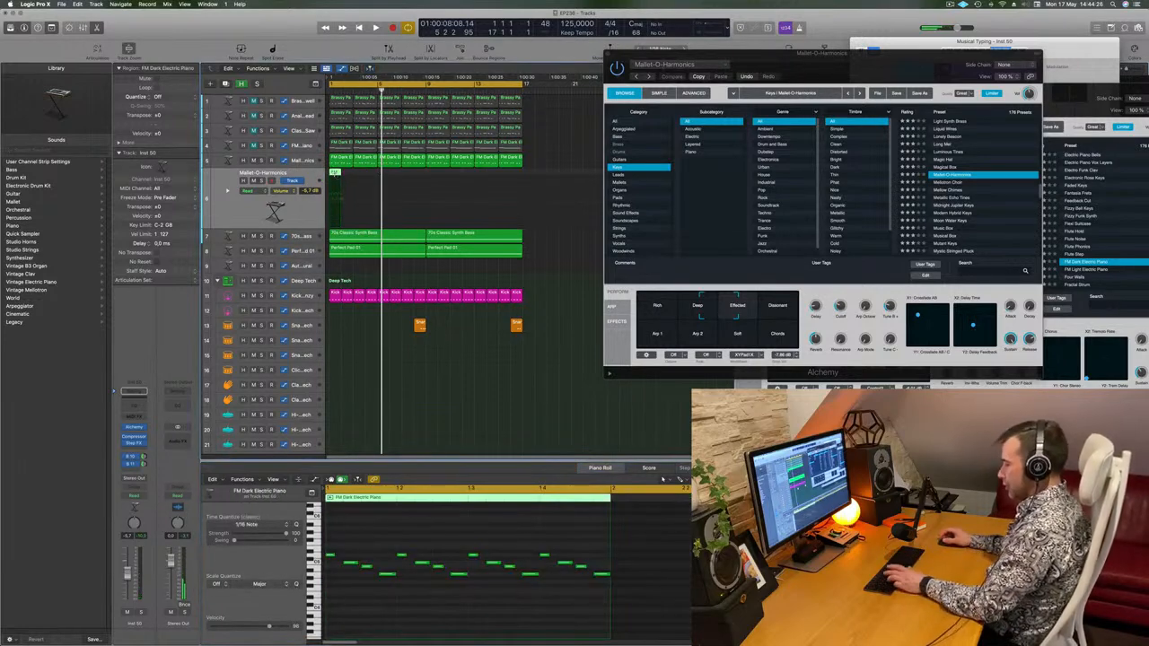
key(super+r)
key(super+r)
key(super+r)
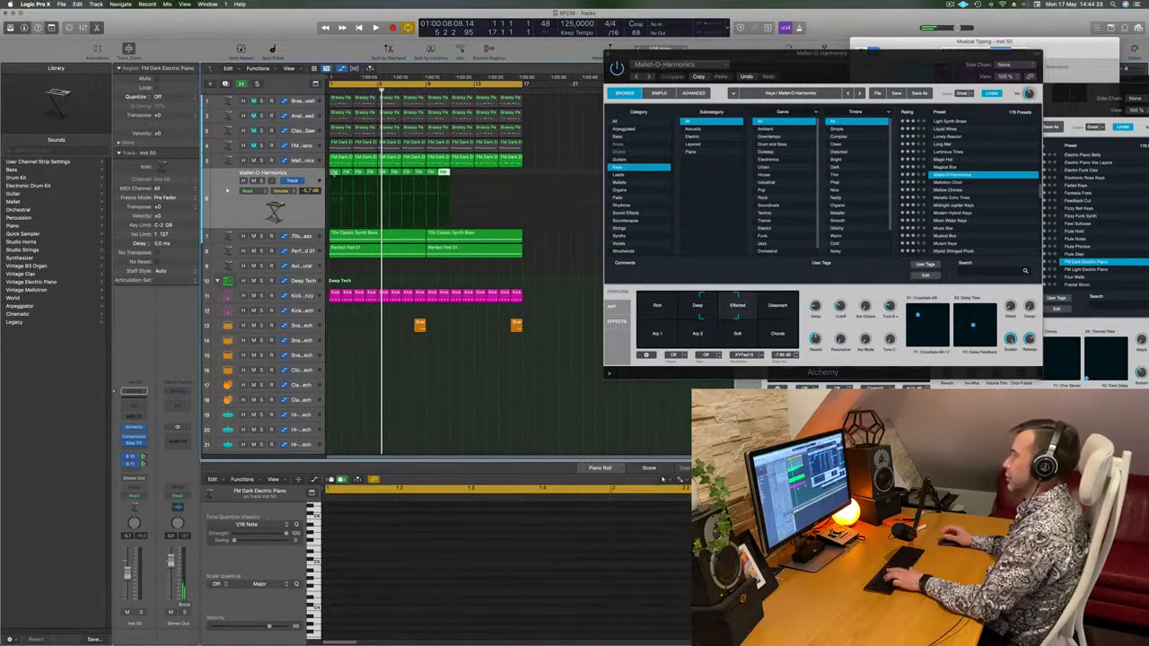
- Select the new track with its regions, lower its volume to about -12 dB and play the arrangement
click(238, 214)
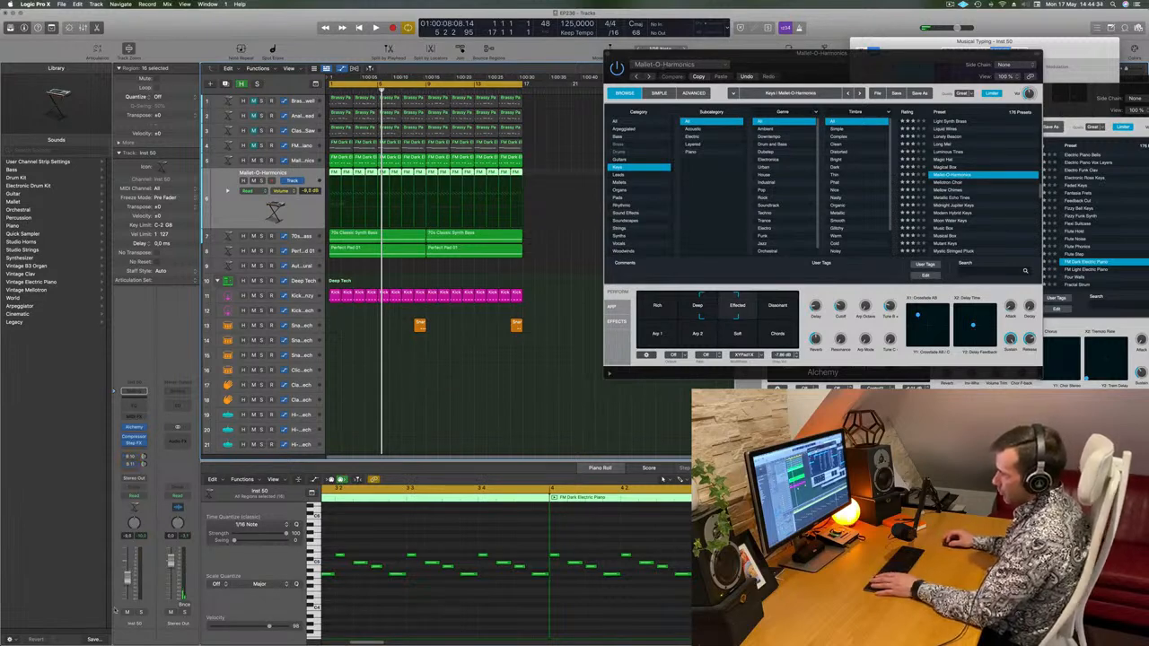
key(r)
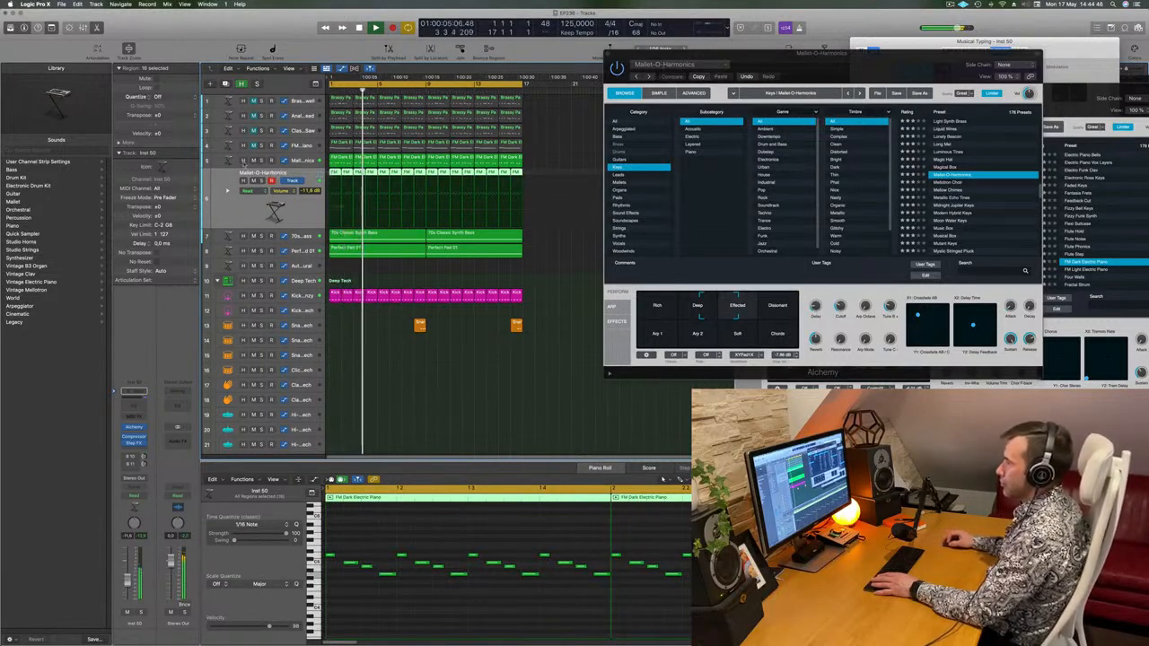
key(space)
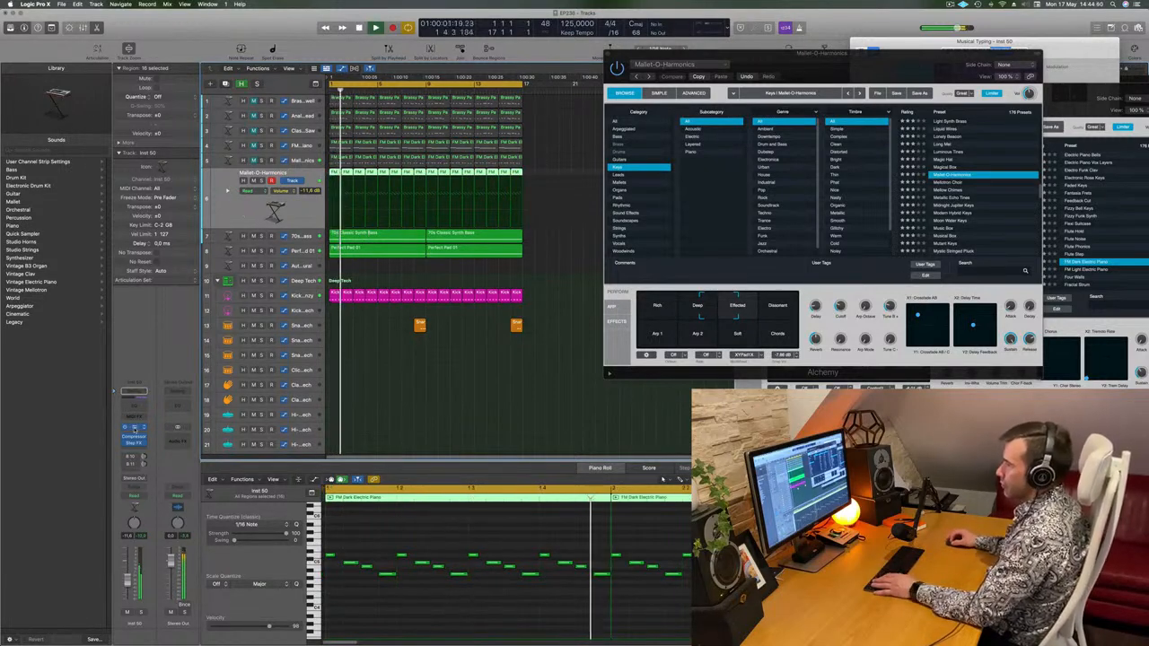
- Open Alchemy on the new track, reposition its window and audition the Keys presets Naive Bells V and Oil Can Keys
click(134, 429)
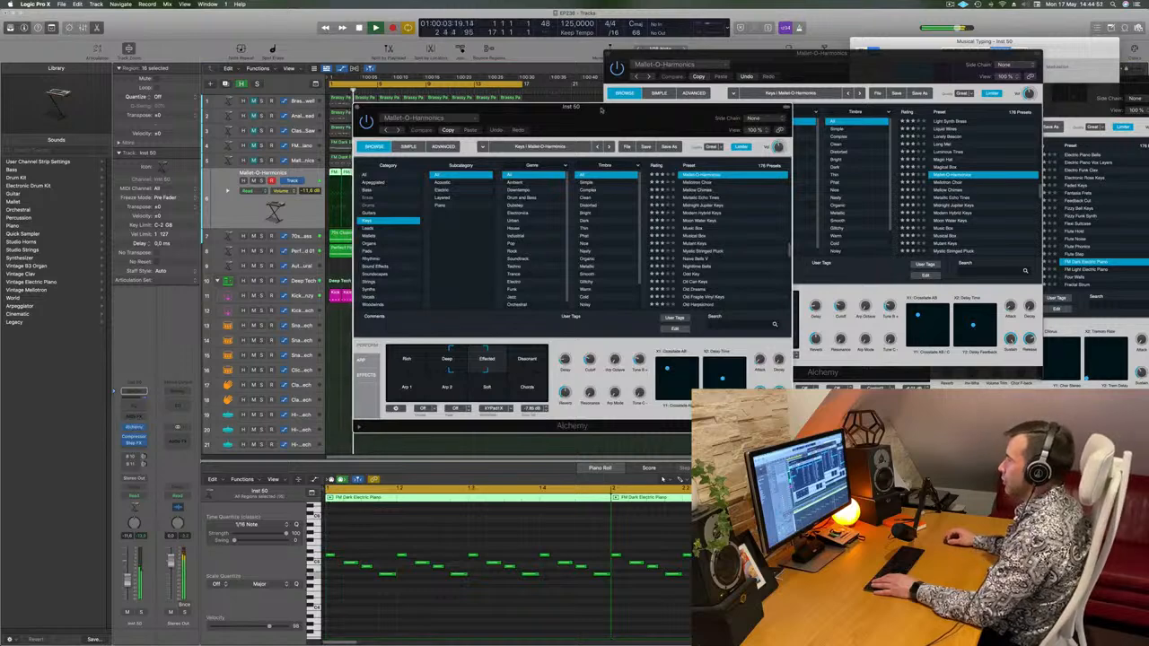
drag(608, 106, 708, 82)
scroll(799, 218, down, 1)
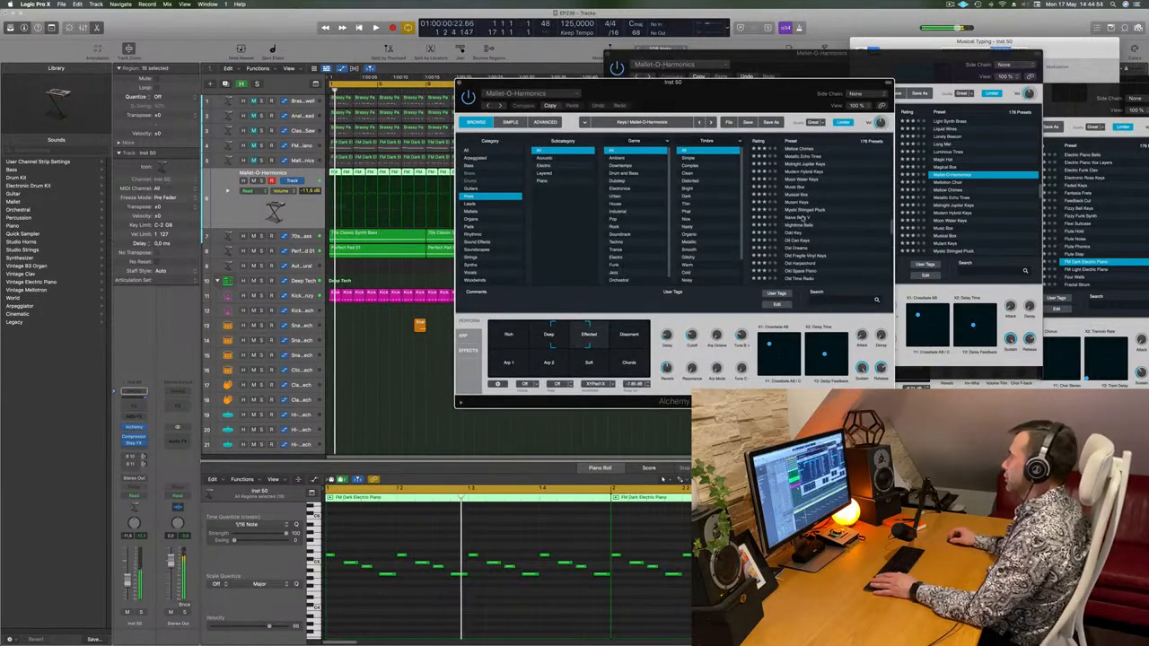
mouse_move(748, 95)
mouse_down()
mouse_move(788, 99)
mouse_move(746, 96)
mouse_up()
key(space)
click(797, 242)
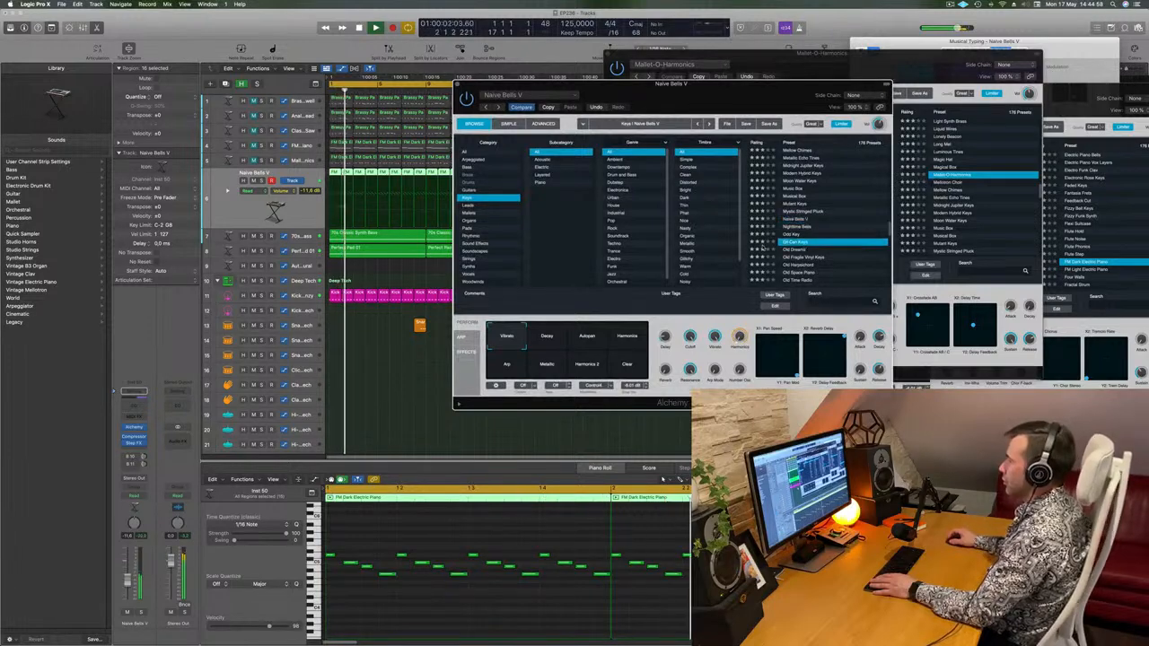
- Switch Alchemy's browser to the Guitars category, load 12 String Split and audition its variations up to Delay during playback
click(476, 189)
scroll(825, 206, down, 5)
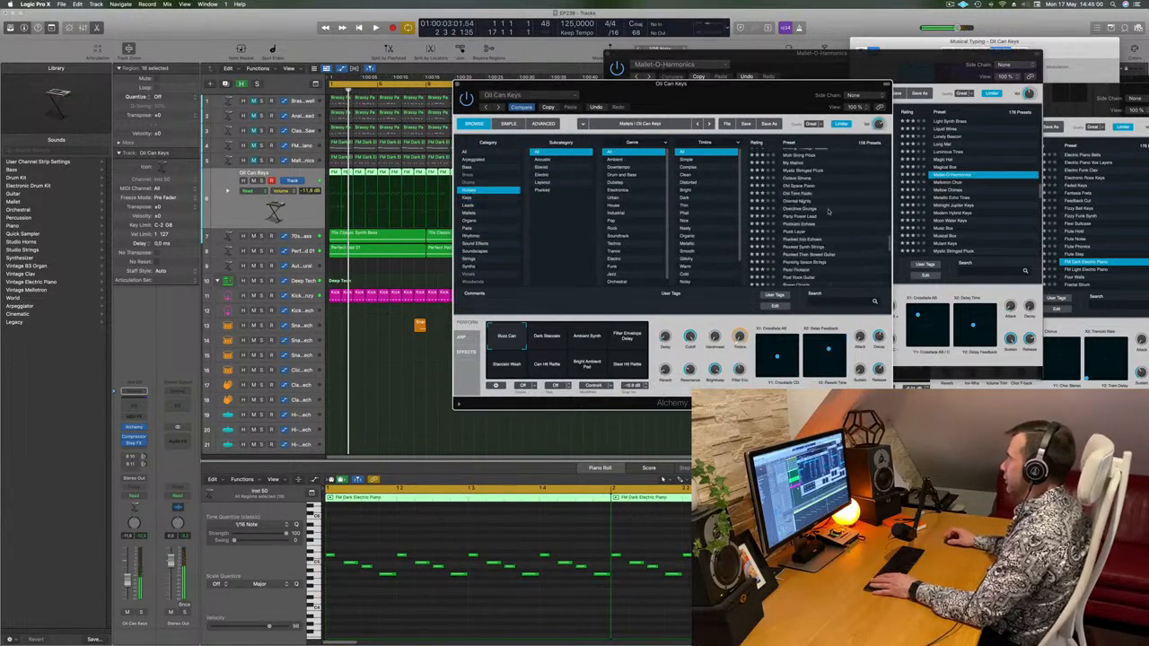
scroll(830, 170, up, 5)
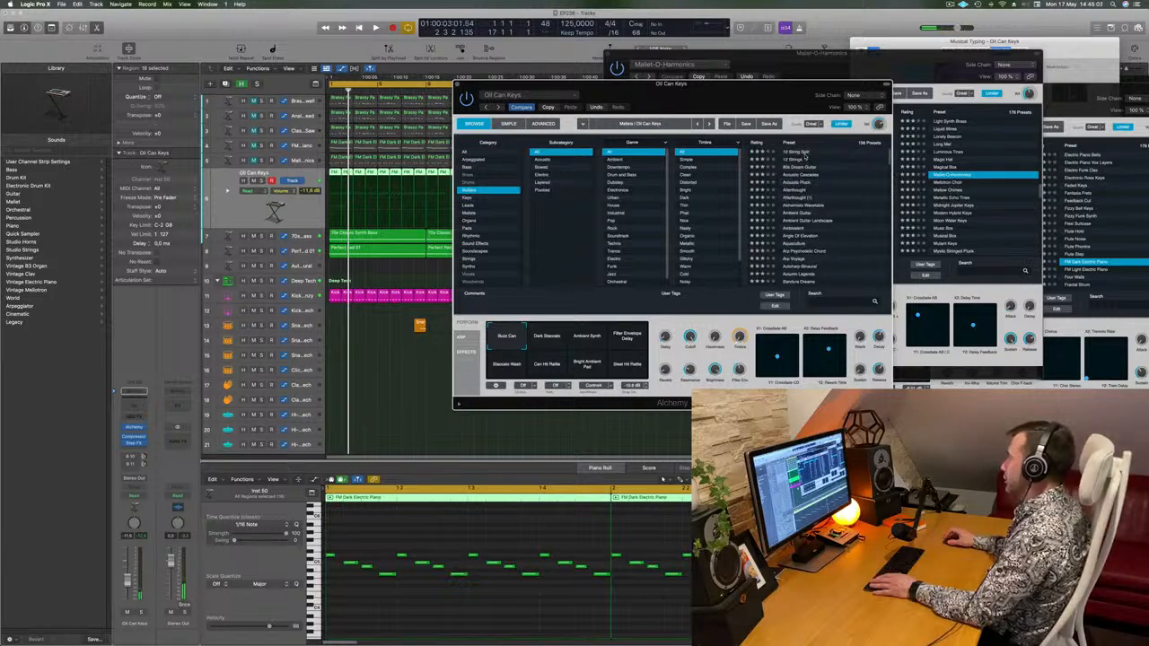
mouse_move(736, 88)
mouse_down()
mouse_move(747, 92)
mouse_move(709, 105)
mouse_move(743, 105)
mouse_up()
click(808, 155)
key(space)
click(520, 347)
click(561, 348)
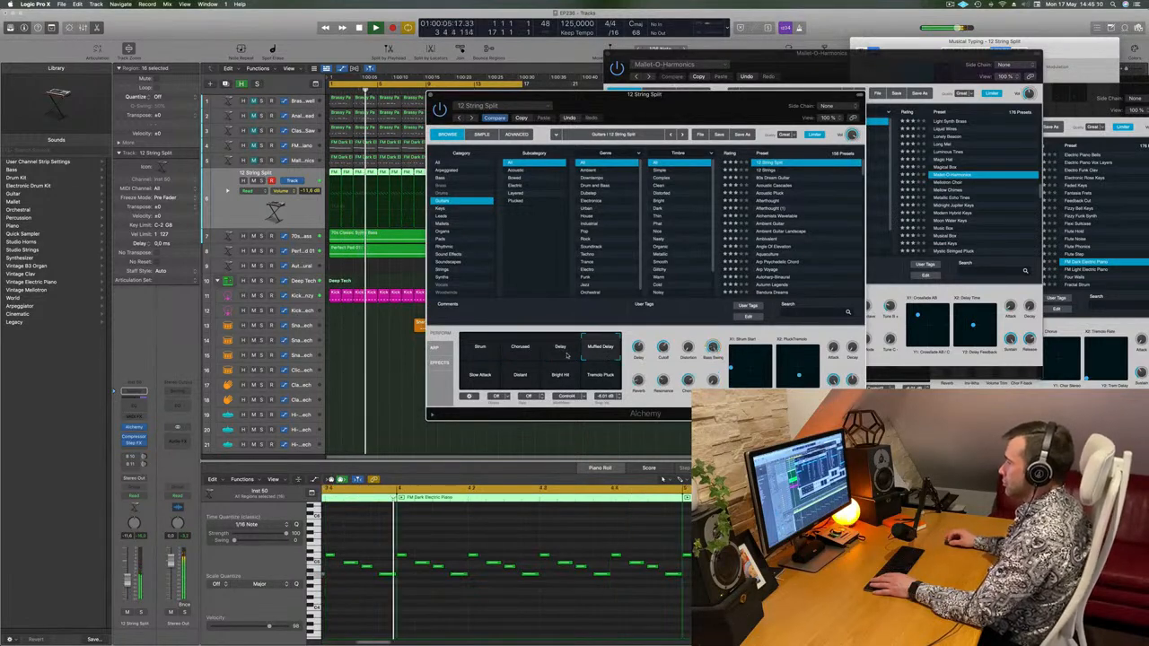
- Select all notes of the sixteenth-note pattern in the piano roll and transpose them down one octave
click(507, 540)
key(super+a)
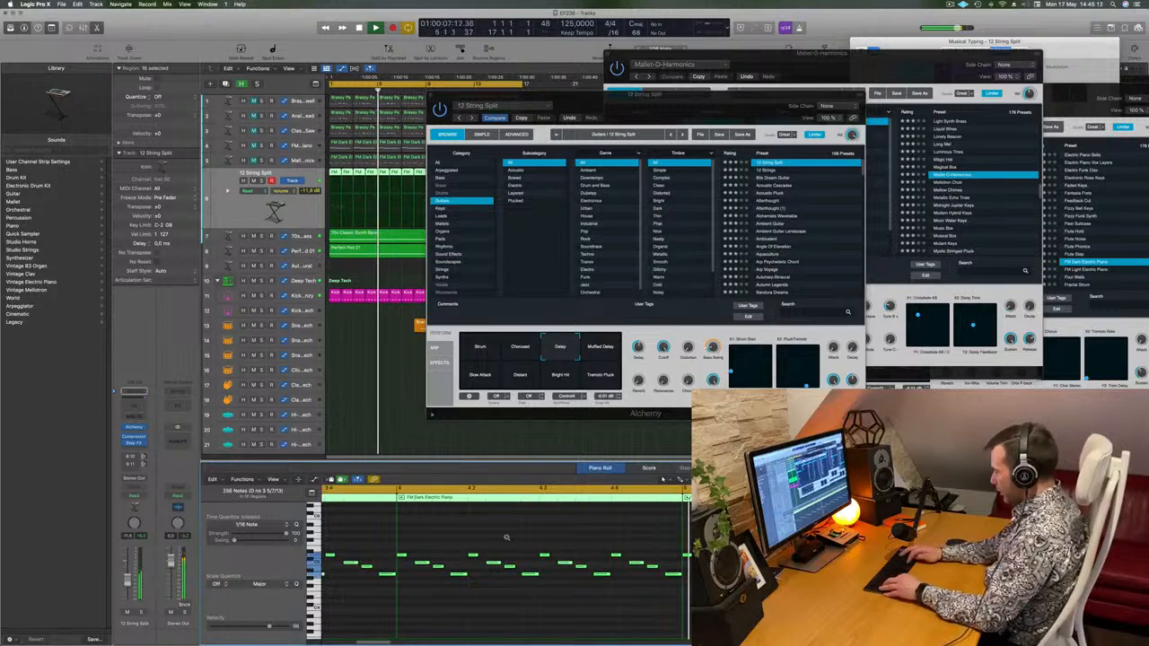
key(alt+shift+Down)
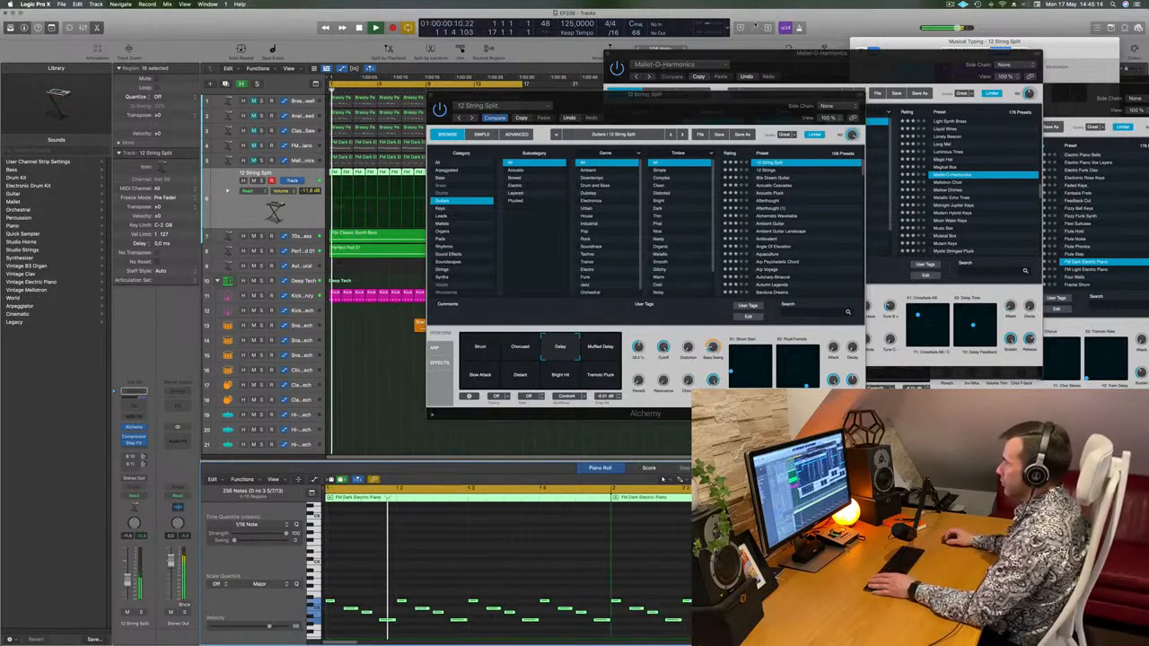
- Move the Alchemy window lower and audition 12 String Split's Muffled Delay, Tremolo Pluck, Bright Hit, Distant and Slow Attack variations
drag(720, 105, 717, 138)
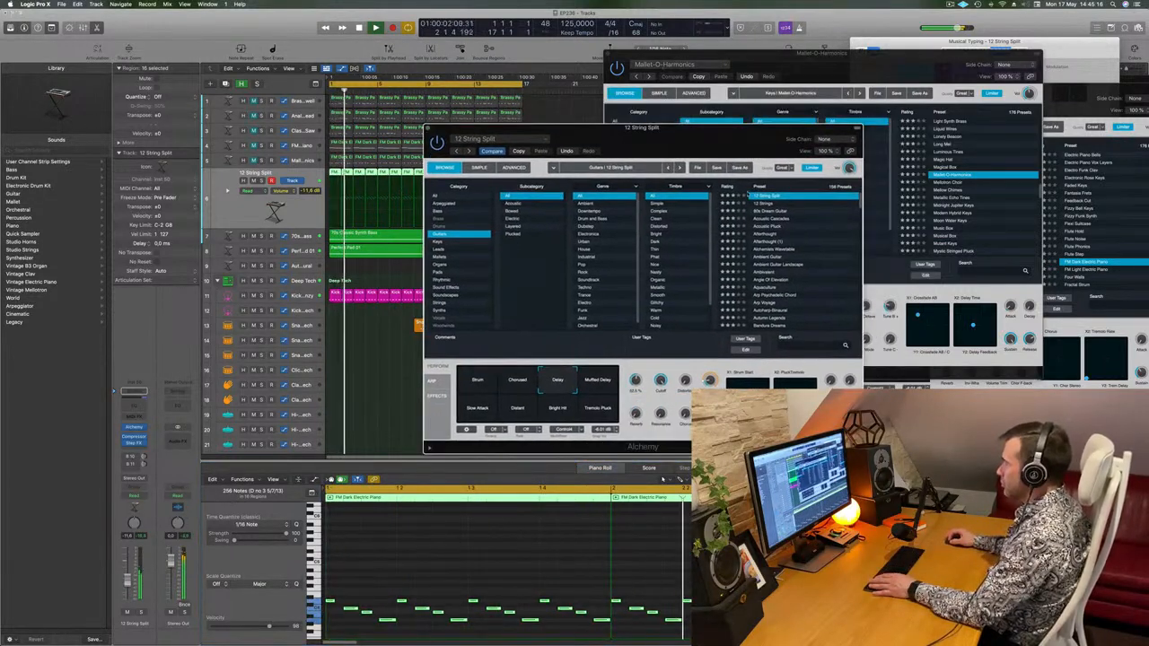
click(601, 389)
click(600, 411)
click(558, 409)
click(515, 415)
click(481, 415)
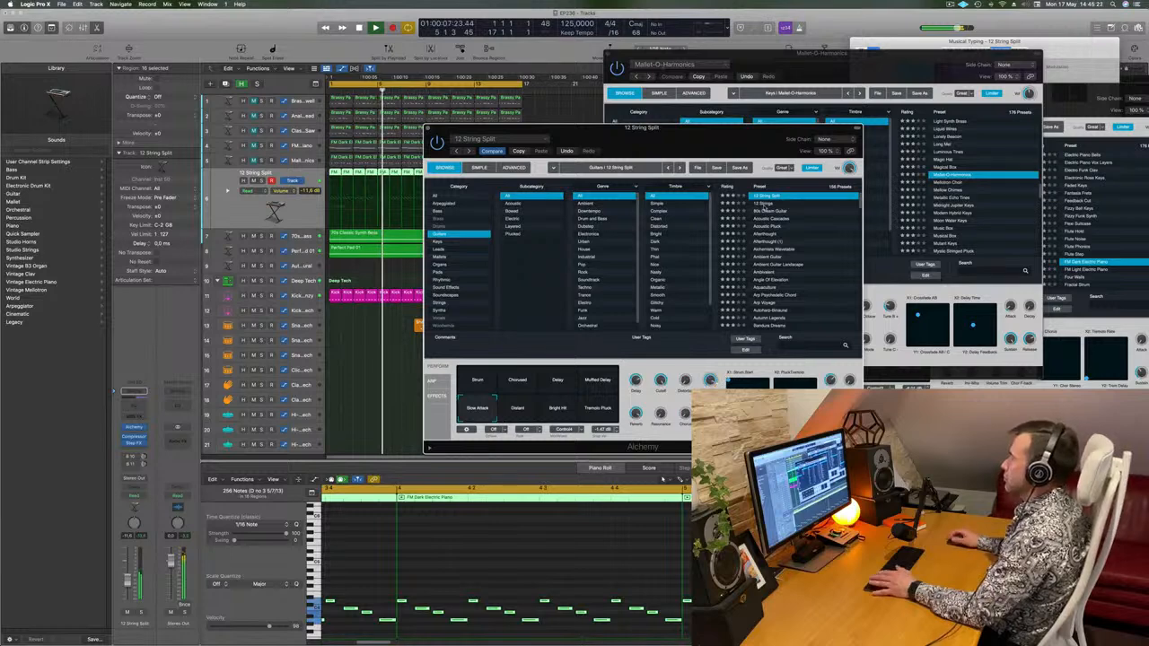
- Audition the guitar presets 12 Strings, 80s Dream Guitar, Acoustic Cascades and Acoustic Pluck against the arrangement
click(765, 205)
key(space)
key(space)
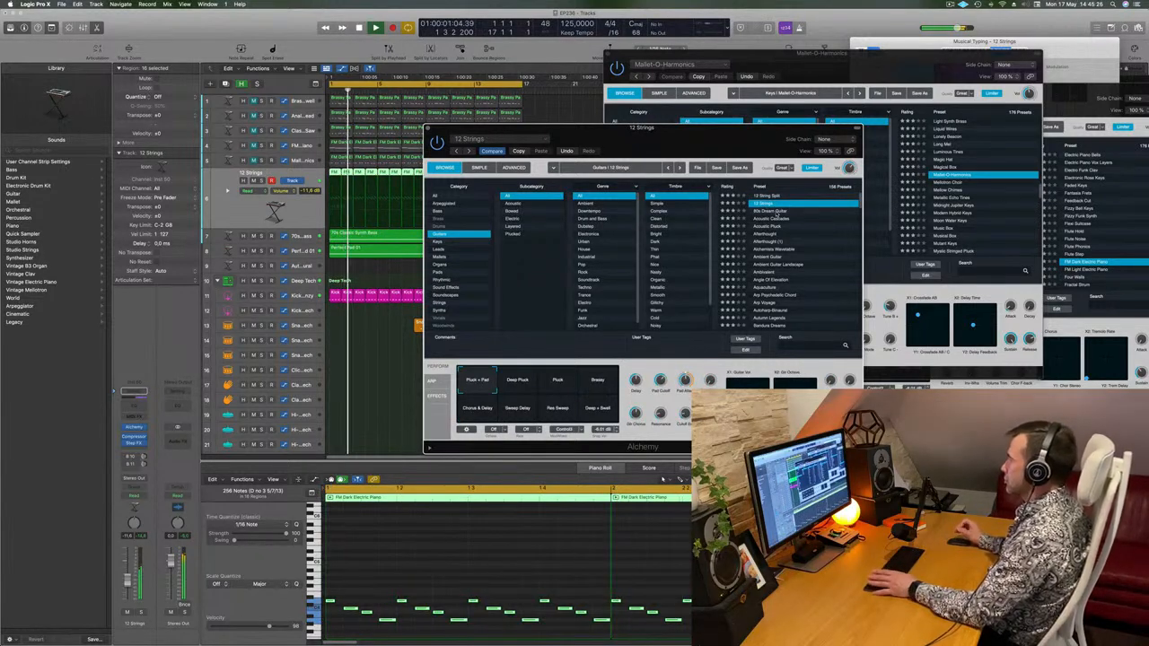
click(770, 212)
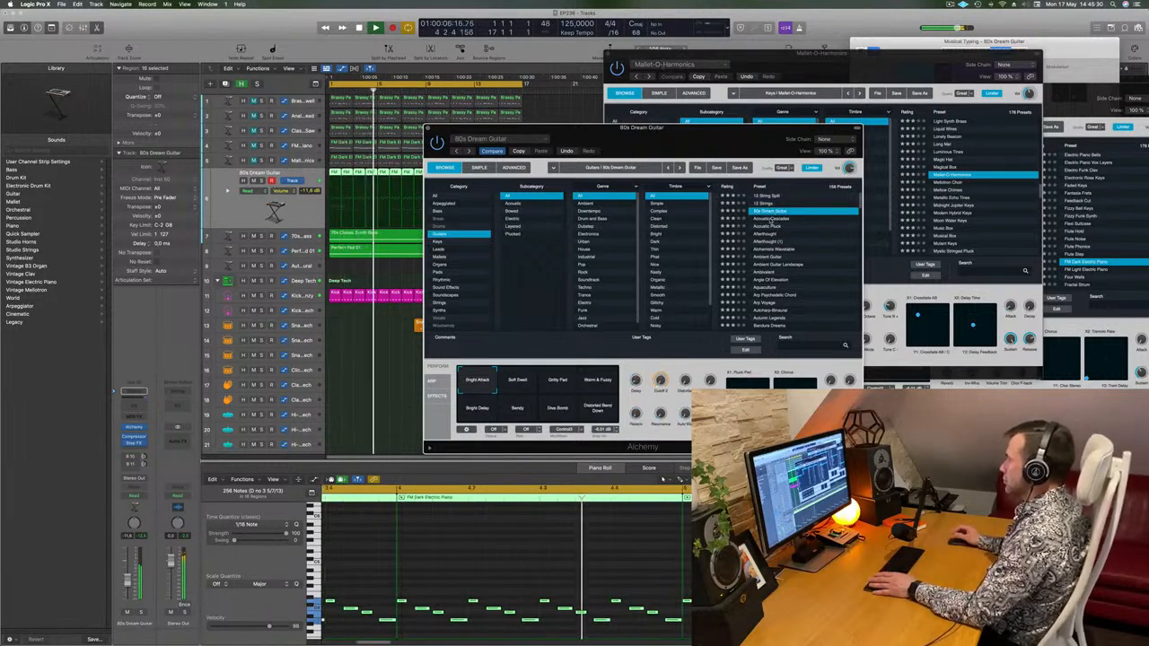
click(769, 219)
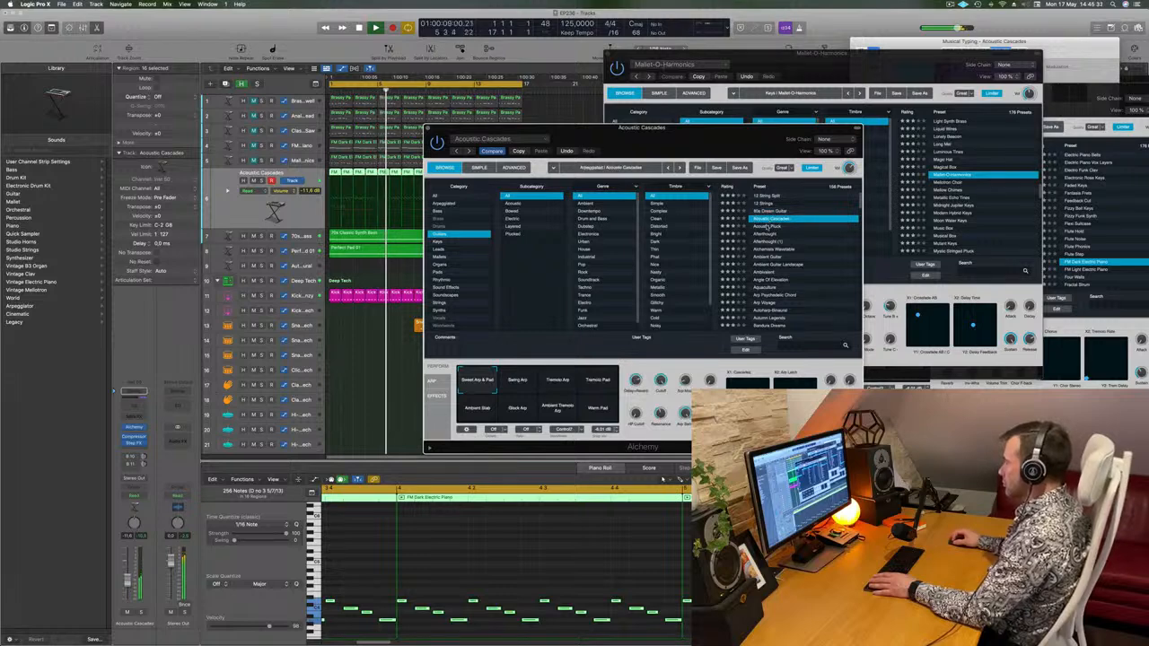
click(768, 226)
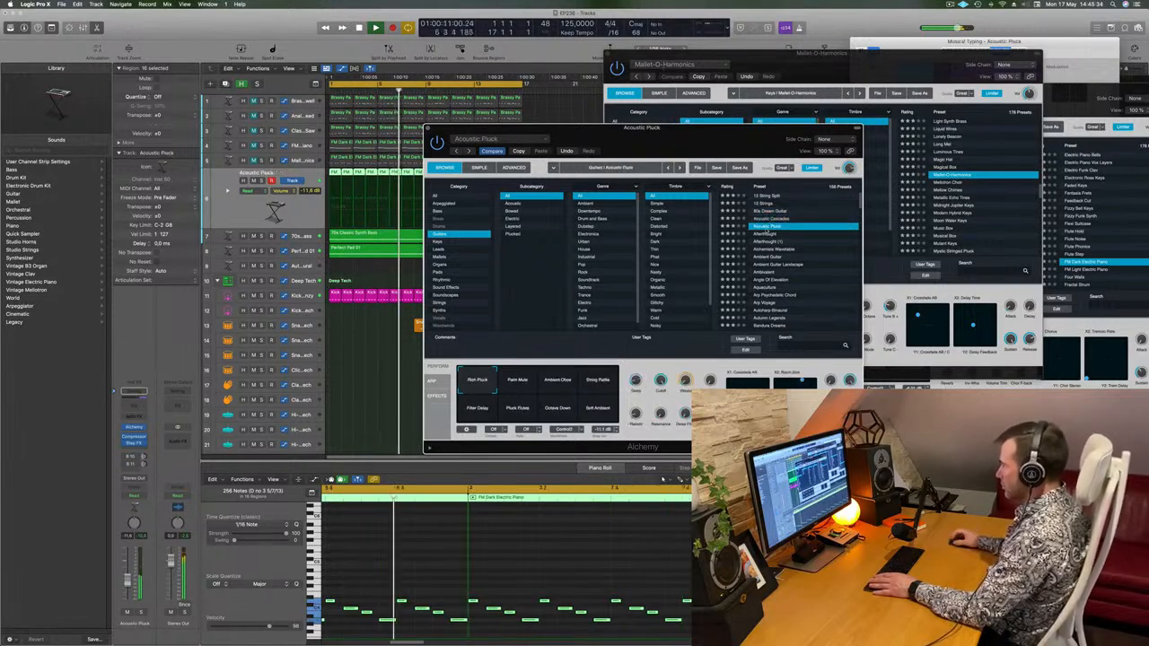
- Audition the presets Afterthought, Ambient Guitar and Angle Of Elevation during playback
click(766, 235)
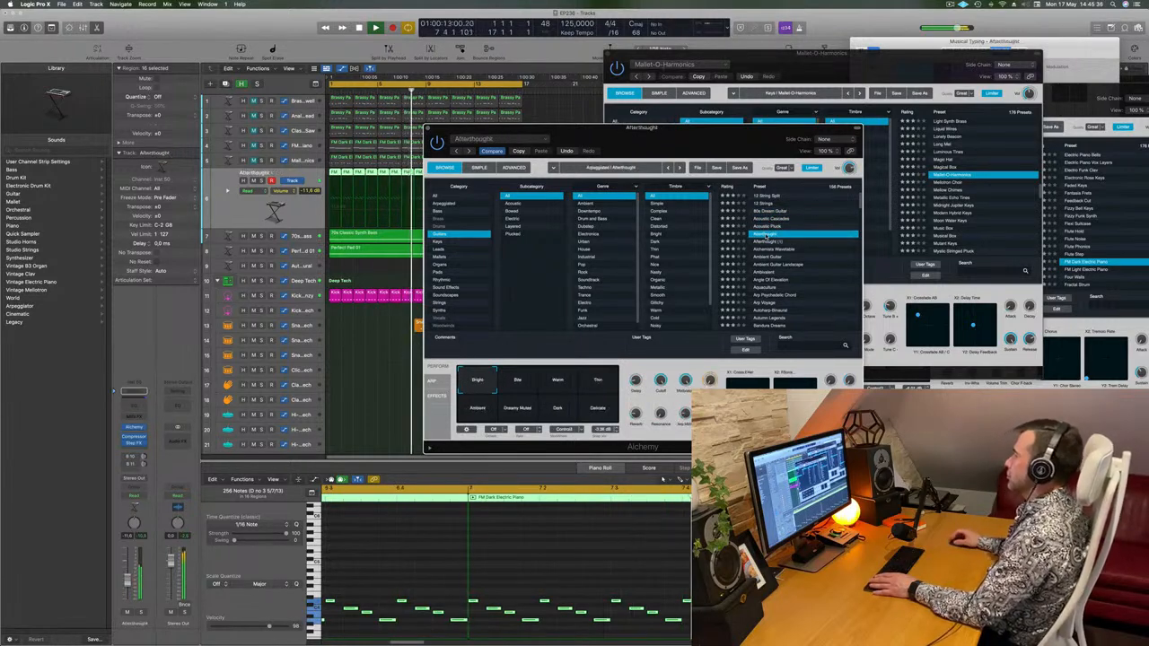
click(763, 257)
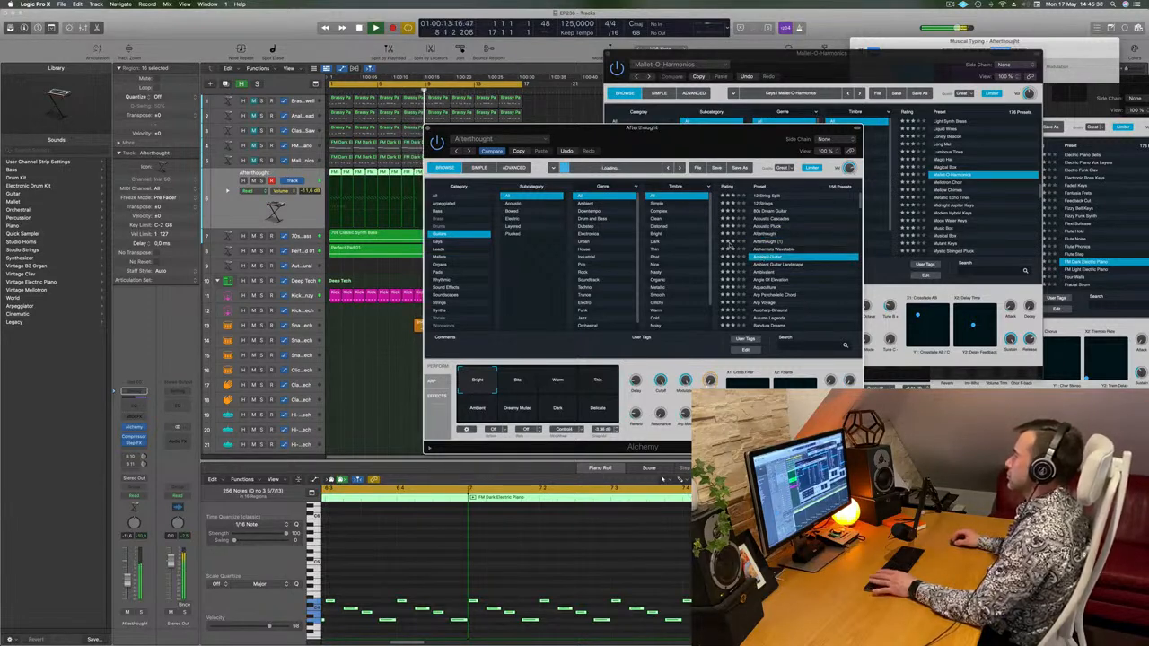
scroll(790, 255, down, 2)
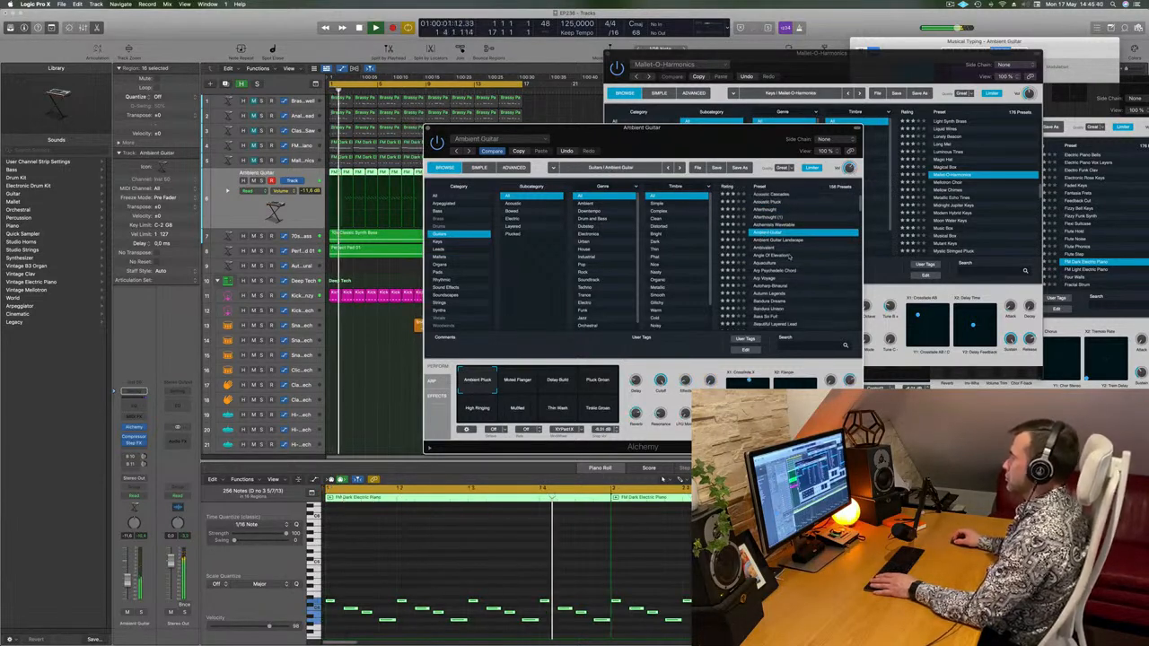
click(780, 255)
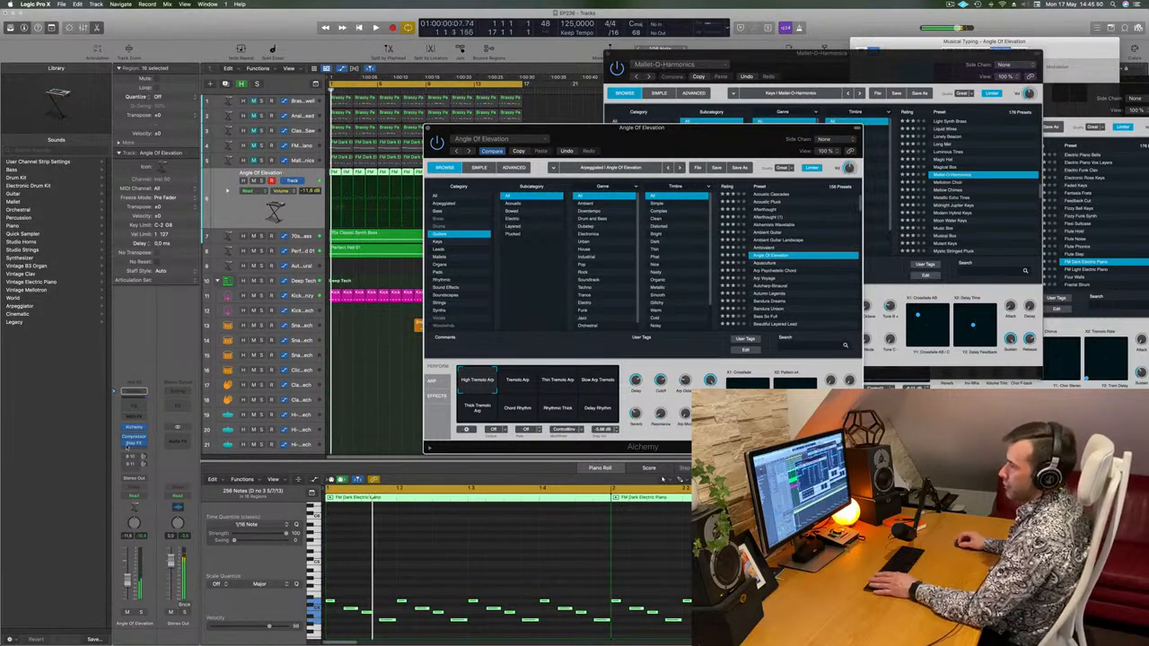
- Reposition the Alchemy window and load the guitar preset Bandura Dreams on the sixteenth-note track
drag(618, 142, 595, 125)
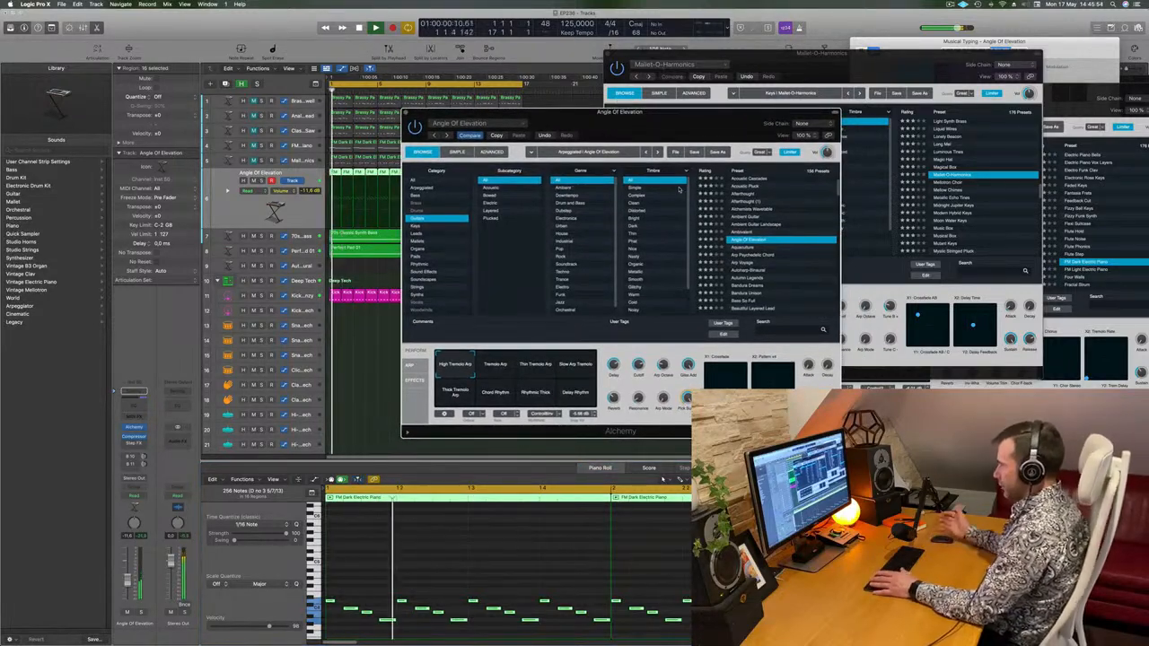
scroll(778, 261, down, 1)
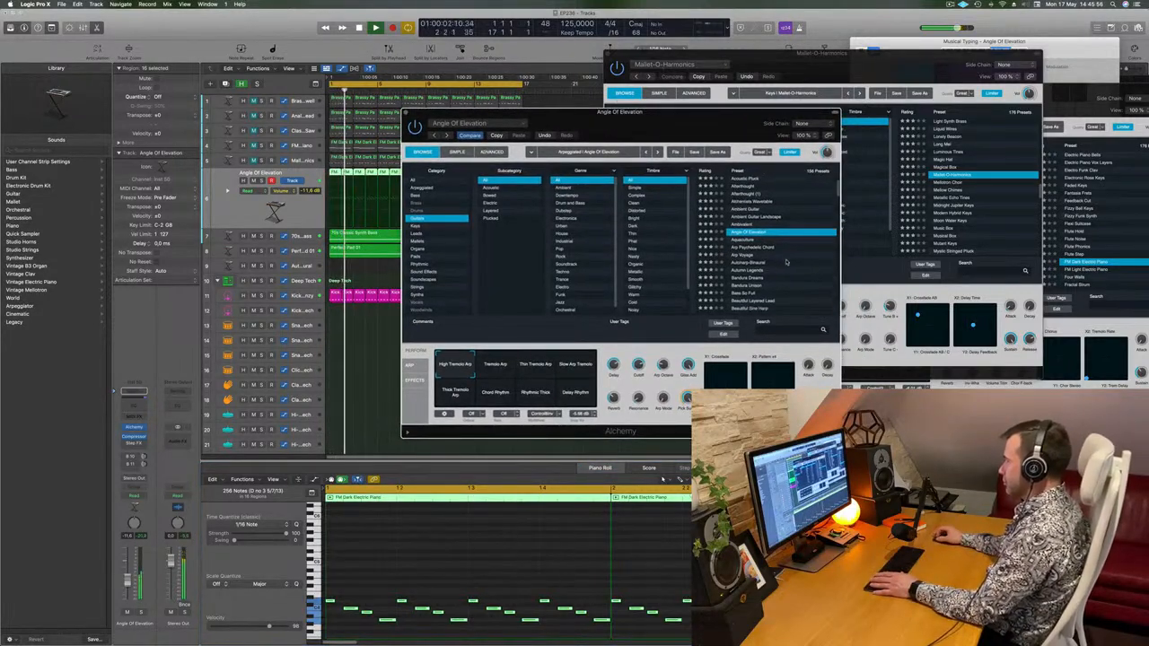
scroll(787, 261, down, 4)
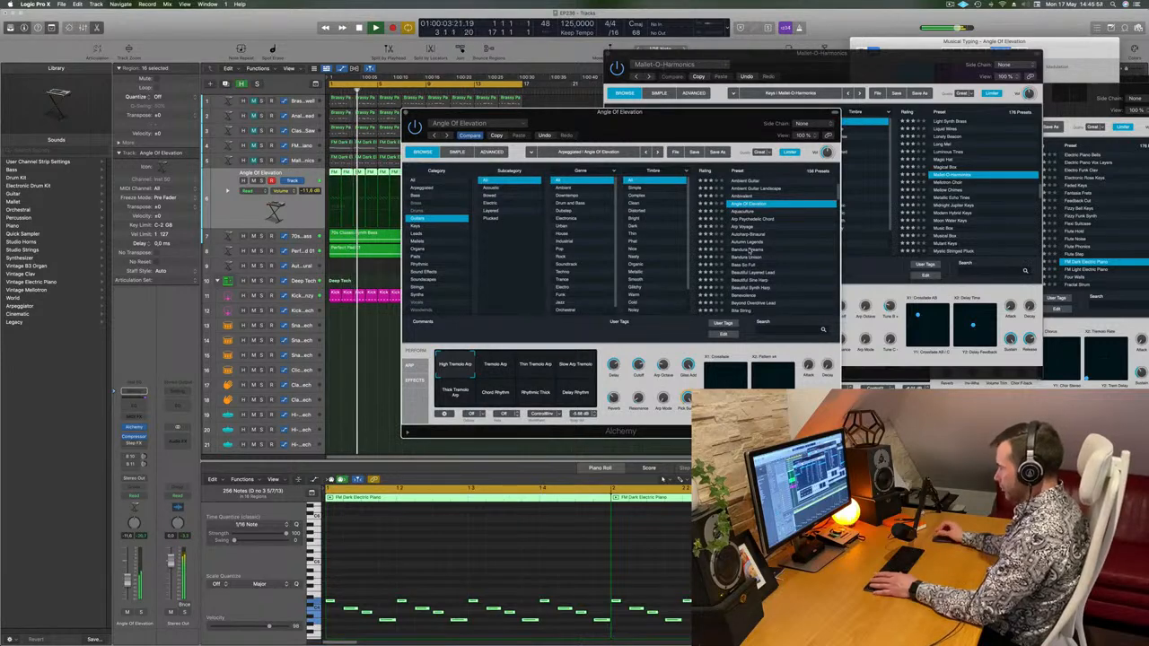
click(750, 250)
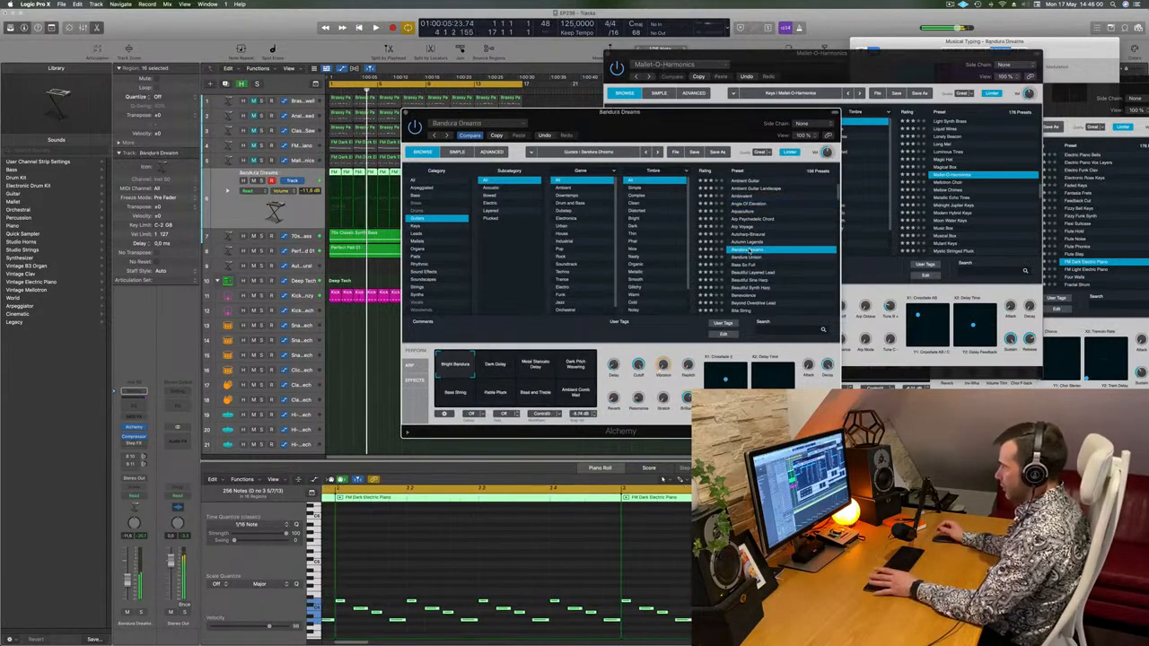
key(space)
- Compare Bandura Dreams' performance variations, including Dark Pitch Wavering, Bass String, Rattle Pluck and Ambient Comb Wait, and return to Bright Bandura
drag(651, 112, 710, 112)
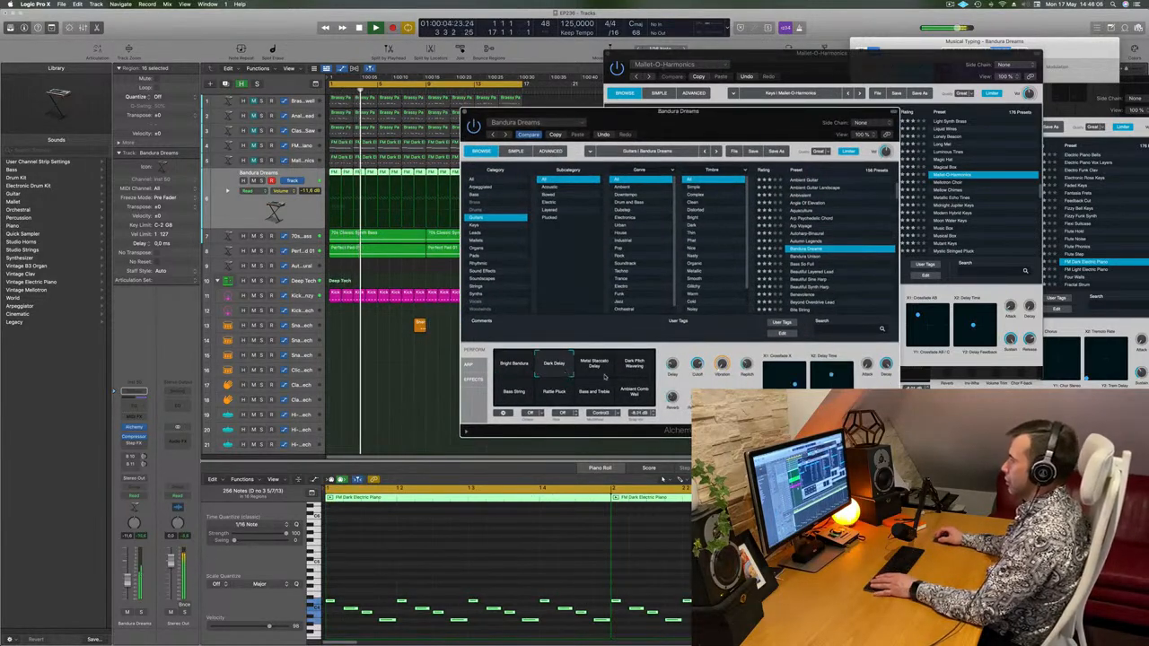
click(634, 363)
click(510, 396)
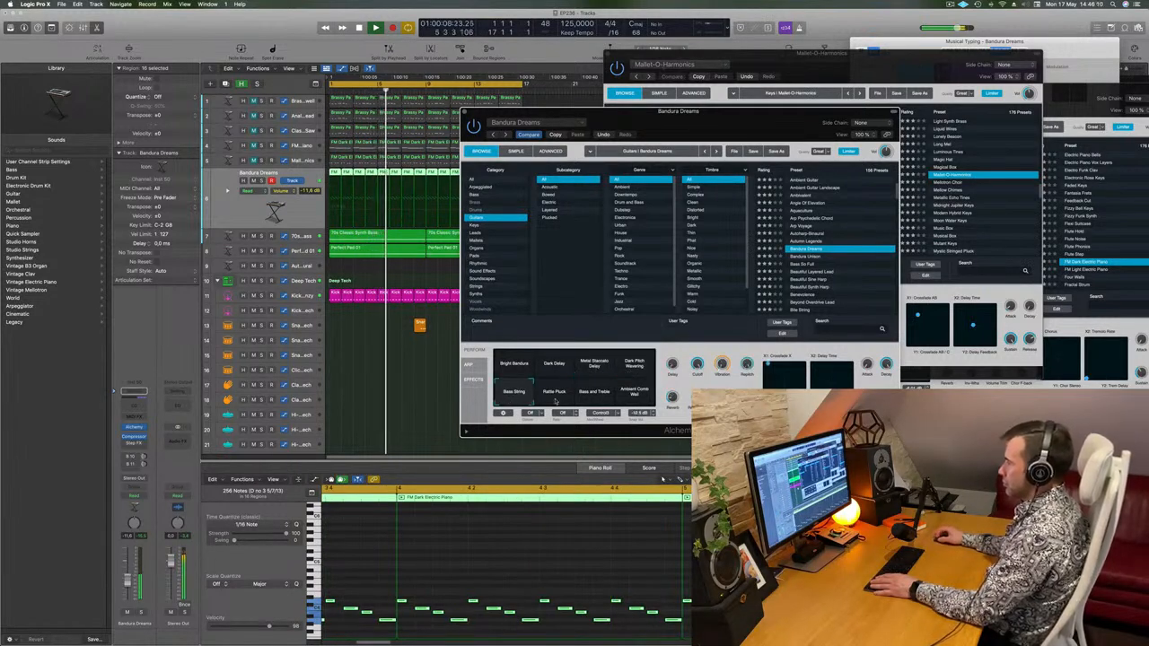
click(554, 393)
click(594, 394)
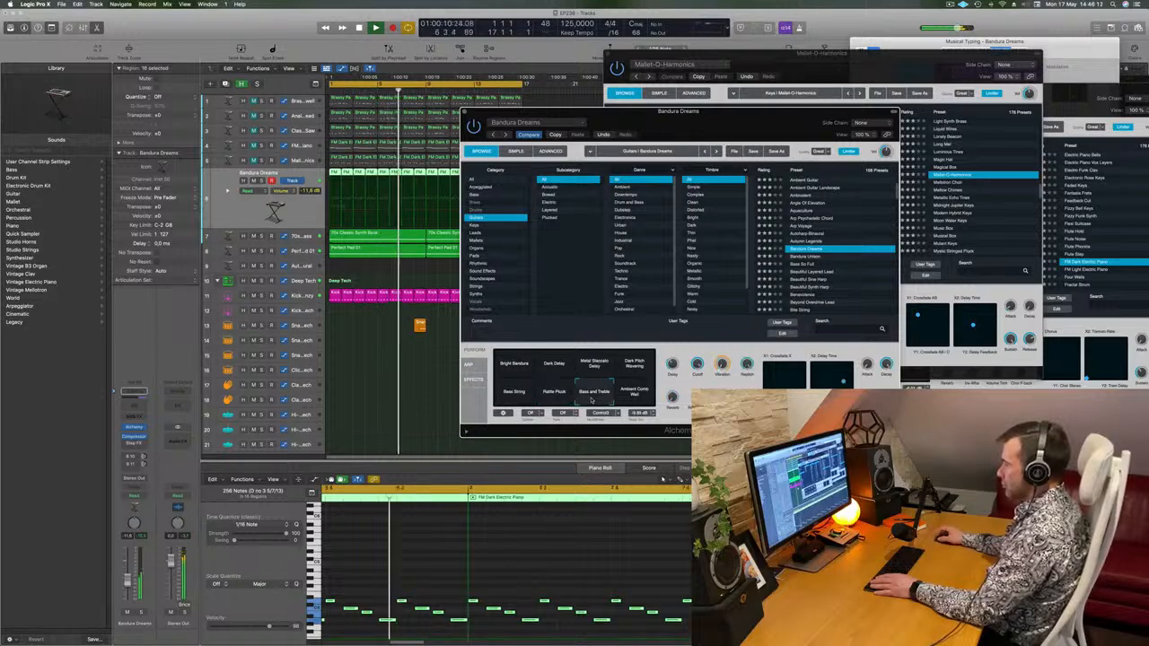
click(637, 395)
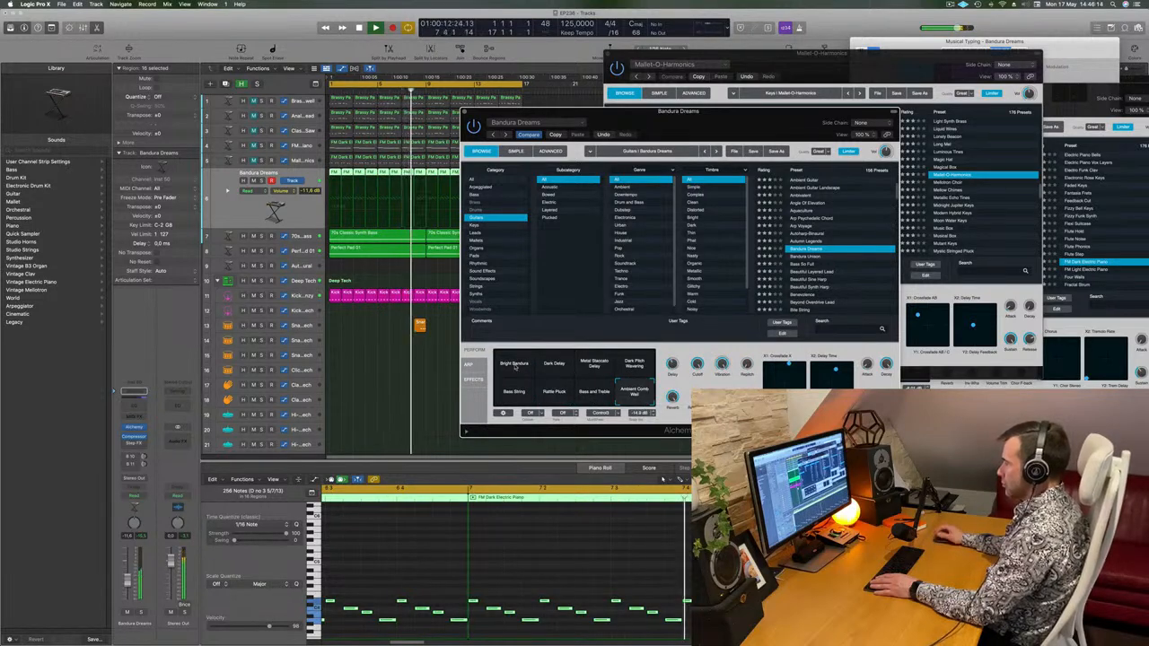
click(515, 366)
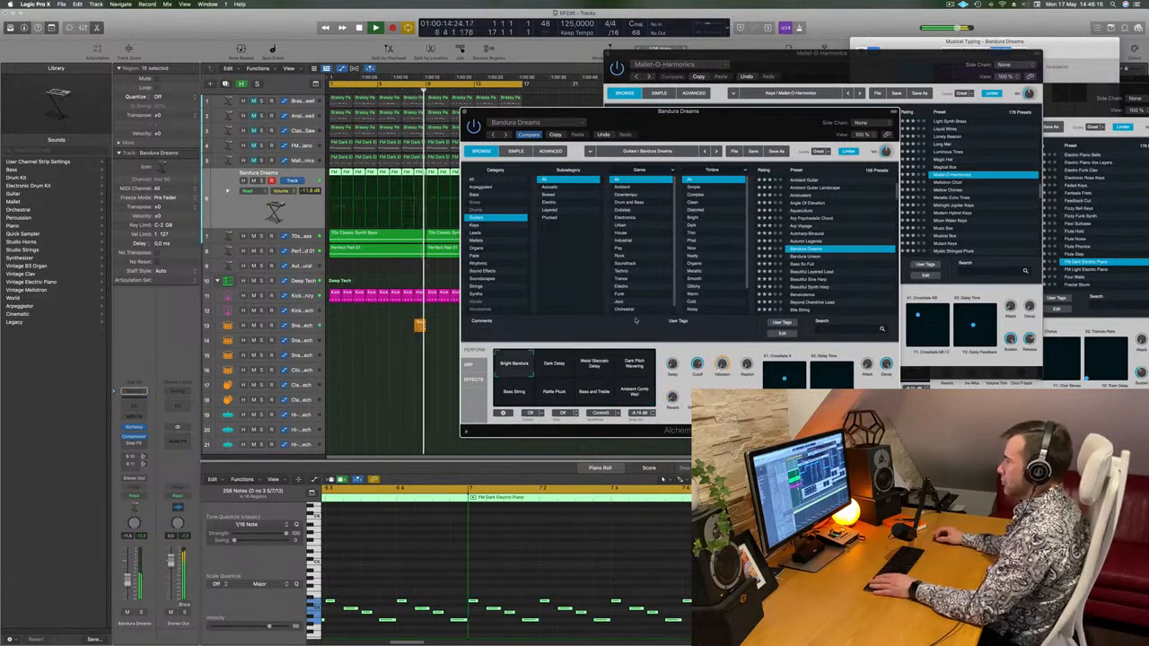
- Shift the Alchemy window upward and adjust the Bandura Dreams track's bus send levels, restarting playback from the beginning
drag(672, 134, 692, 122)
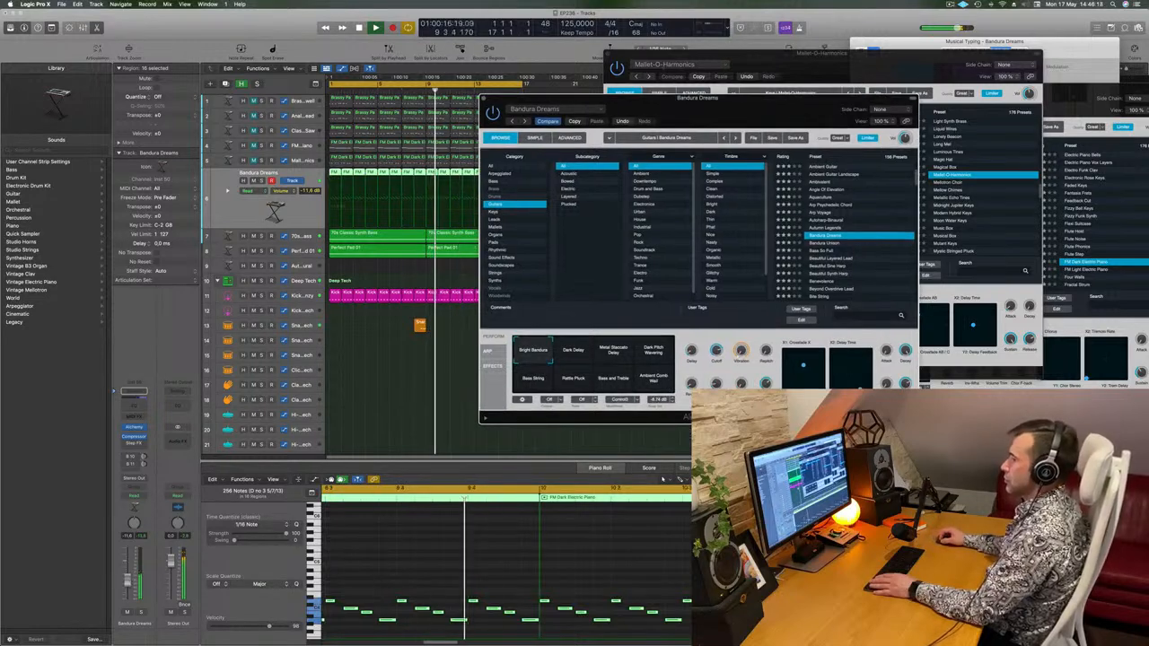
click(143, 458)
key(Return)
drag(144, 458, 144, 463)
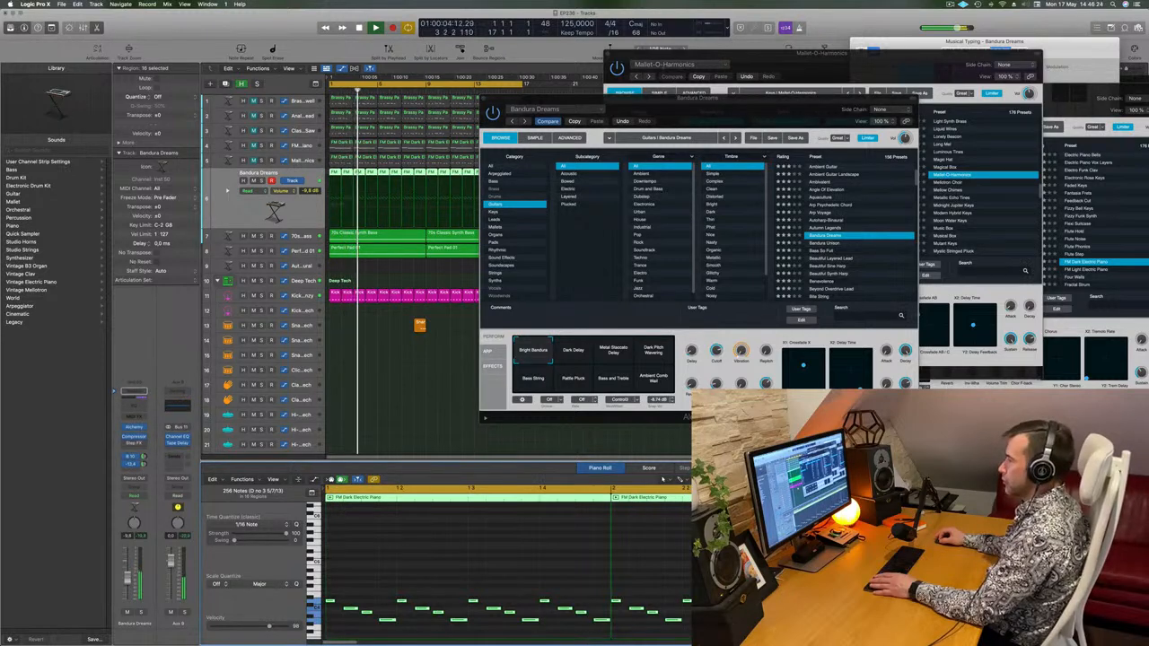
- Move the Alchemy window clear of the arrangement and replay from the beginning to judge the send effects
drag(567, 98, 683, 158)
key(Return)
key(Return)
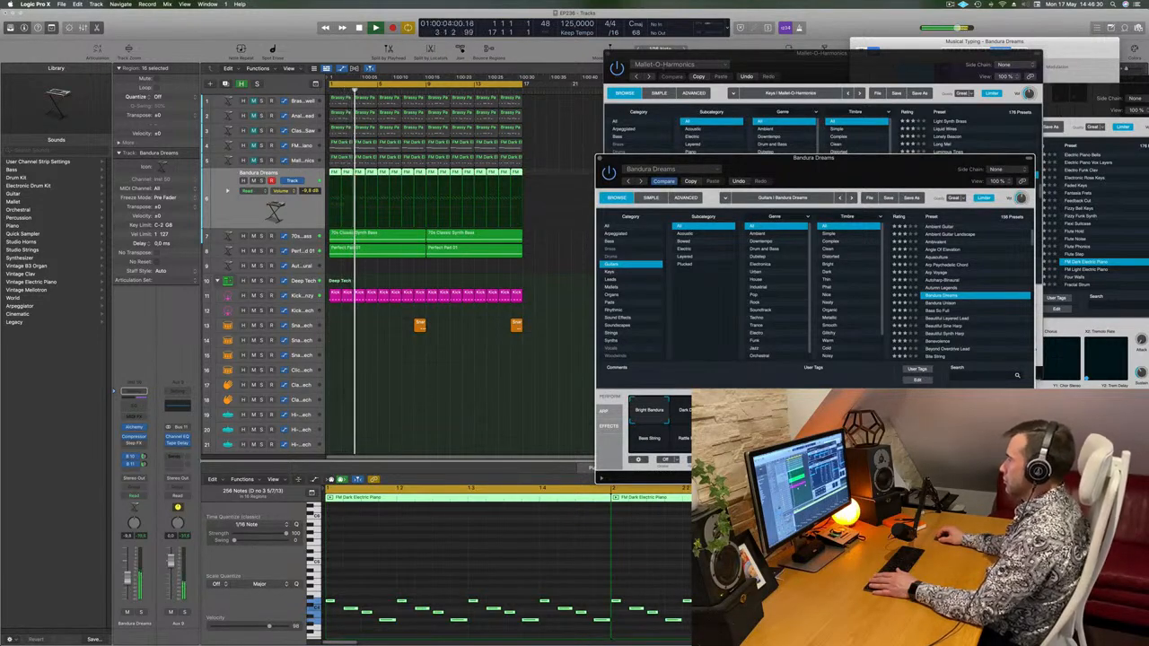
key(Return)
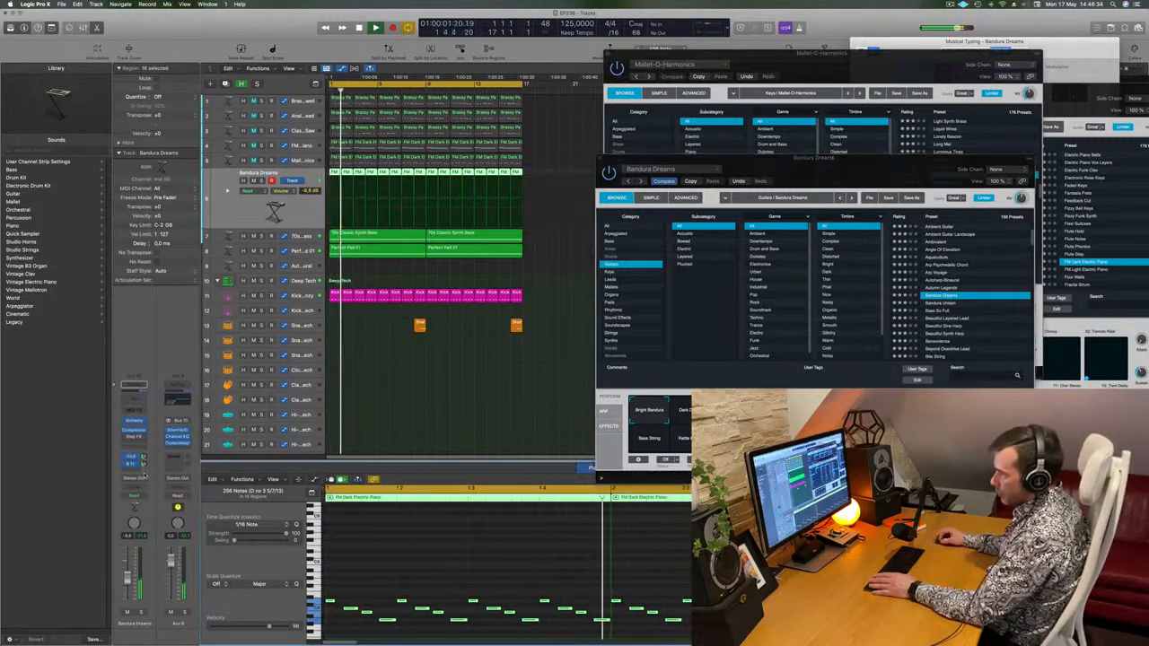